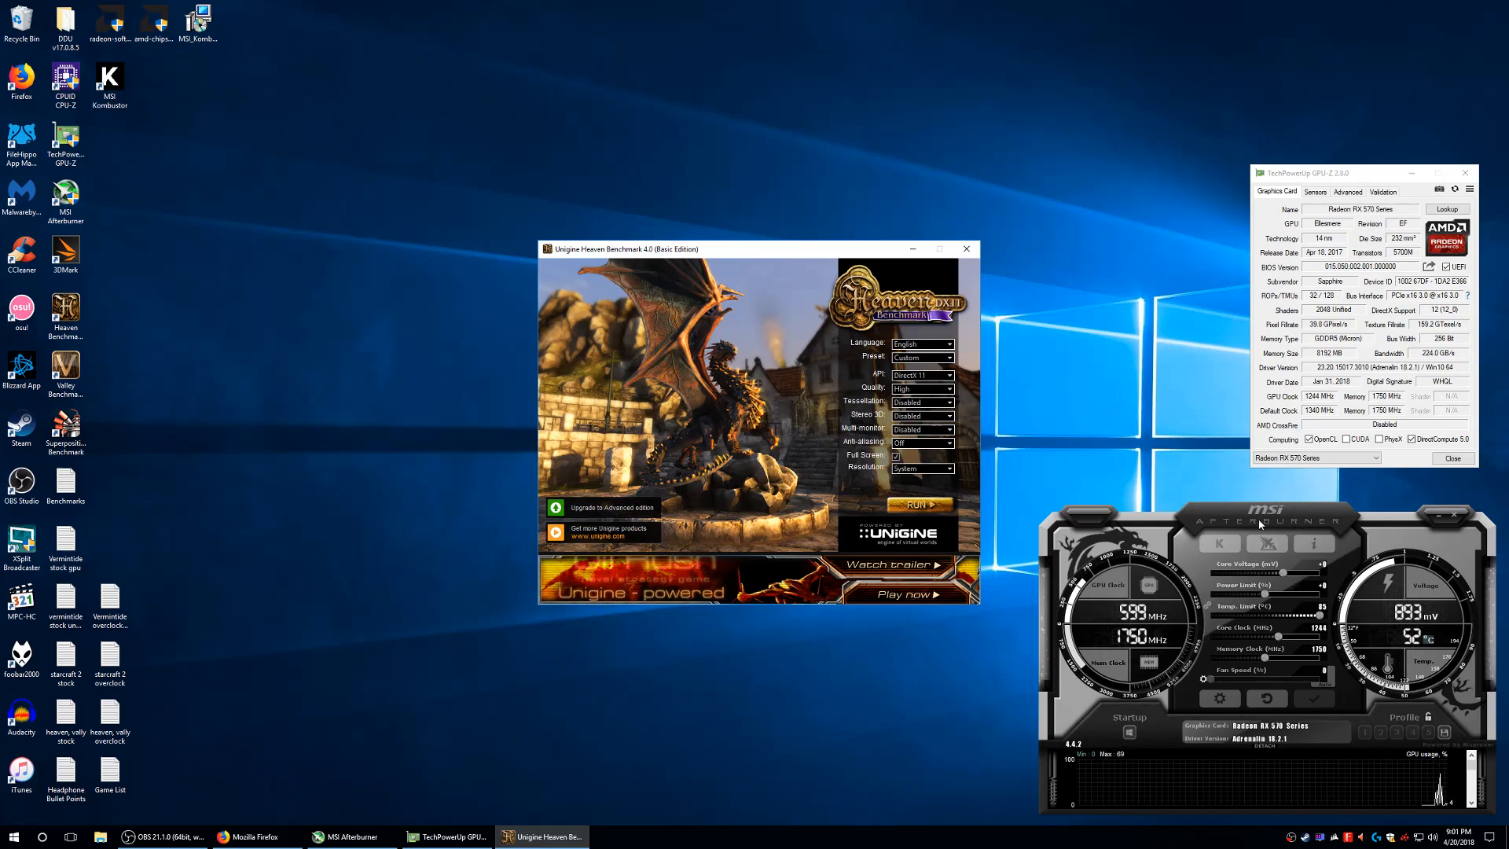
Switch to Firefox and search the web for "msi afterburner".
click(254, 839)
click(572, 94)
text(over)
key(BackSpace)
key(BackSpace)
key(BackSpace)
key(BackSpace)
text(m)
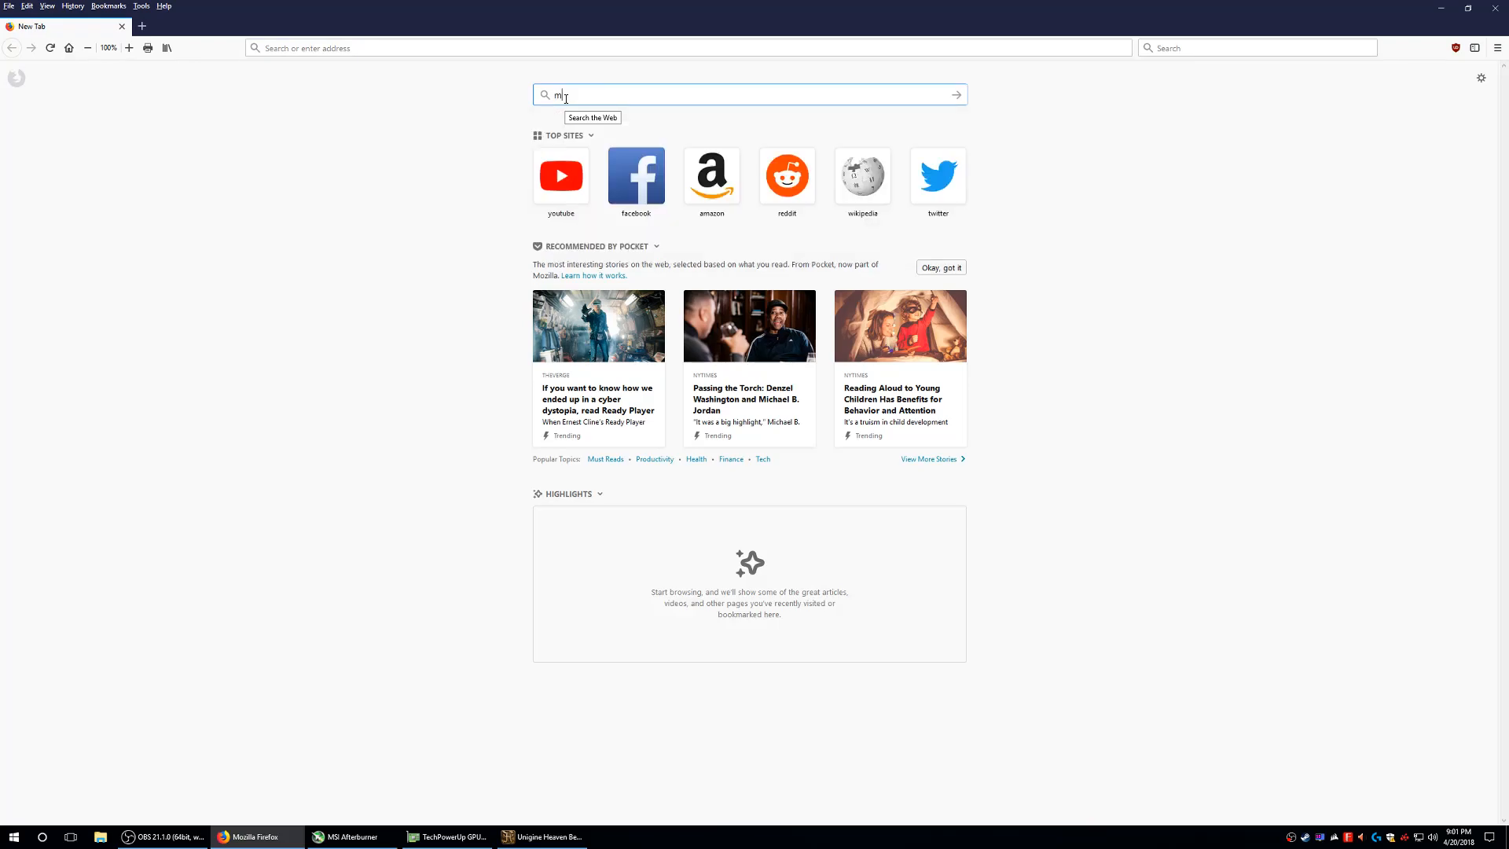
text(si afterburner)
key(Return)
Open the official MSI Afterburner page and show its downloads for Afterburner and Kombustor.
click(153, 171)
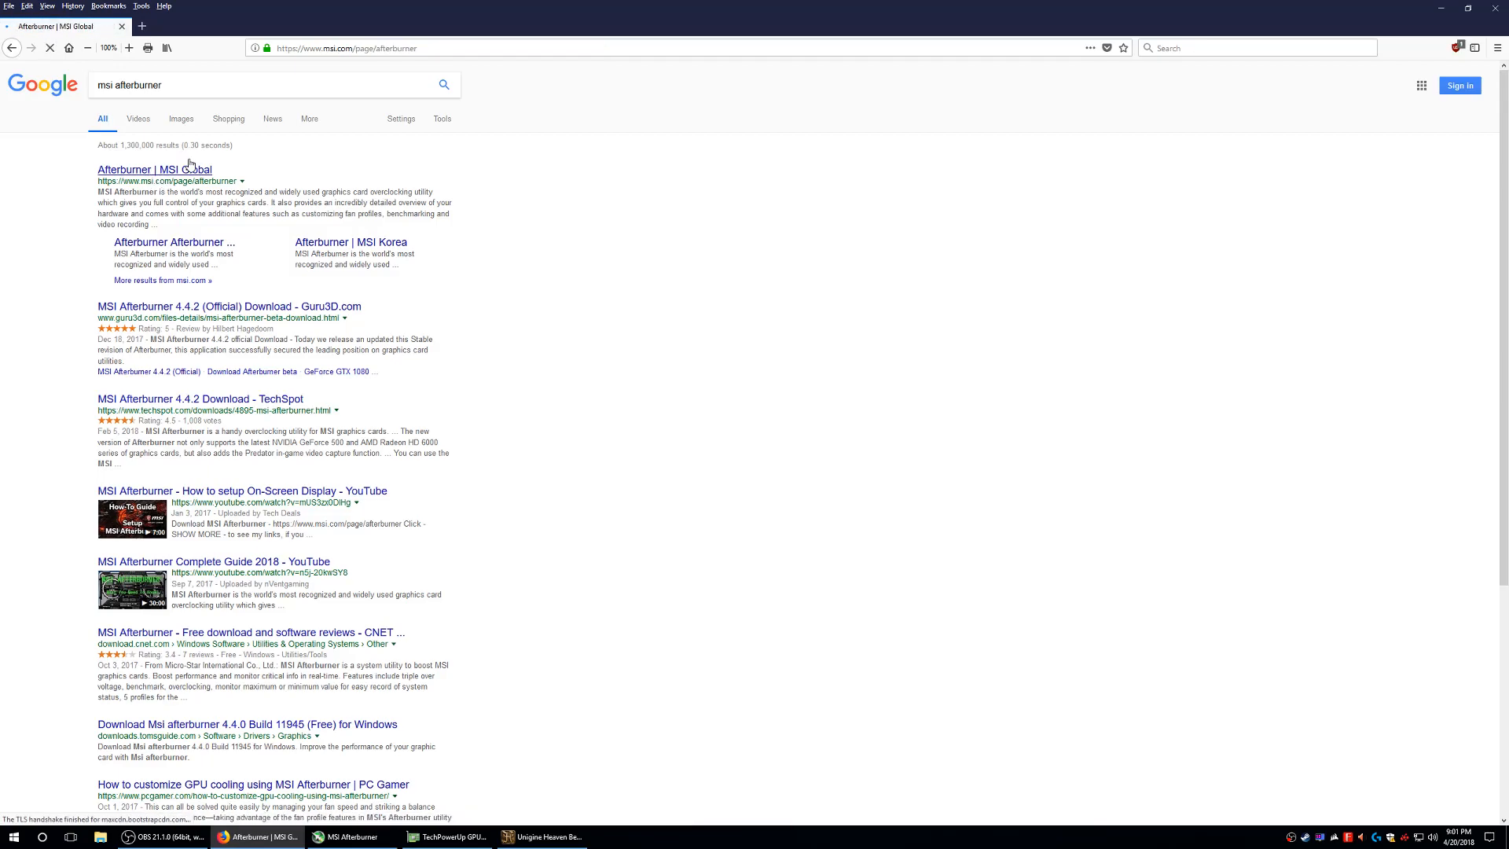
scroll(194, 465, down, 5)
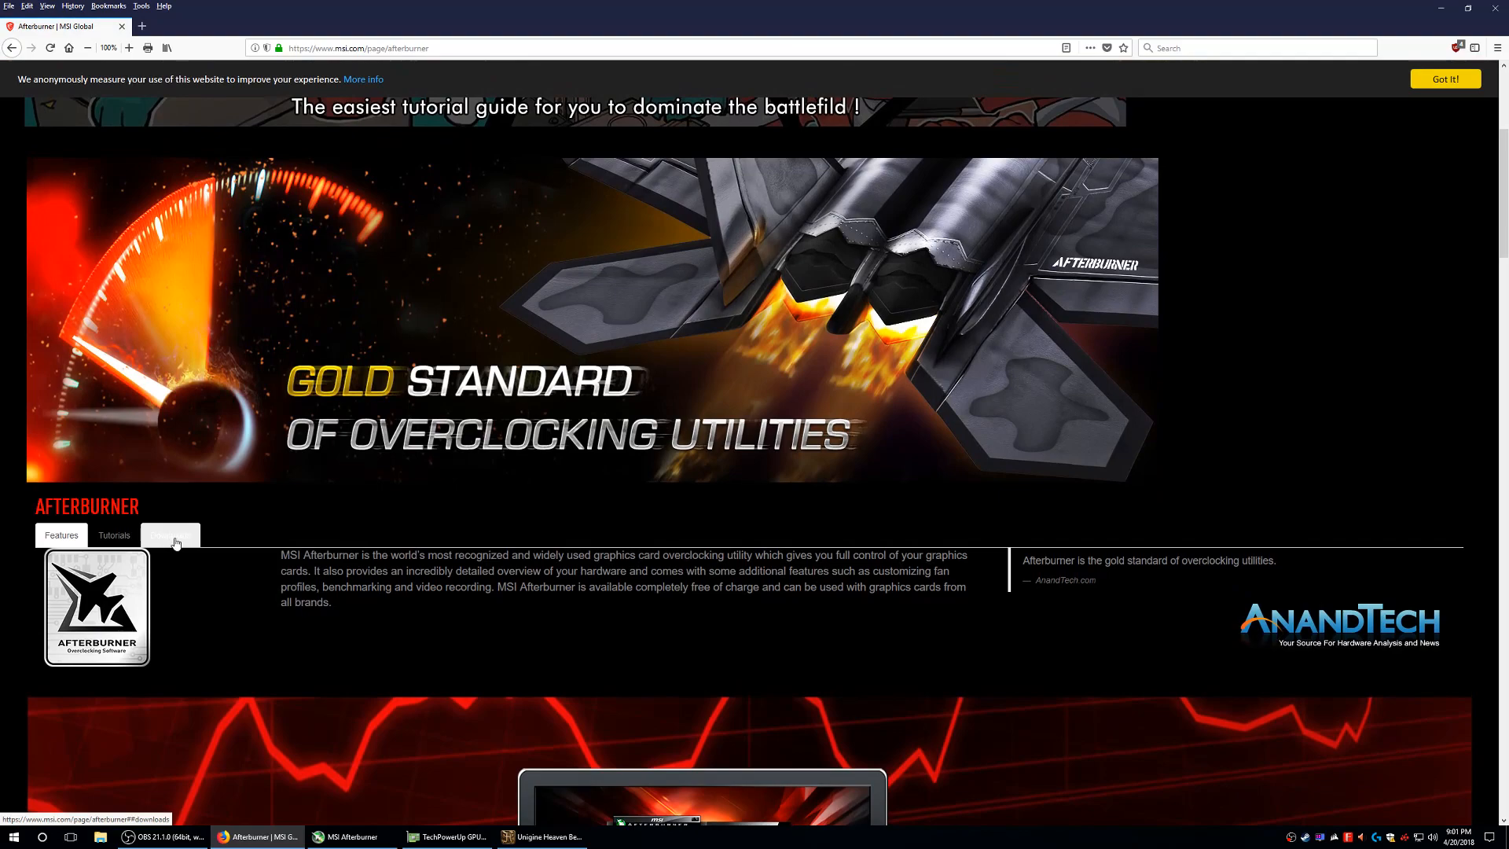
click(174, 541)
scroll(341, 261, down, 4)
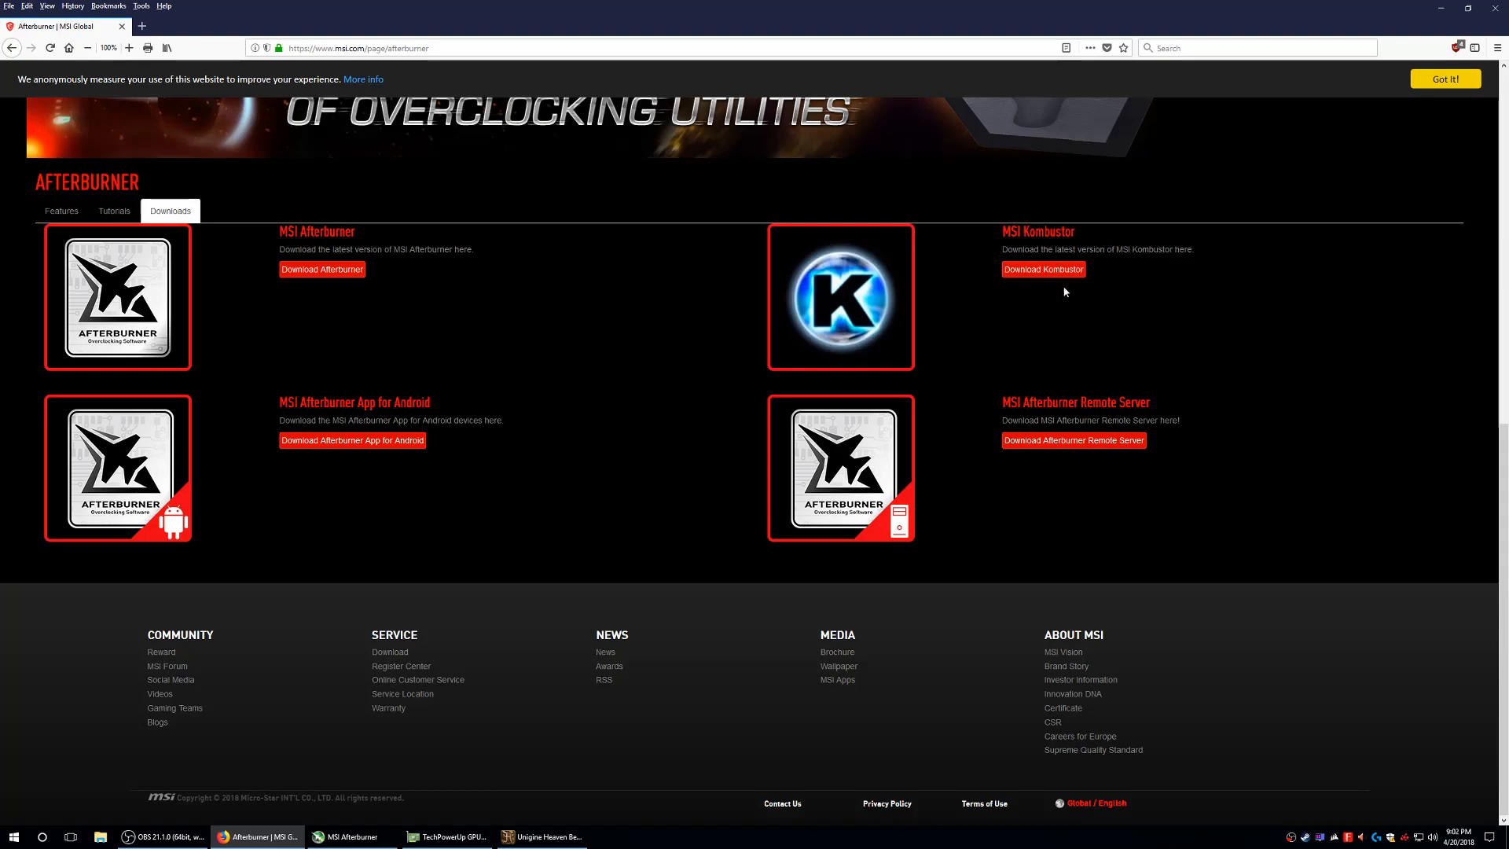
Return to the browser's home page and search the web for Unigine Heaven.
click(68, 46)
click(597, 96)
text(u)
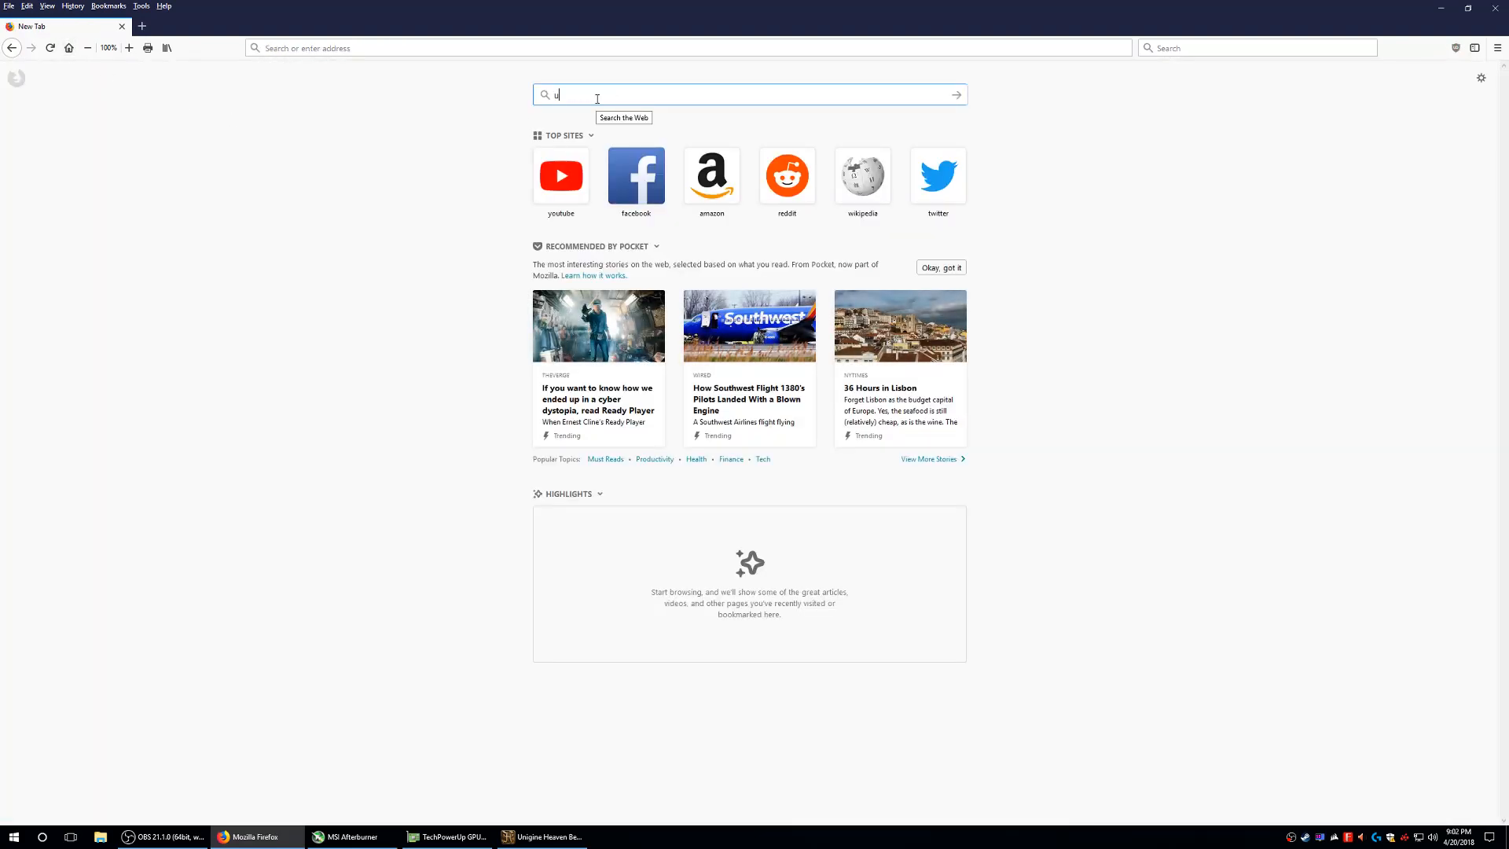
text(nigine)
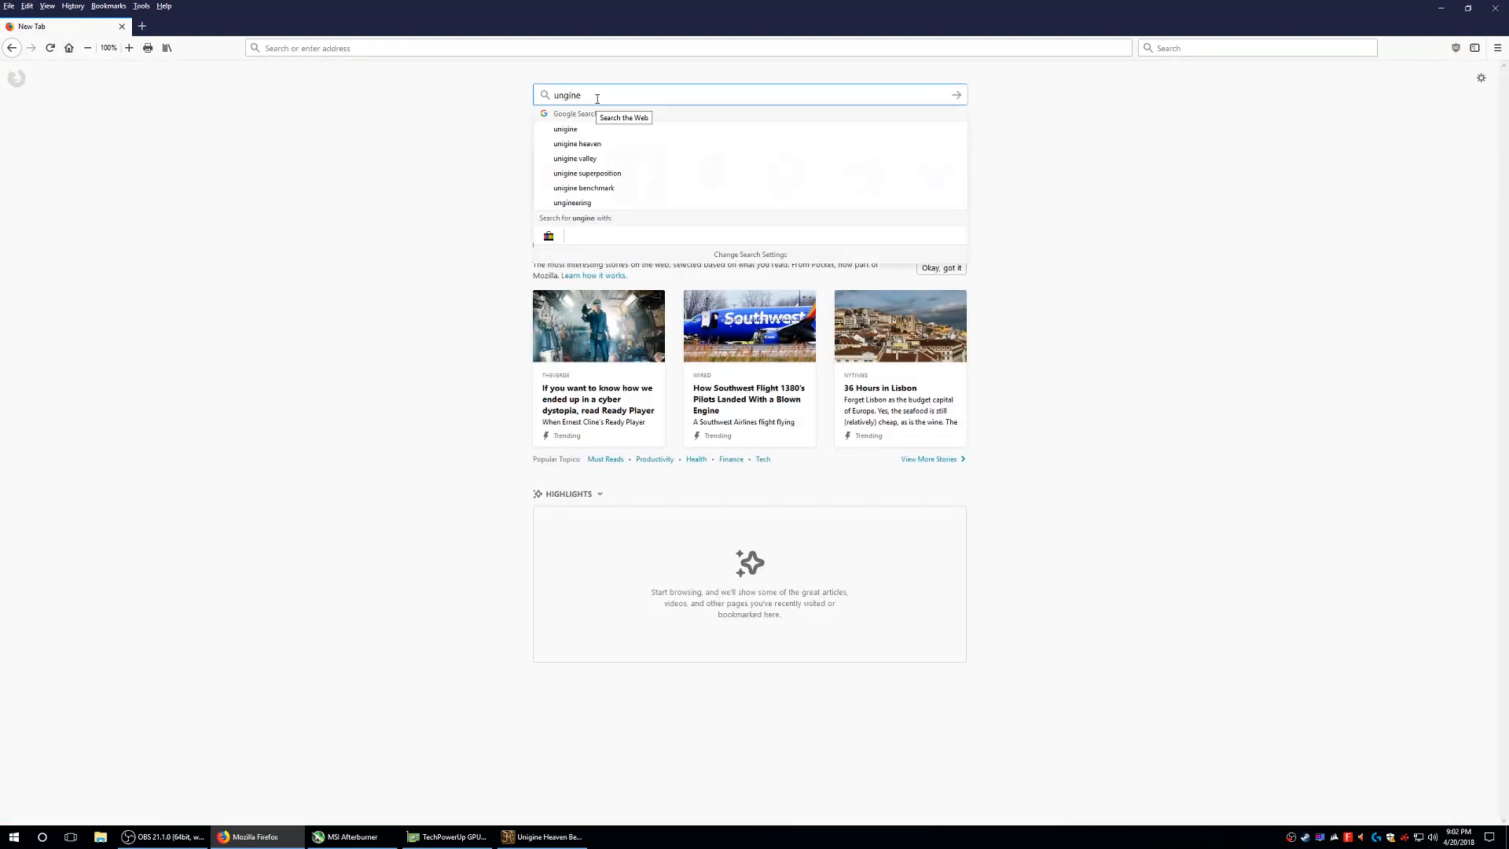
text( heaven)
key(Return)
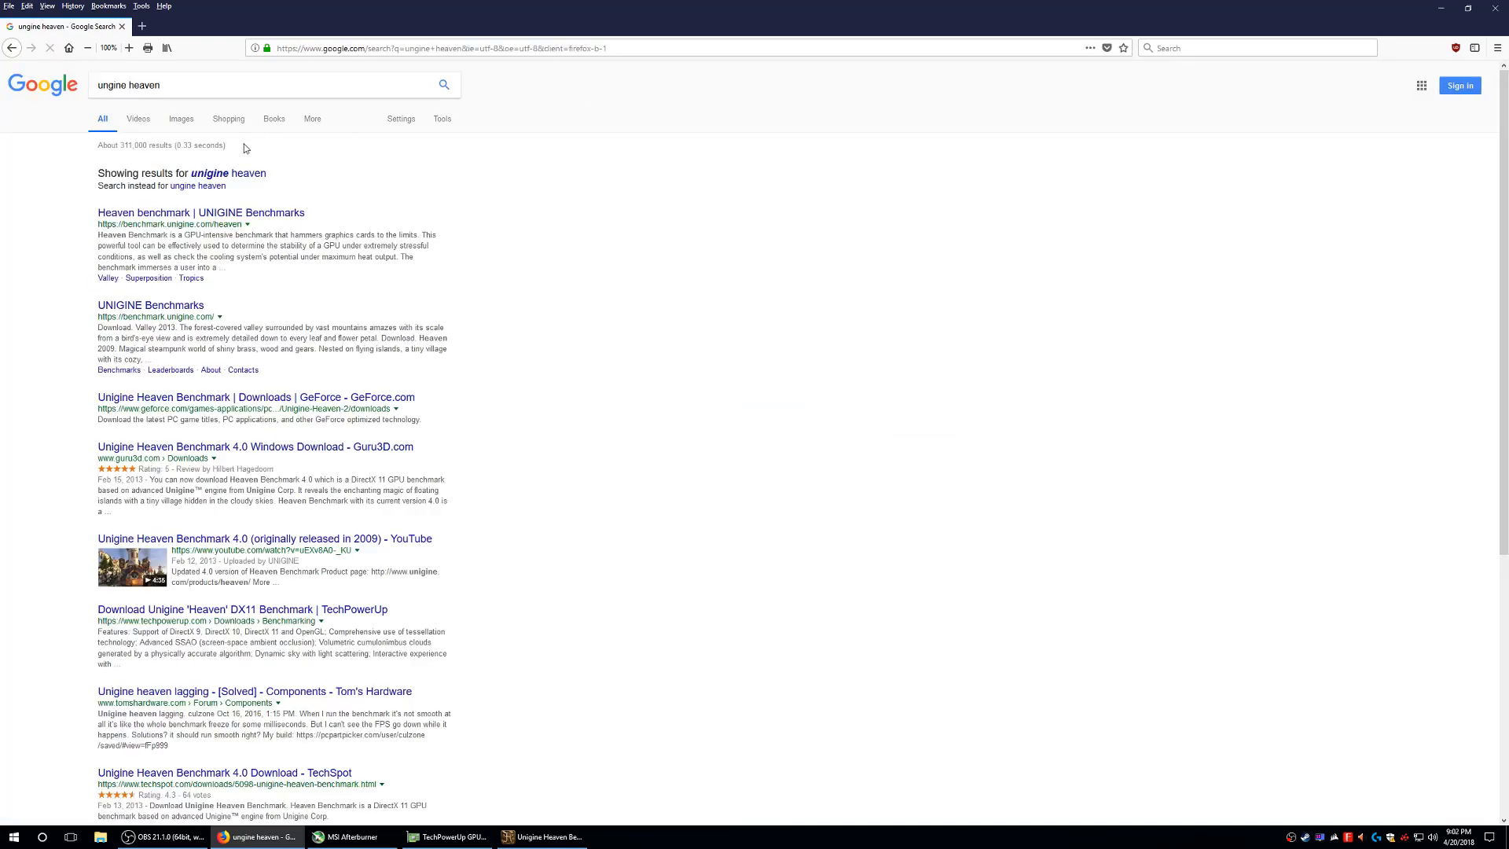
Open the official Heaven benchmark page and show the list of available Unigine benchmarks.
click(229, 173)
click(230, 171)
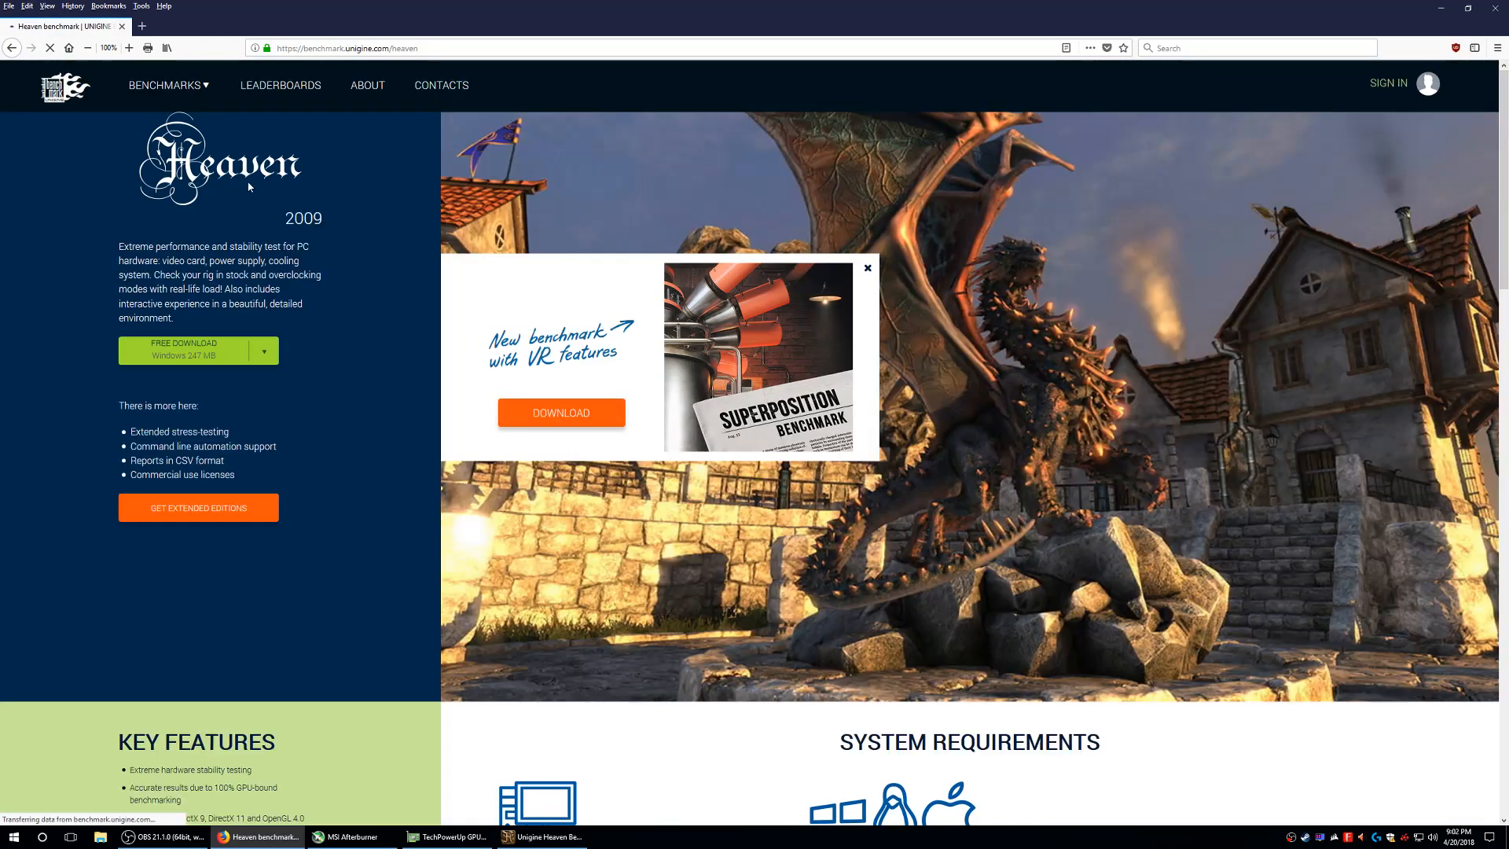
mouse_move(170, 88)
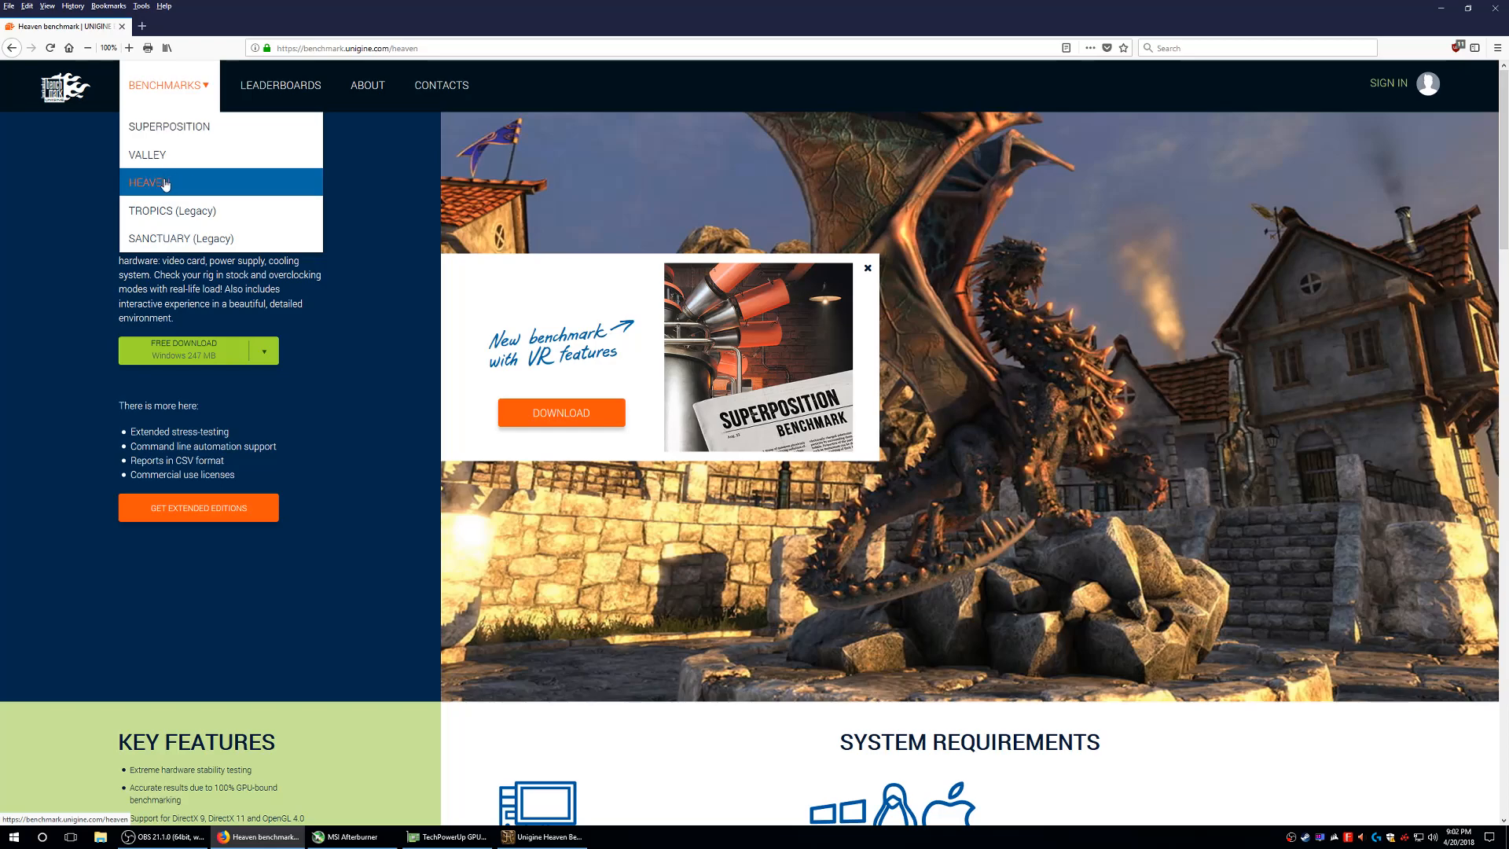
Return to the browser's home page and search the web for "3dmark".
click(69, 48)
click(563, 89)
text(3dmark)
key(Return)
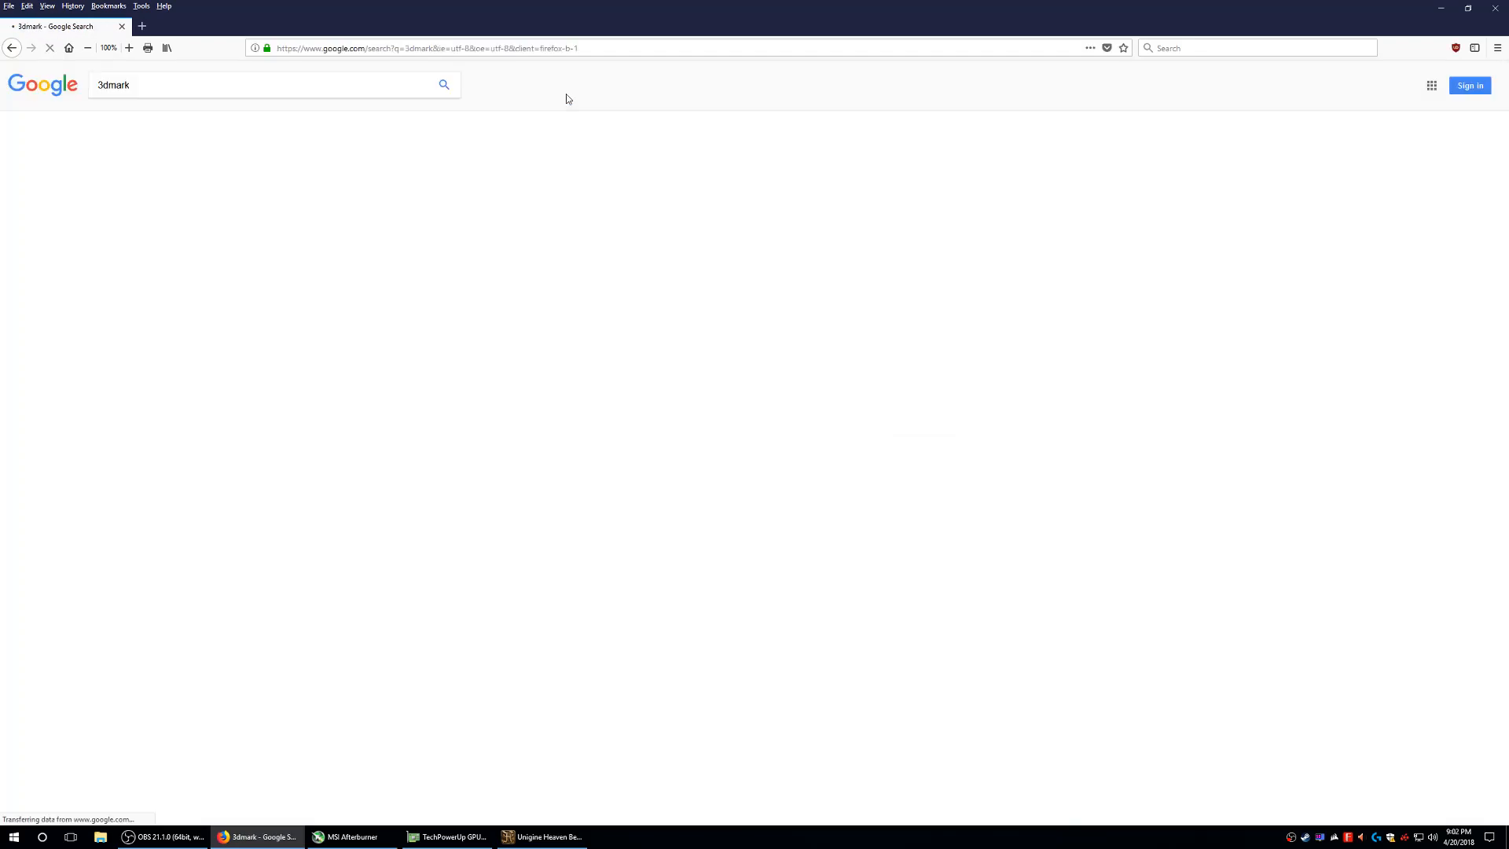
Open Futuremark's downloads page, dismiss the site-move notice permanently and view the 3DMark Basic Edition download, closing Firefox when done.
click(237, 168)
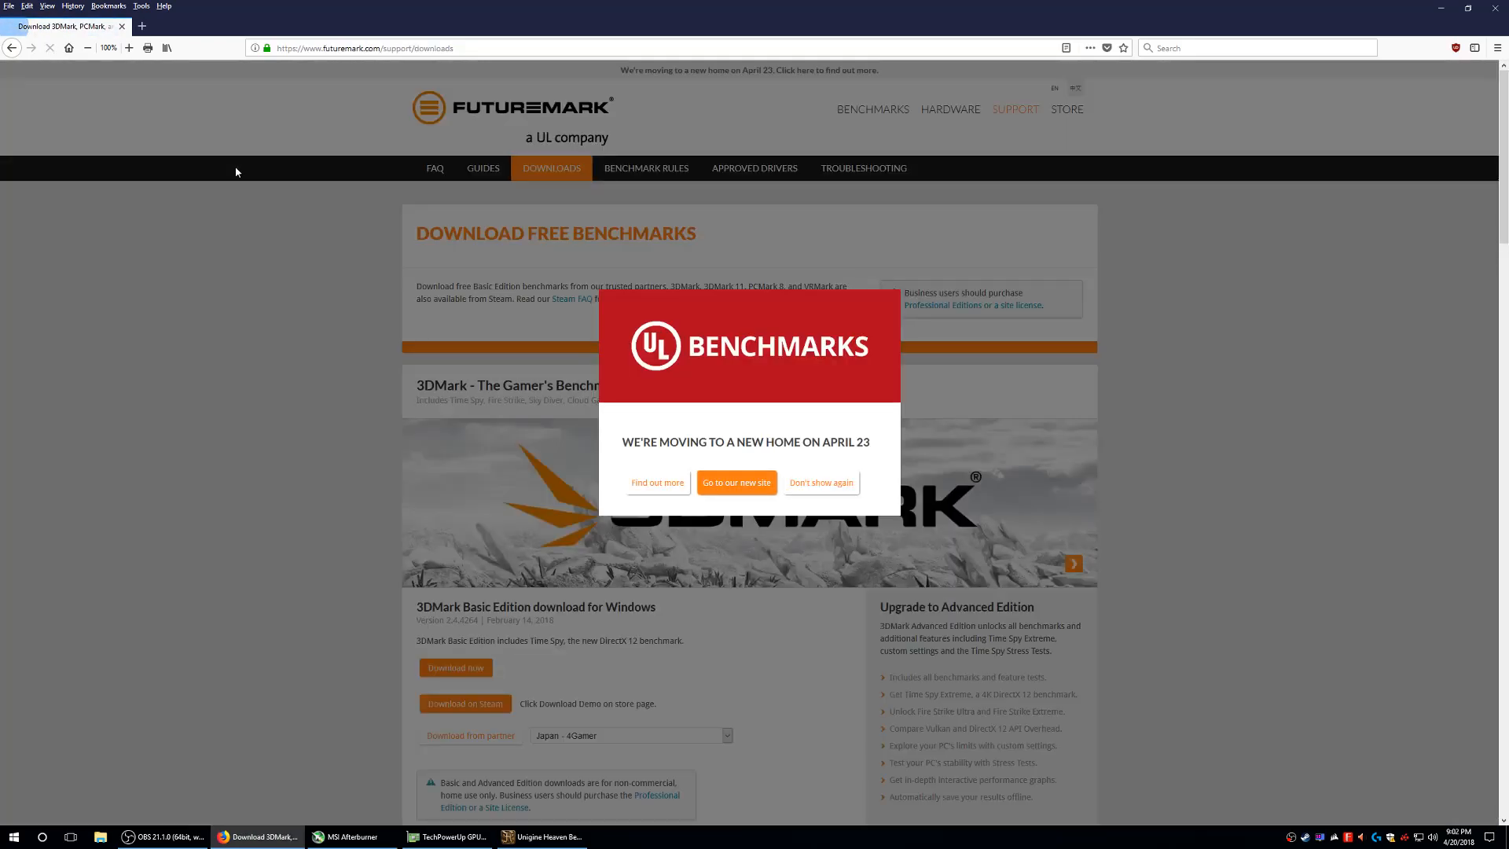
click(821, 483)
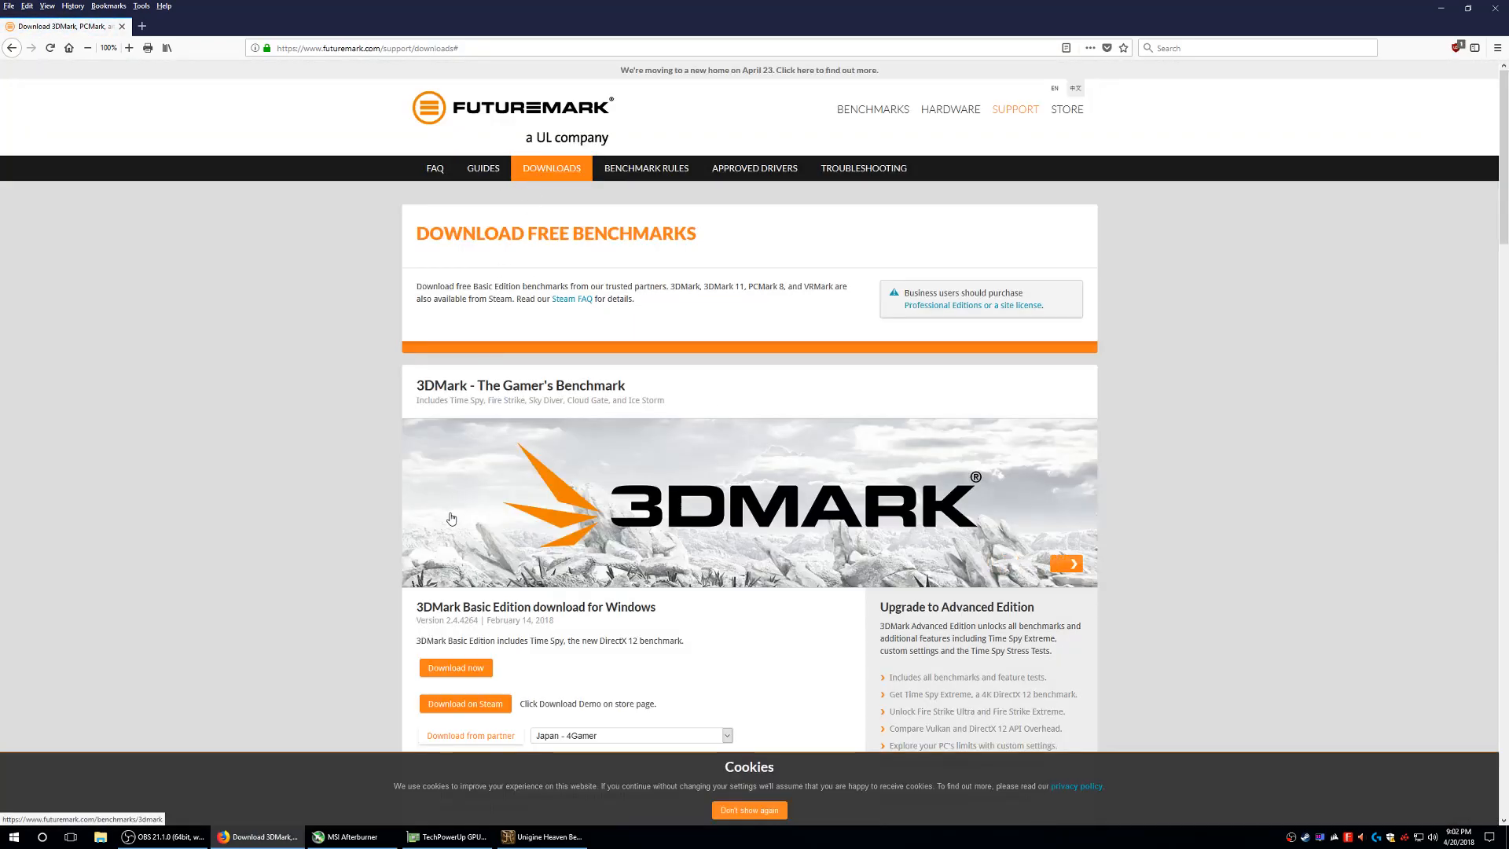
scroll(680, 441, down, 4)
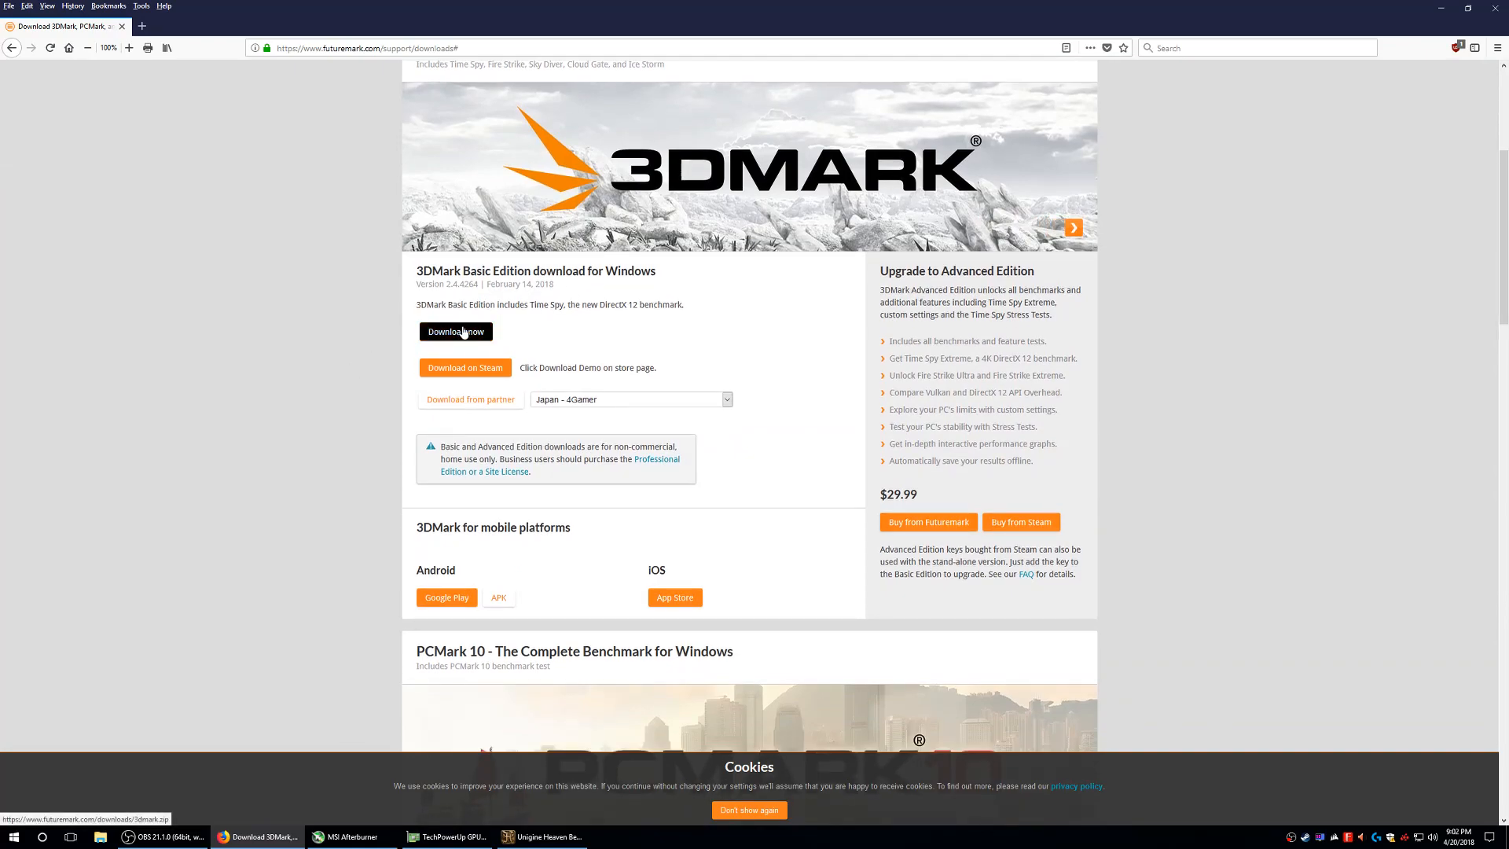
scroll(465, 336, up, 4)
click(1506, 2)
Launch 3DMark from the desktop, look through its list of benchmarks and close the program.
right_click(69, 243)
click(209, 250)
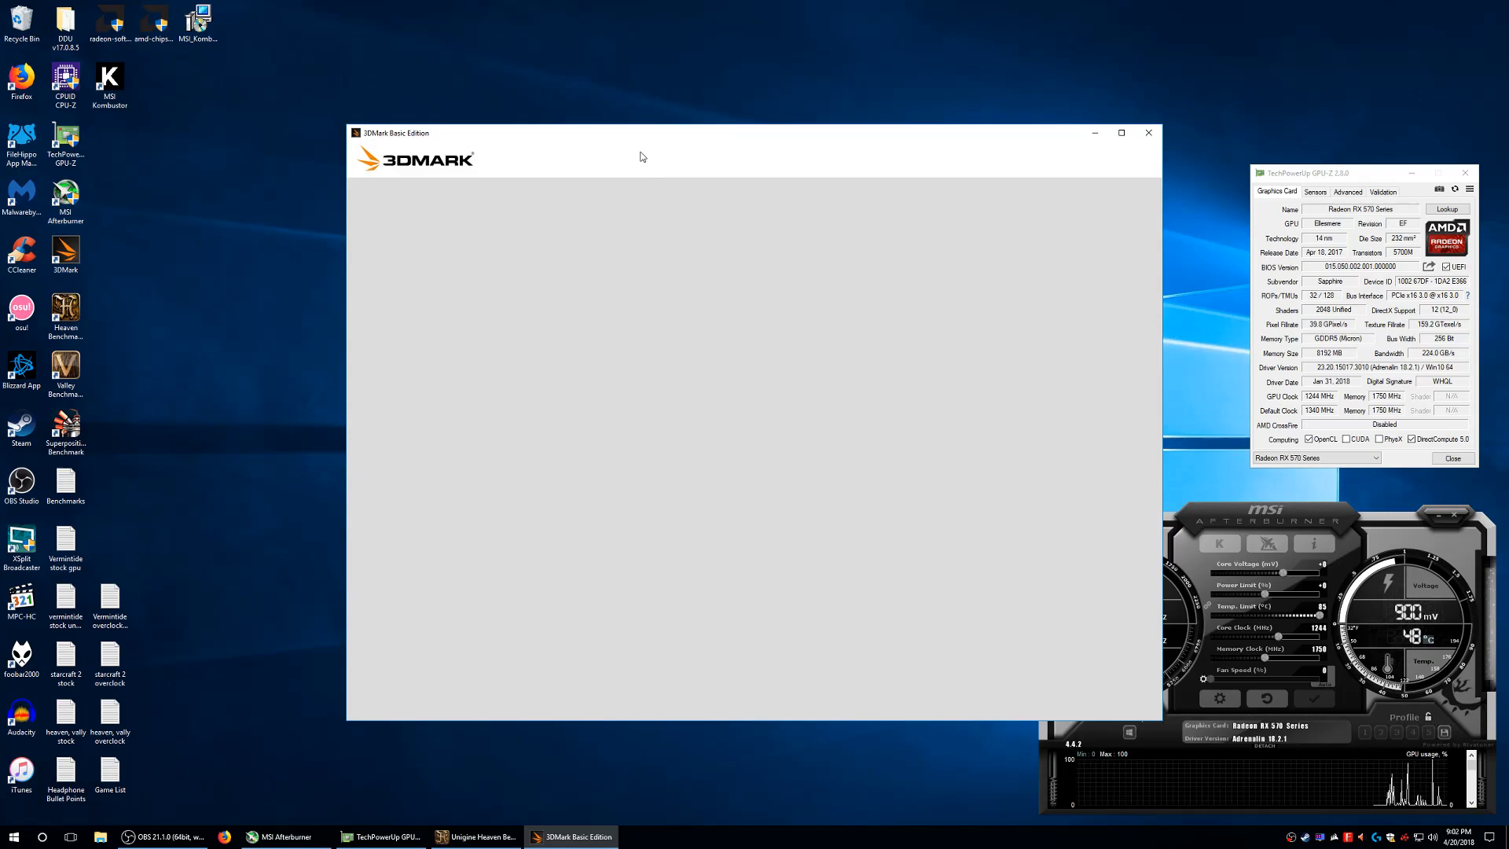
click(933, 163)
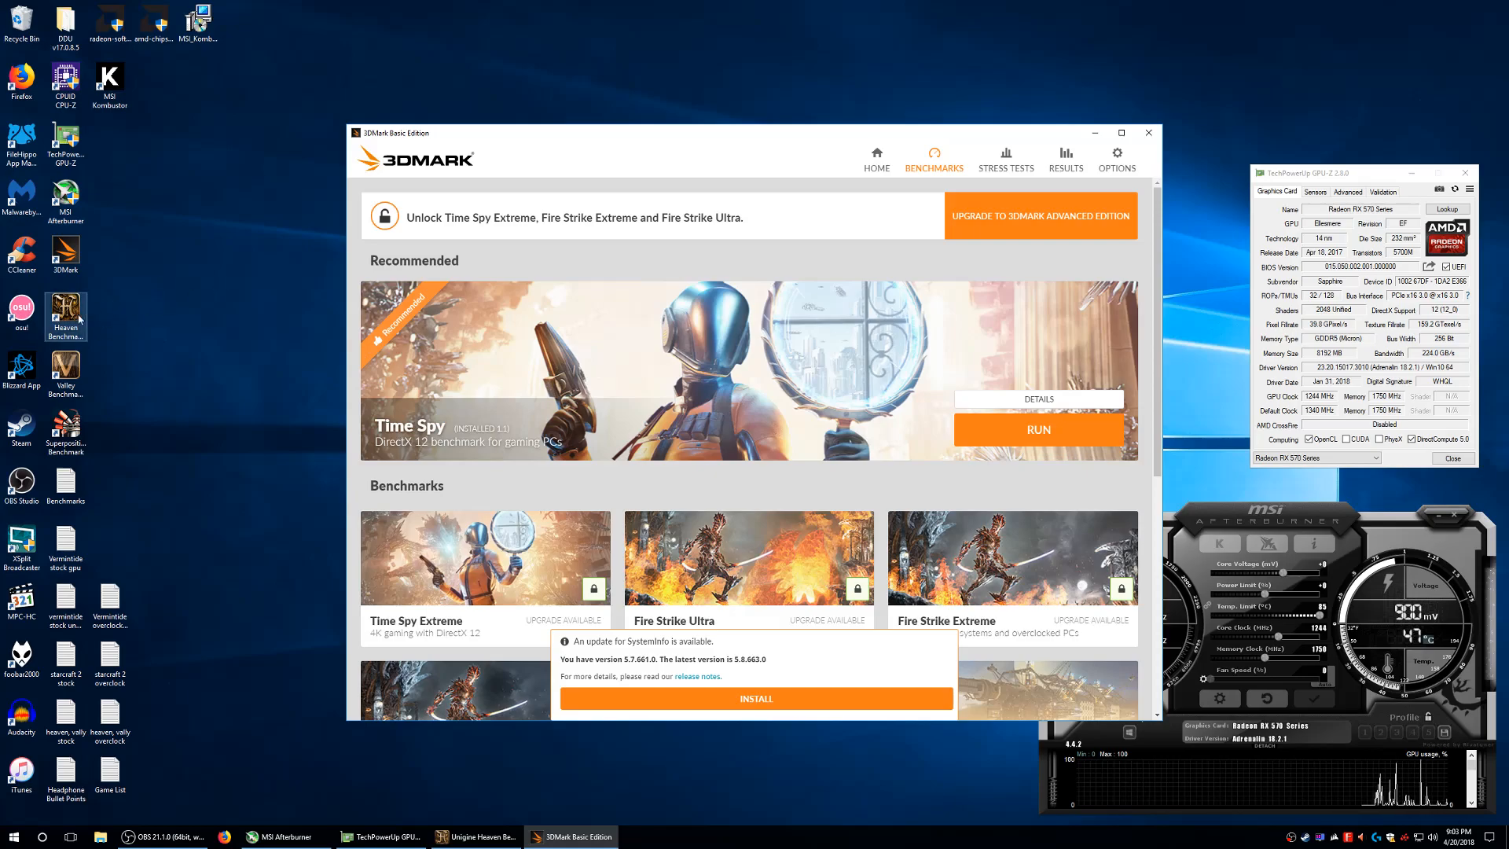
scroll(508, 359, down, 5)
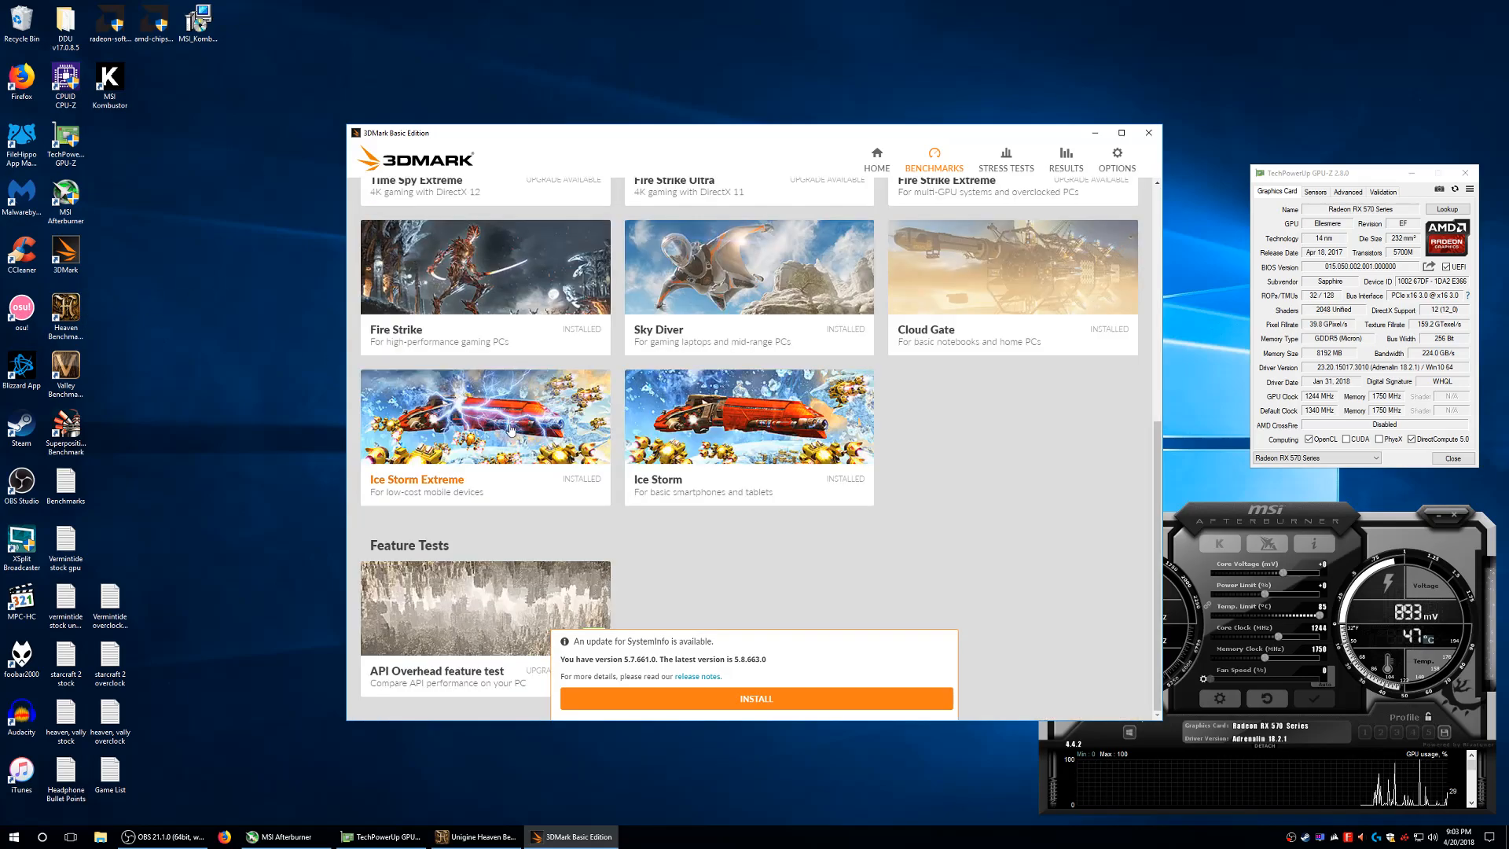
scroll(531, 280, up, 5)
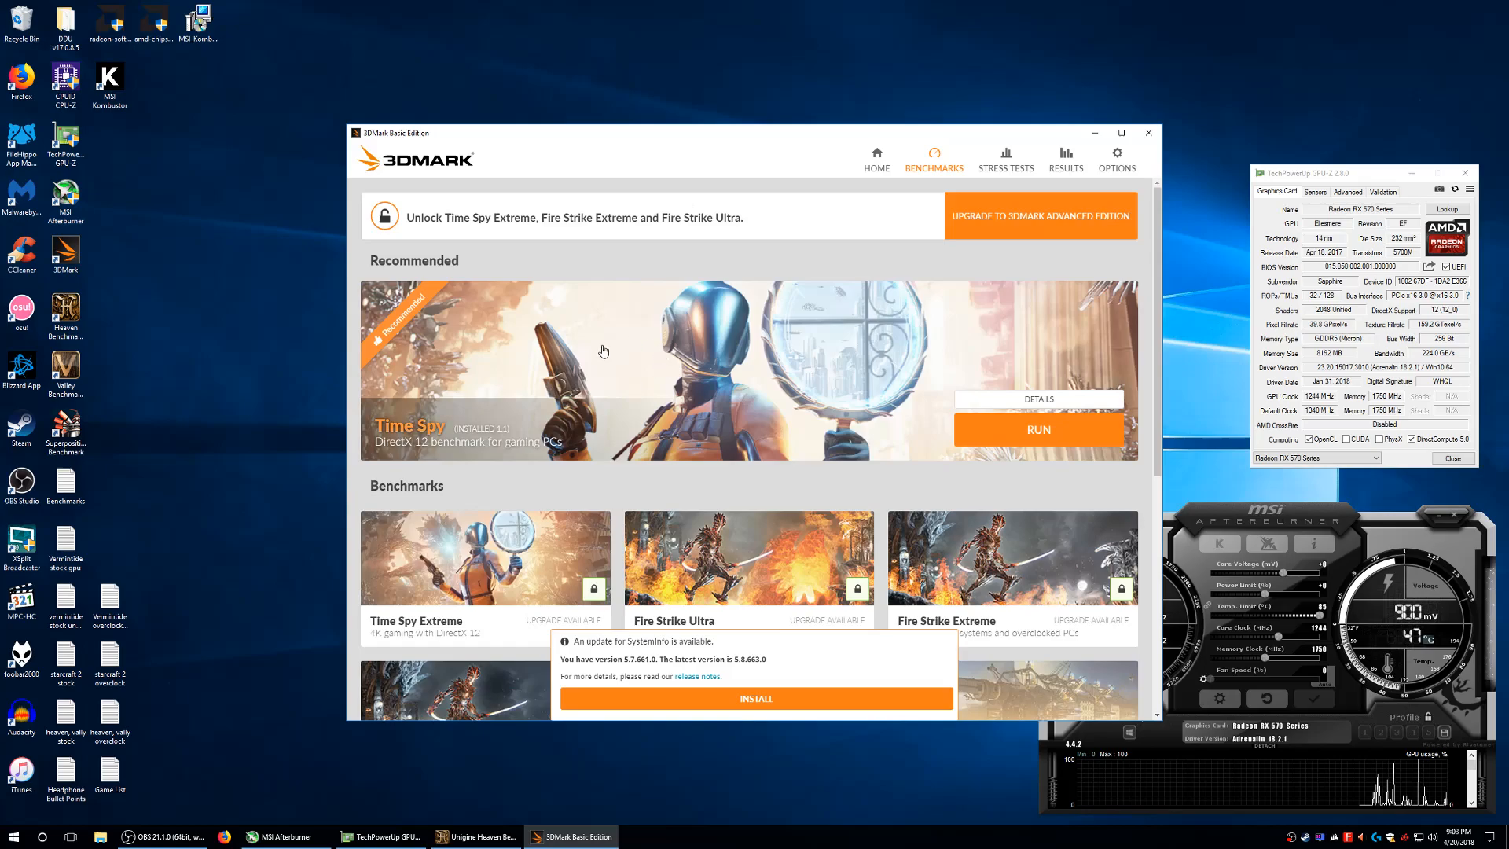
click(1148, 133)
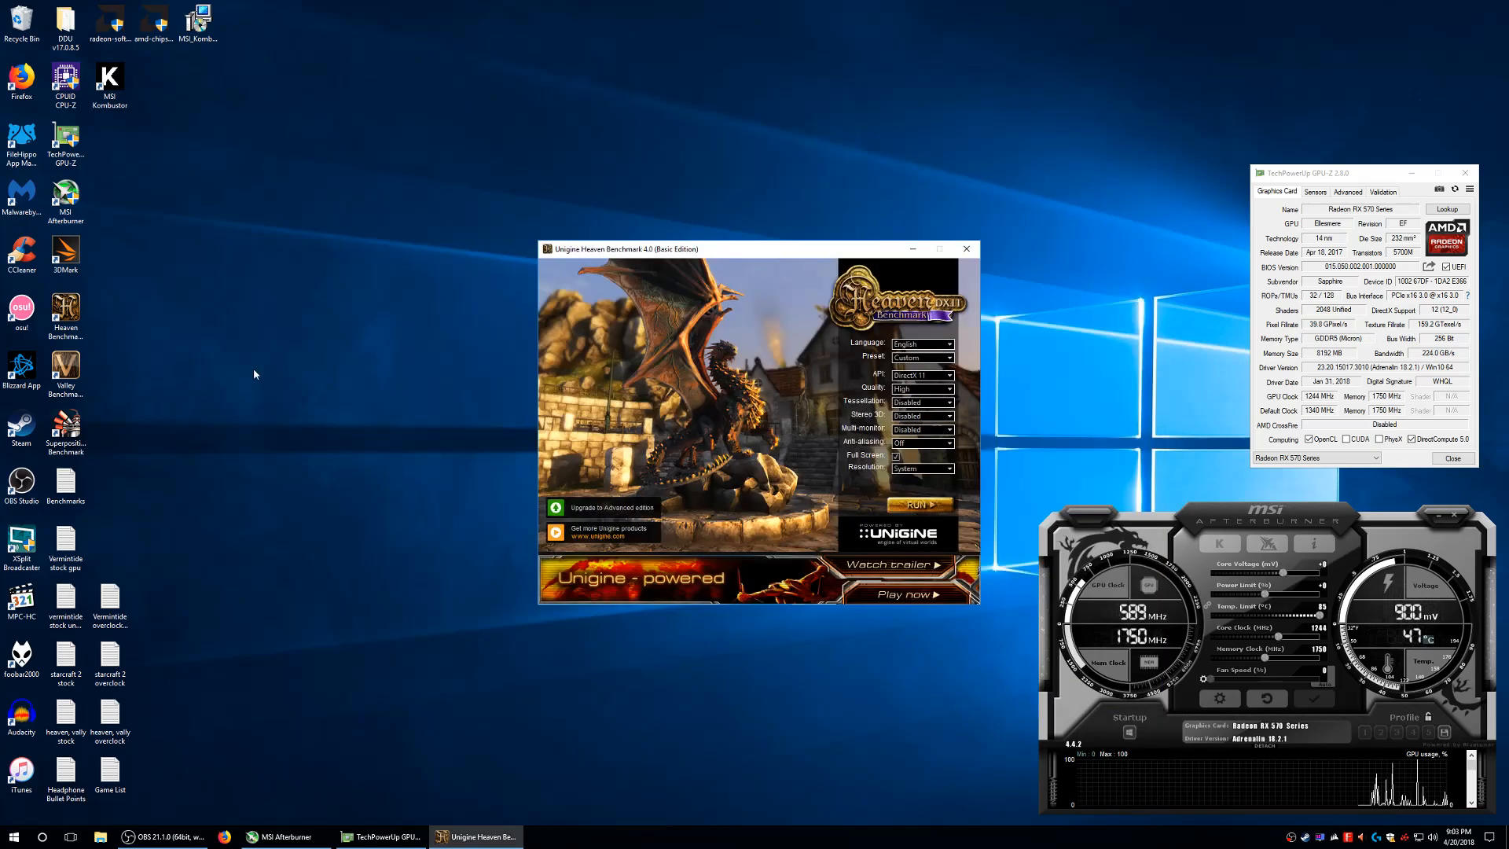
Launch the Unigine Valley benchmark from the desktop to show its settings window, and close it.
click(66, 369)
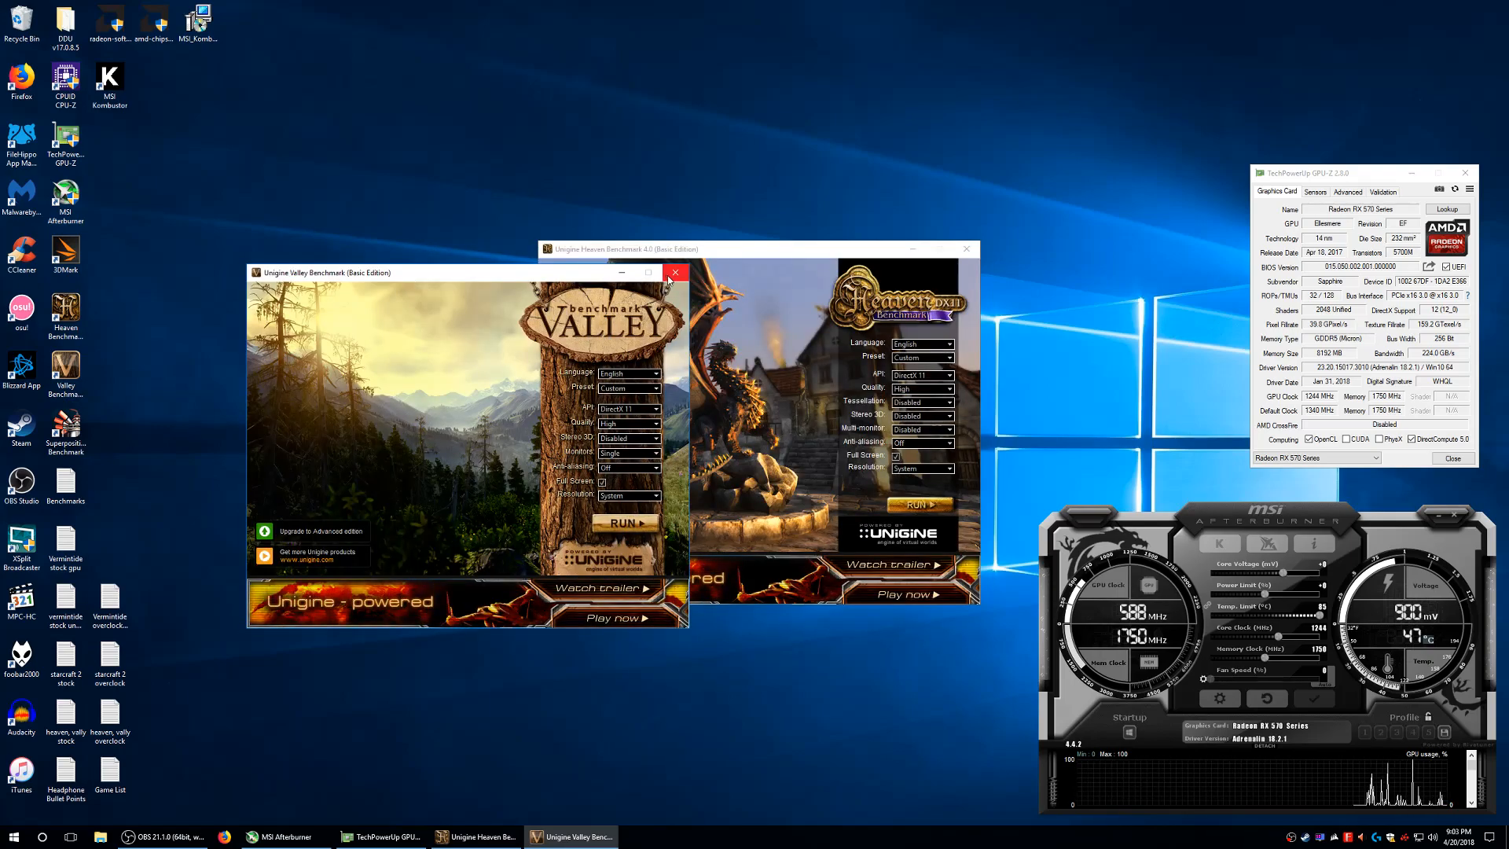
click(674, 272)
Launch the Superposition benchmark, set its preset to 1080p High, and close its window.
right_click(74, 417)
click(106, 426)
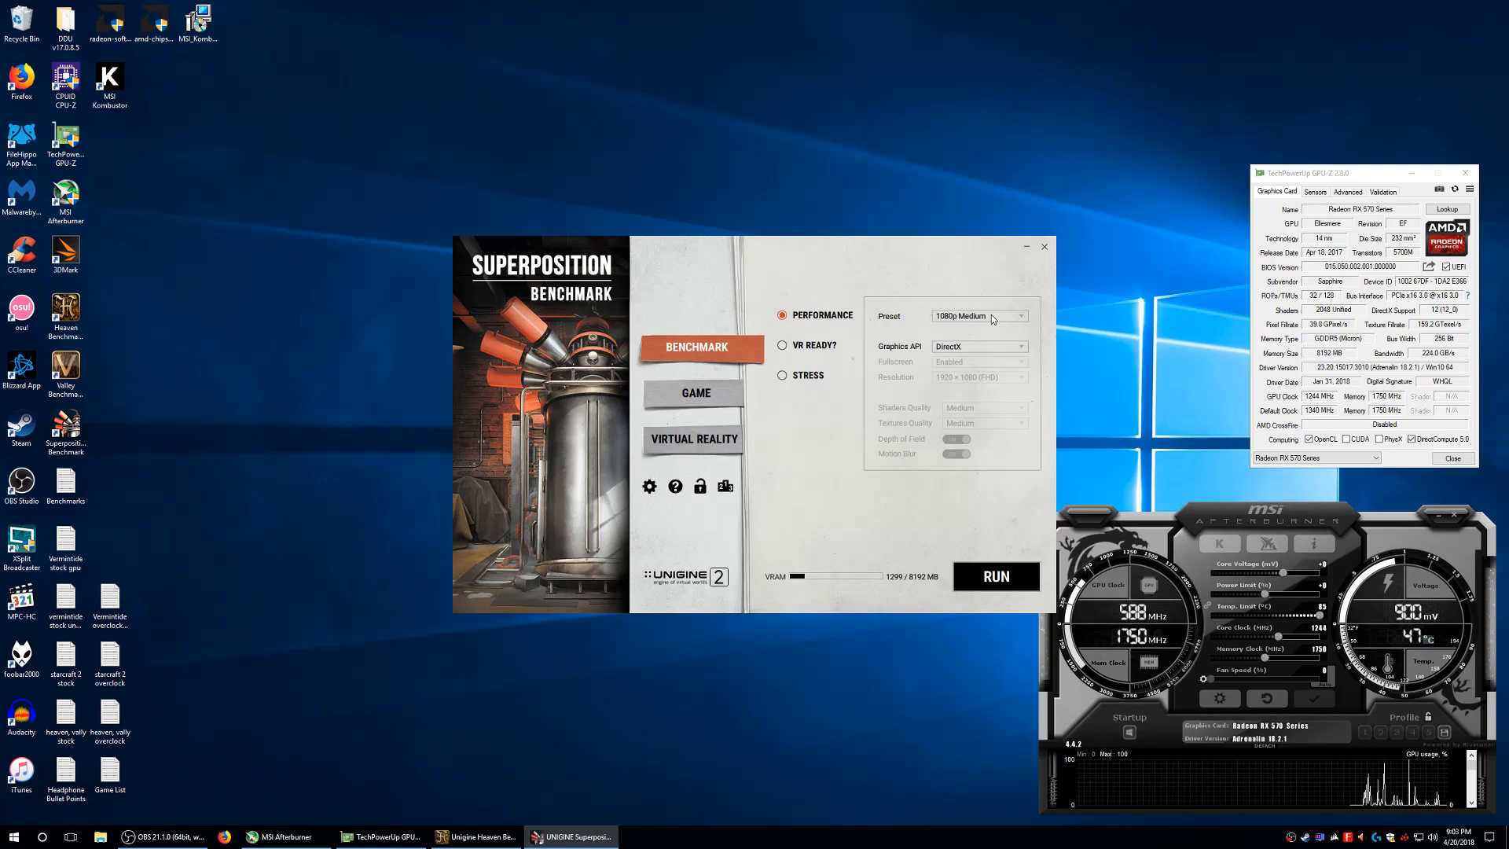
click(992, 314)
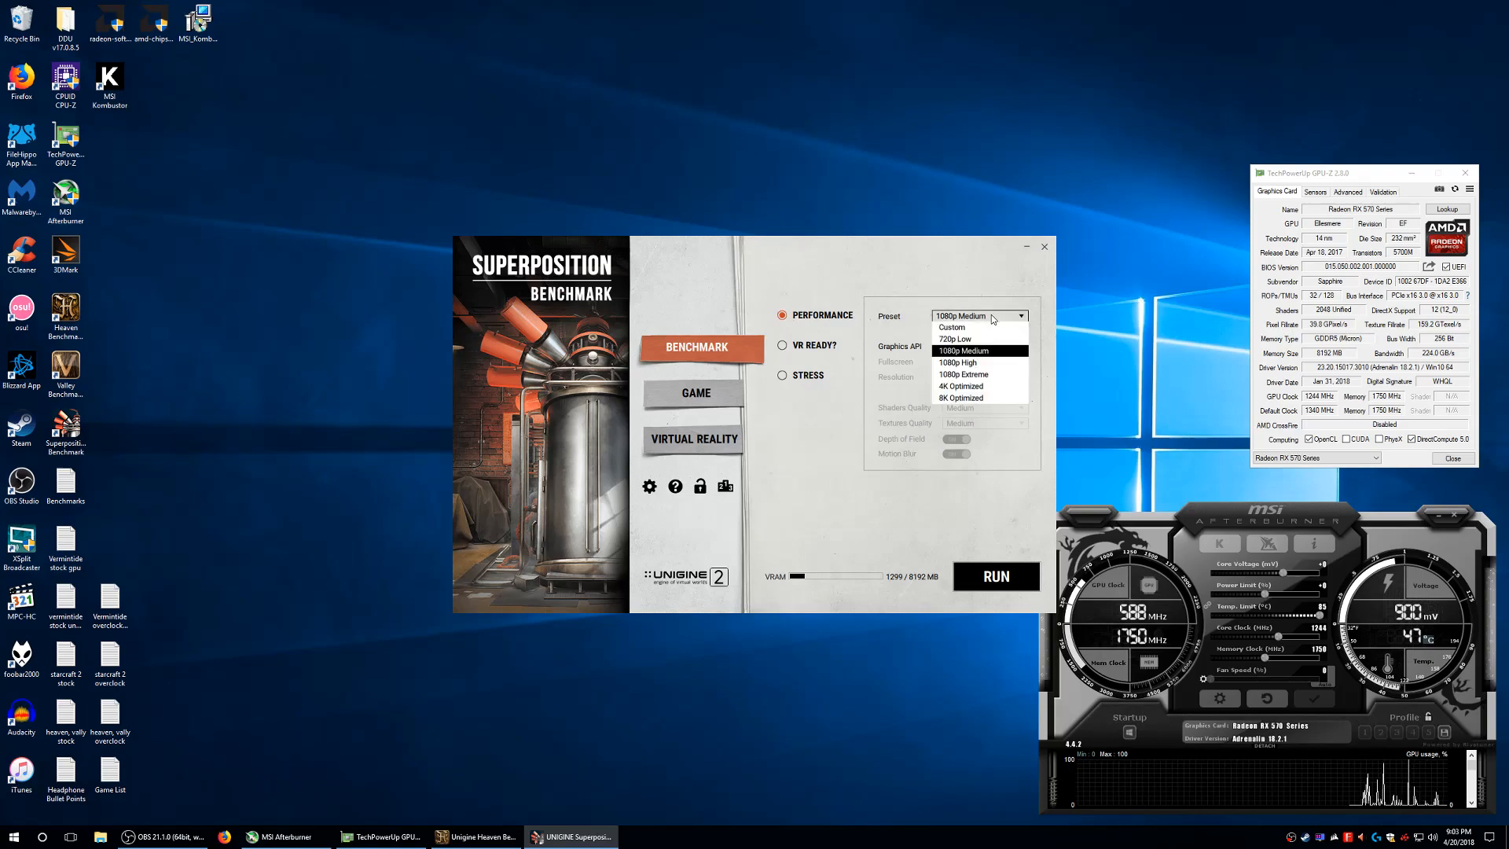
click(964, 363)
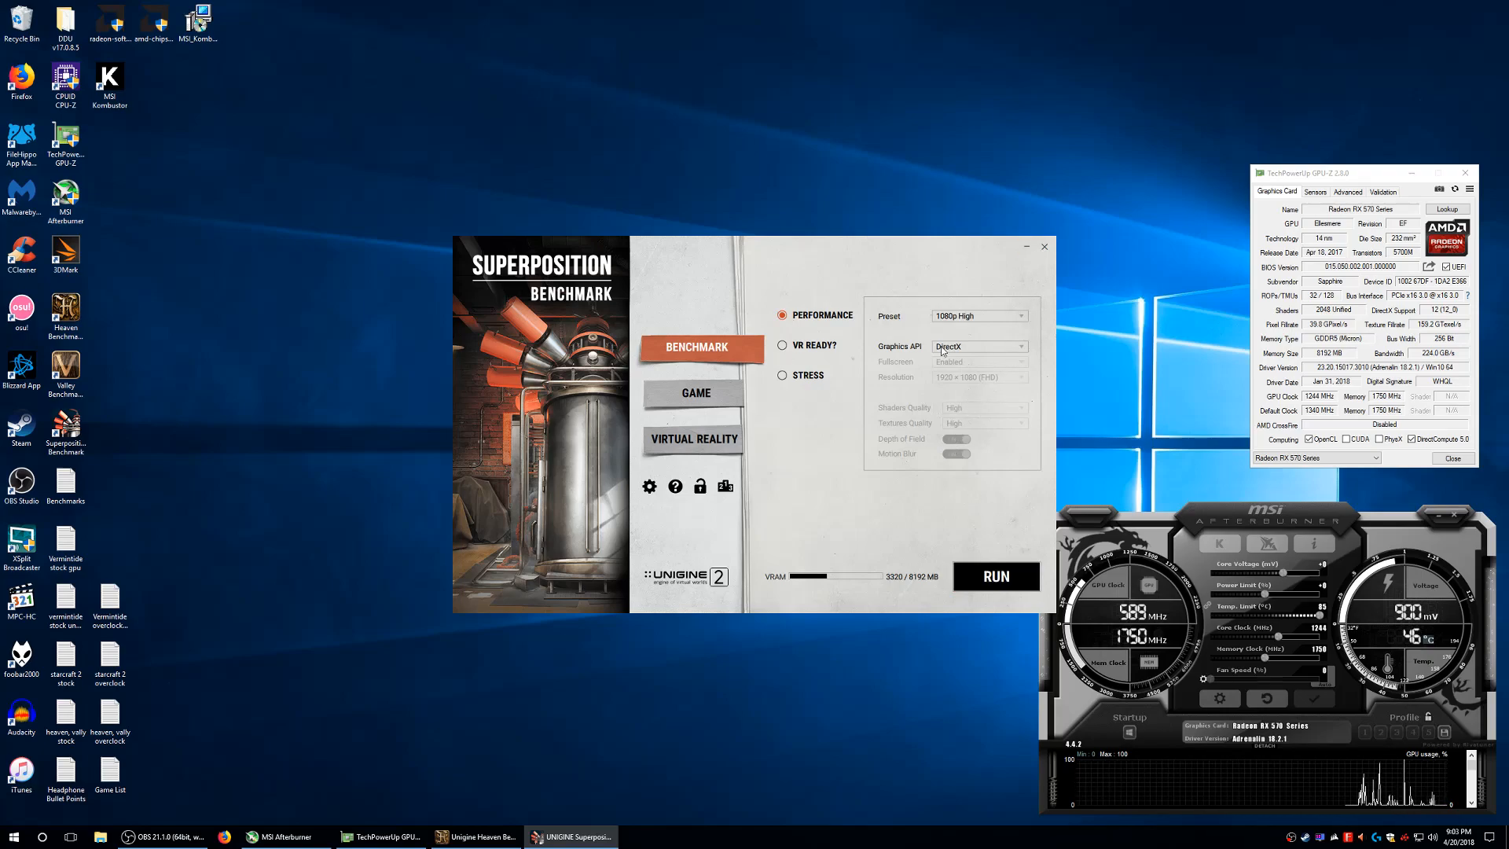
drag(679, 263, 602, 384)
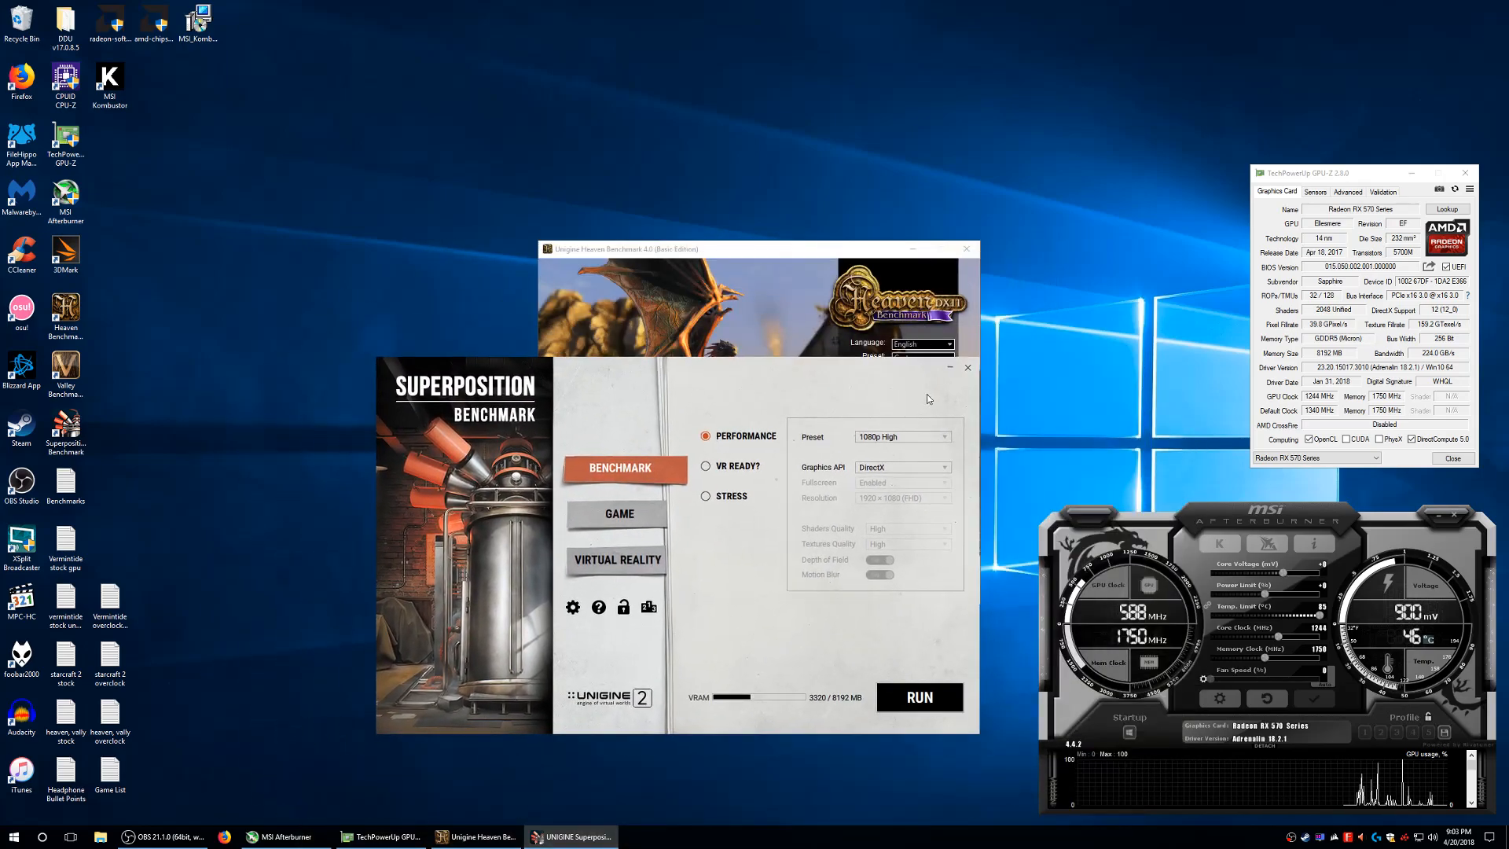
click(968, 369)
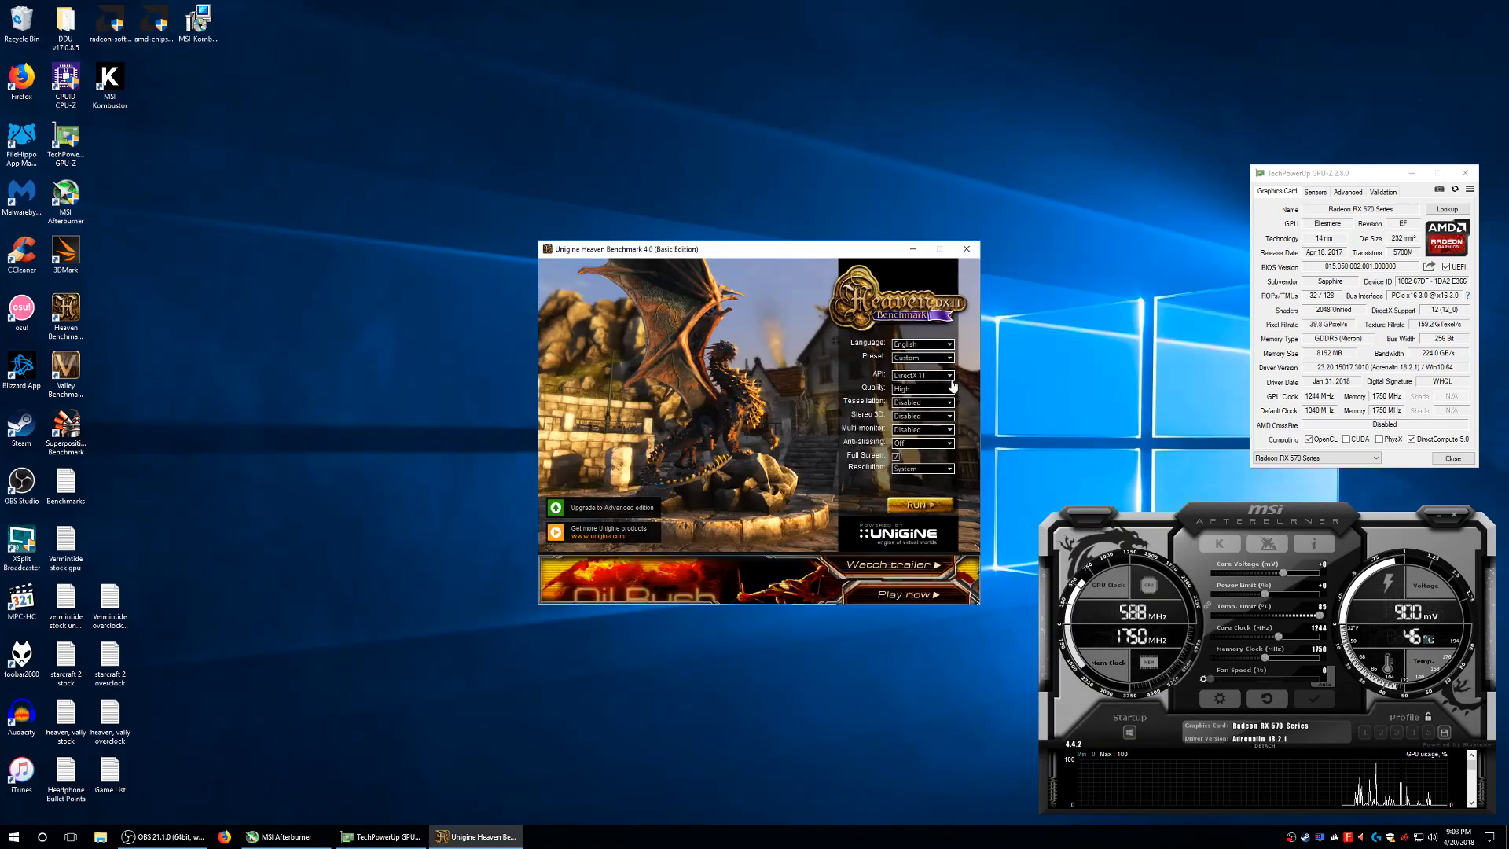
drag(727, 251, 669, 256)
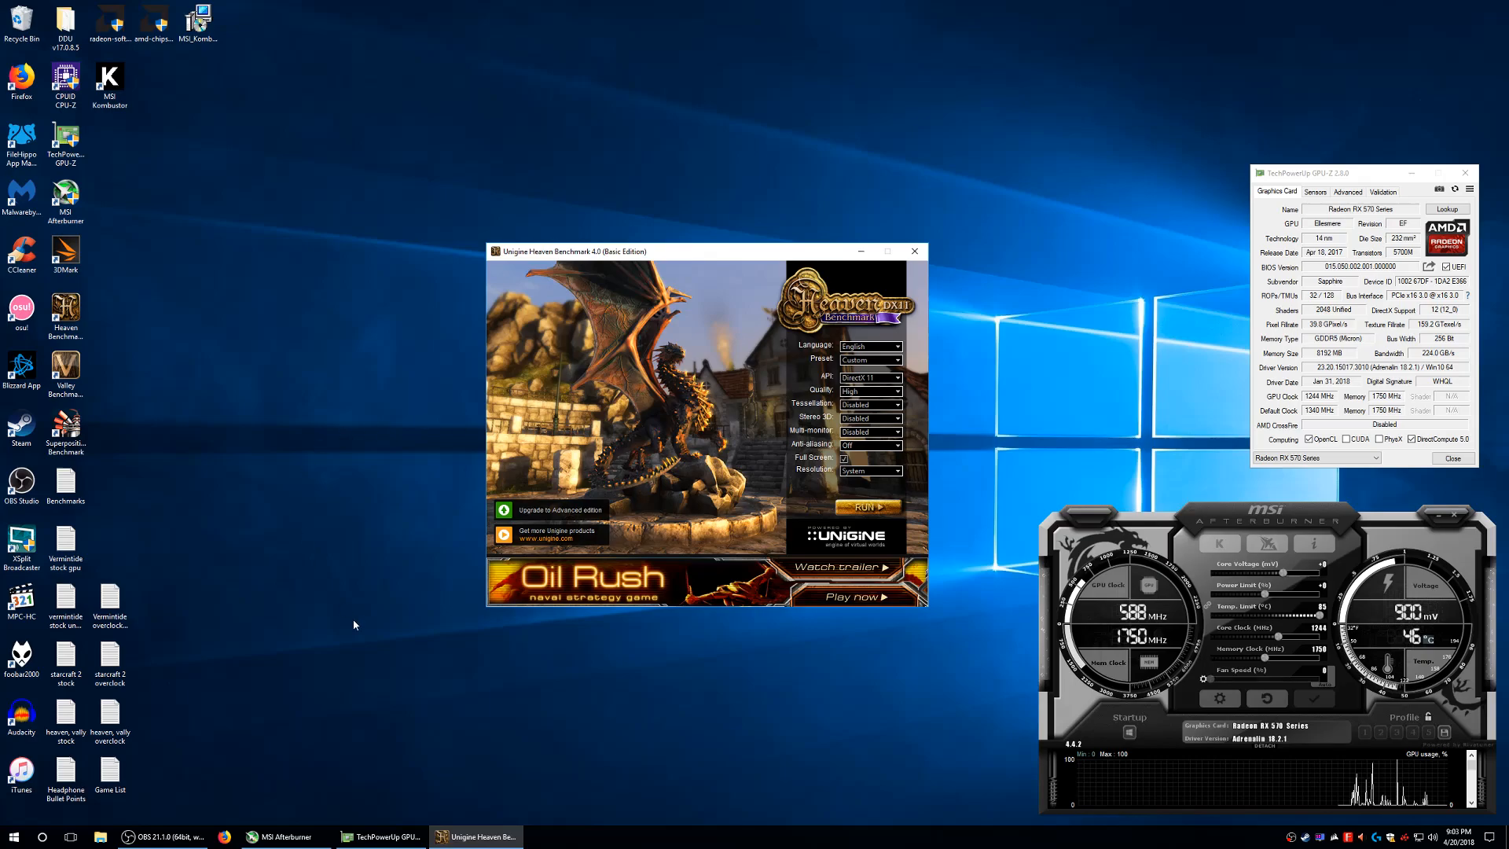
Search for "gpu z" in Firefox and view TechPowerUp's GPU-Z page, closing the browser when done.
click(224, 836)
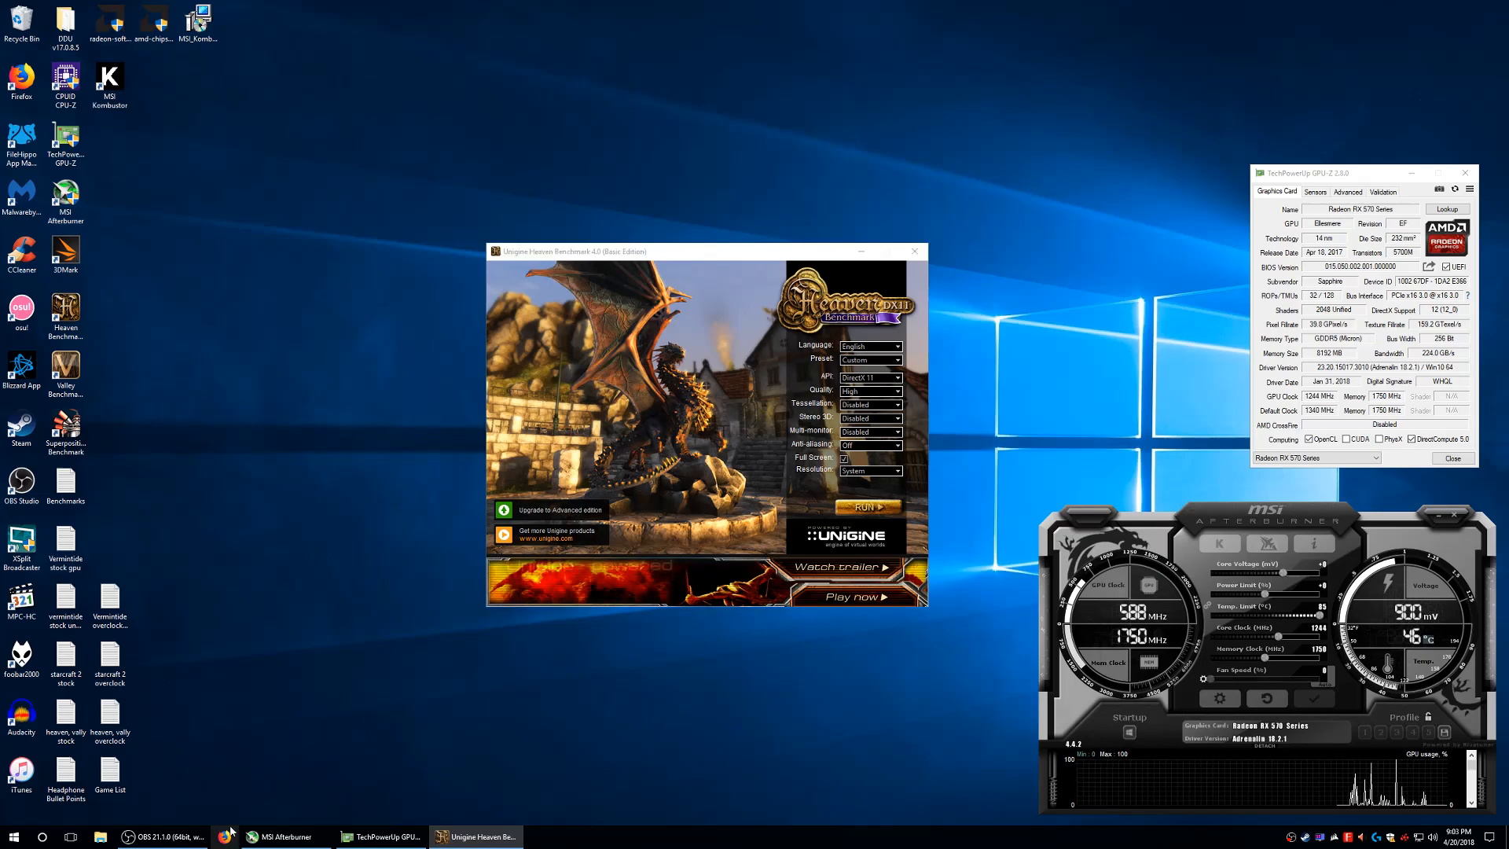
click(629, 97)
text(gpu z)
key(Return)
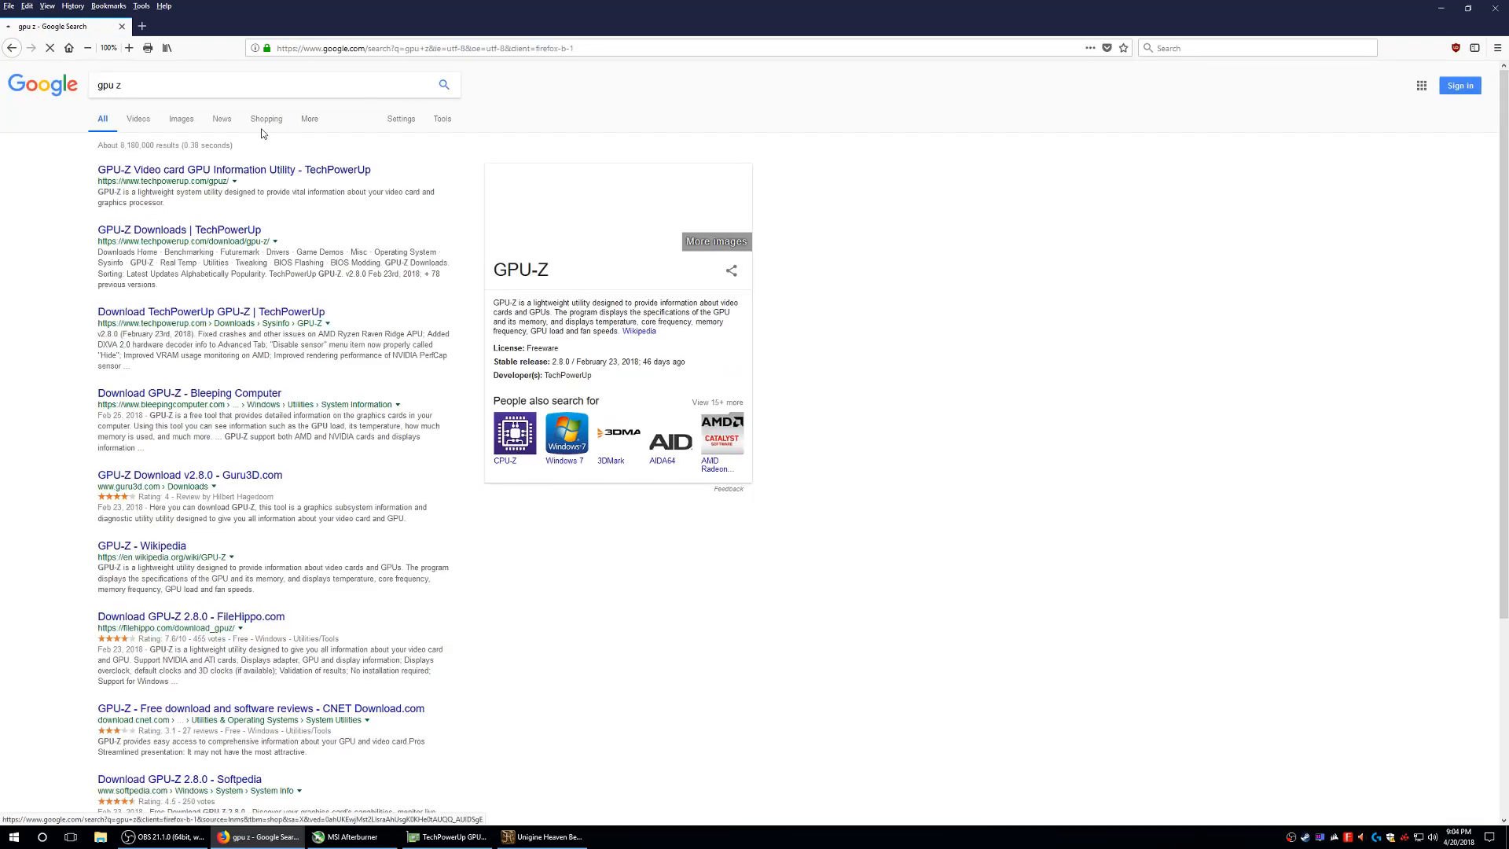
click(250, 171)
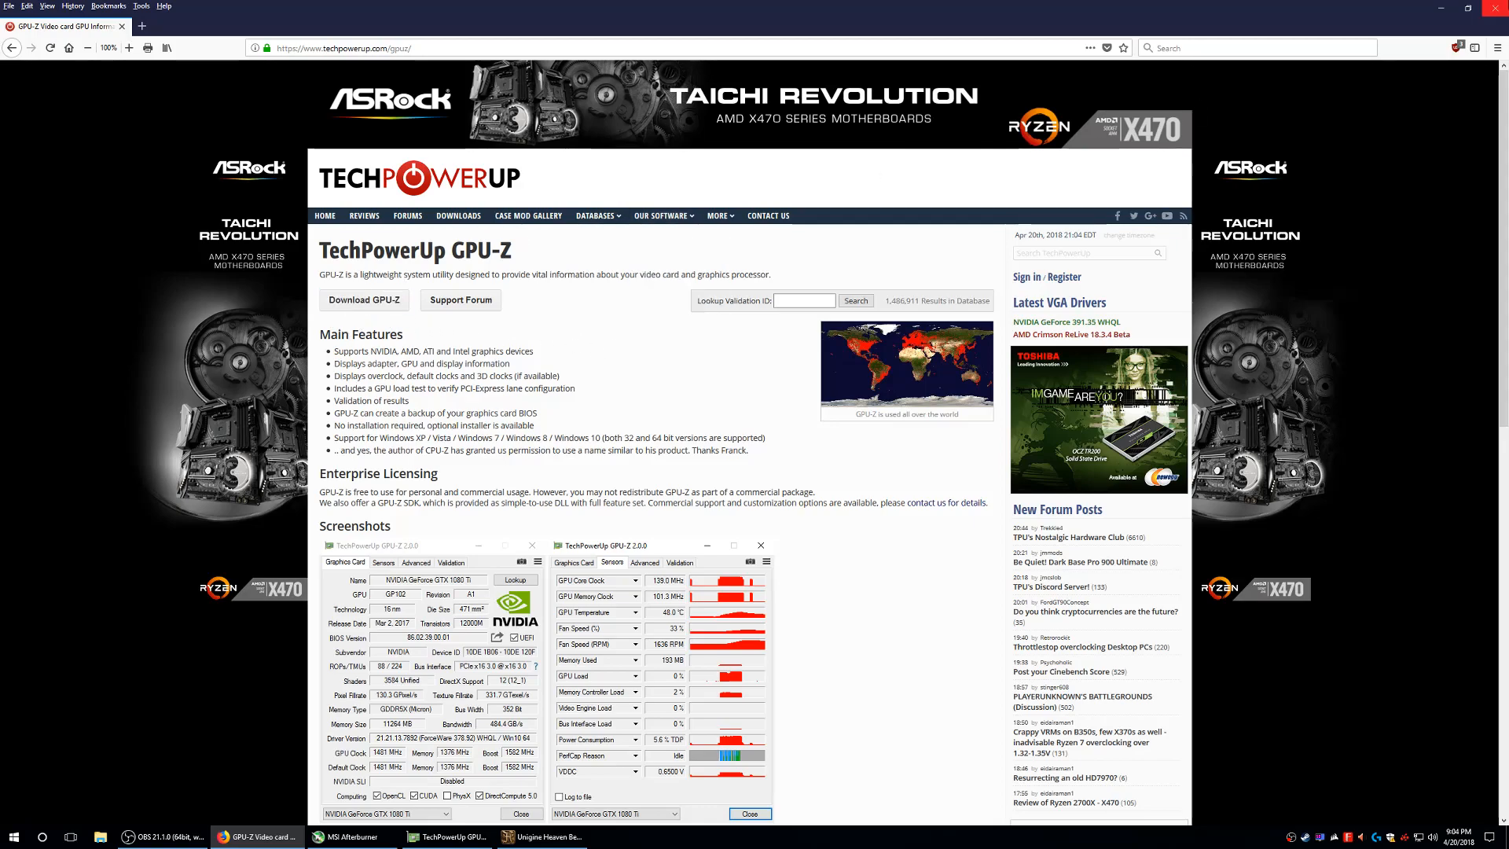
click(1495, 7)
Switch to GPU-Z and examine the graphics card's name, memory size and memory type.
click(1349, 183)
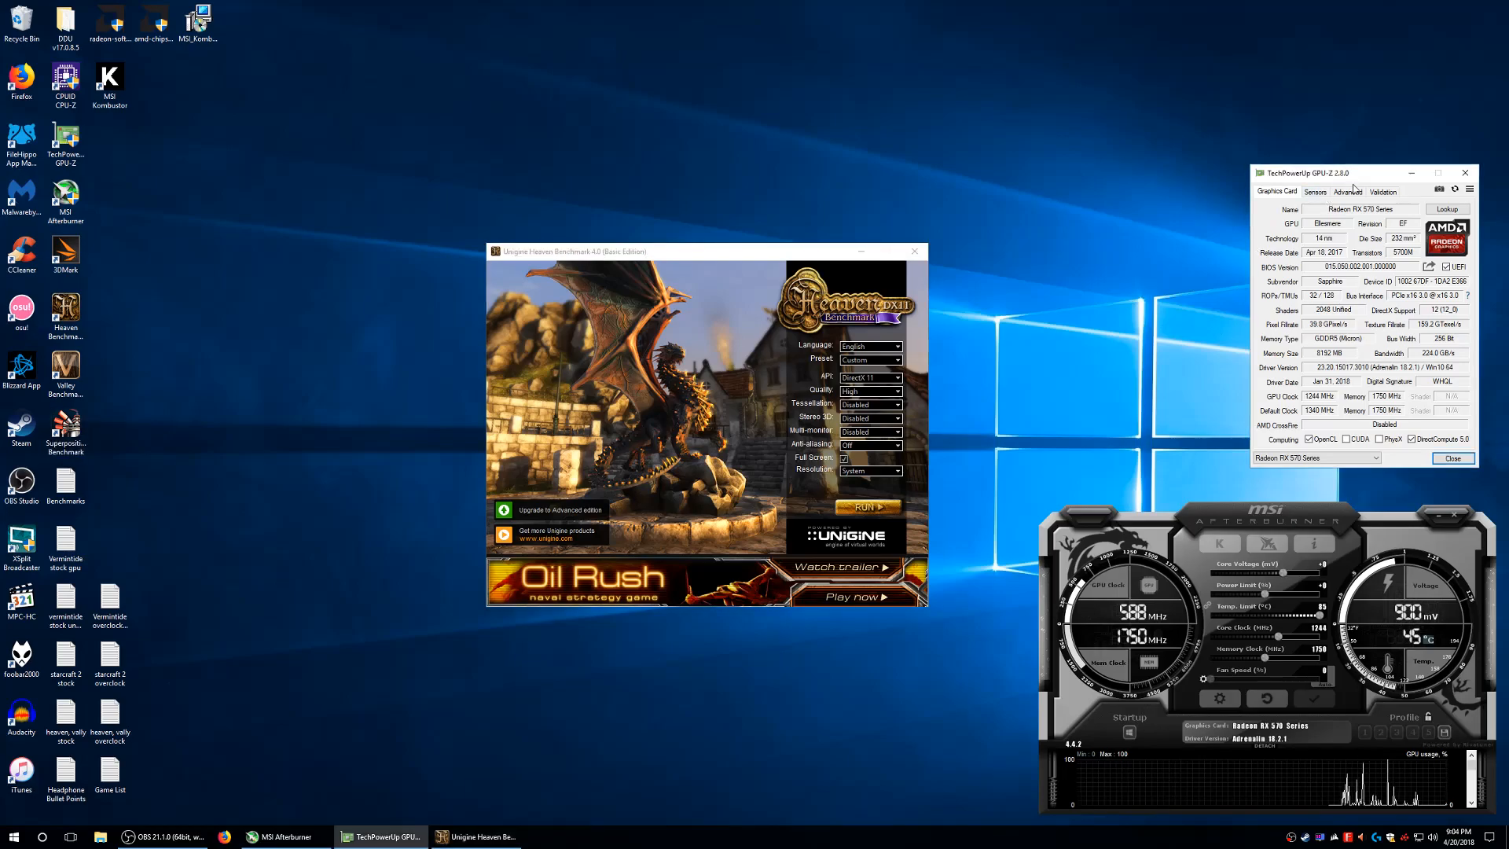
mouse_move(1360, 214)
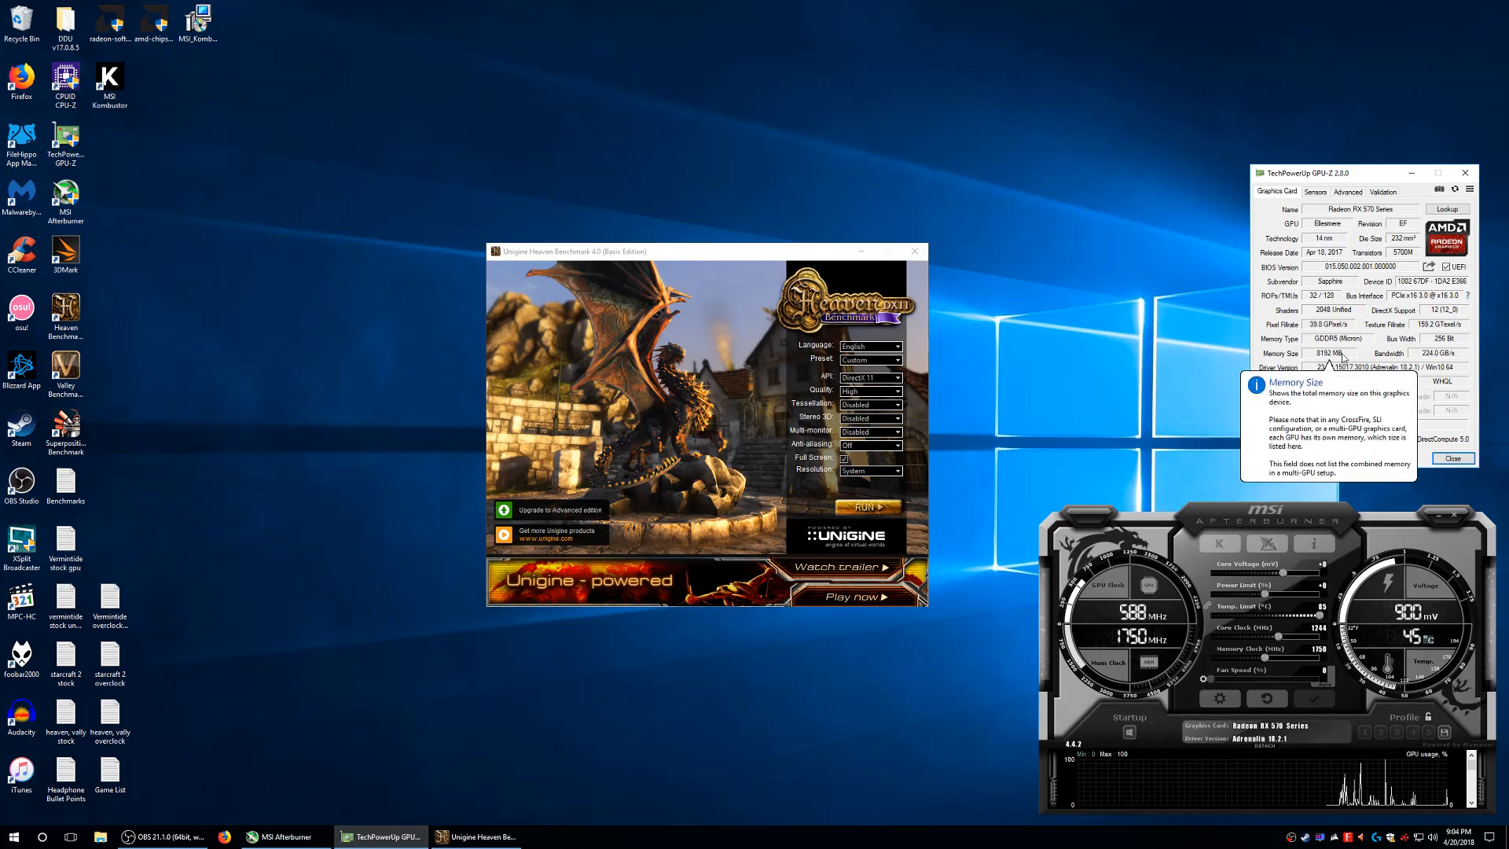
mouse_move(1350, 344)
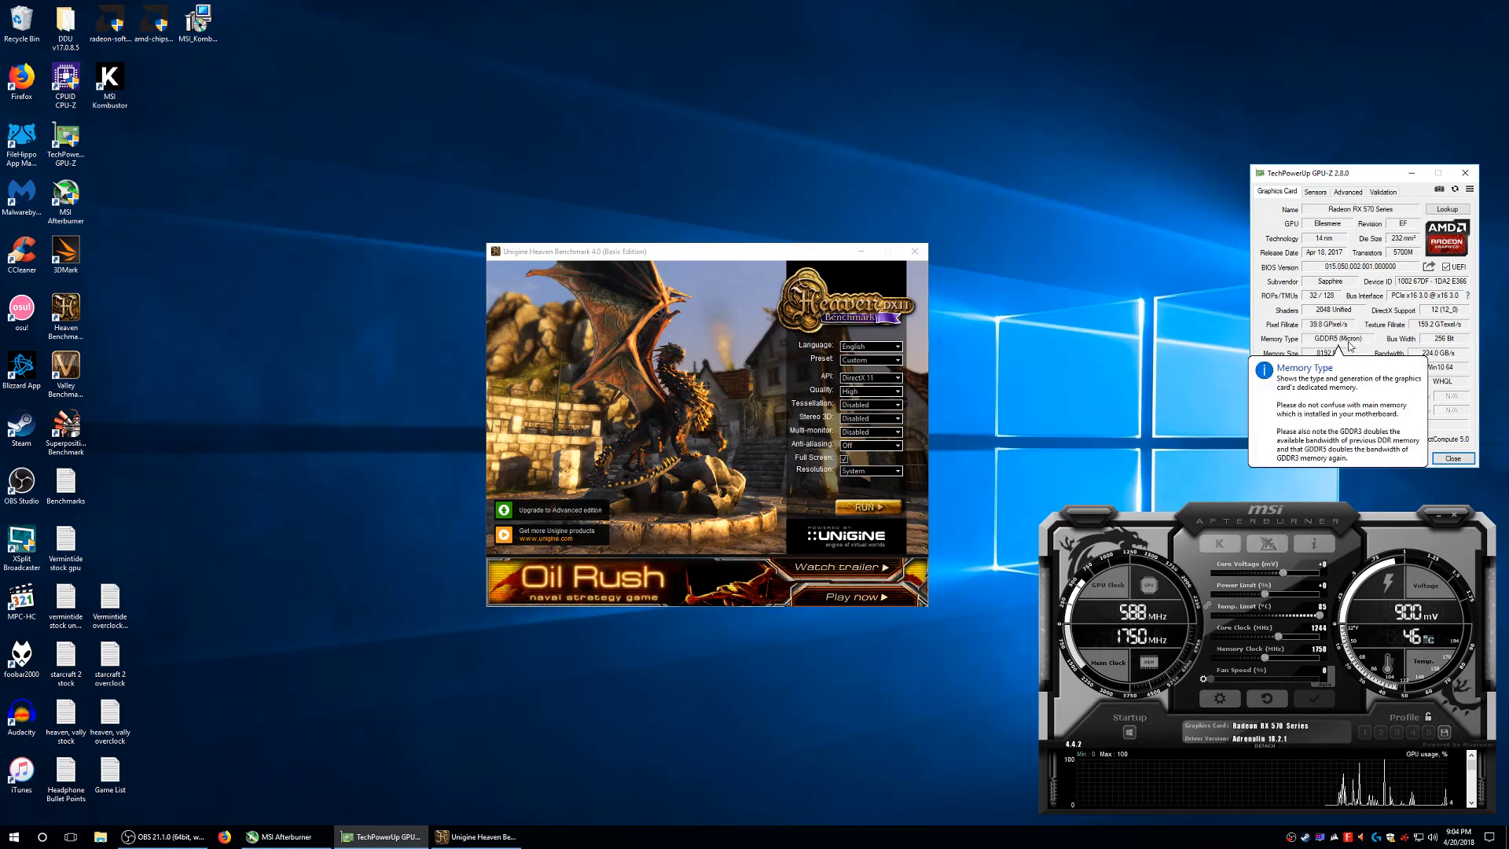
Examine the card's ASIC Quality in GPU-Z's advanced information, followed by its live sensor readings.
click(1348, 193)
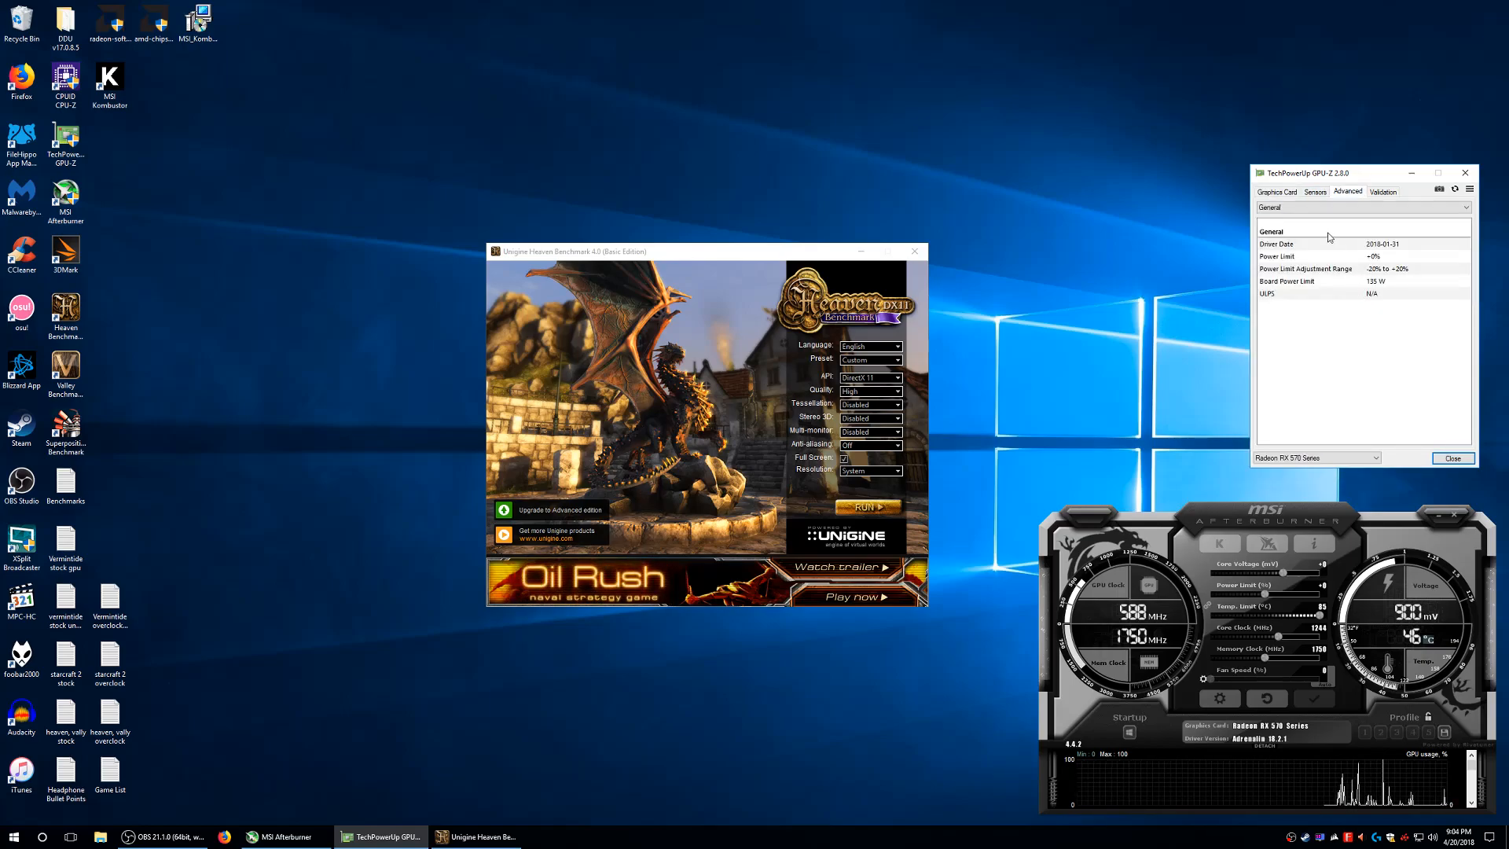
click(1328, 207)
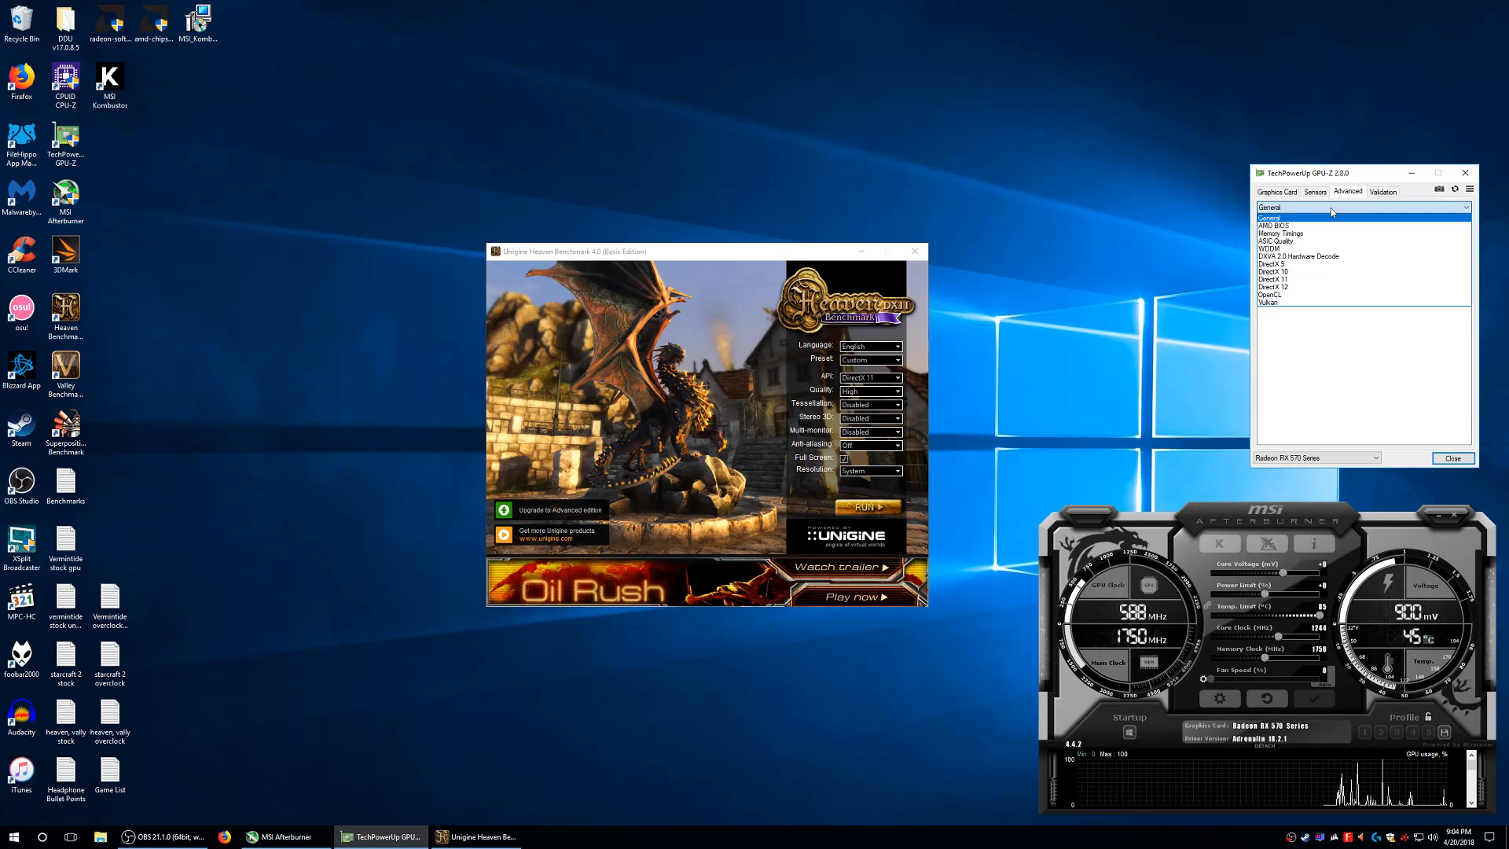
click(1274, 242)
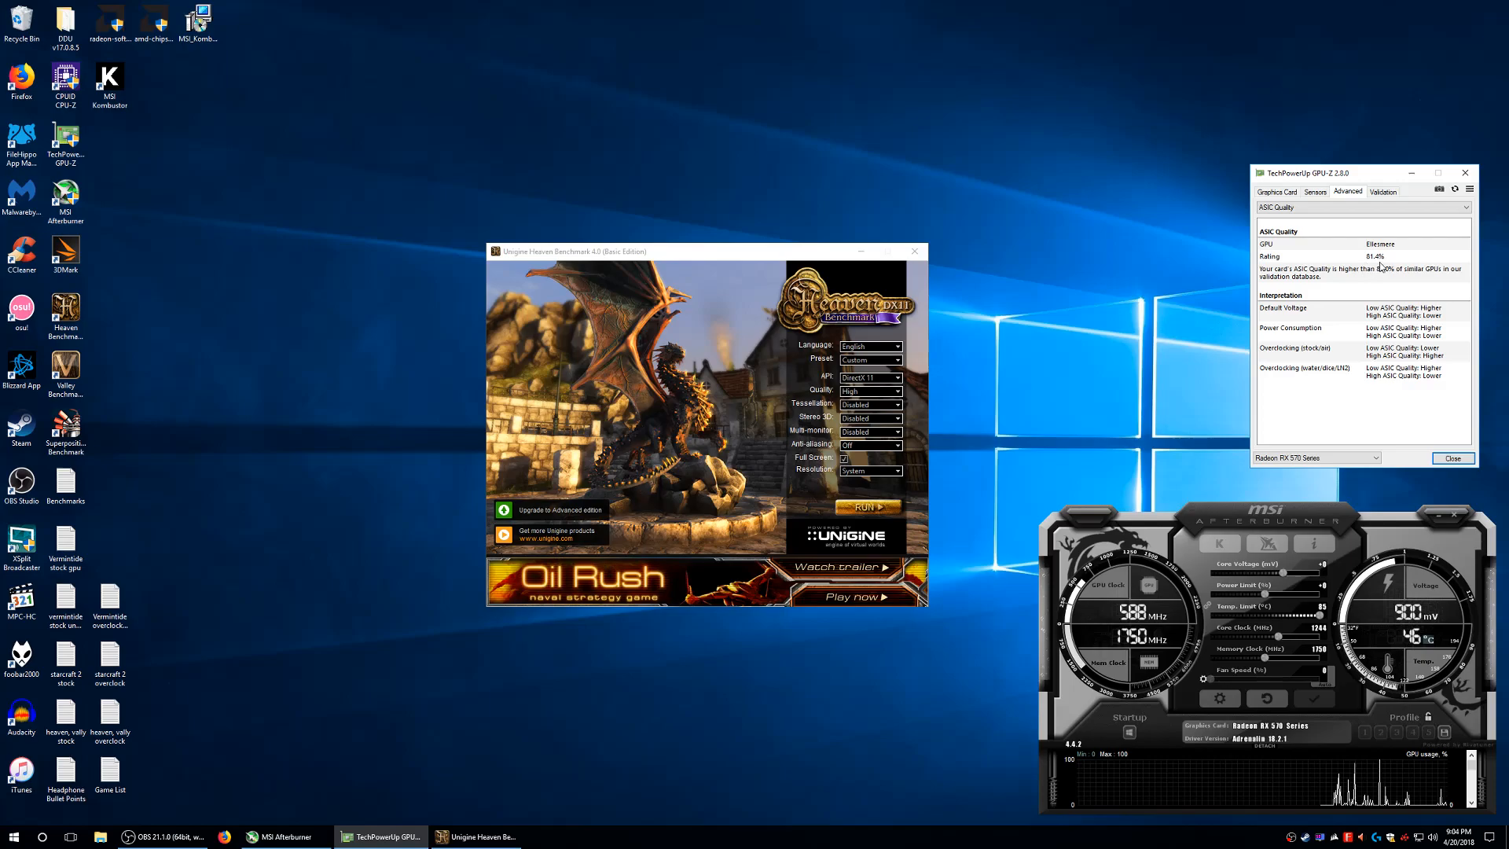
click(1315, 192)
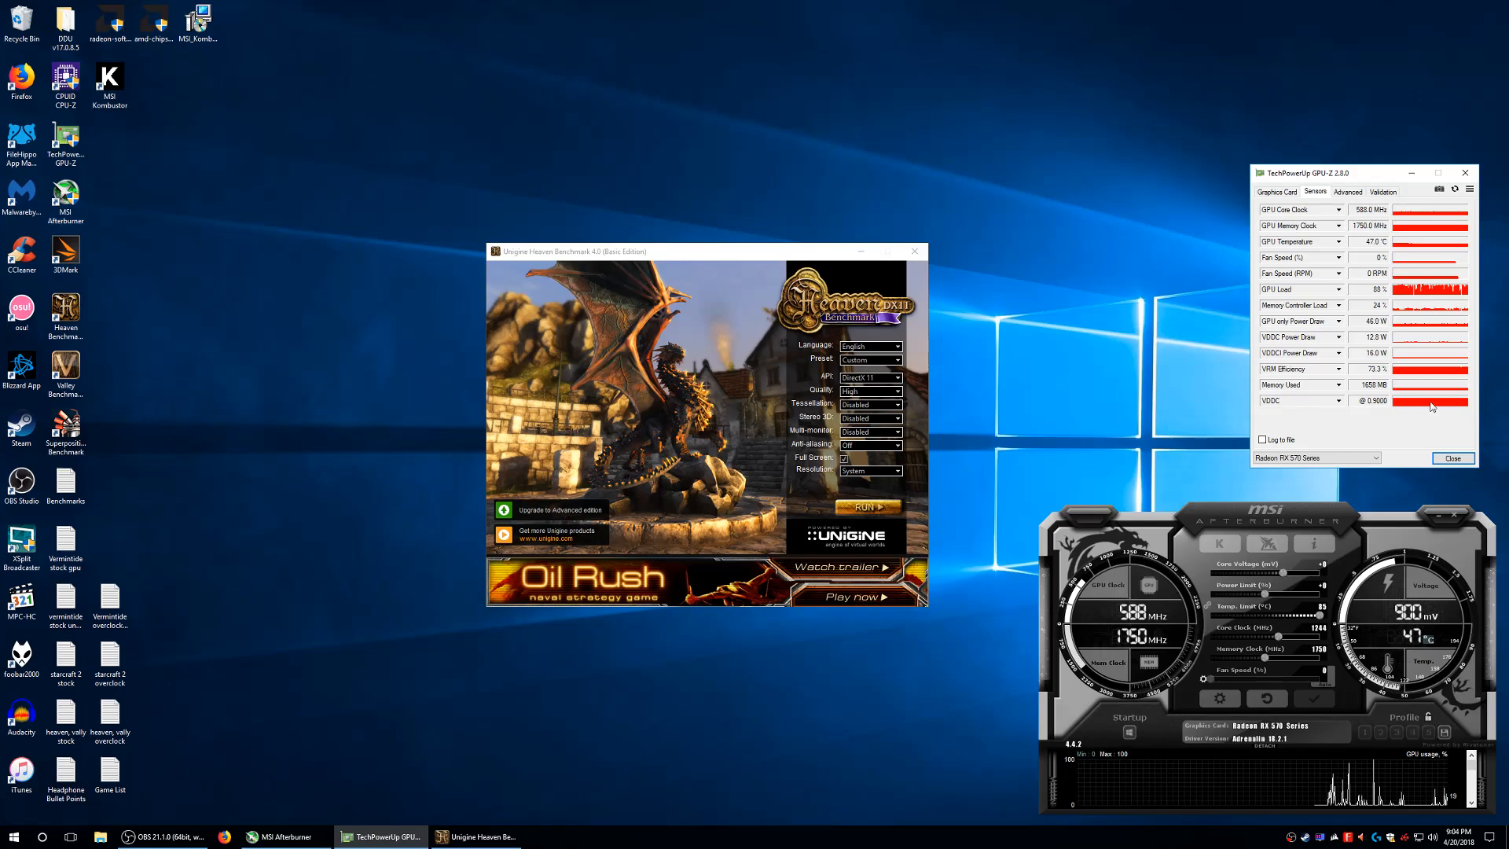
Browse the hardware monitoring graphs in MSI Afterburner.
click(1471, 805)
click(1472, 805)
click(1471, 805)
click(1472, 804)
click(1473, 755)
click(1473, 755)
click(1473, 755)
click(1472, 755)
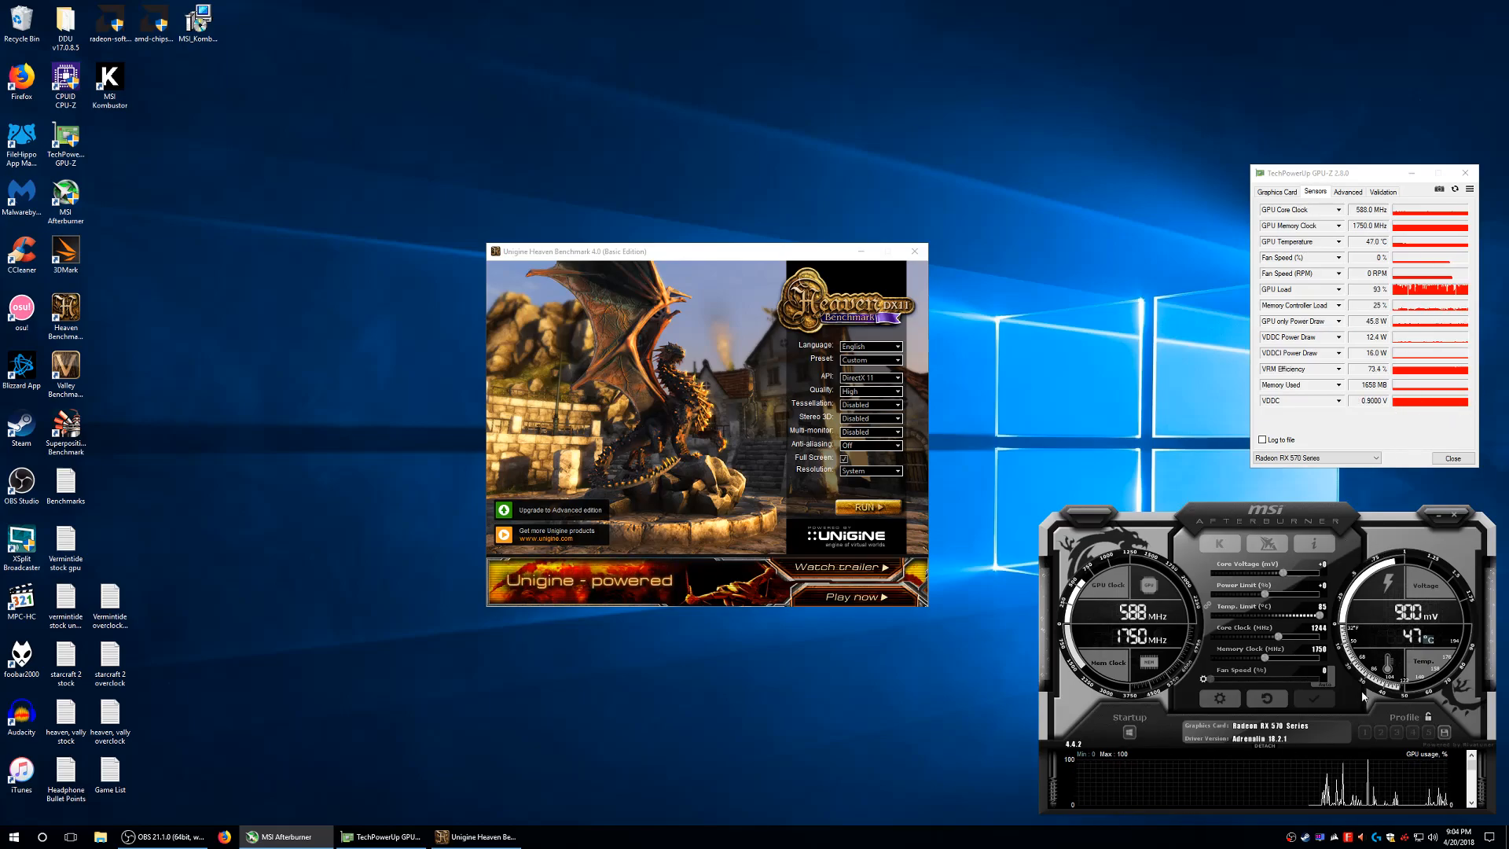
Examine the voltage control and compatibility options in MSI Afterburner's general properties, leaving them unchanged.
click(1217, 700)
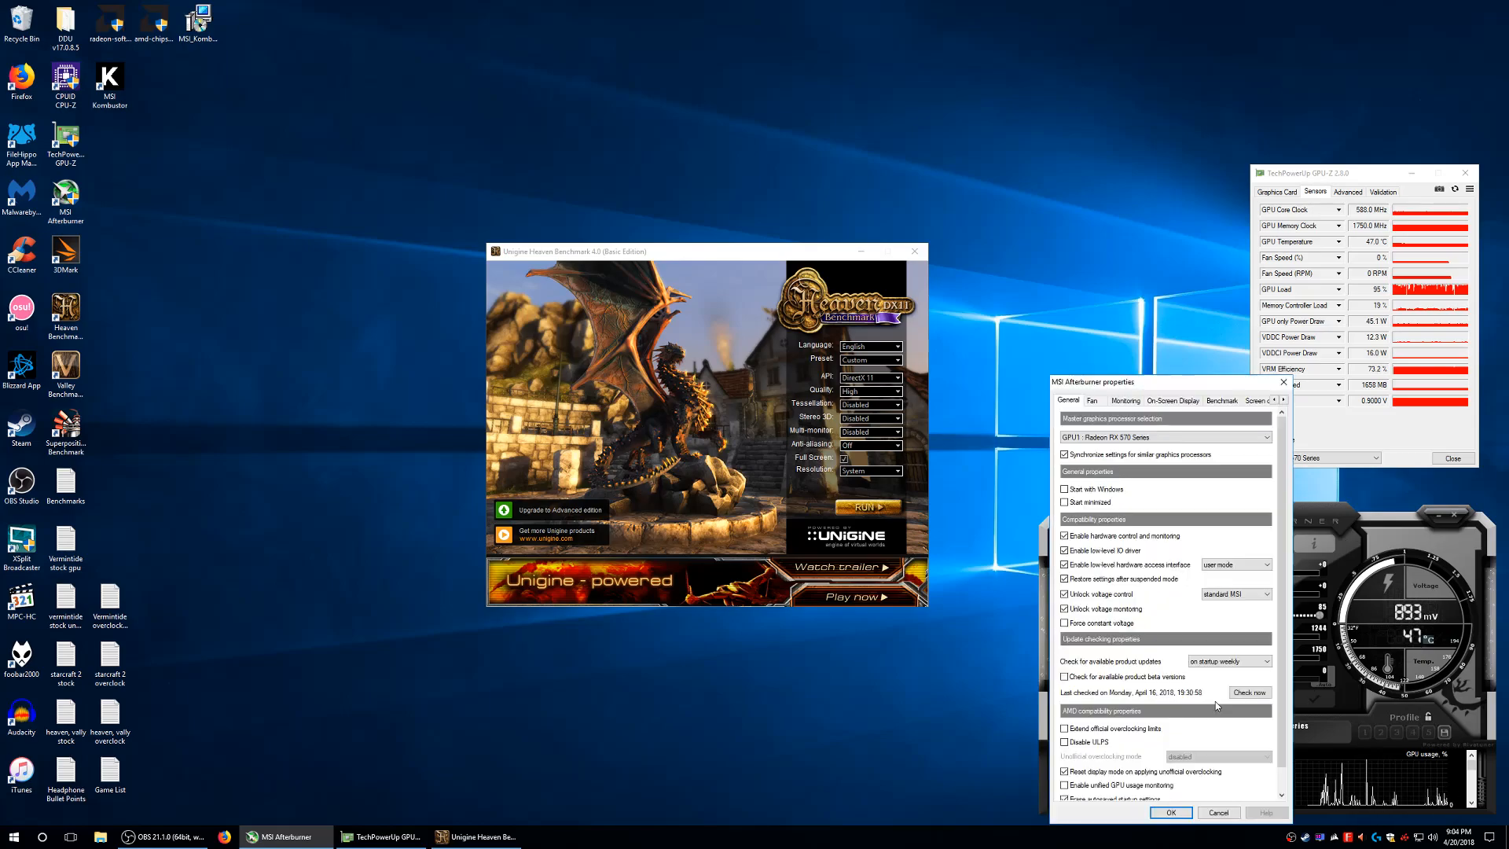
click(1283, 384)
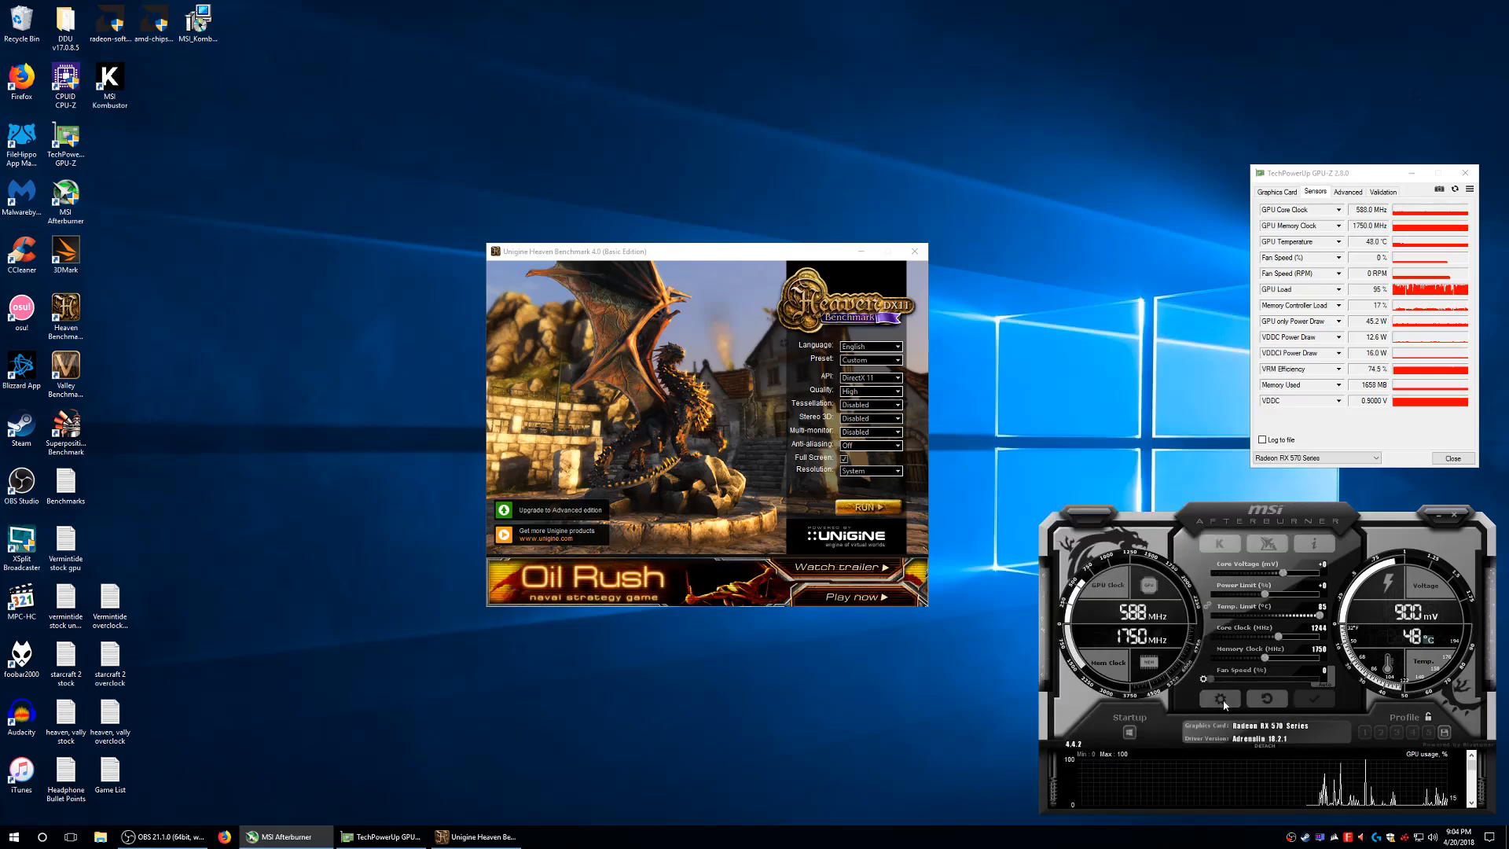
click(1217, 699)
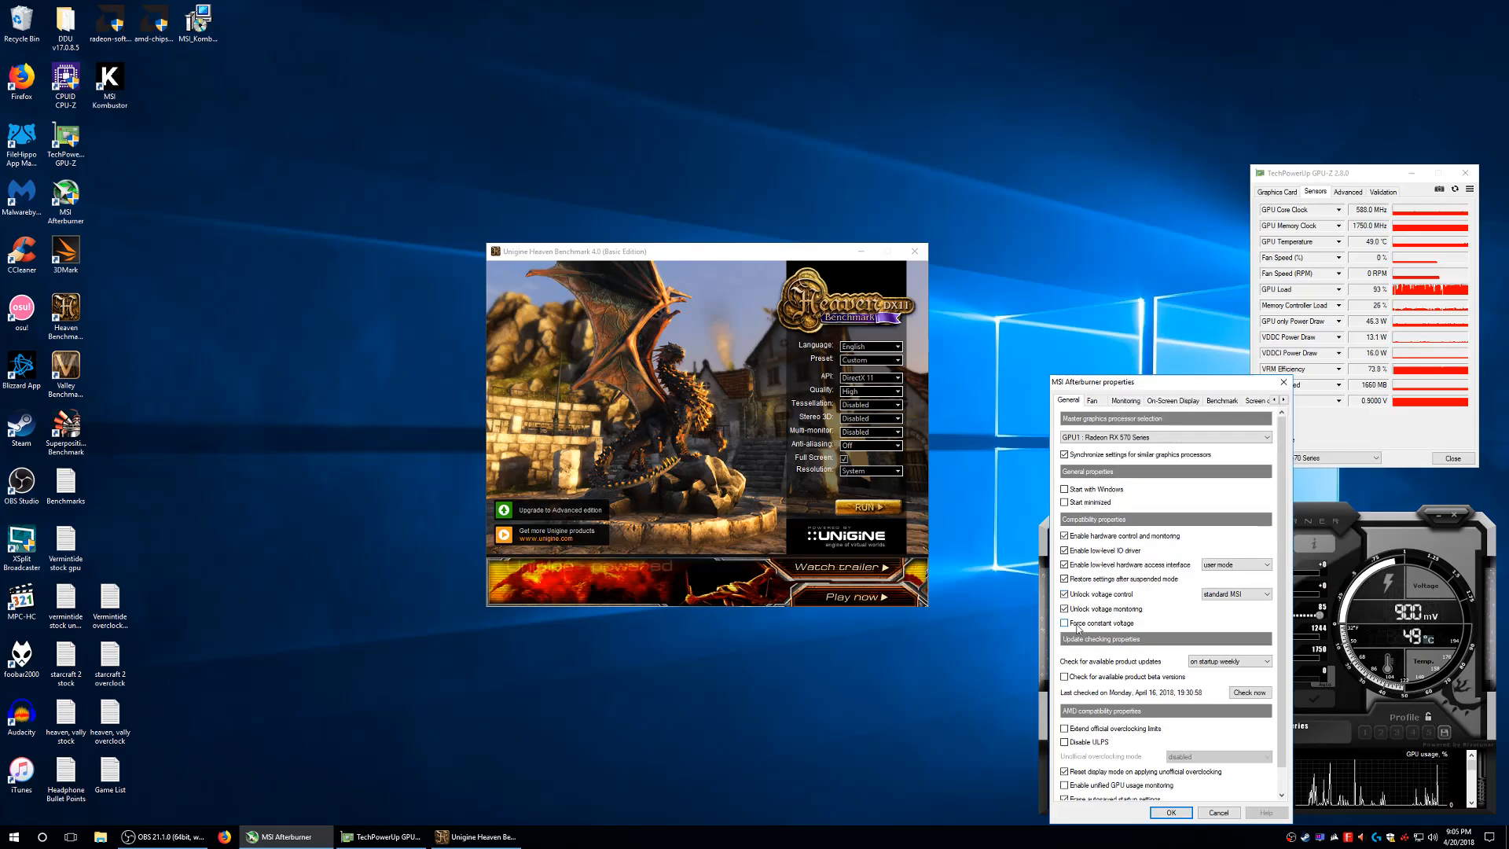
click(1219, 813)
Open Global WattMan in Radeon Settings, maximize the window, and switch the GPU voltage control to manual.
right_click(1404, 837)
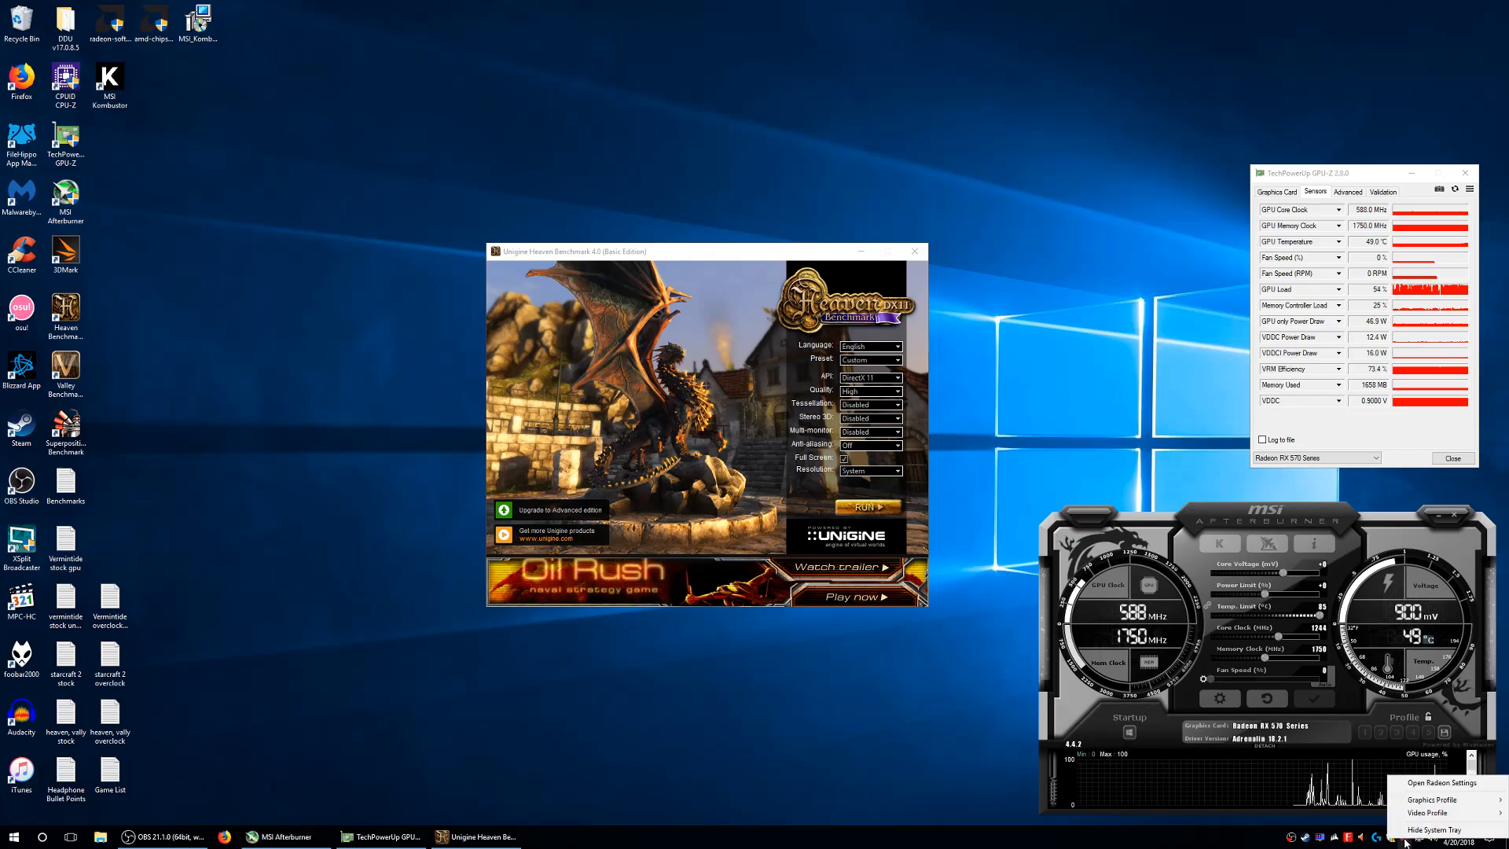
click(1424, 783)
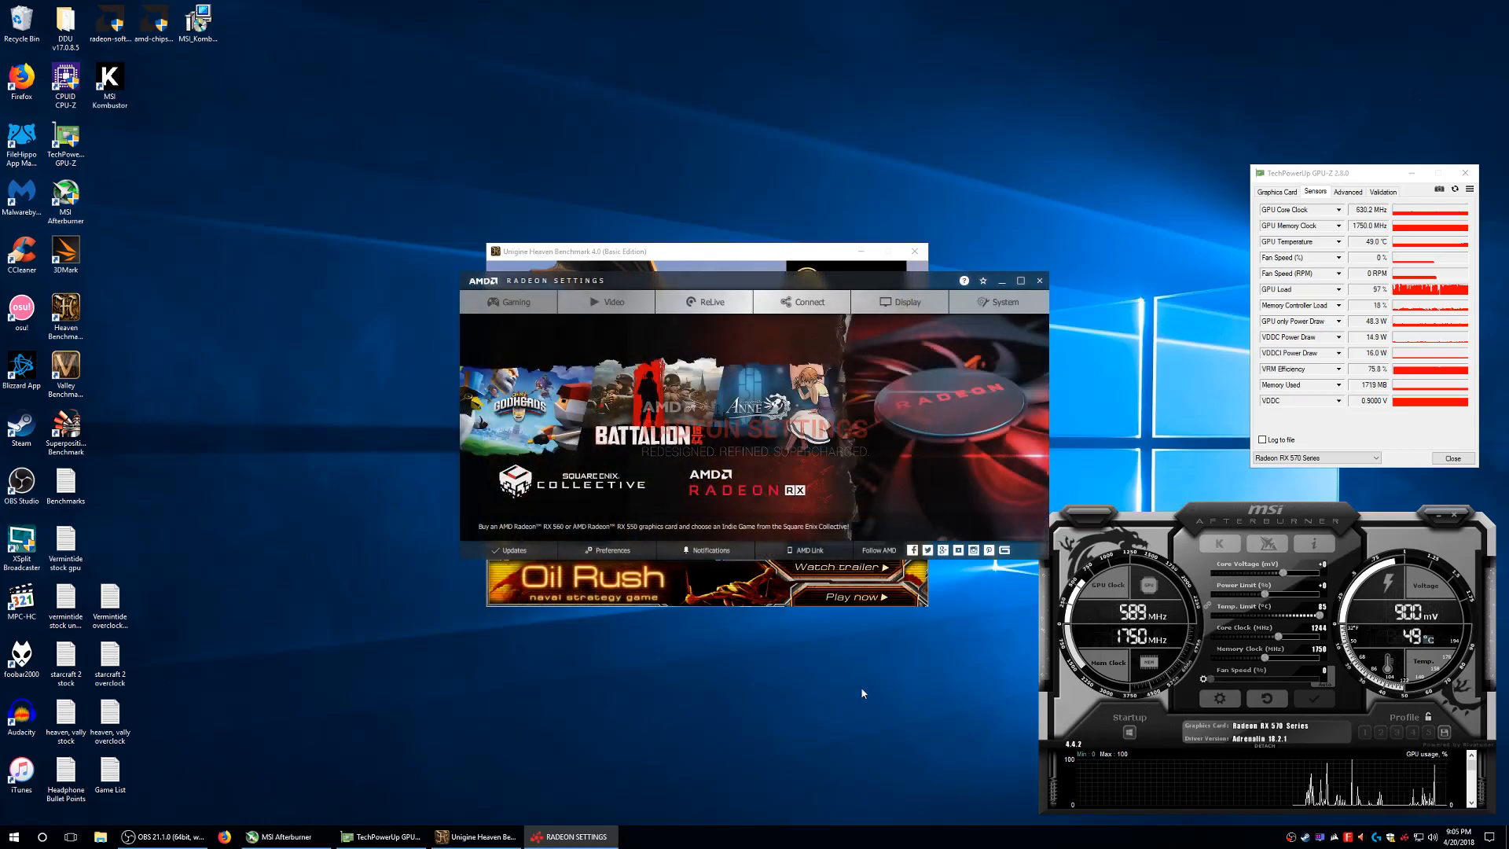
click(514, 301)
click(566, 344)
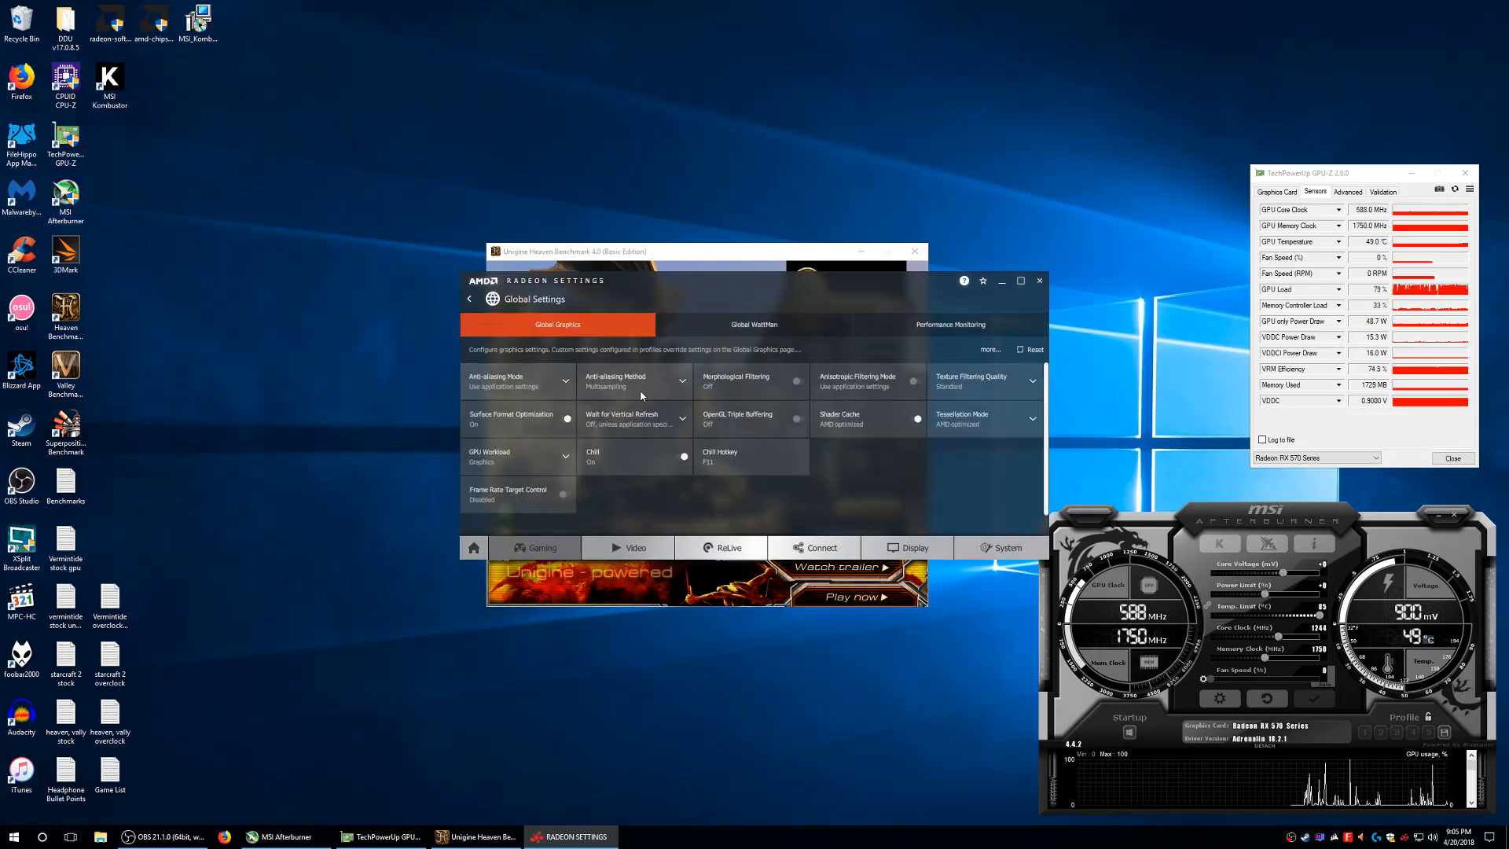
click(754, 323)
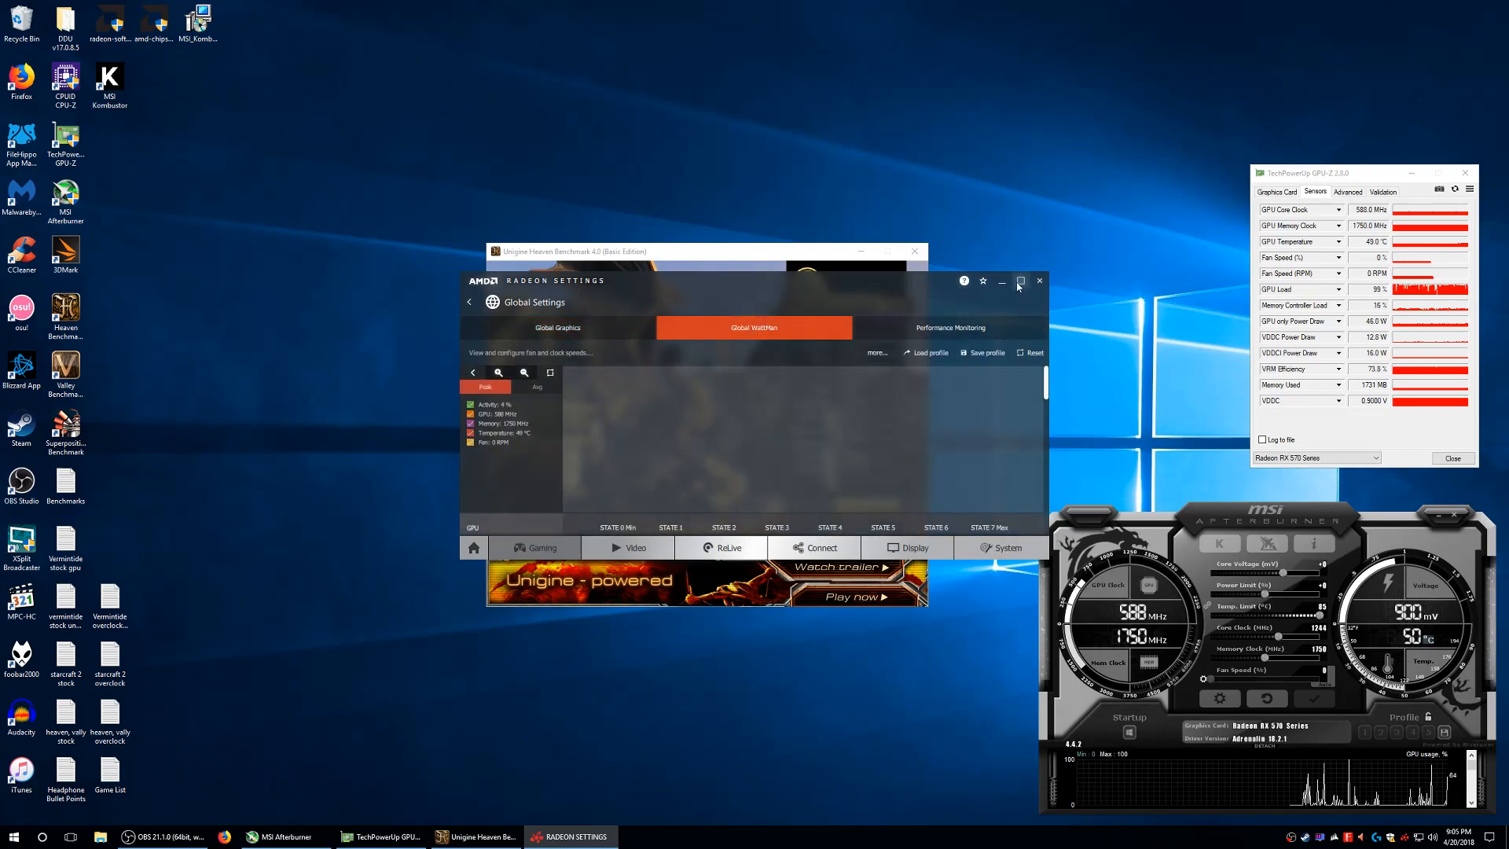
click(1019, 283)
click(65, 468)
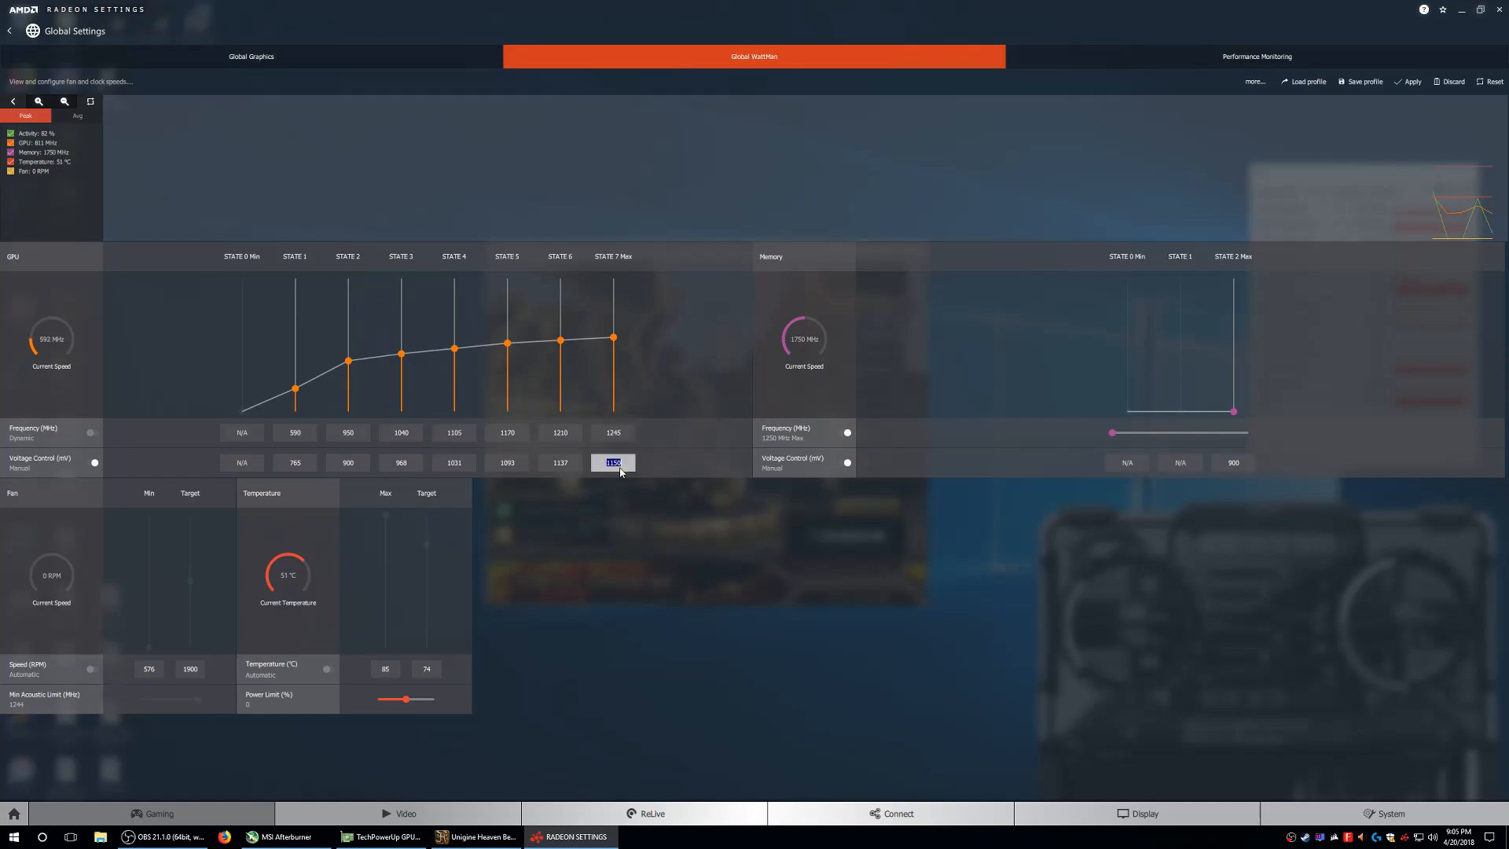
Examine the State 7 frequency and voltage values in WattMan and minimize Radeon Settings.
click(613, 435)
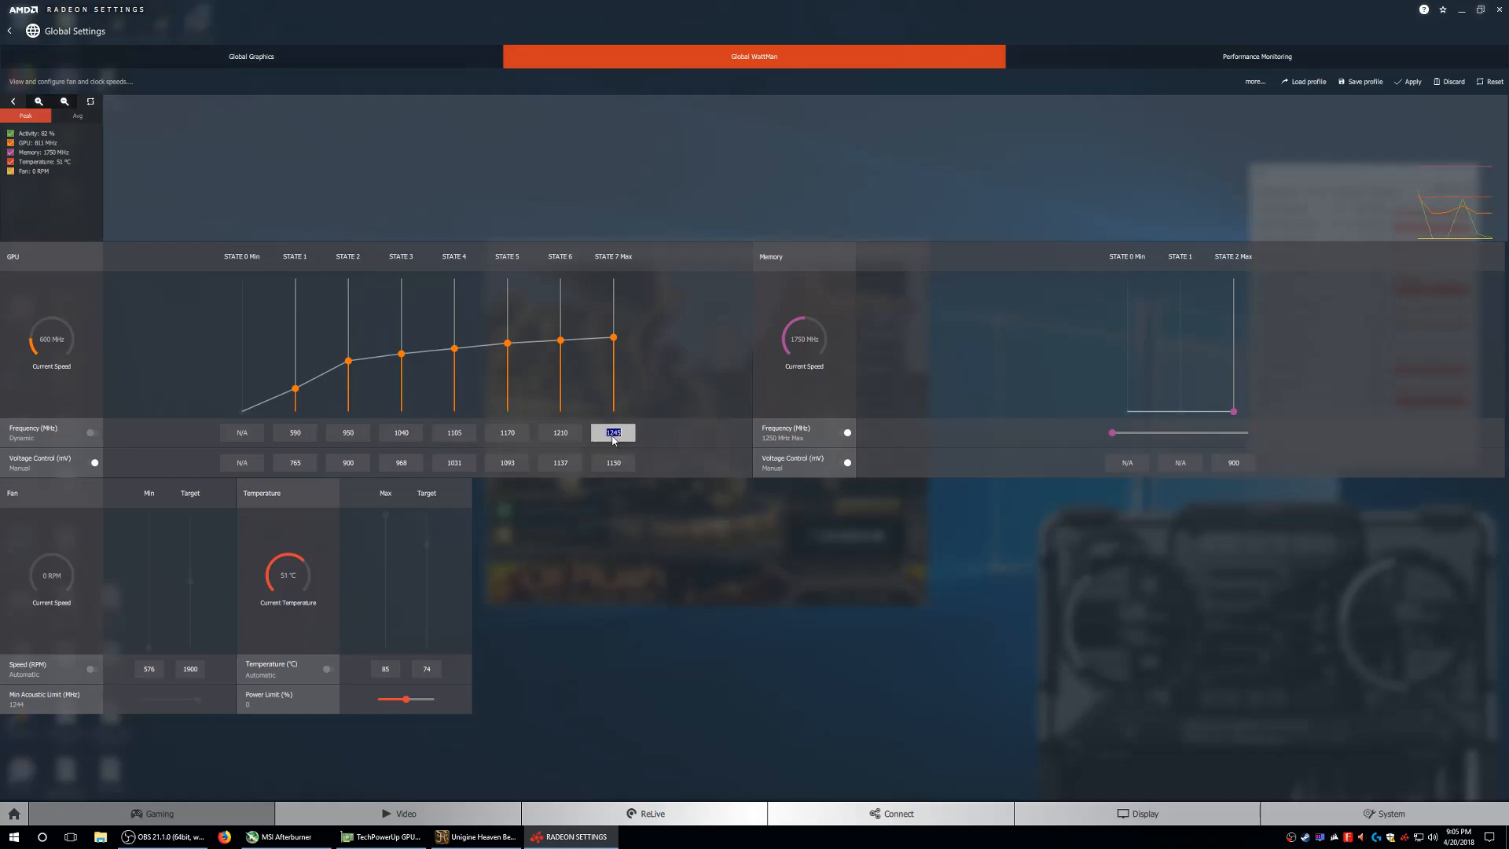
click(621, 463)
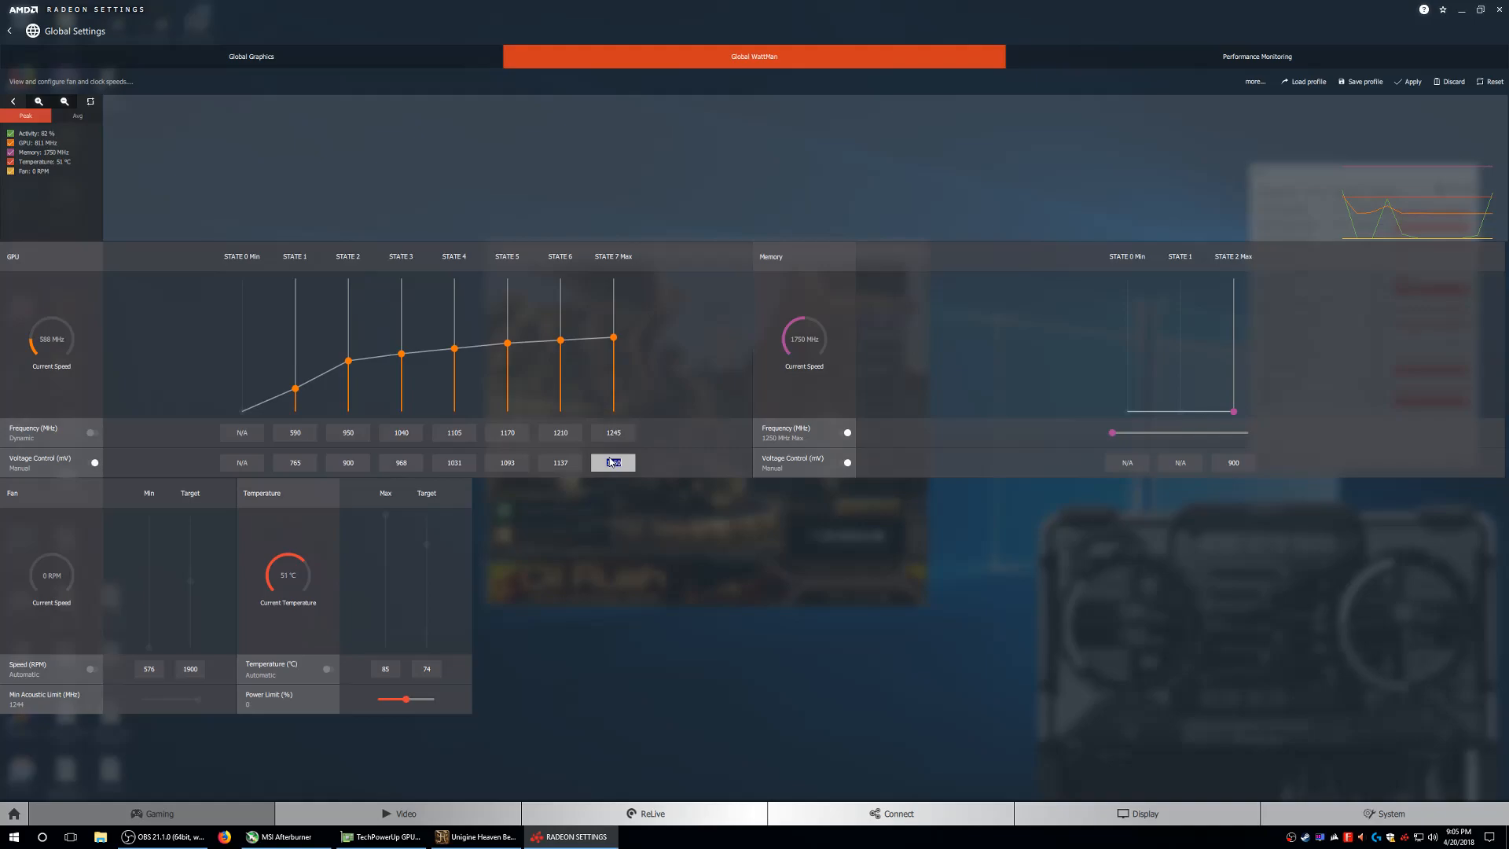
click(571, 836)
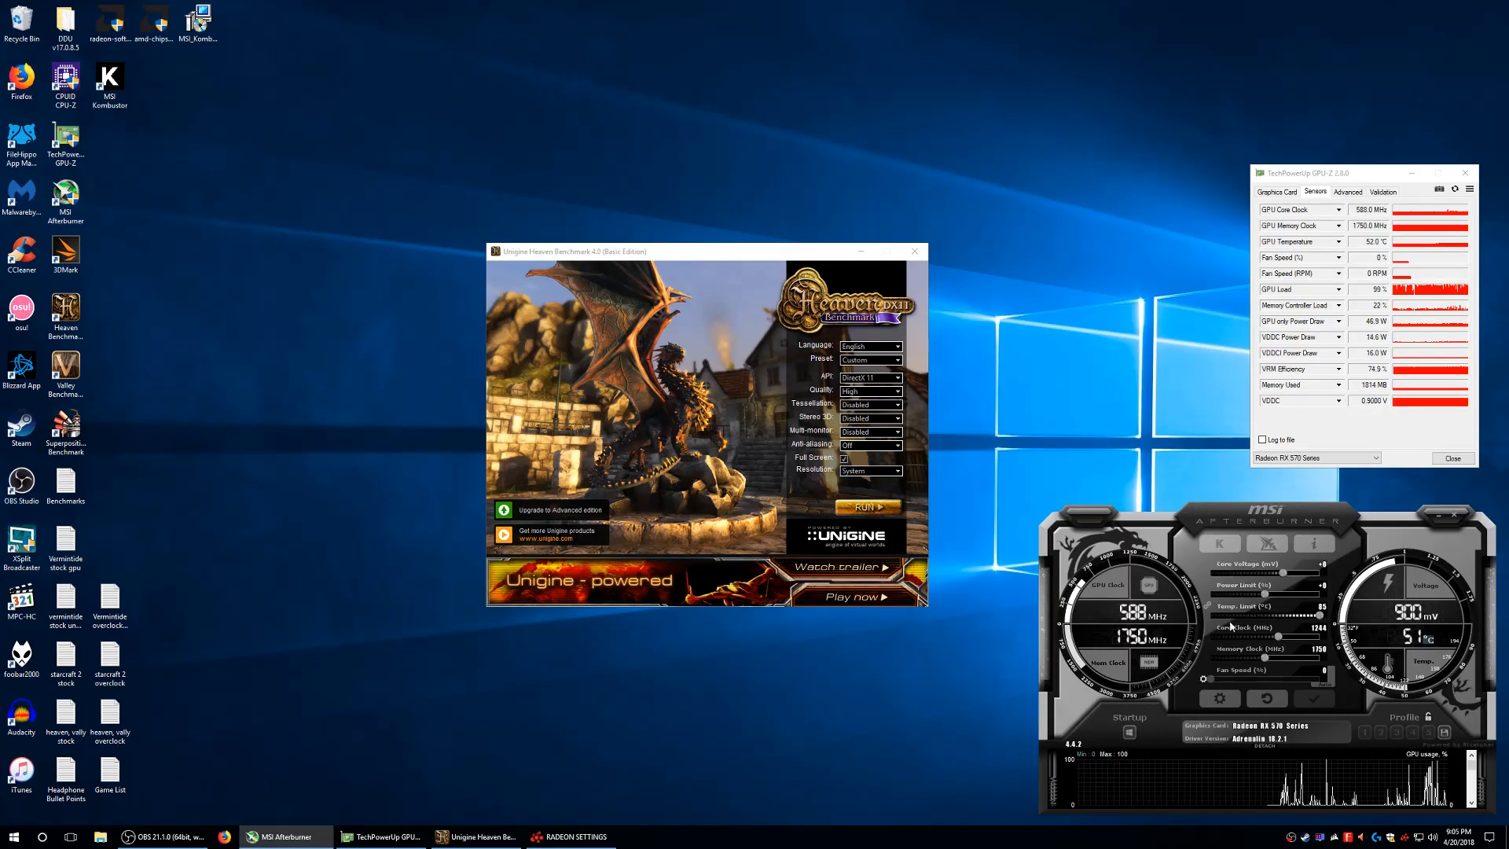
Check MSI Afterburner's general properties, try lowering the core voltage, and reset the settings to default.
click(1226, 700)
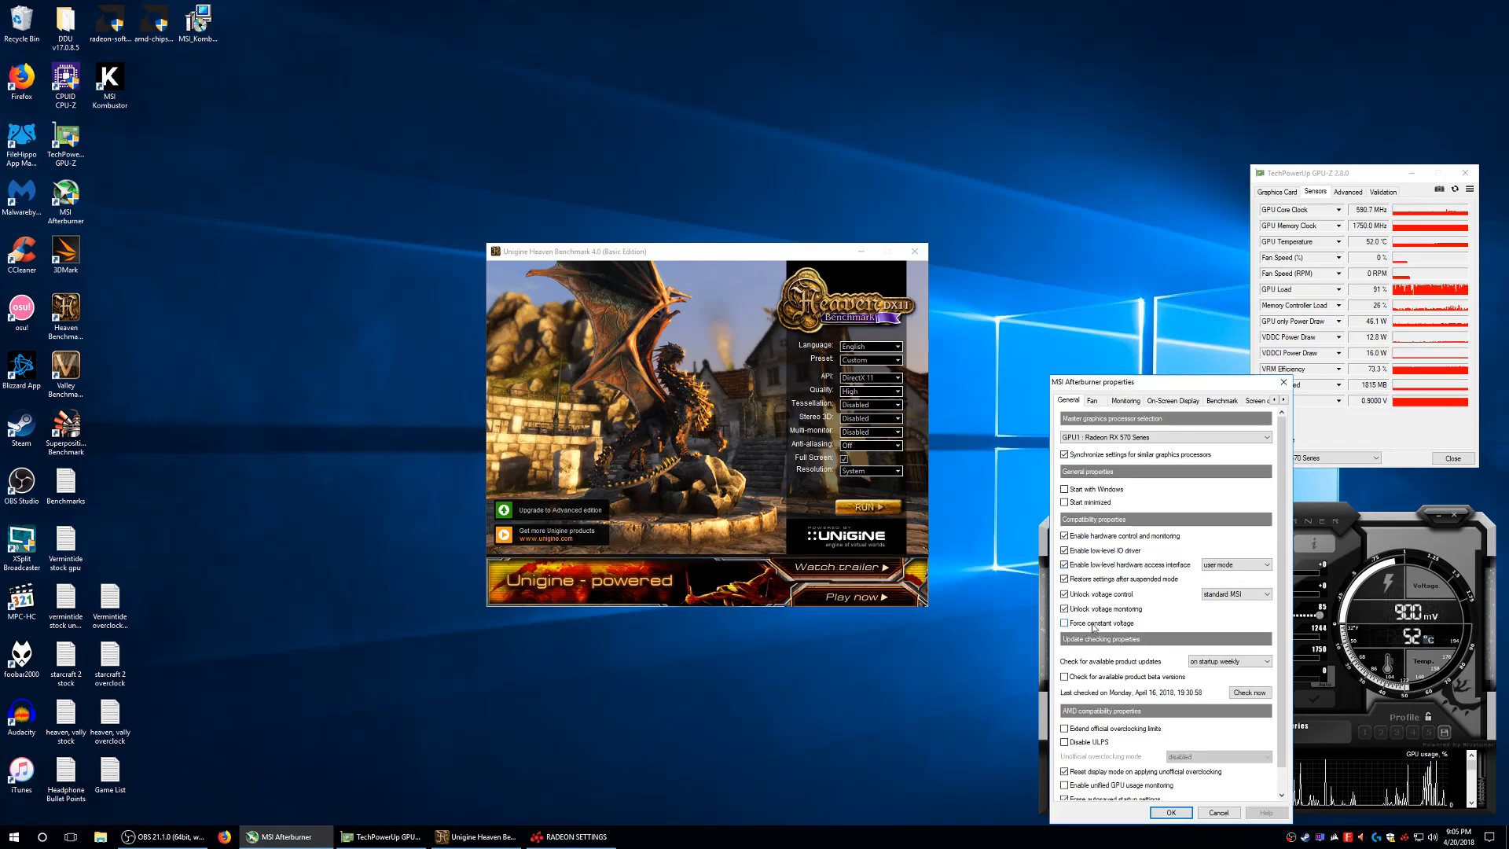
click(1218, 811)
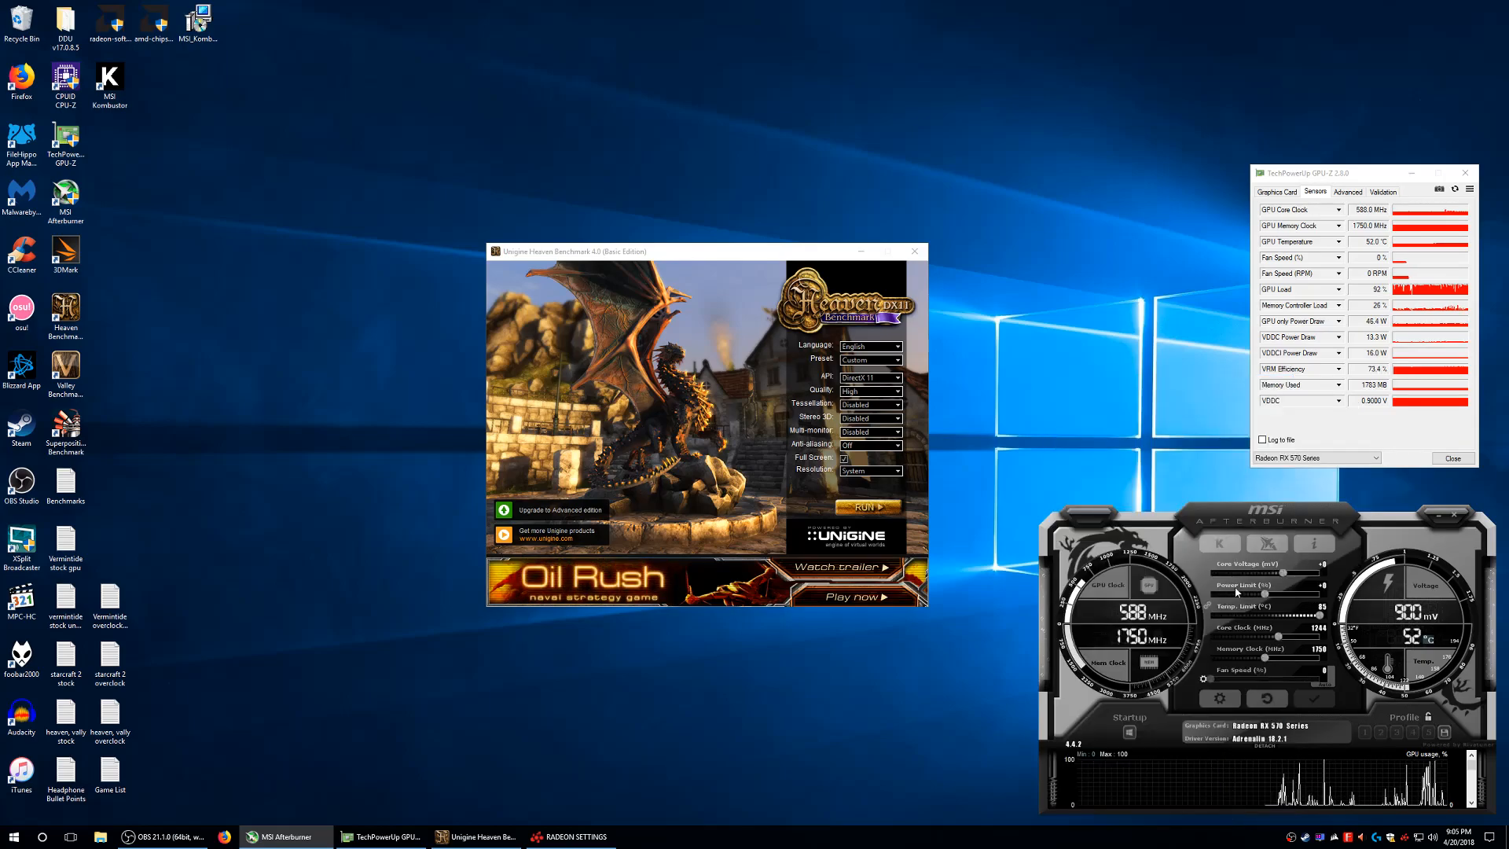
drag(1282, 572, 1257, 572)
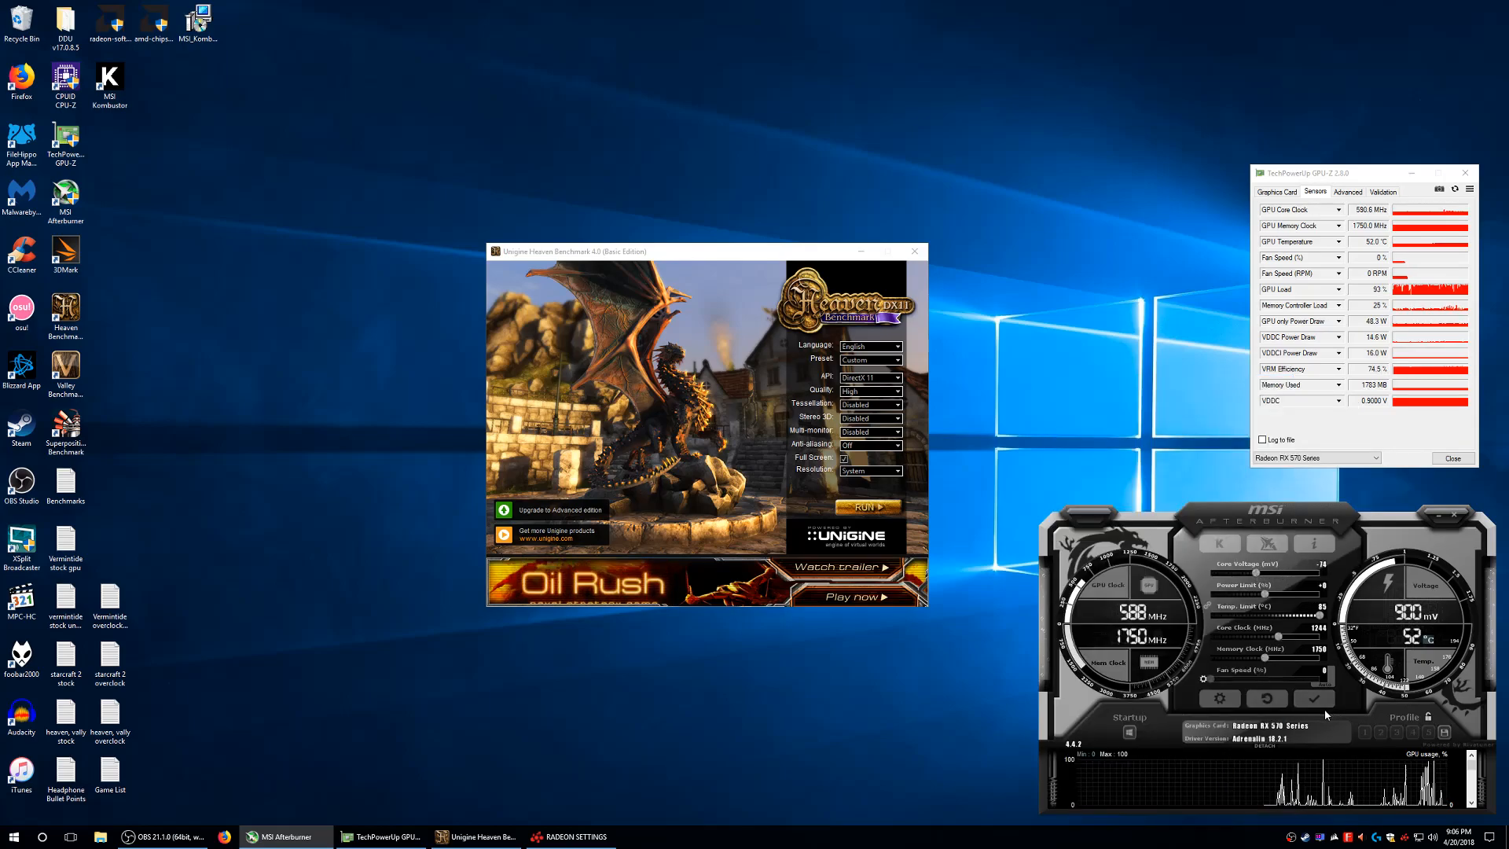
click(1268, 699)
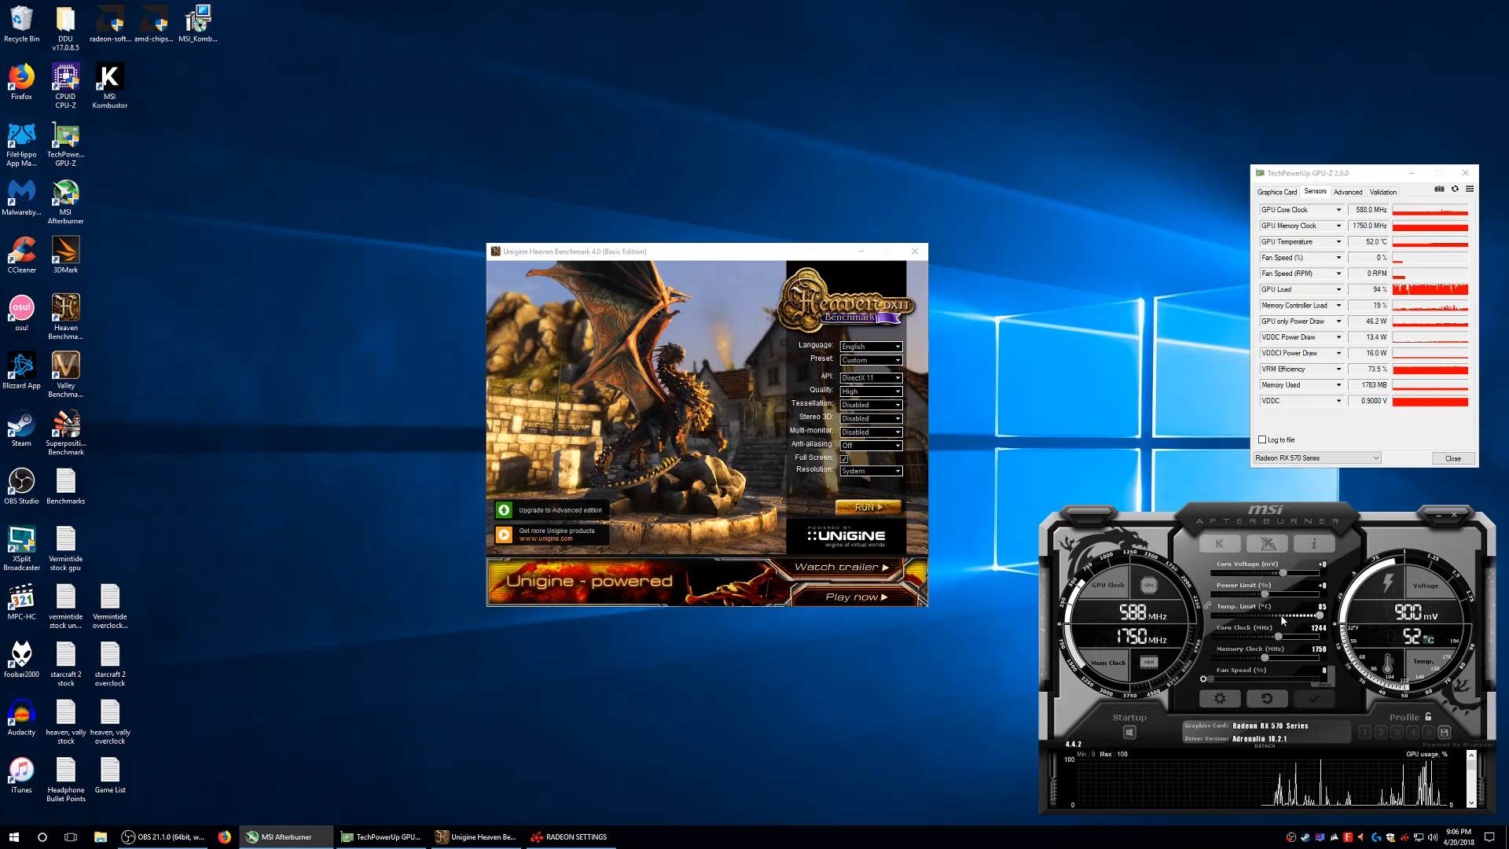
Set the core clock to 1260 MHz in MSI Afterburner, apply it, and minimize the Radeon Settings and Heaven windows.
click(483, 838)
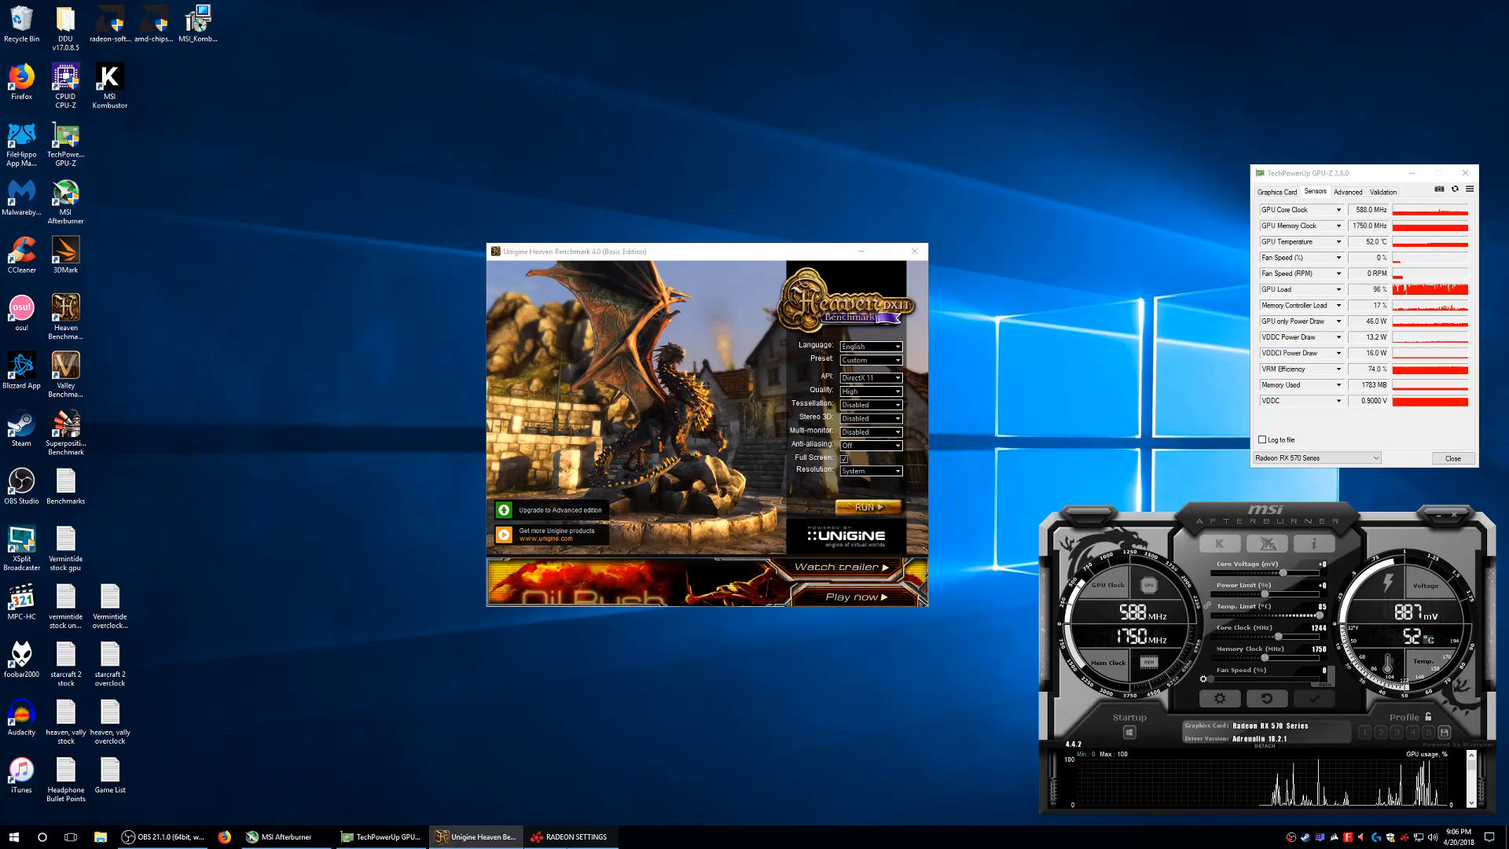
click(571, 837)
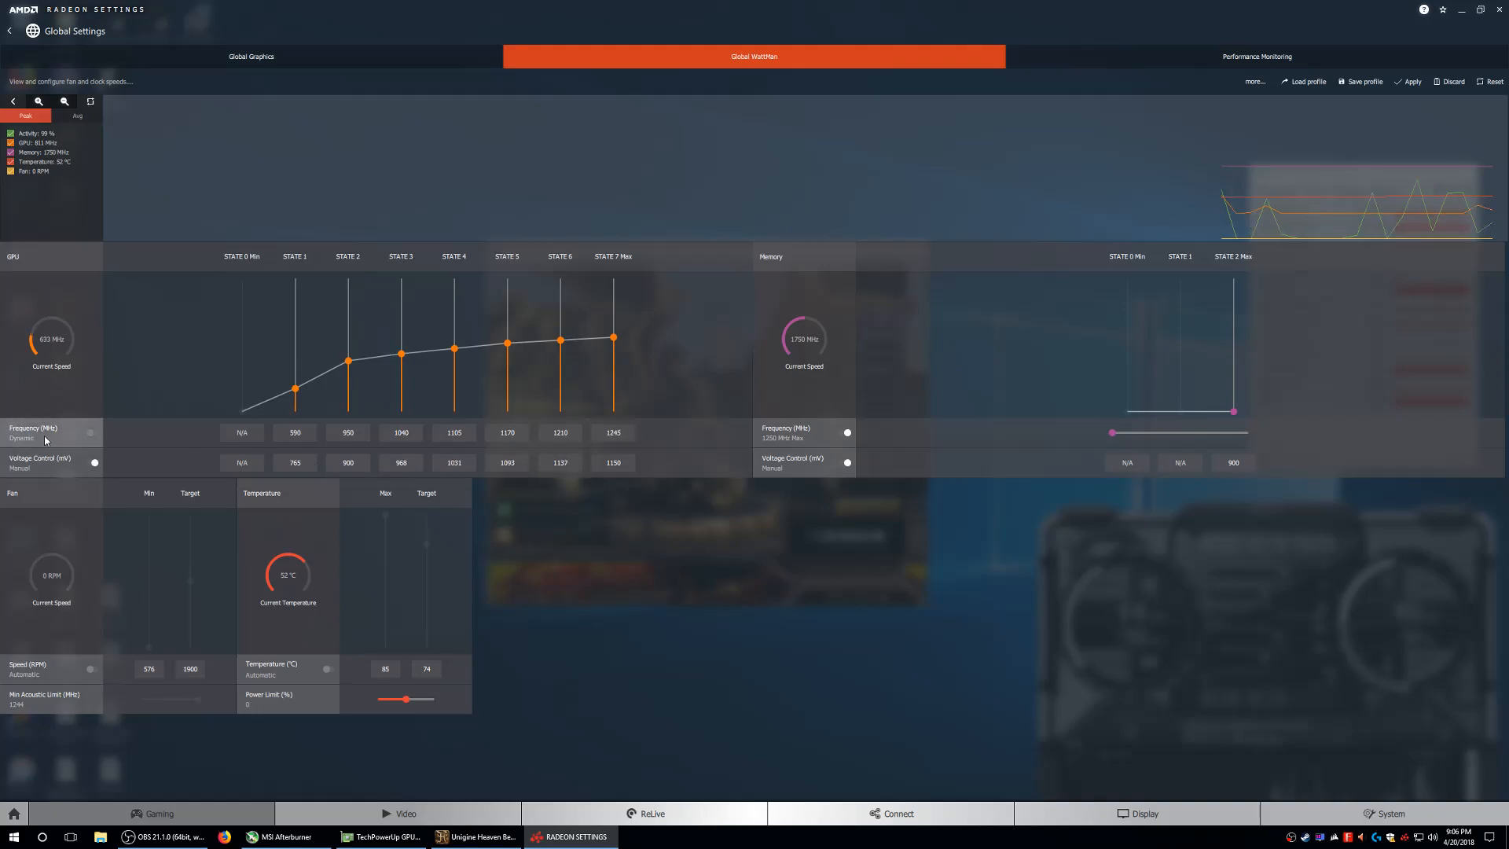
click(281, 837)
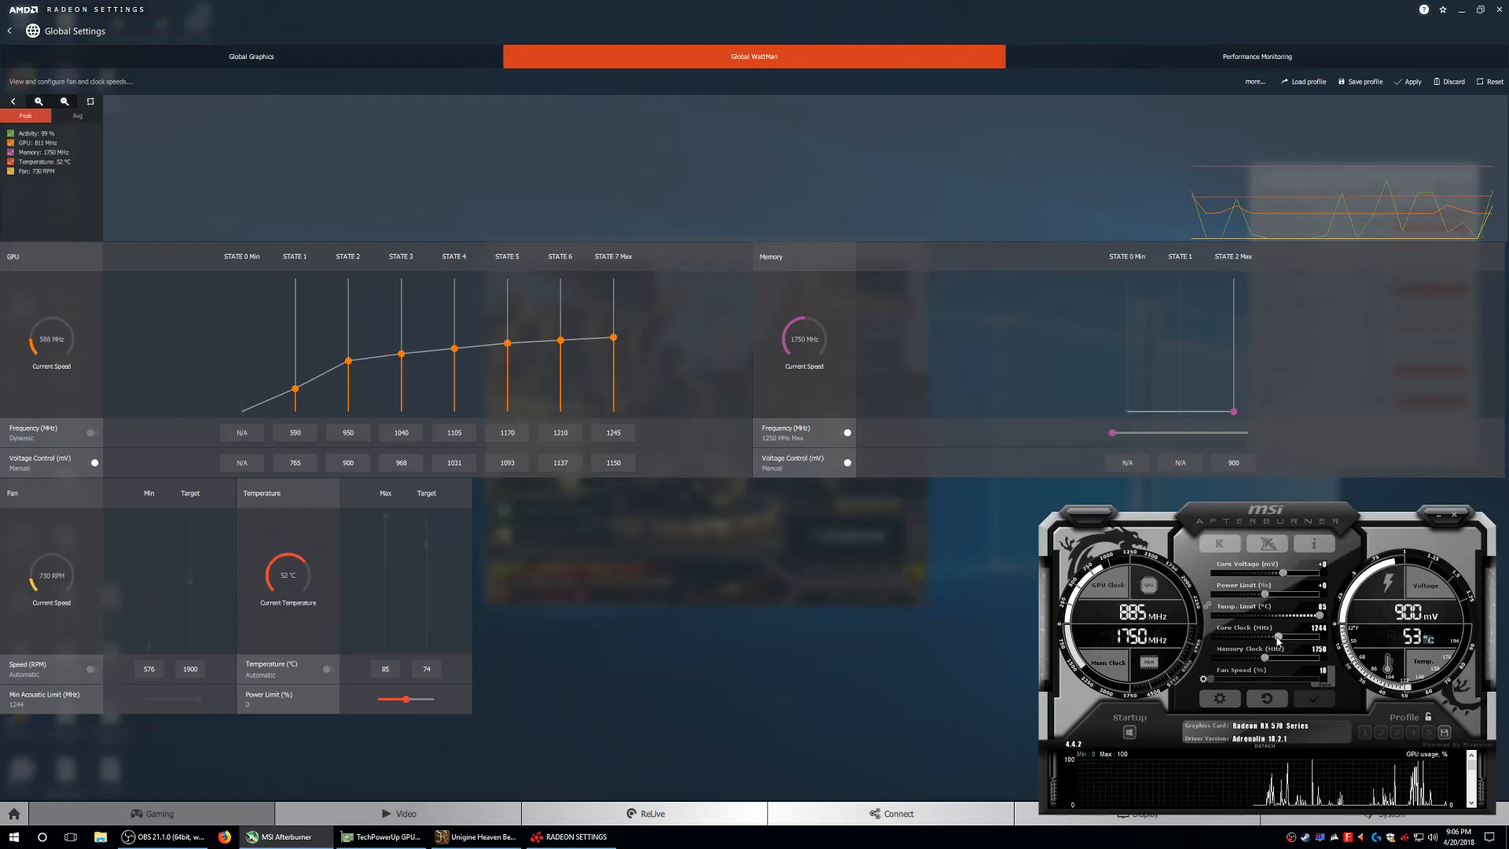
drag(1278, 638, 1279, 639)
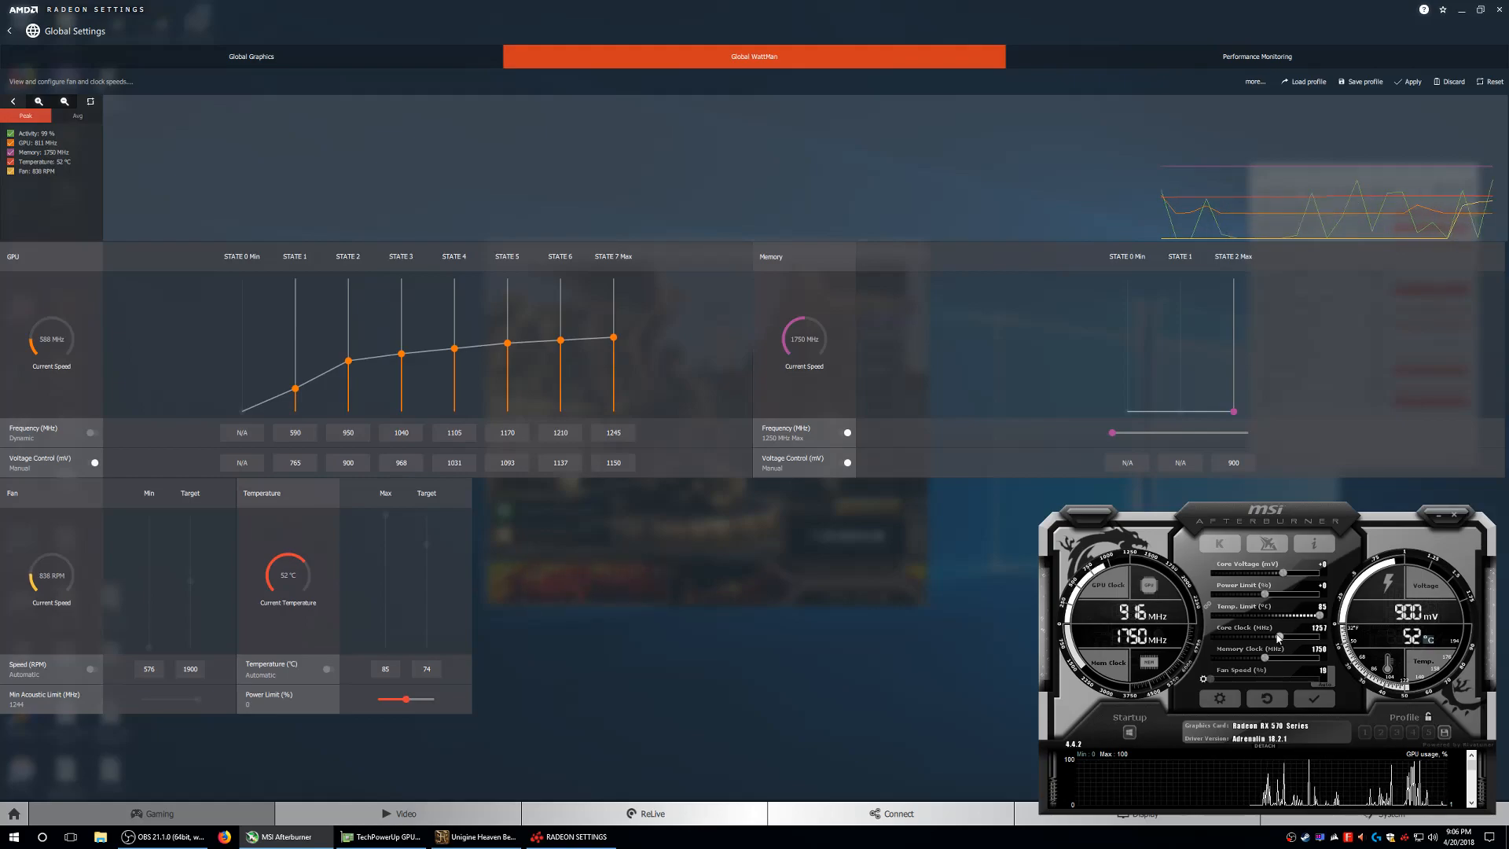
key(Right)
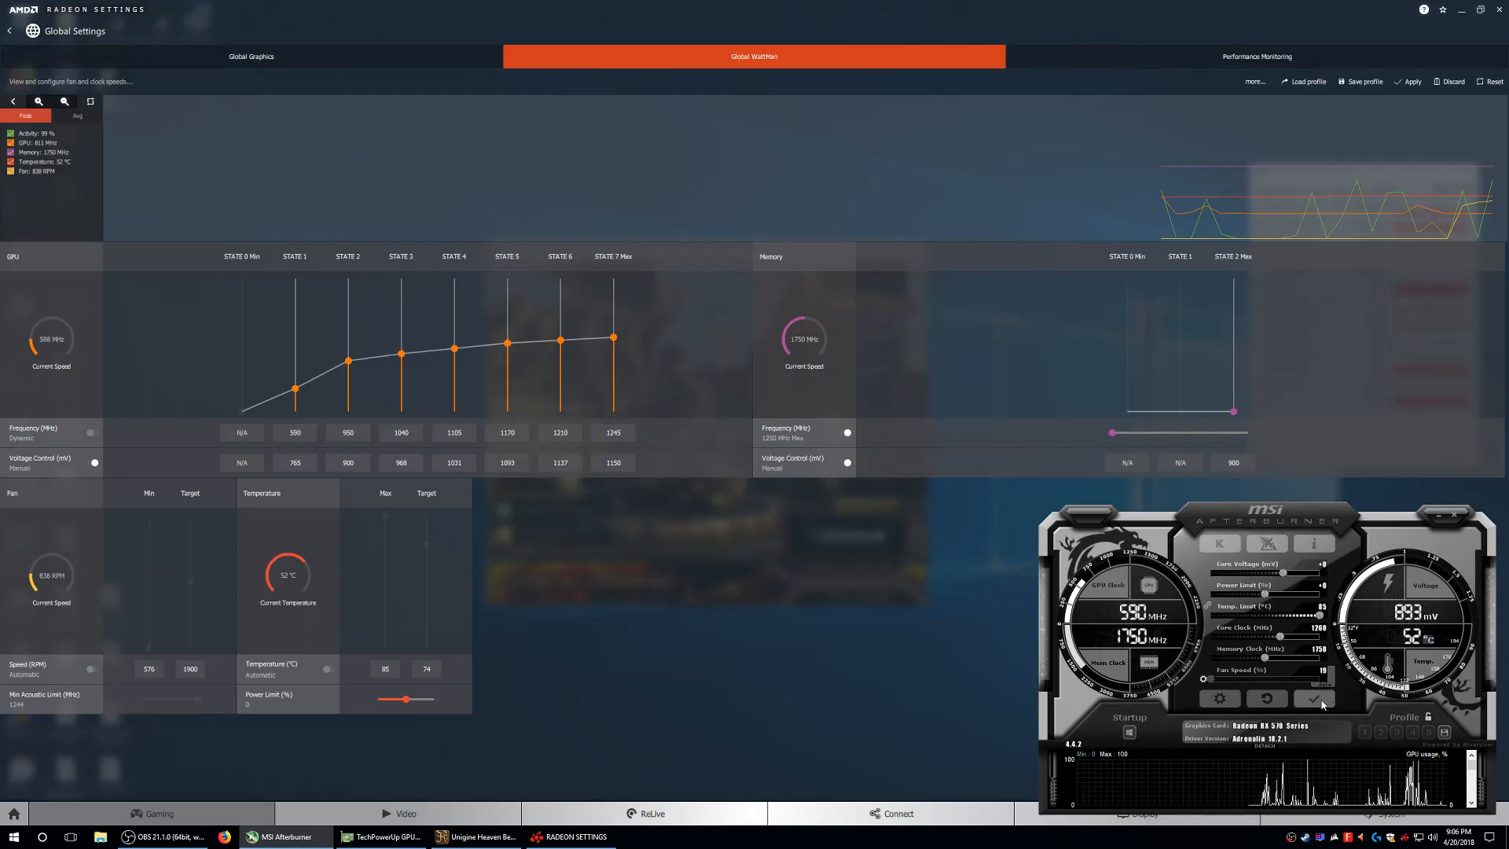
click(1313, 705)
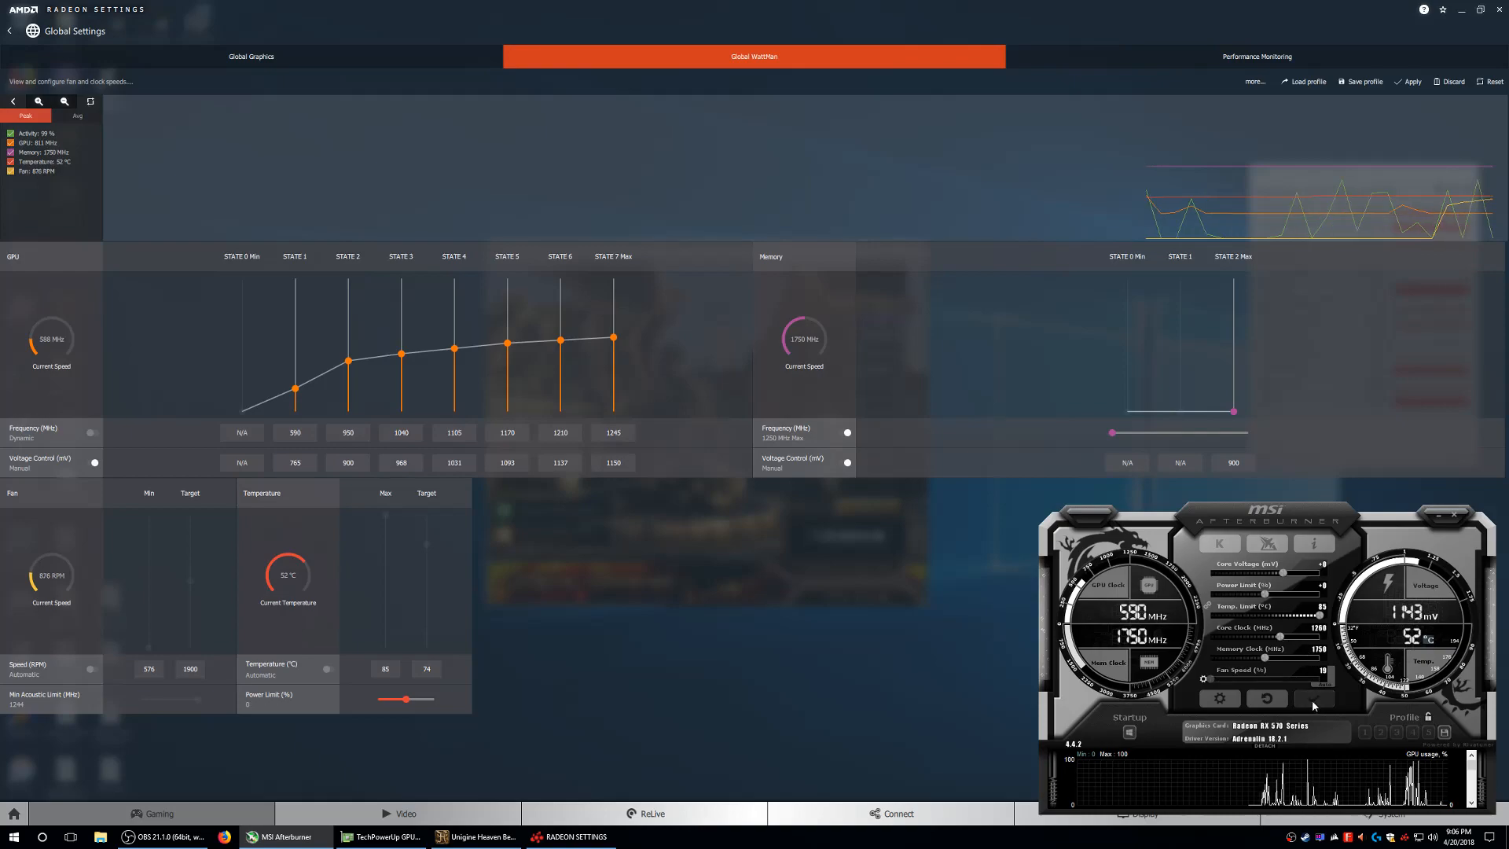
click(599, 840)
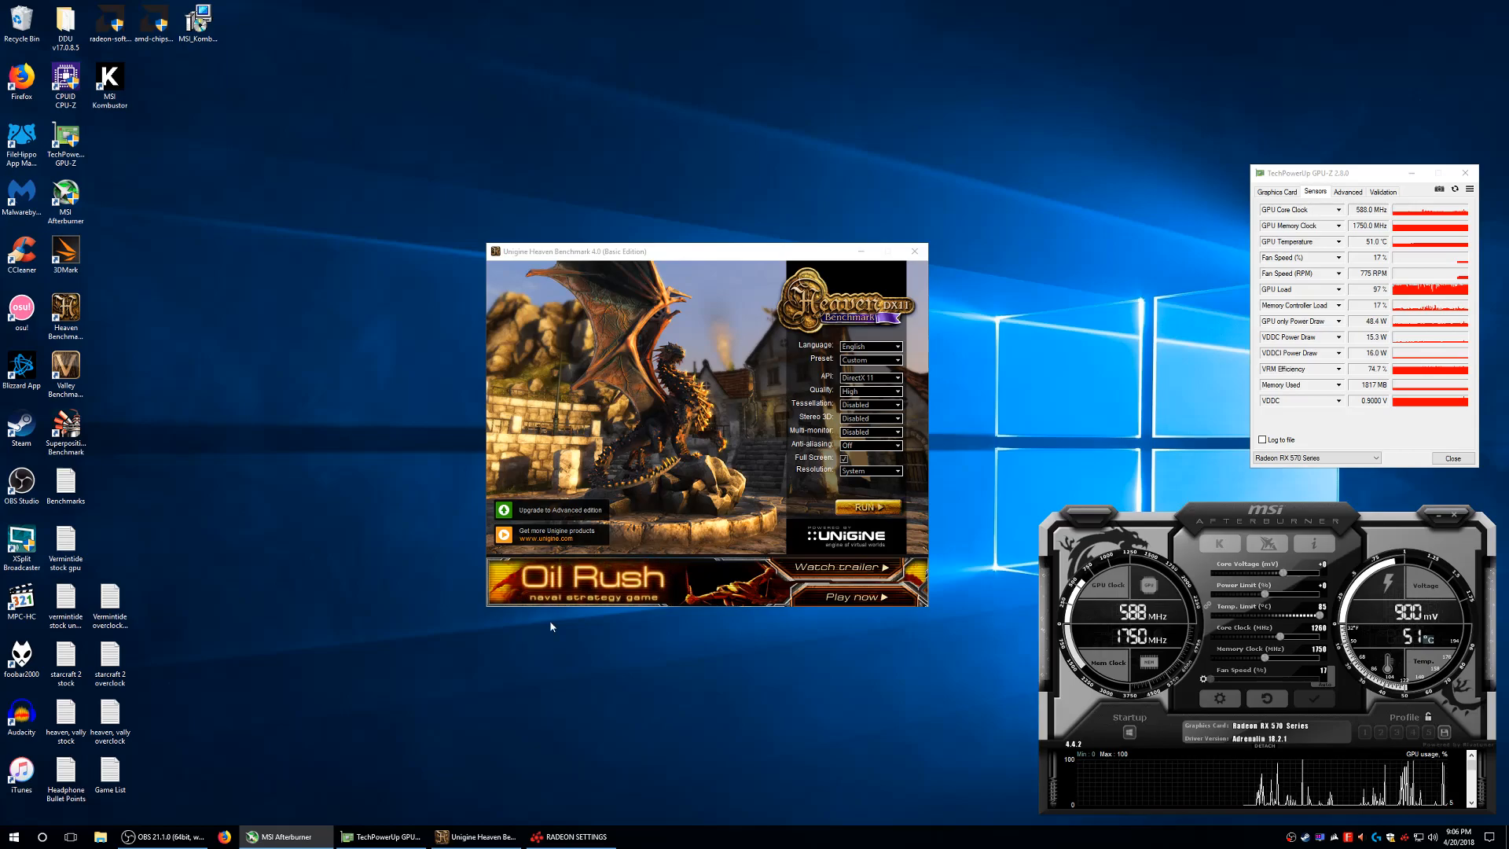
click(468, 840)
click(468, 841)
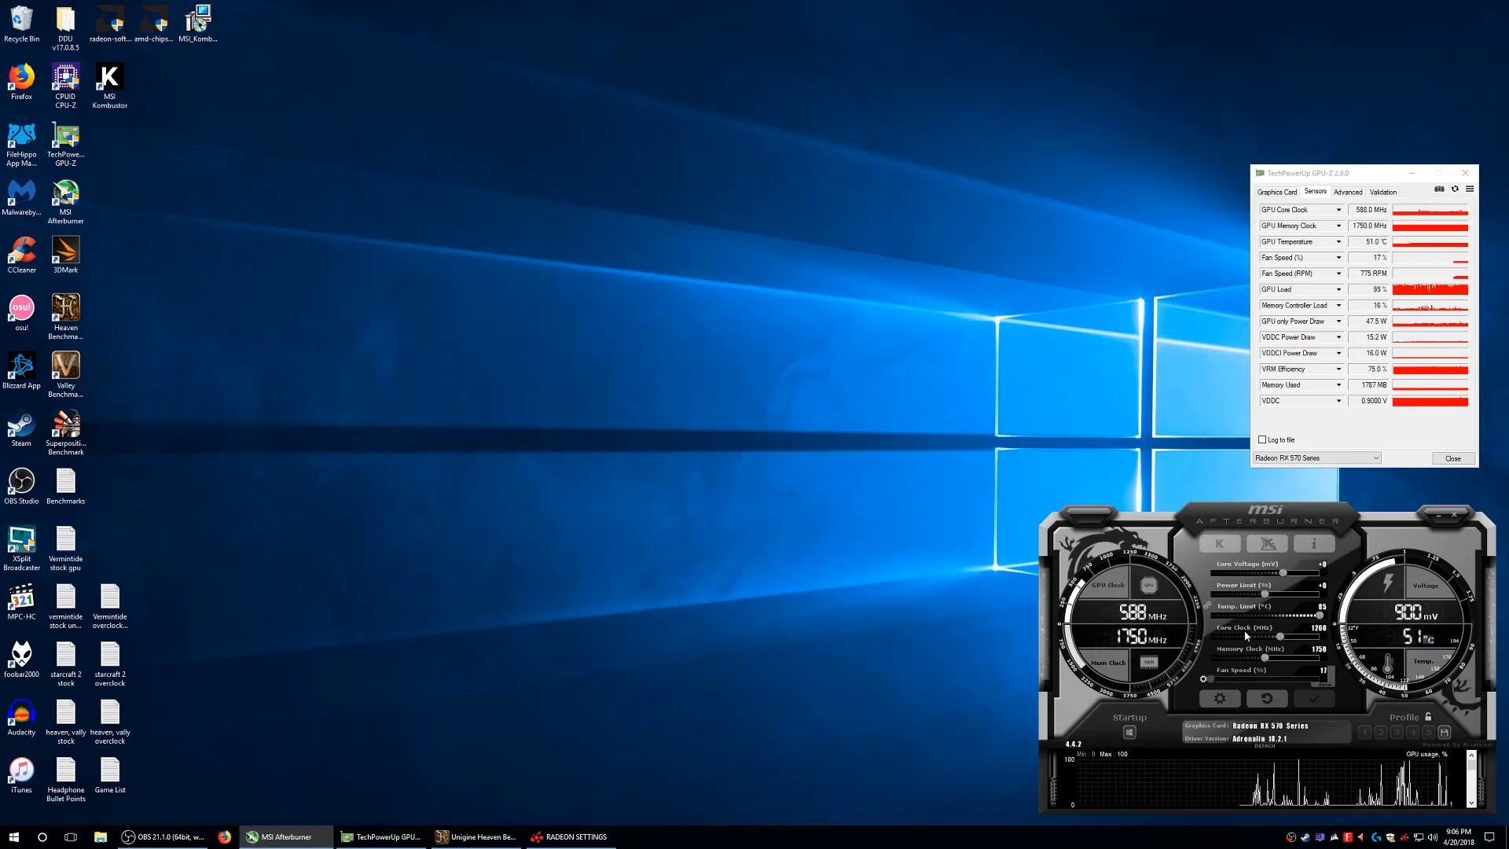
Raise the core clock to 1300 MHz in fine increments, apply it, and bring back the Heaven Benchmark window.
click(1279, 636)
key(Right)
key(Right)
key(Right)
key(Right)
key(Right)
key(Right)
key(Right)
key(Right)
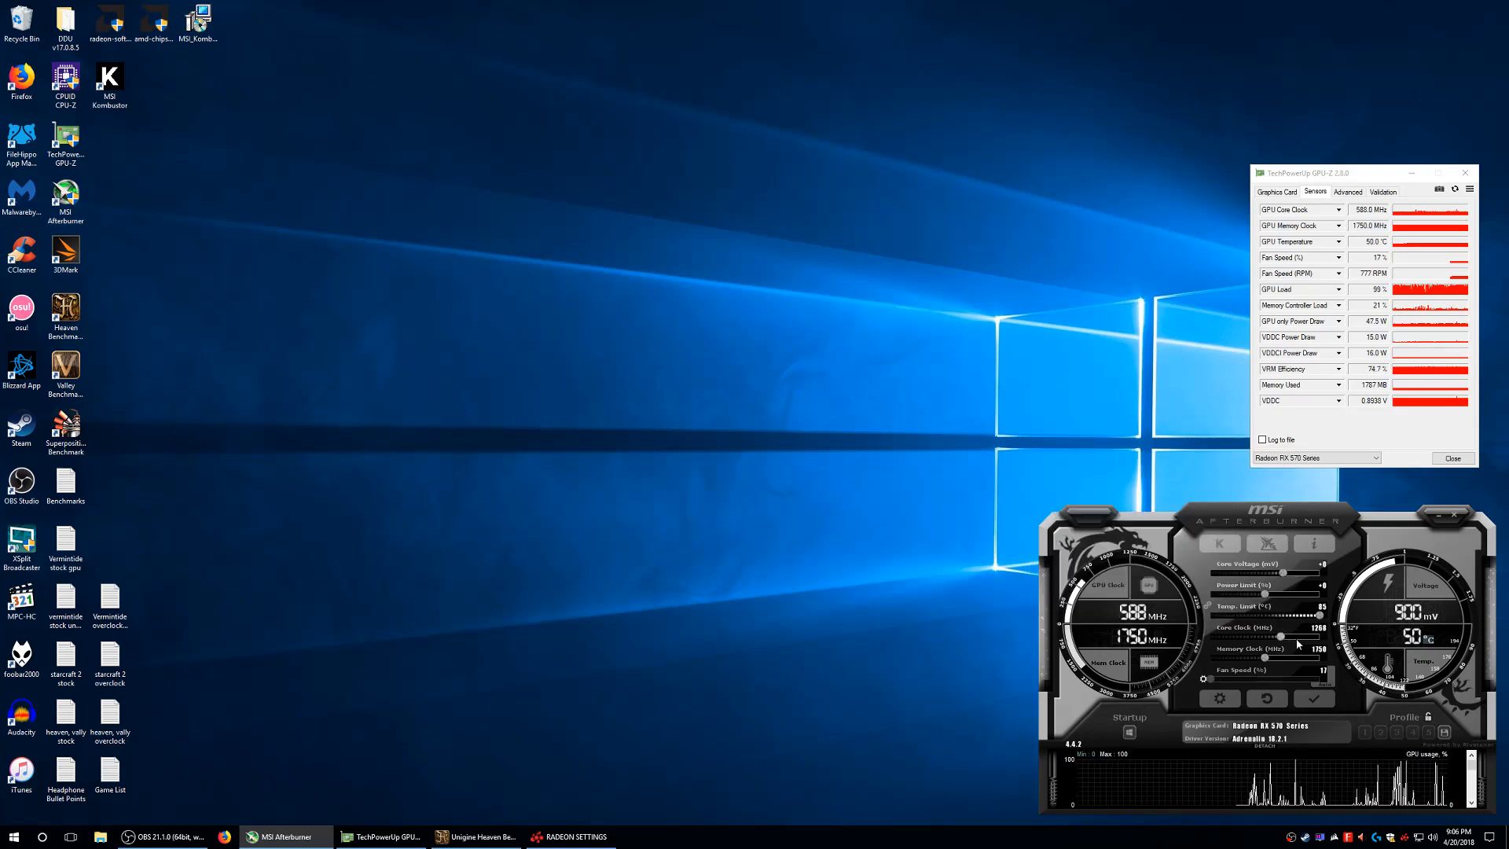
key(Right)
key(Right)
key(Right)
key(Right)
key(Right)
key(Right)
key(Right)
key(Right)
key(Right)
key(Right)
key(Right)
key(Right)
key(Right)
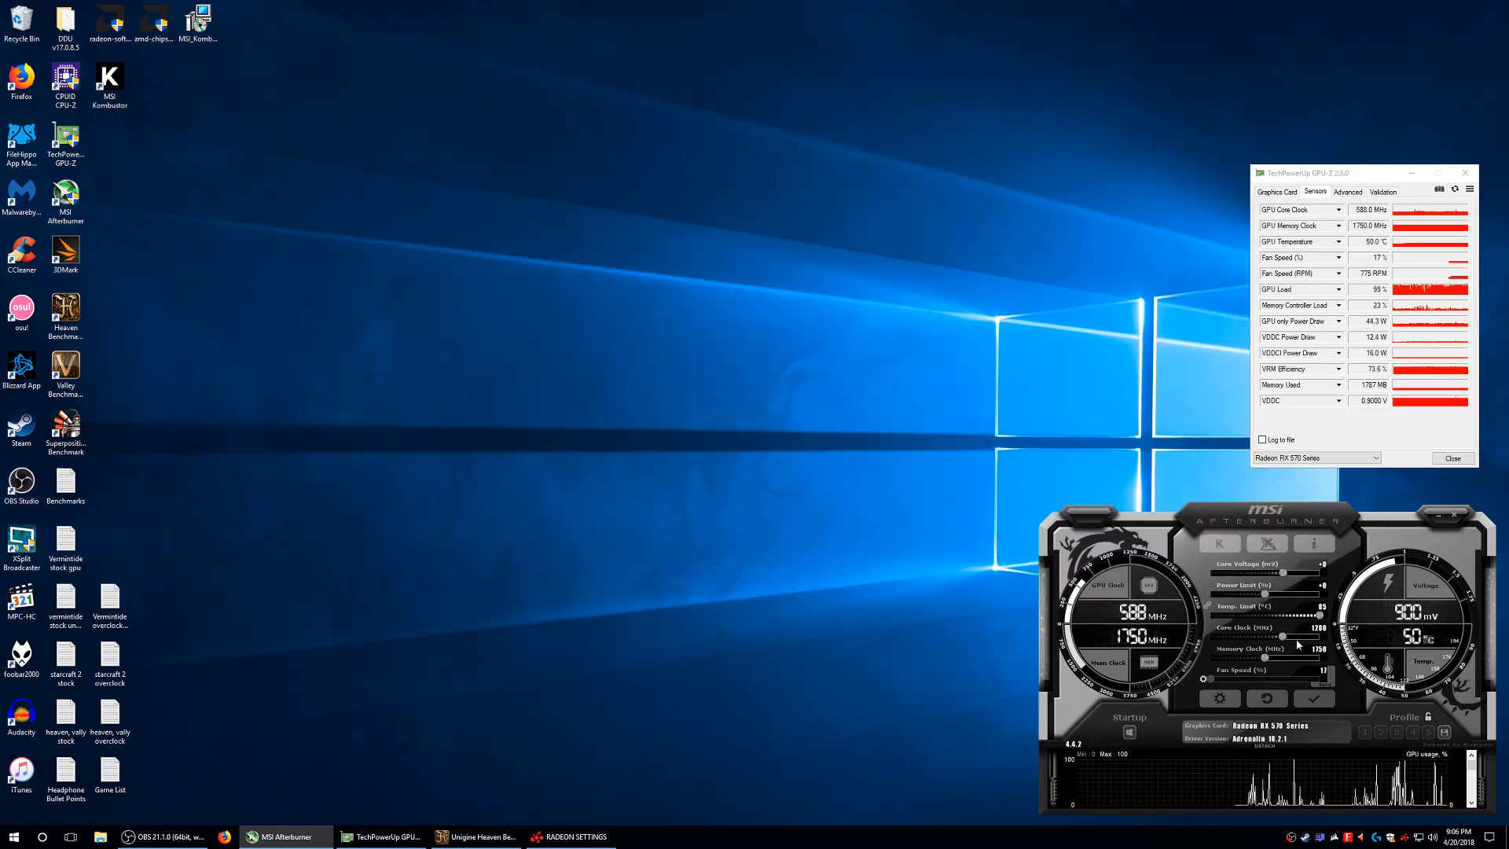
key(Right)
key(Right)
key(Right)
key(Right)
key(Right)
key(Right)
key(Right)
key(Right)
key(Right)
key(Right)
key(Right)
key(Right)
key(Right)
key(Right)
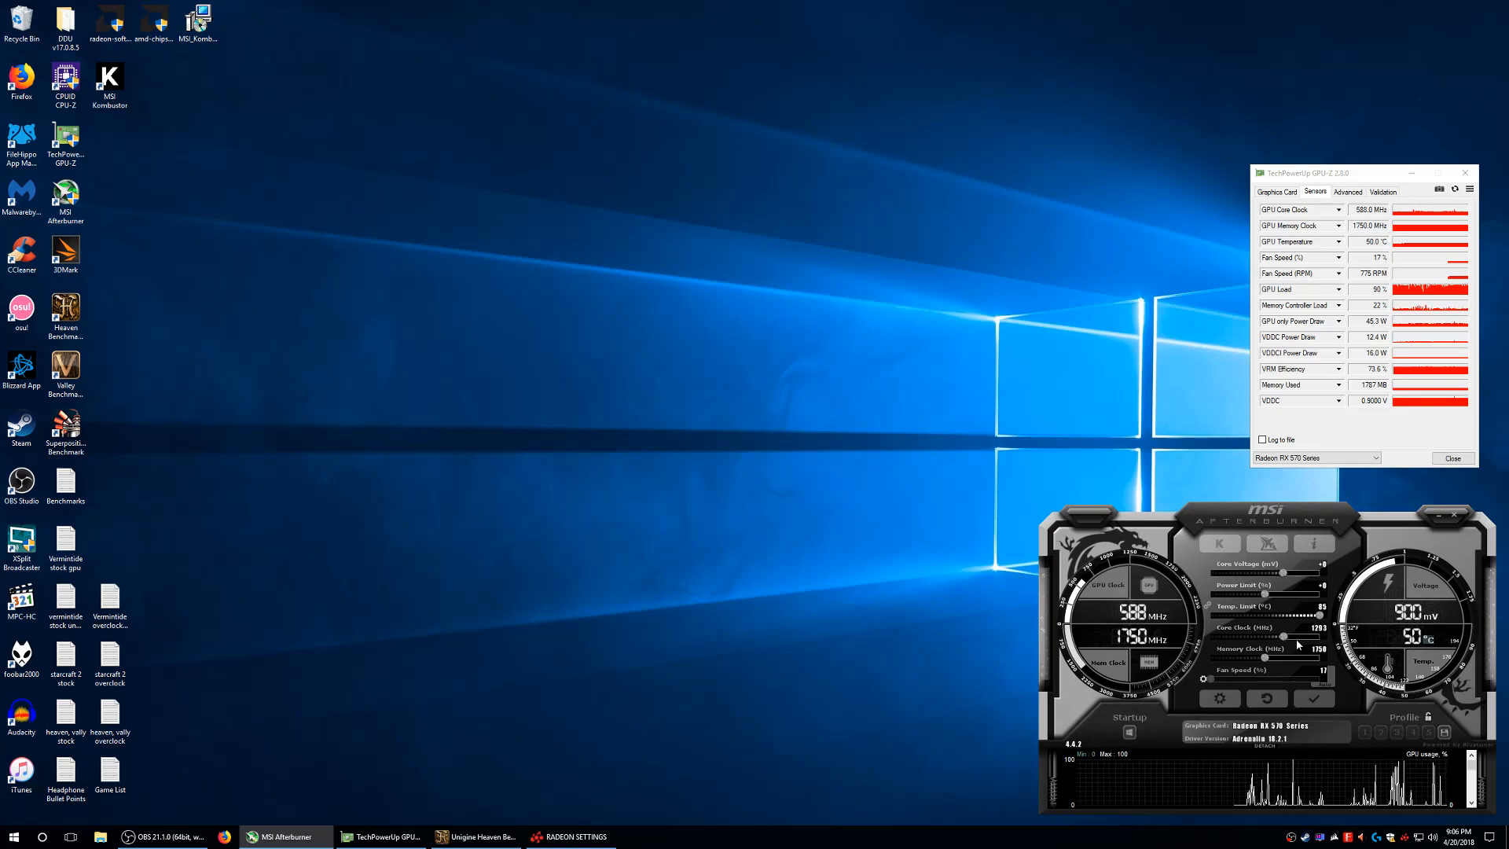
key(Right)
key(Right)
key(Right)
key(Right)
click(1326, 706)
click(475, 835)
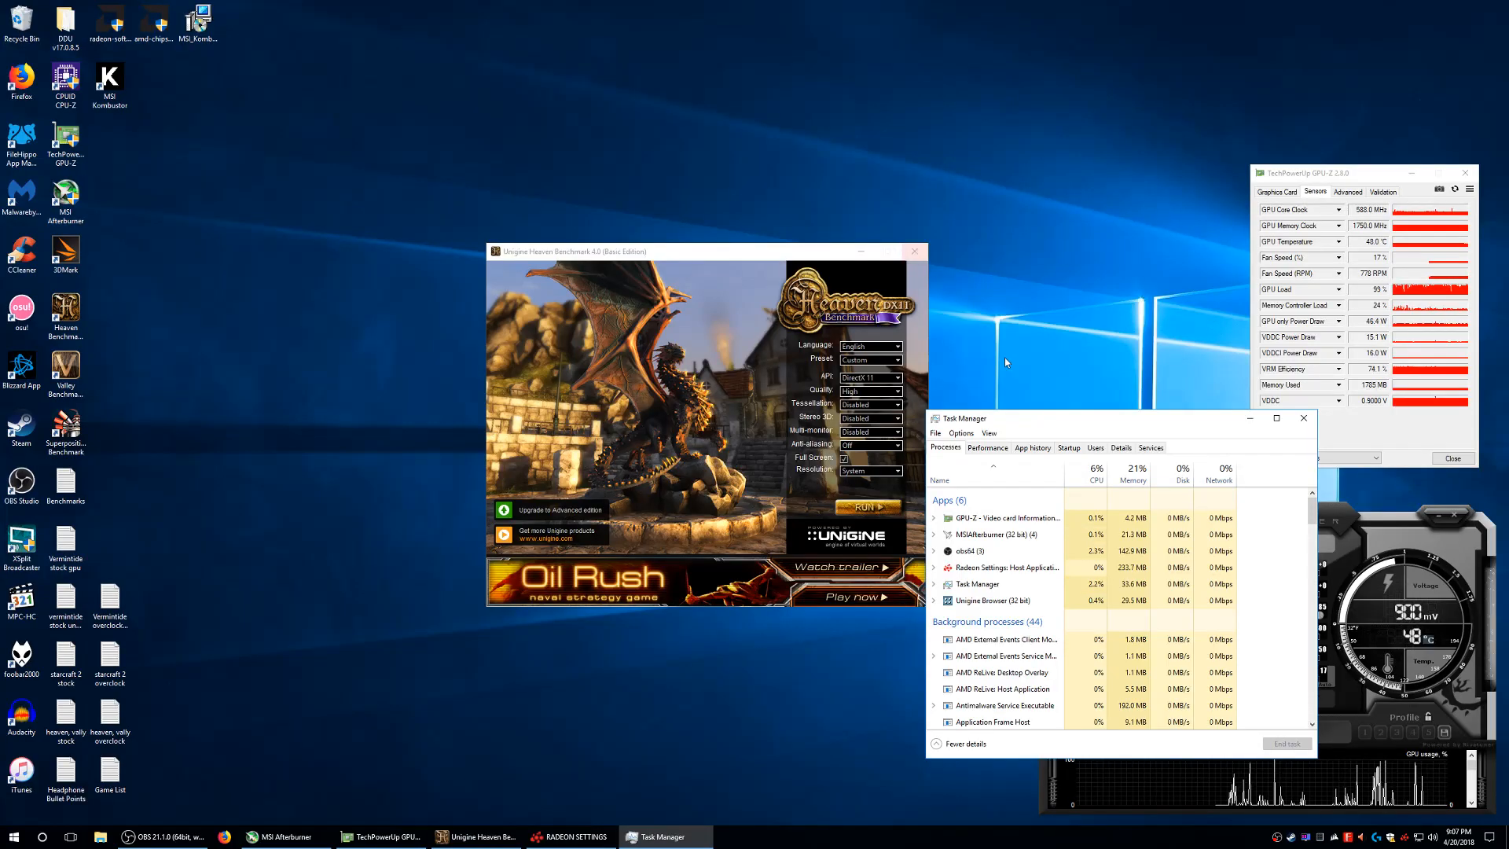
click(1303, 417)
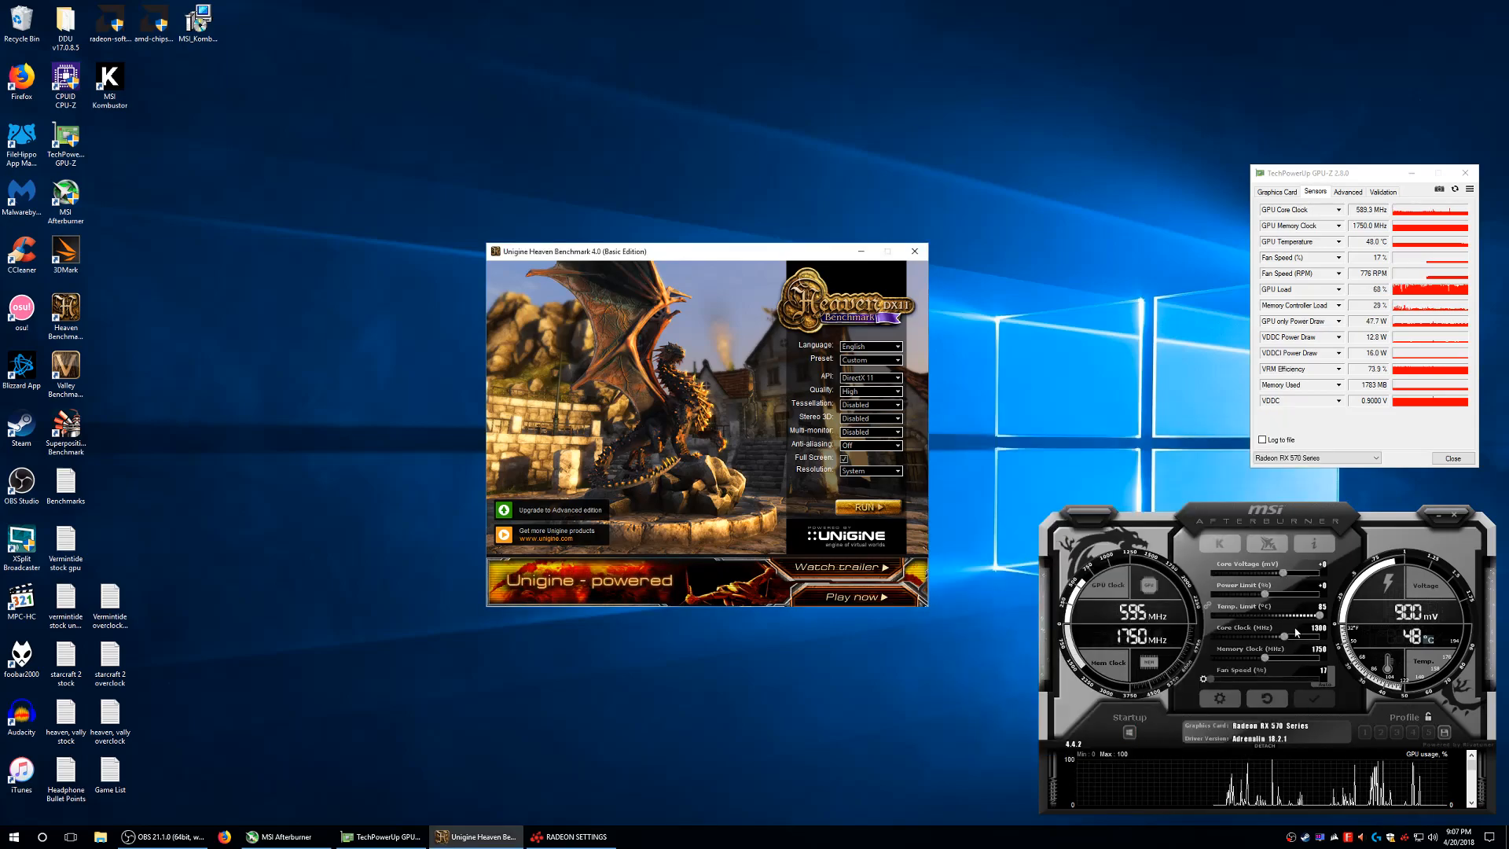
Raise the core clock to about 1494 MHz in MSI Afterburner without applying it.
click(1292, 635)
drag(1288, 639, 1295, 640)
key(Right)
key(Right)
key(Right)
key(Right)
key(Right)
key(Right)
key(Right)
key(Right)
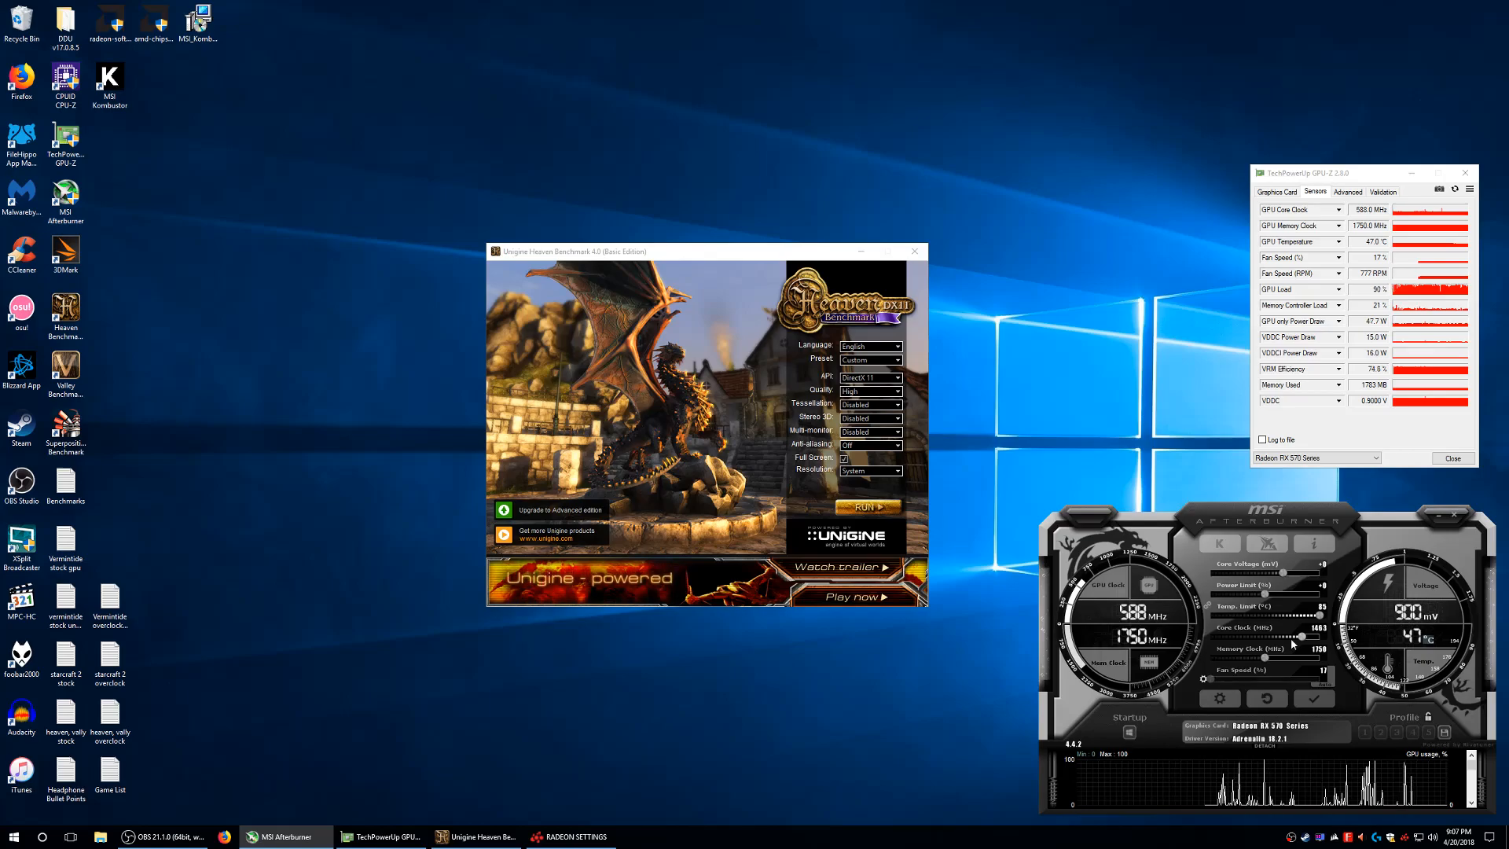
key(Right)
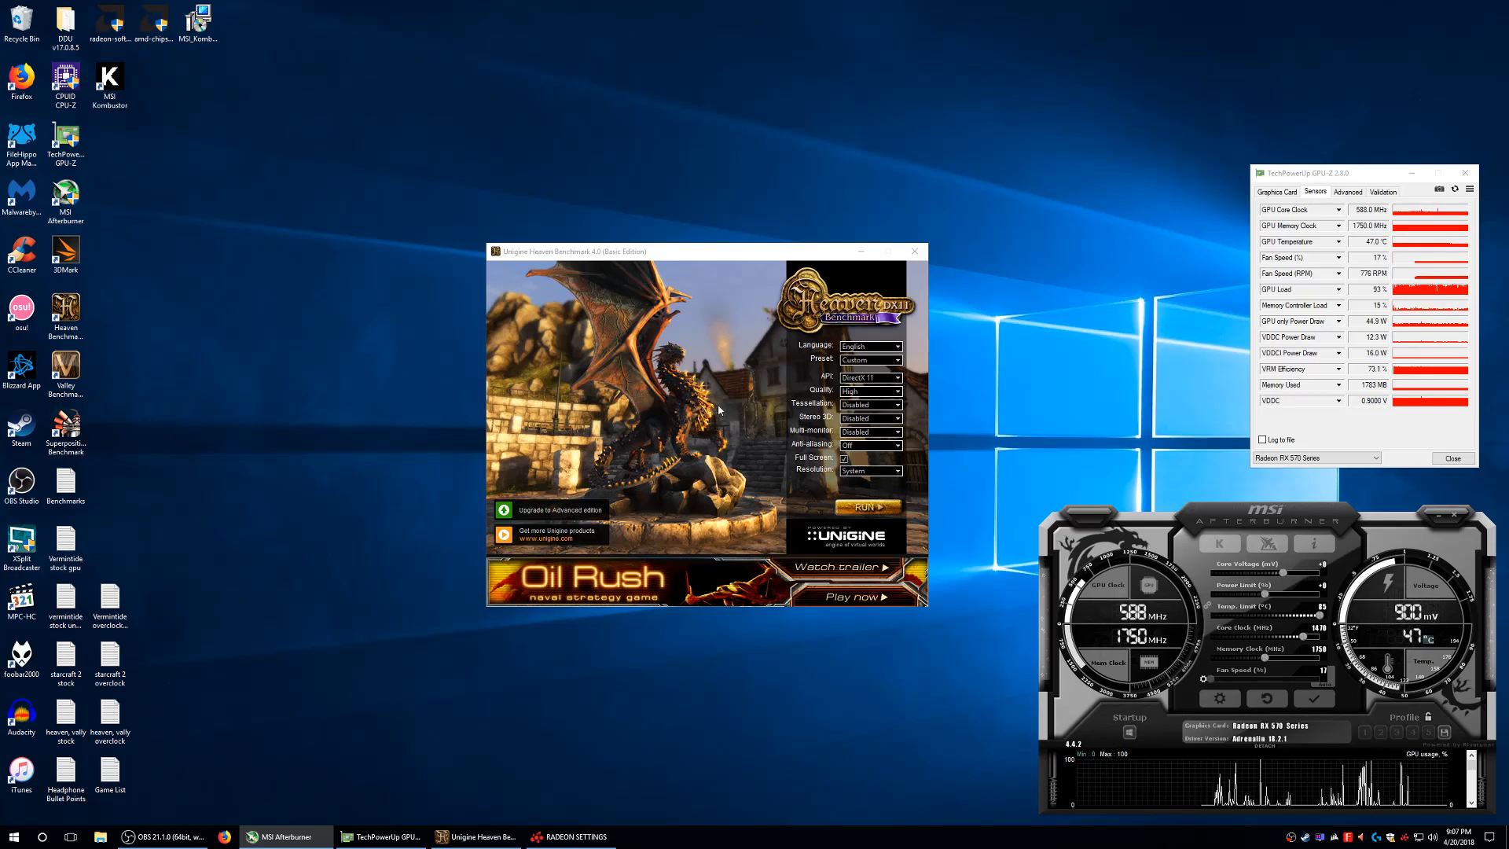
key(Right)
drag(1306, 634, 1307, 635)
key(Right)
key(Right)
key(Right)
key(Right)
key(Right)
key(Right)
key(Right)
key(Right)
key(Right)
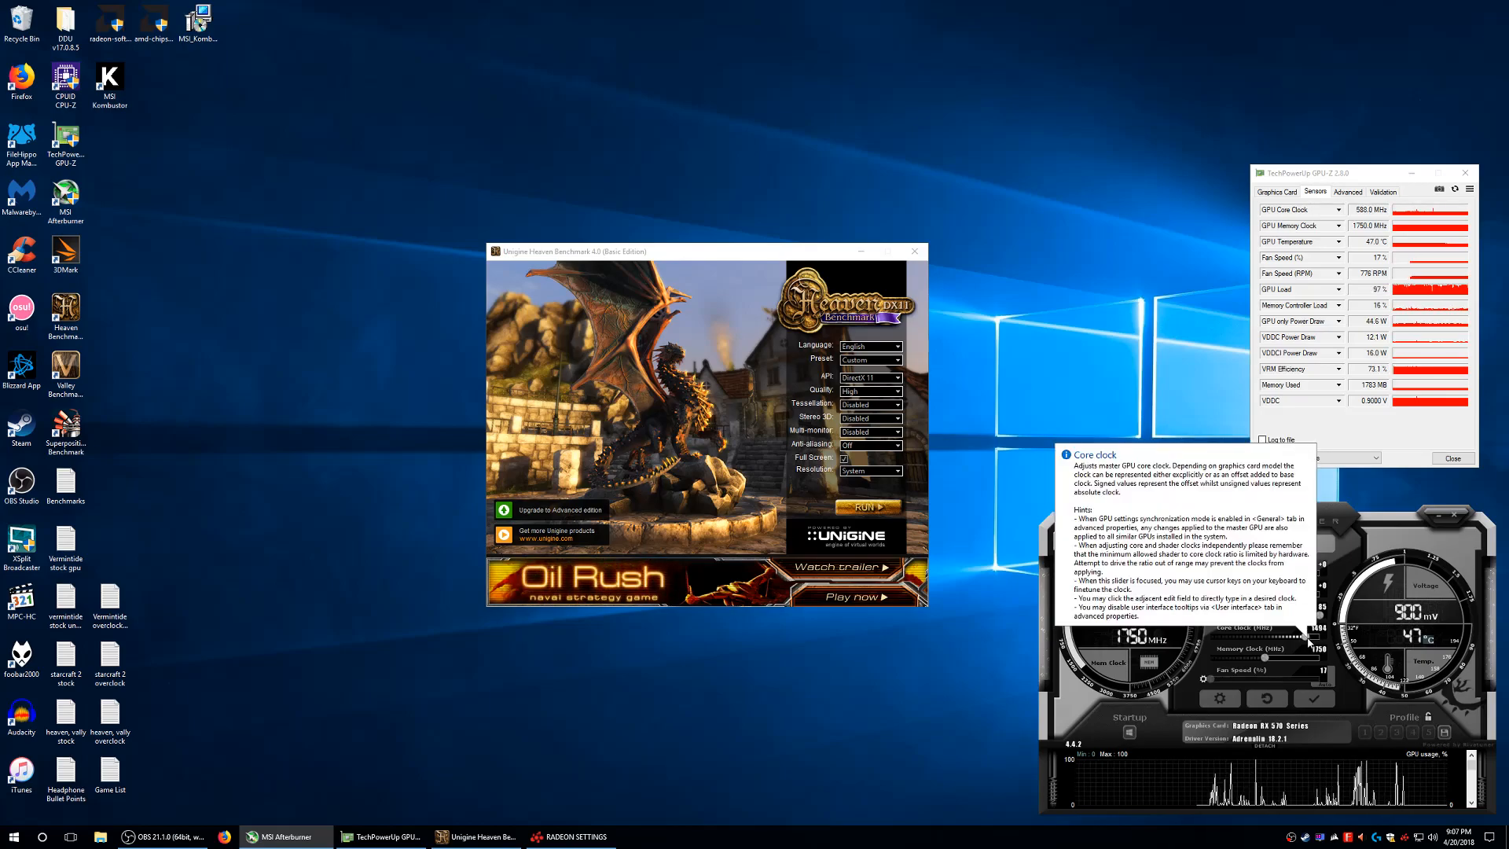
key(Right)
key(Right)
key(Right)
key(Right)
key(Right)
key(Right)
key(Right)
Lower the core clock in fine increments to about 1410 MHz in MSI Afterburner, and reset its settings to default.
key(Left)
key(Left)
key(Left)
key(Left)
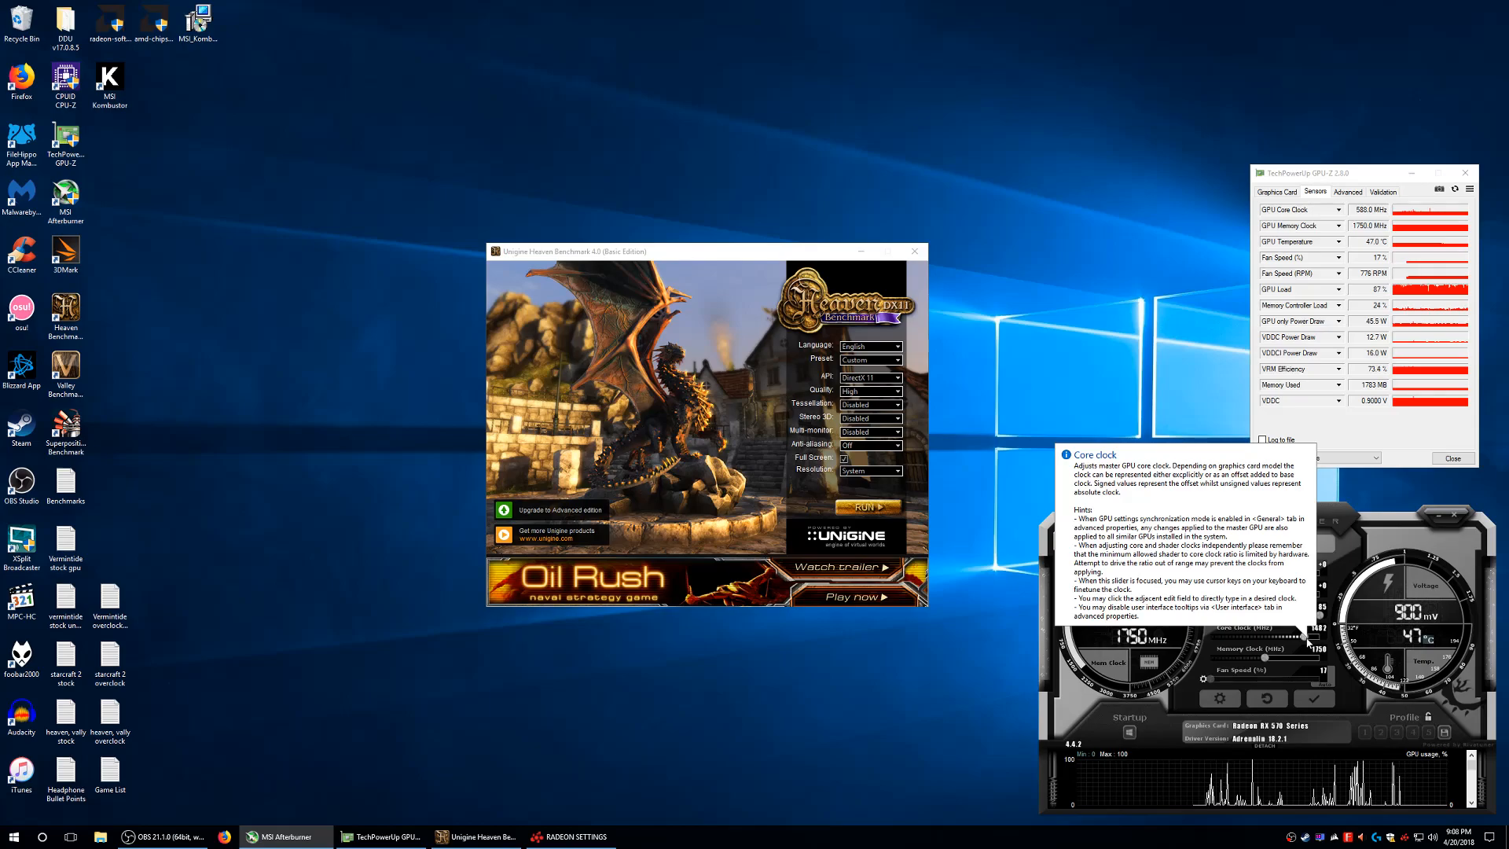
key(Left)
key(Left)
key(Left)
key(Left)
key(Left)
key(Left)
key(Left)
key(Left)
key(Left)
key(Left)
key(Left)
key(Left)
key(Left)
key(Left)
key(Left)
key(Left)
key(Left)
key(Left)
key(Left)
key(Left)
key(Left)
key(Left)
key(Left)
key(Left)
key(Left)
key(Left)
key(Left)
key(Left)
key(Left)
key(Left)
key(Left)
key(Right)
key(Right)
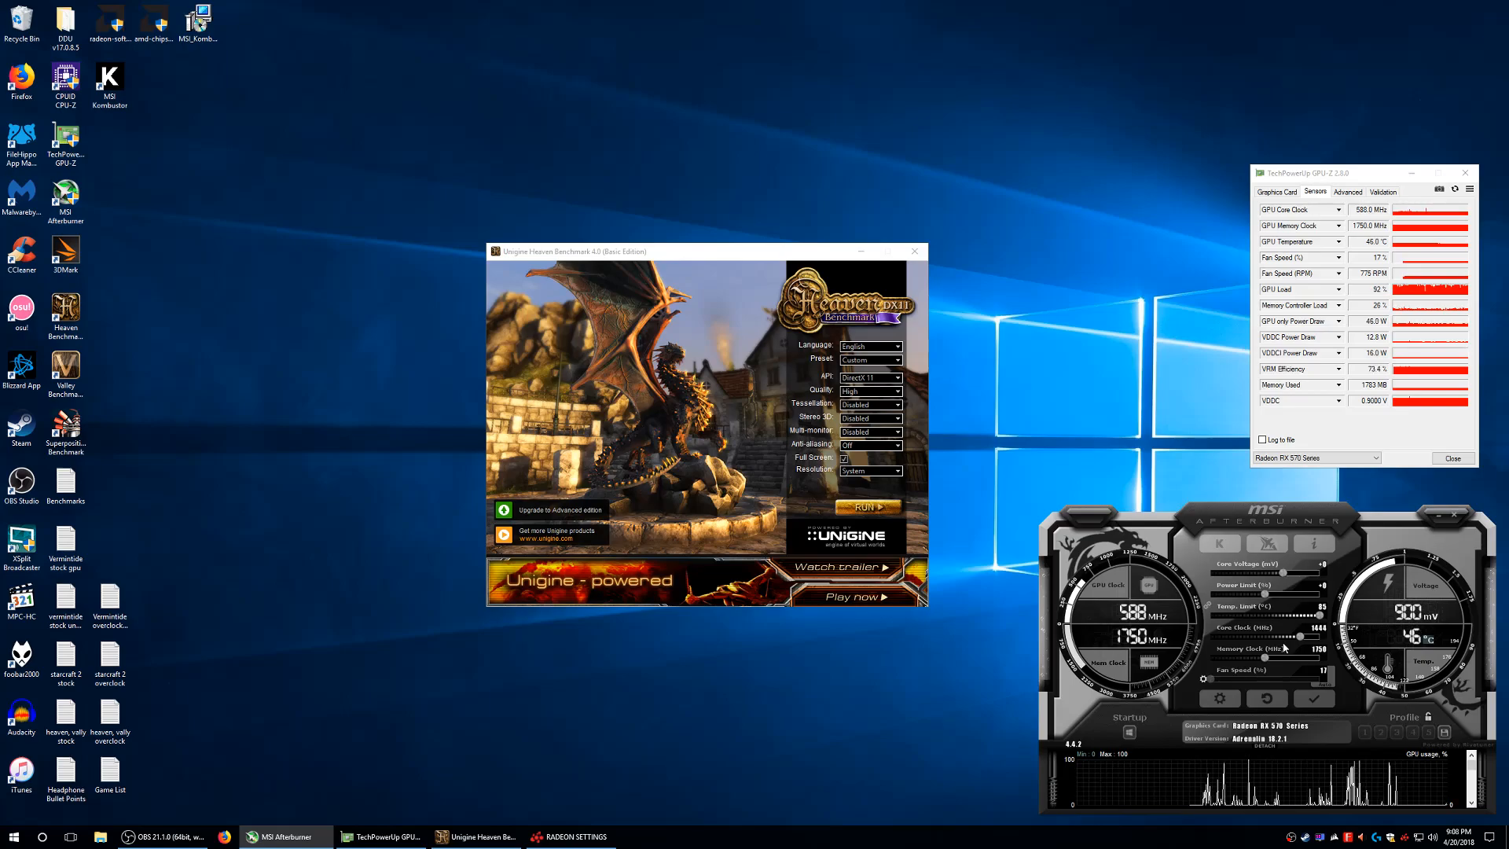
key(Left)
key(Left)
key(Left)
key(Left)
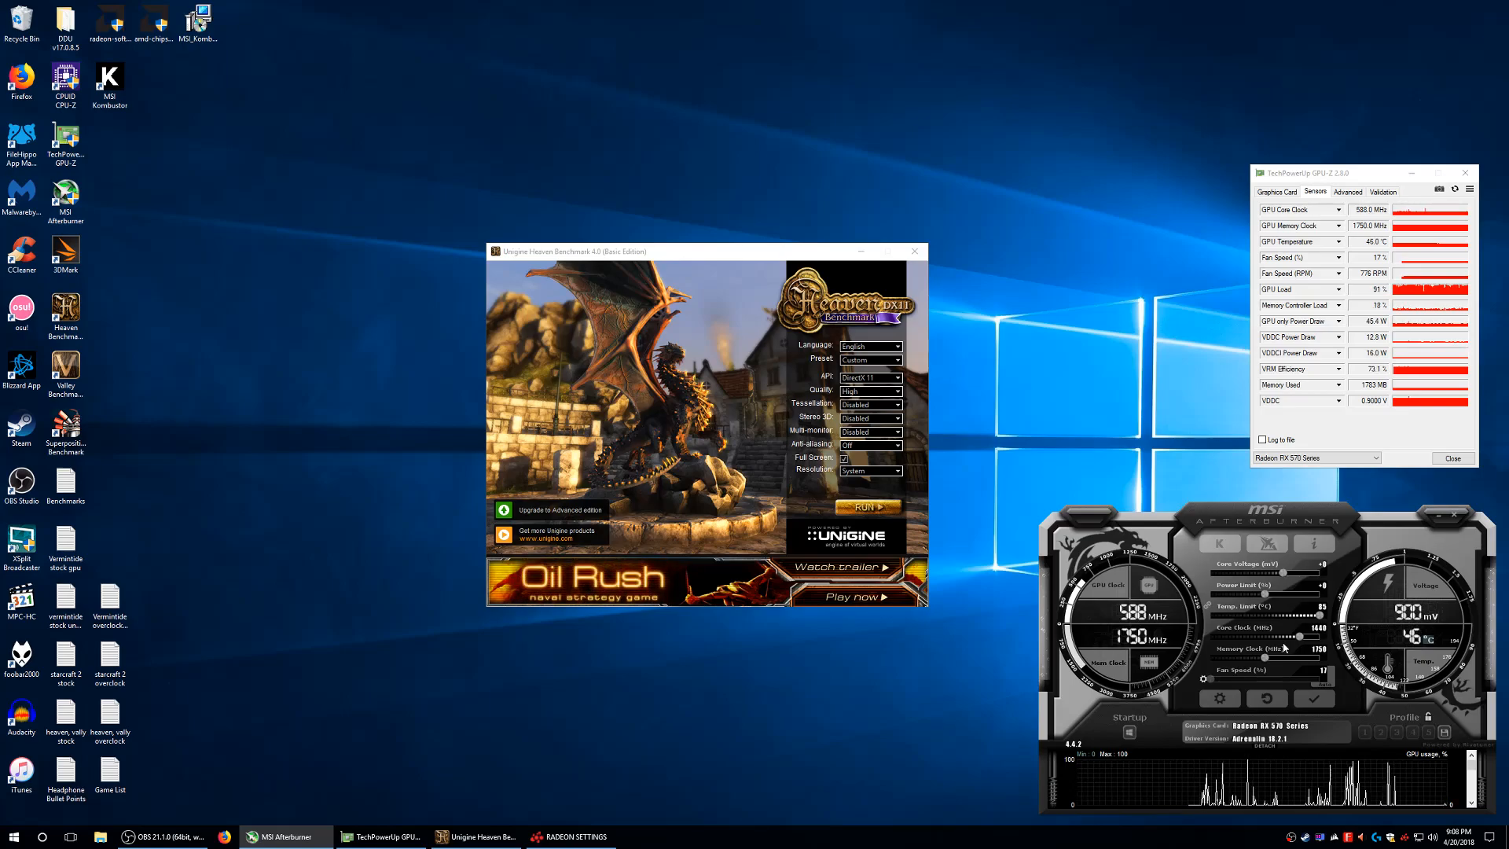
key(Left)
key(Left)
key(Left)
key(Left)
key(Left)
key(Left)
key(Left)
key(Left)
key(Left)
key(Left)
key(Left)
key(Left)
key(Left)
key(Left)
key(Left)
key(Left)
key(Left)
key(Left)
key(Left)
key(Left)
key(Left)
key(Left)
key(Left)
key(Left)
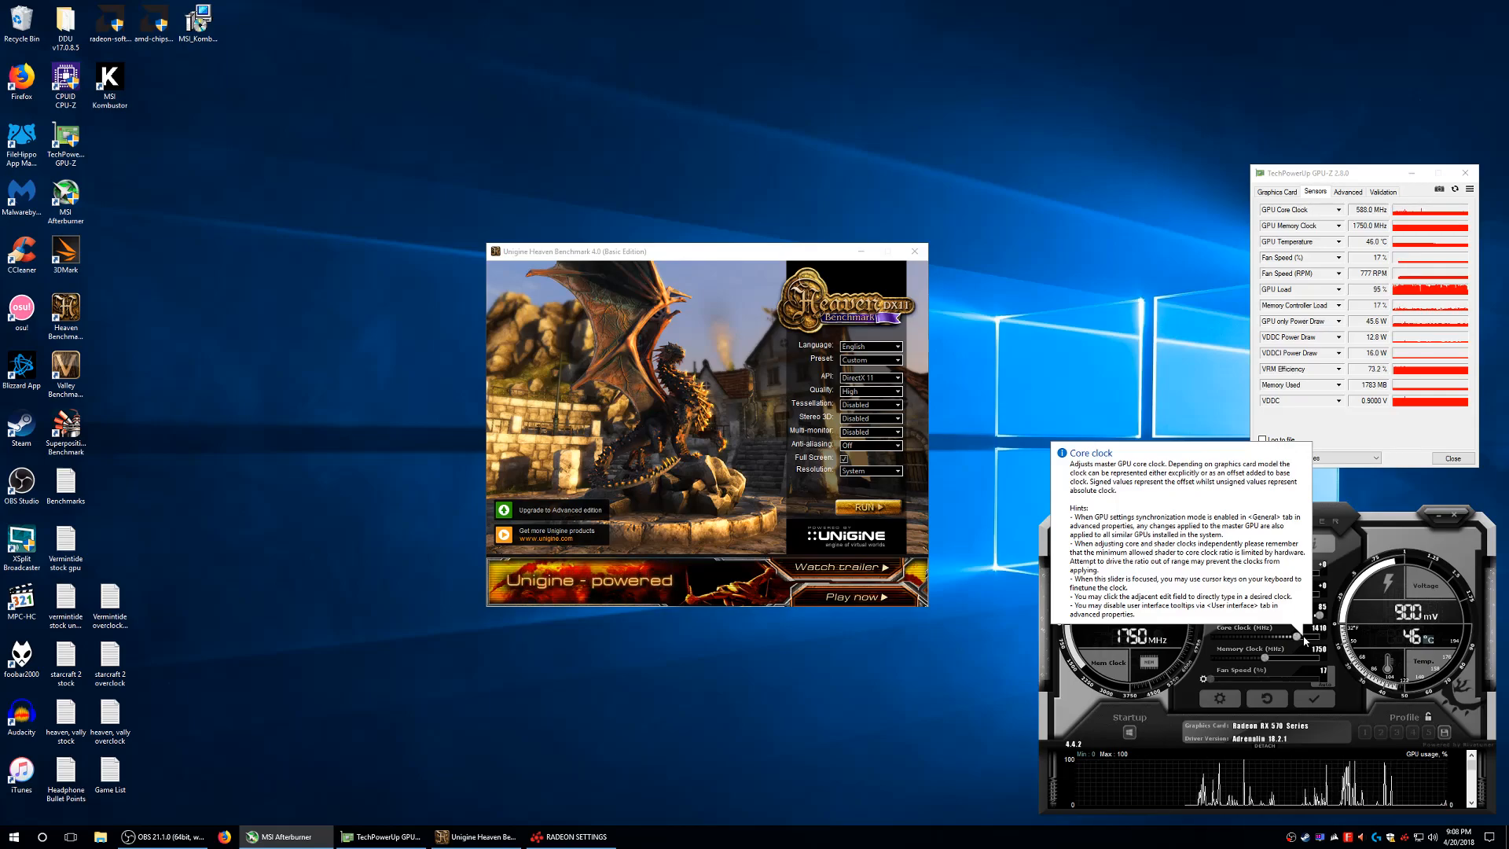
click(1284, 699)
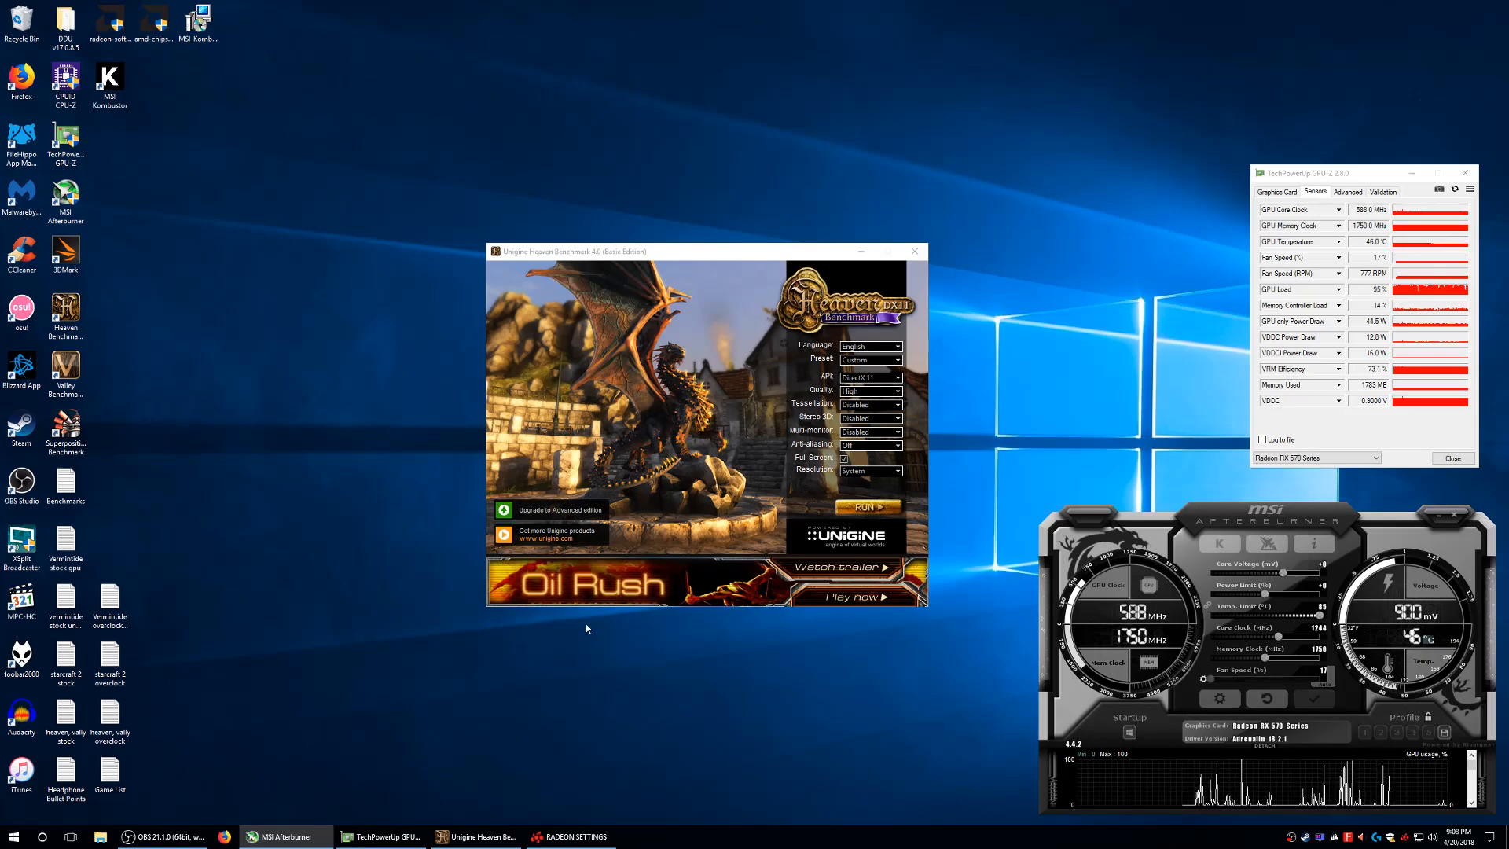
Switch to Radeon Settings and try GPU state 7 frequencies of 1450 and 1500 MHz in WattMan.
click(572, 836)
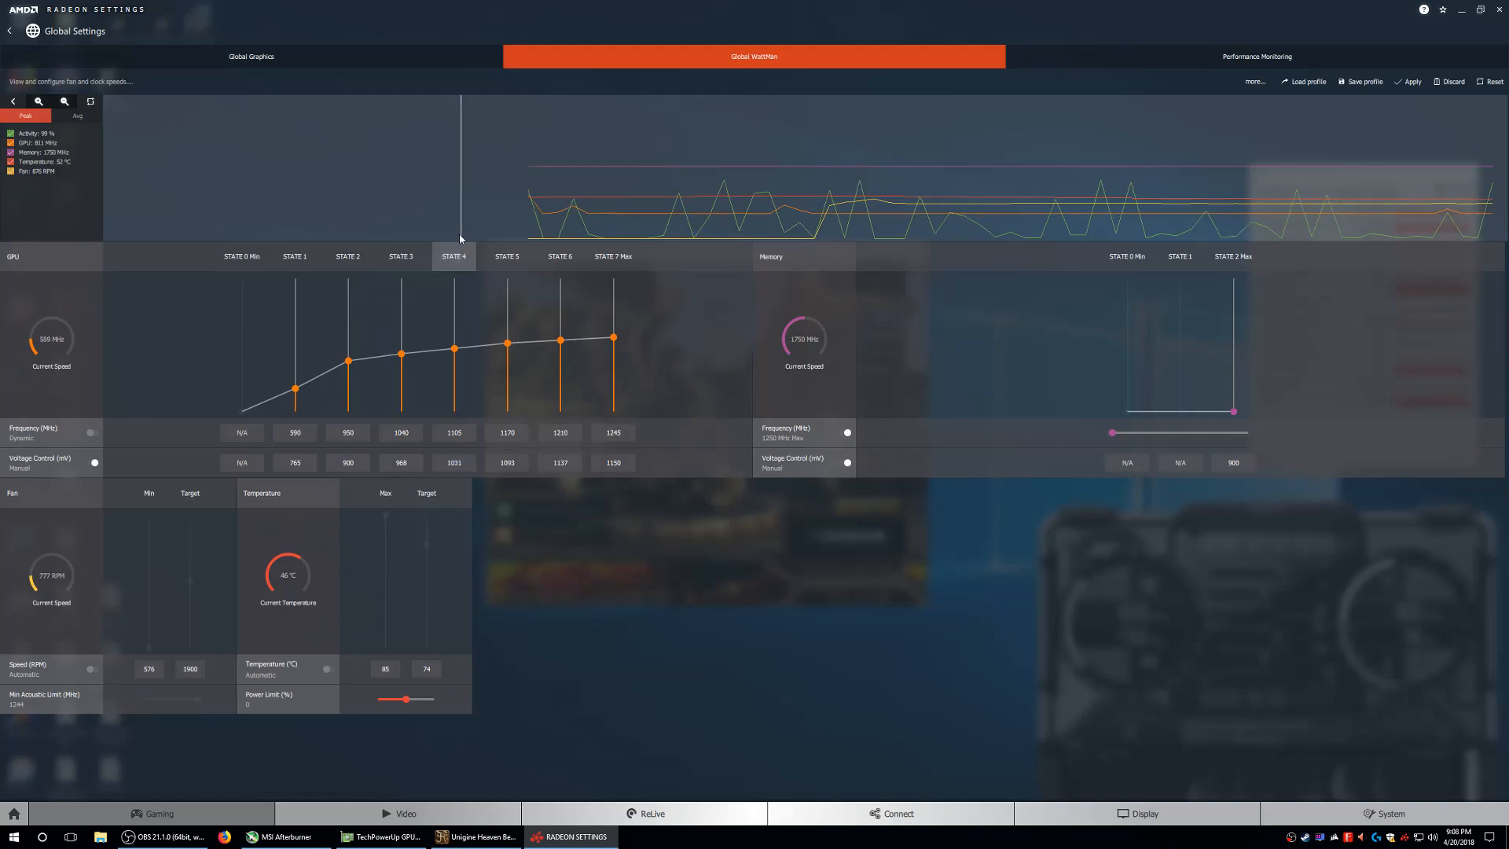
double_click(619, 438)
text(1450)
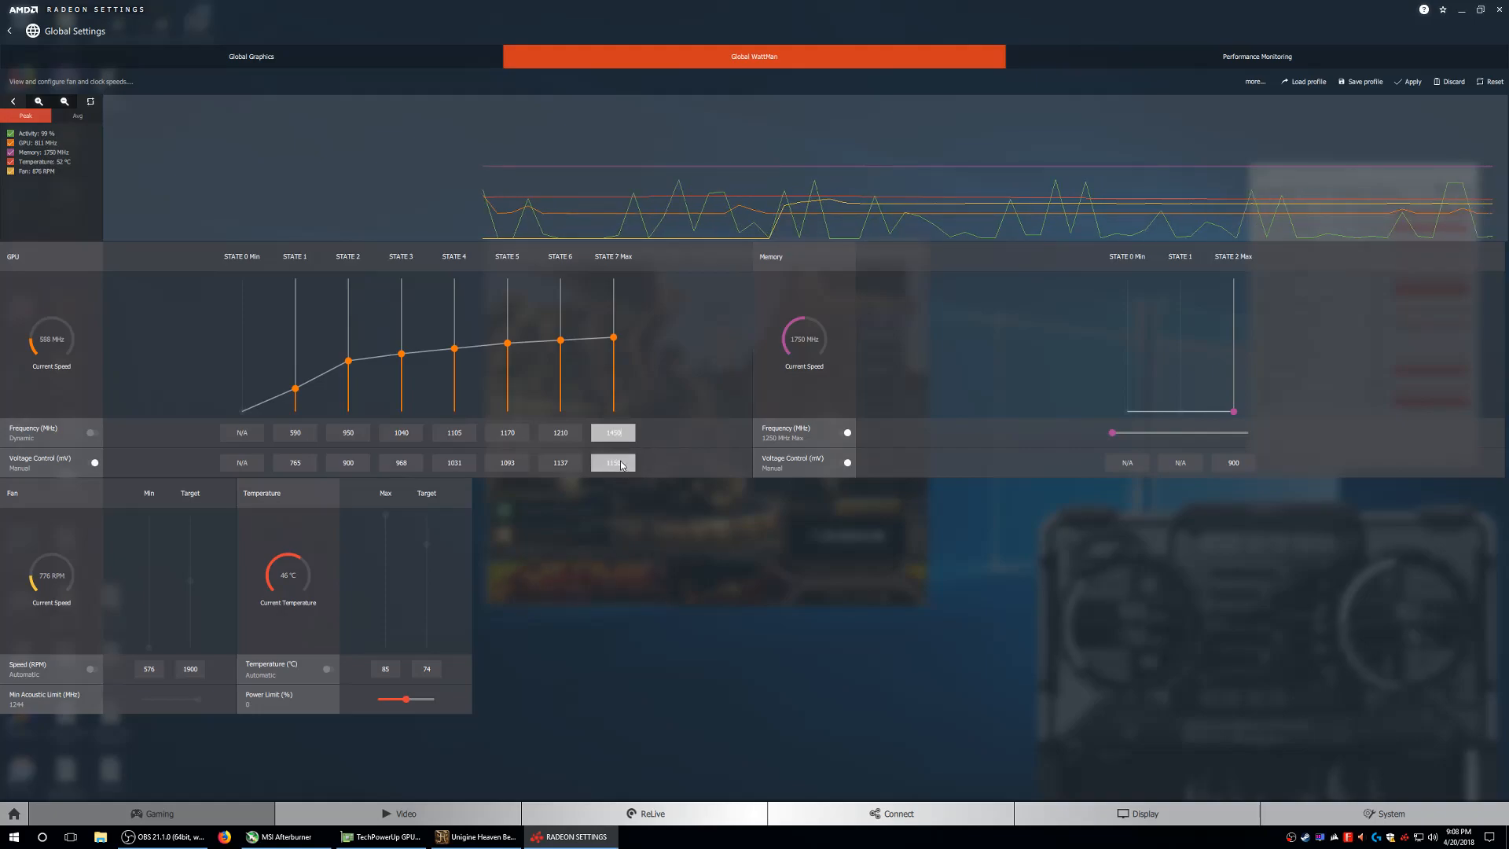
key(BackSpace)
key(BackSpace)
key(BackSpace)
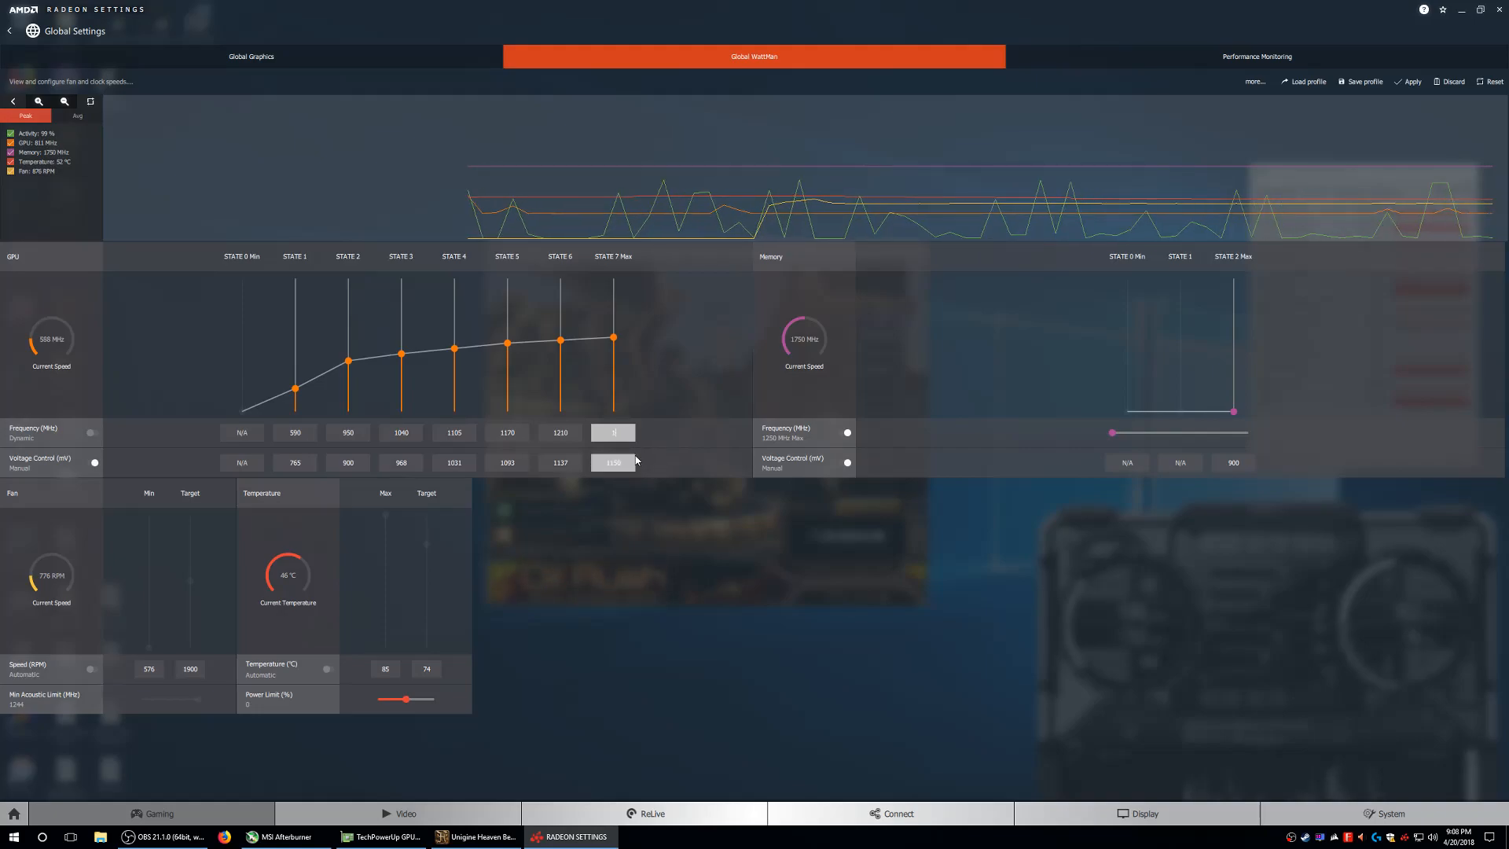
text(500)
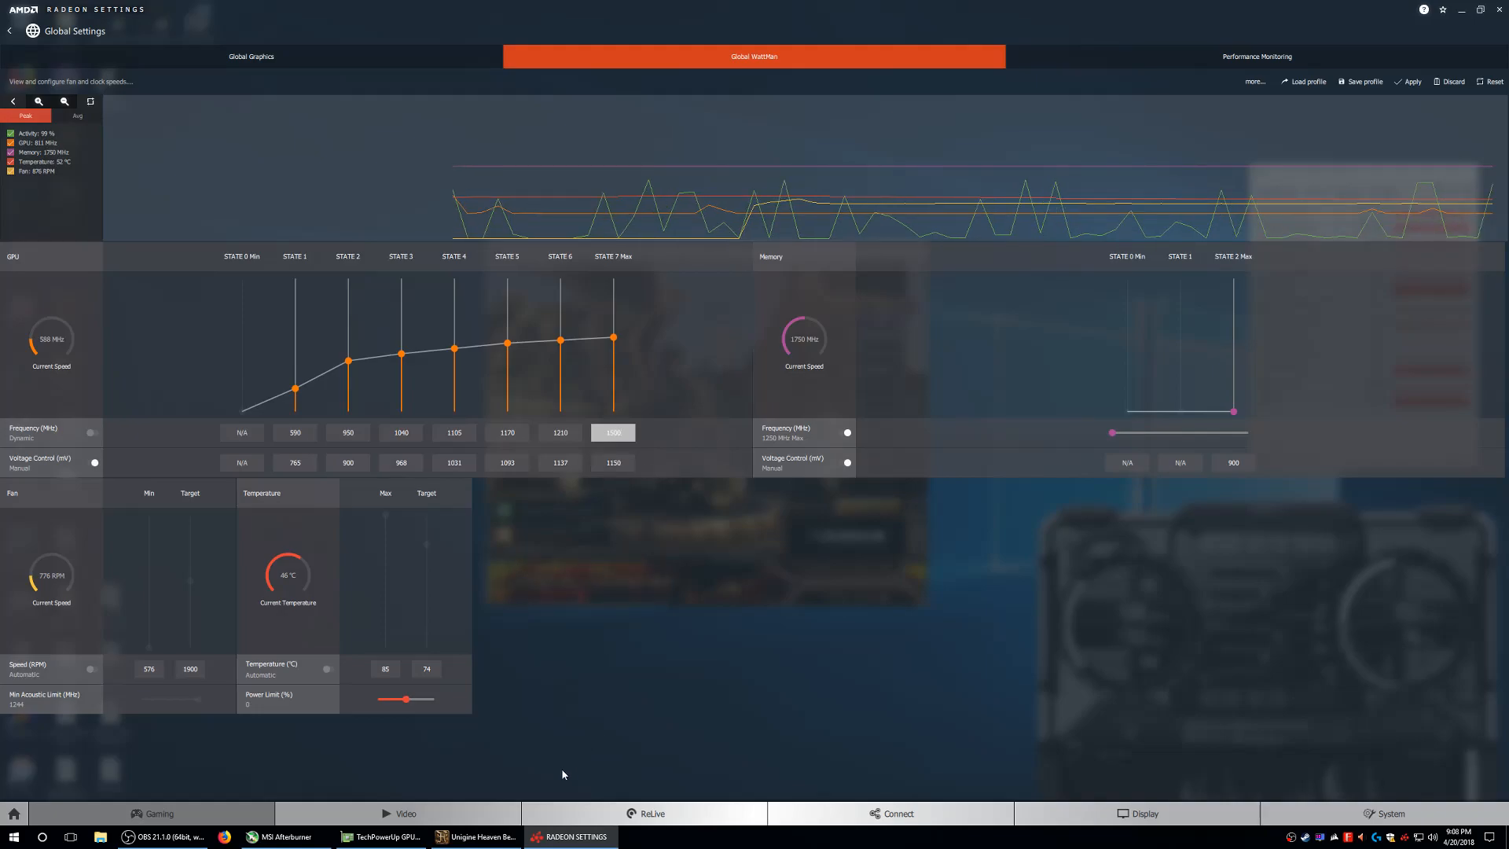
click(623, 464)
click(620, 433)
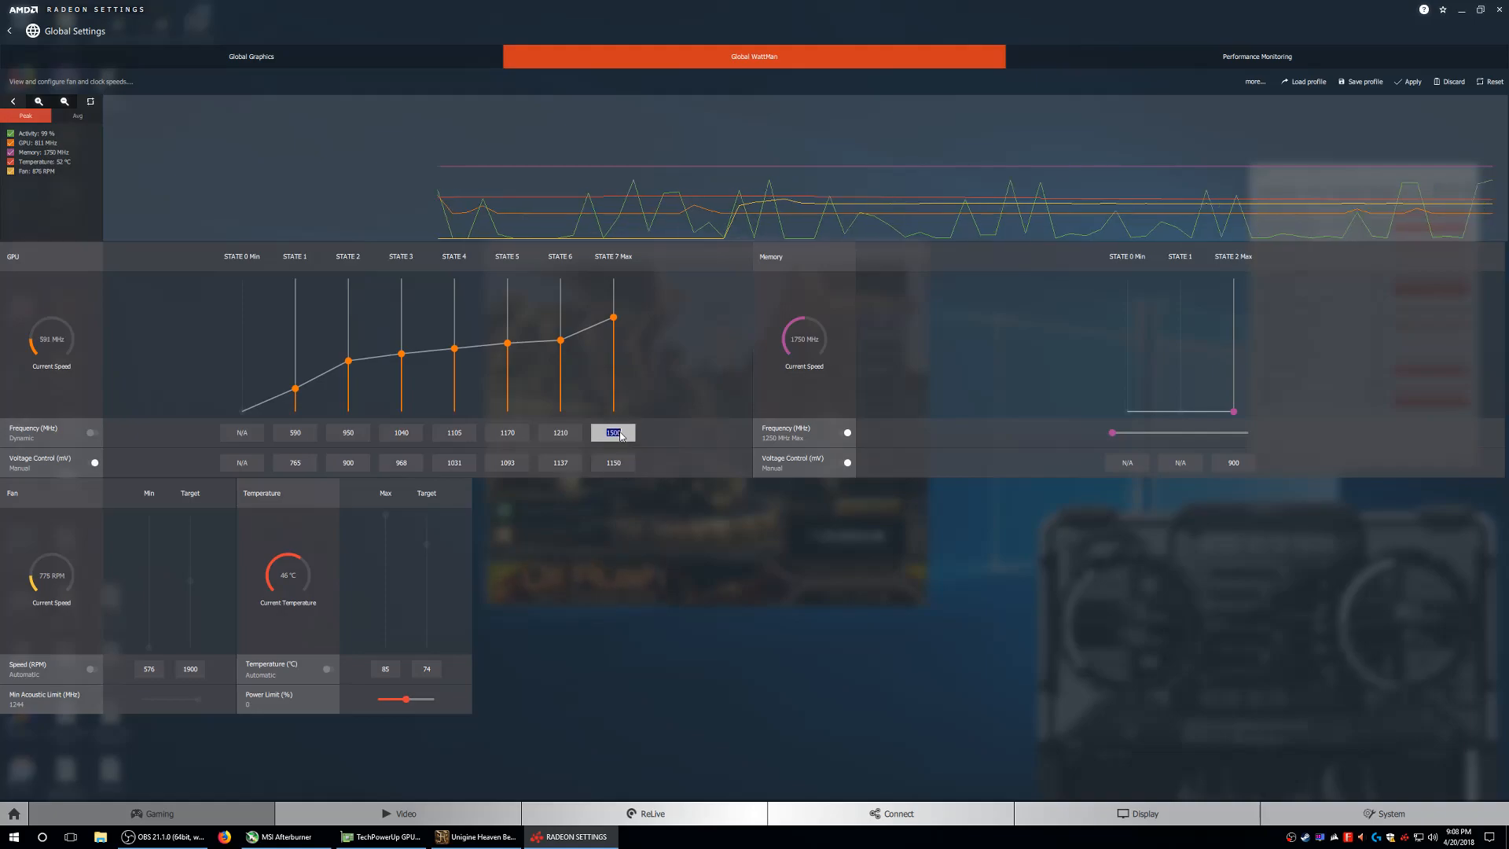
Reset the WattMan settings, confirm the reset, and minimize Radeon Settings.
click(1489, 82)
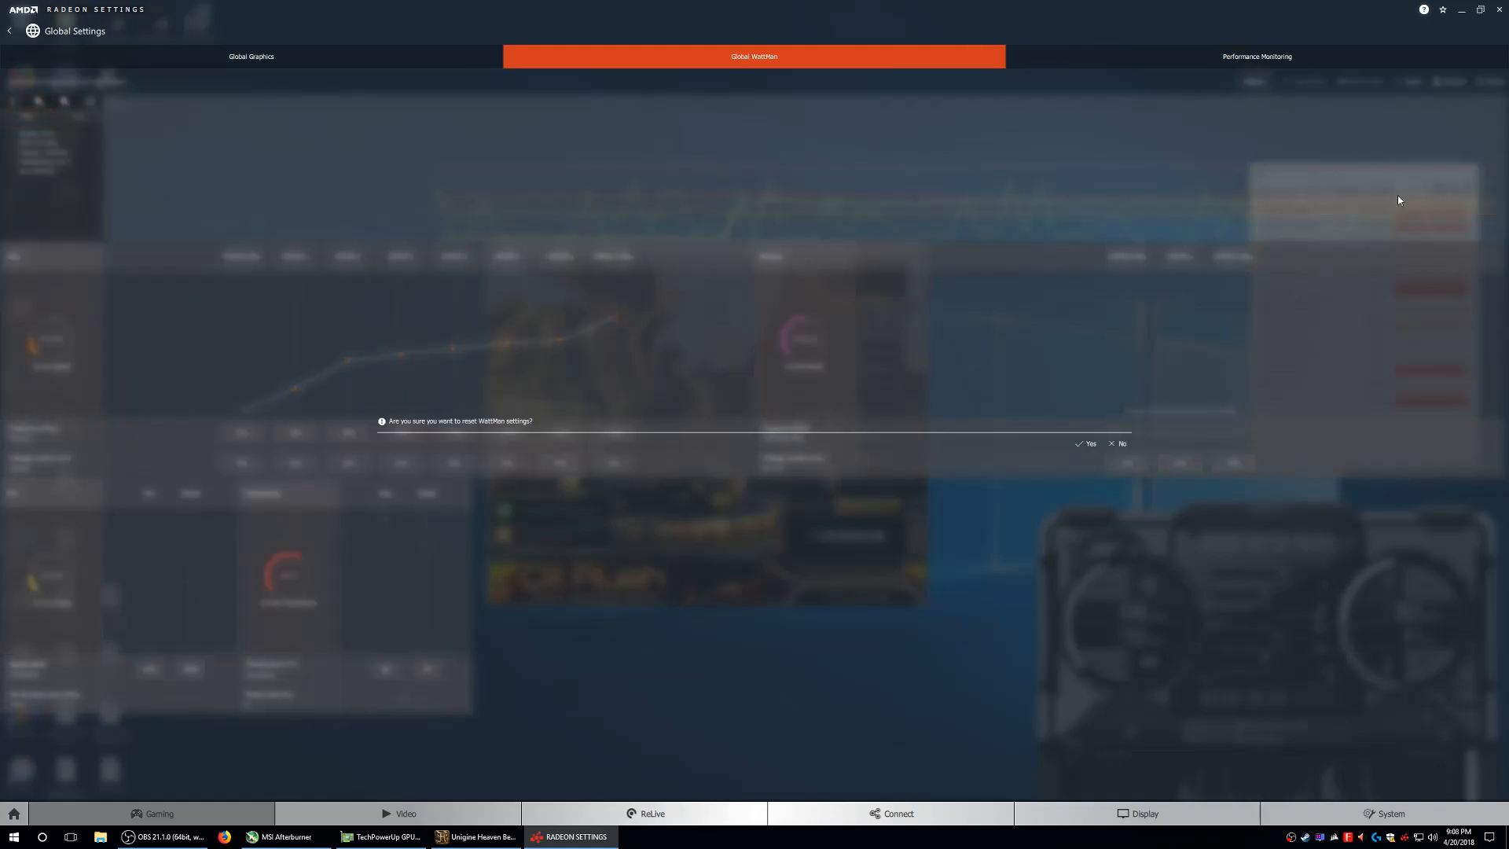
click(1086, 443)
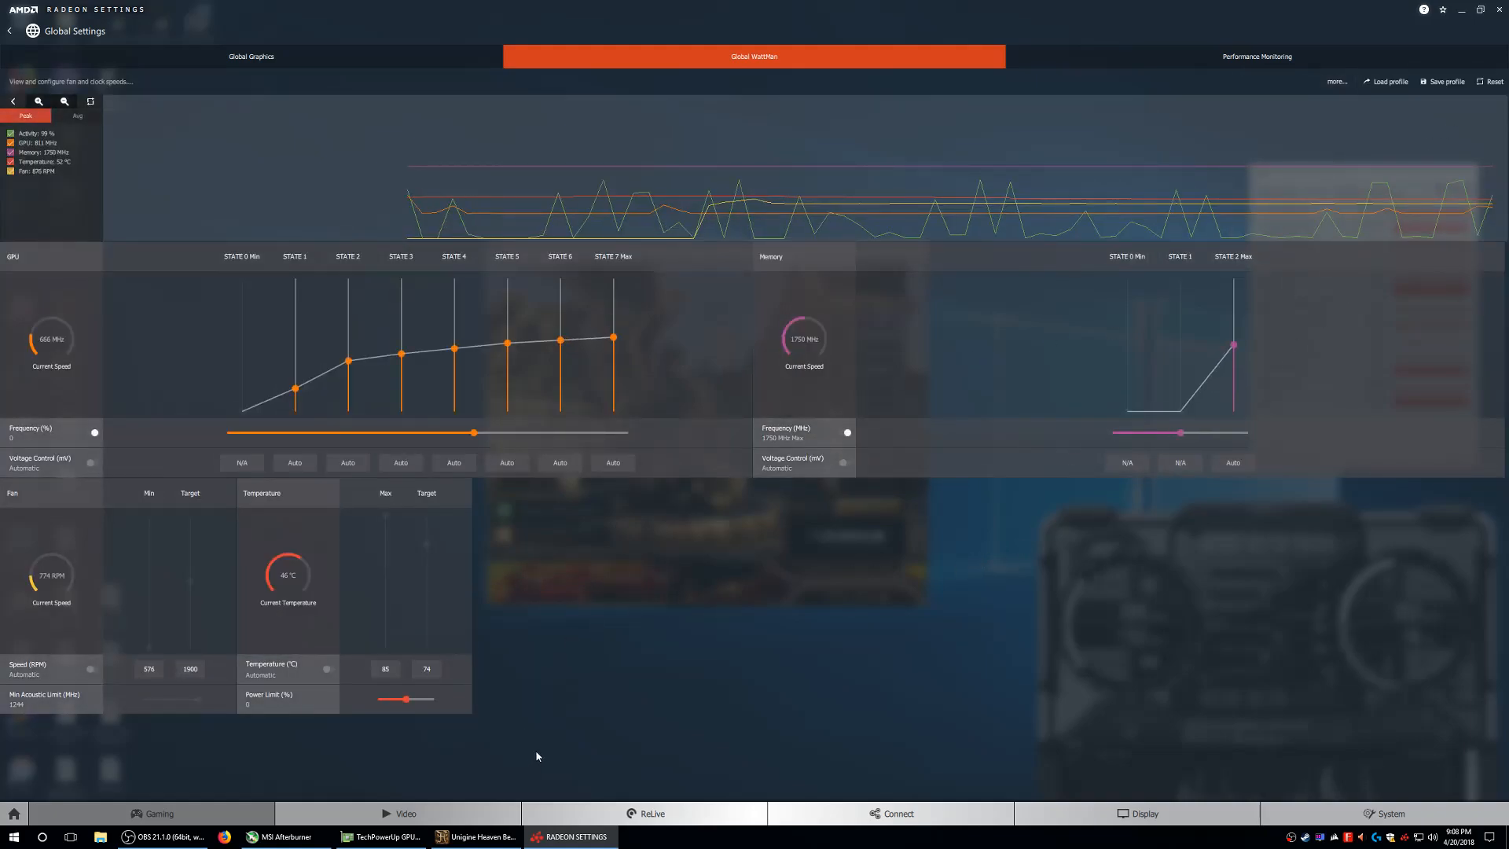
click(589, 840)
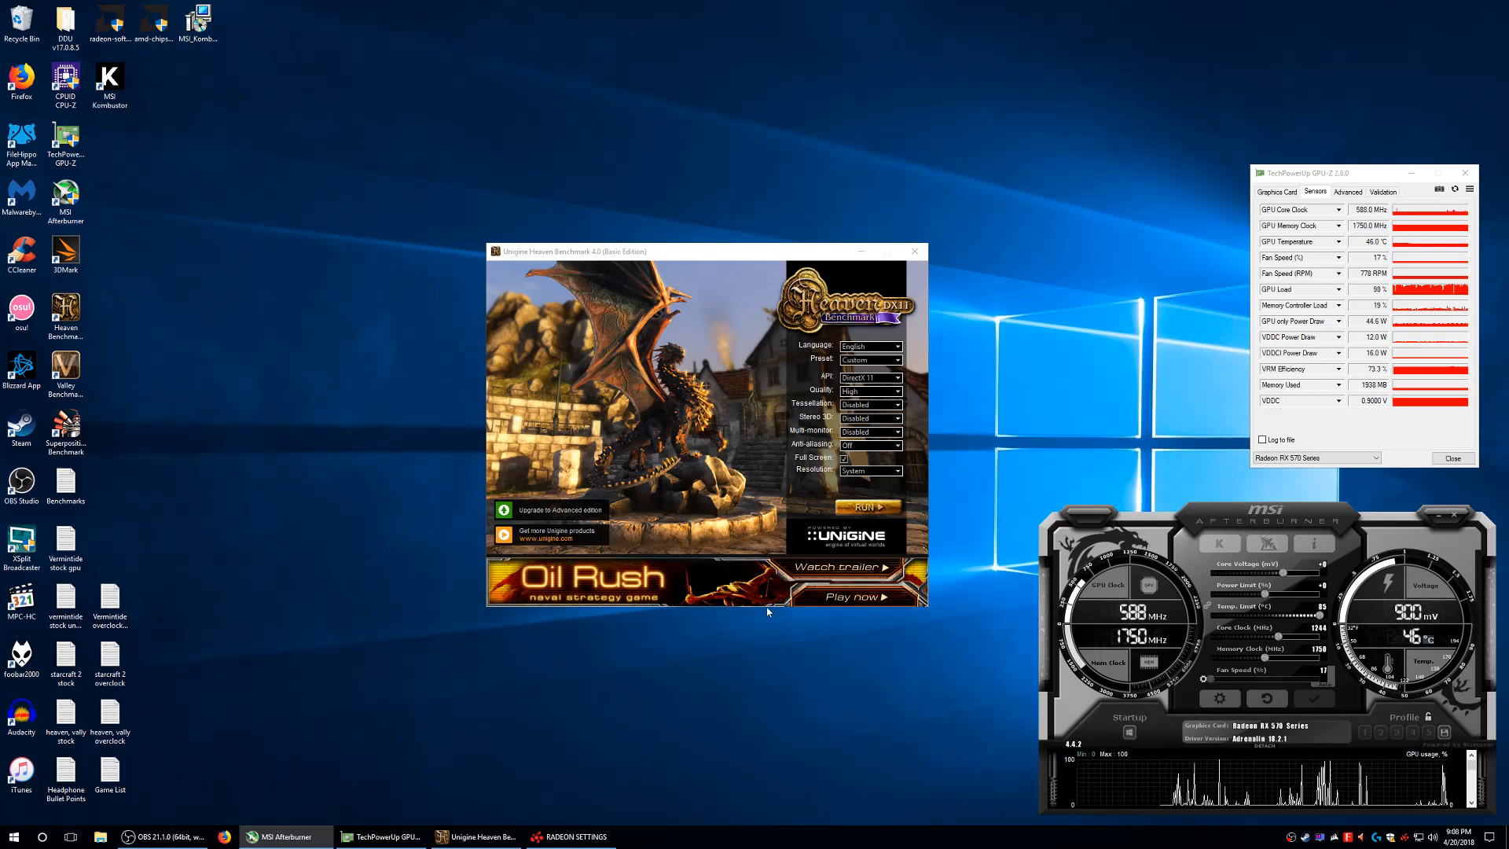
In WattMan, switch GPU frequency to dynamic and voltage control to manual, and set state 7 to 1450 MHz at 1130 mV.
click(569, 846)
click(61, 440)
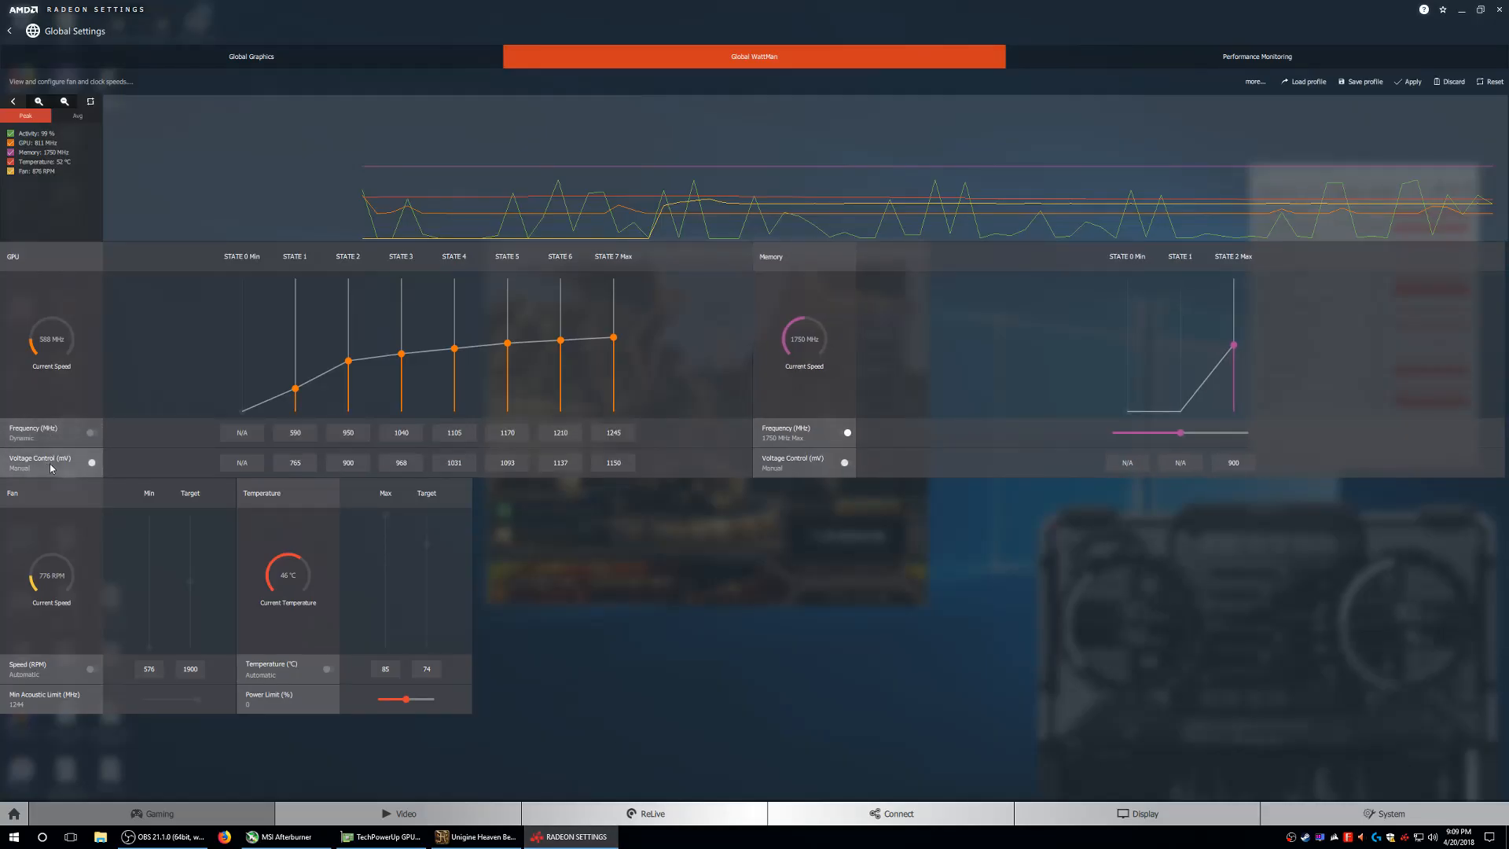
click(50, 466)
click(625, 439)
text(1450)
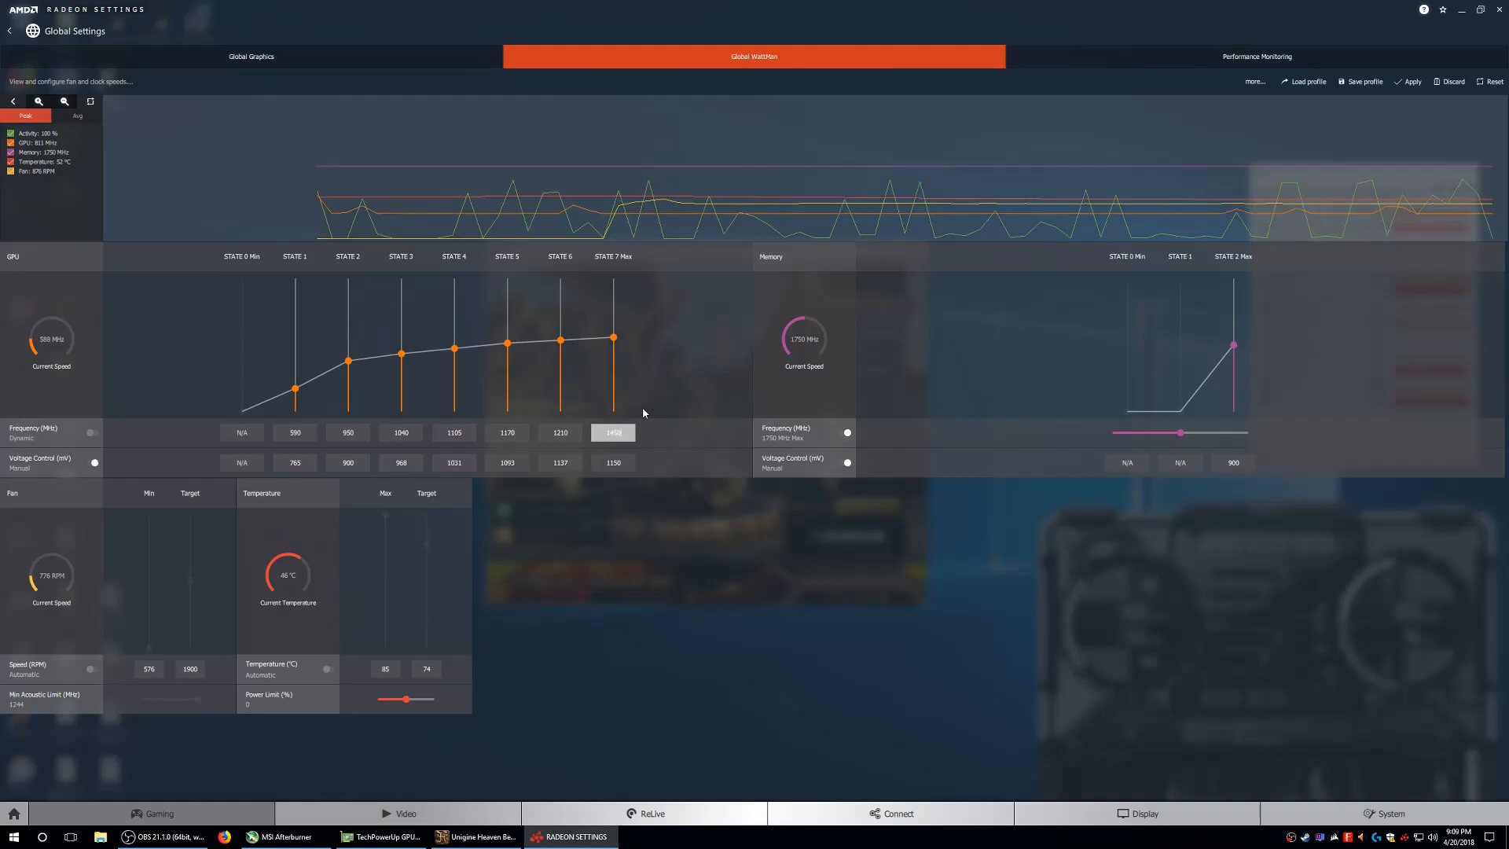
key(Tab)
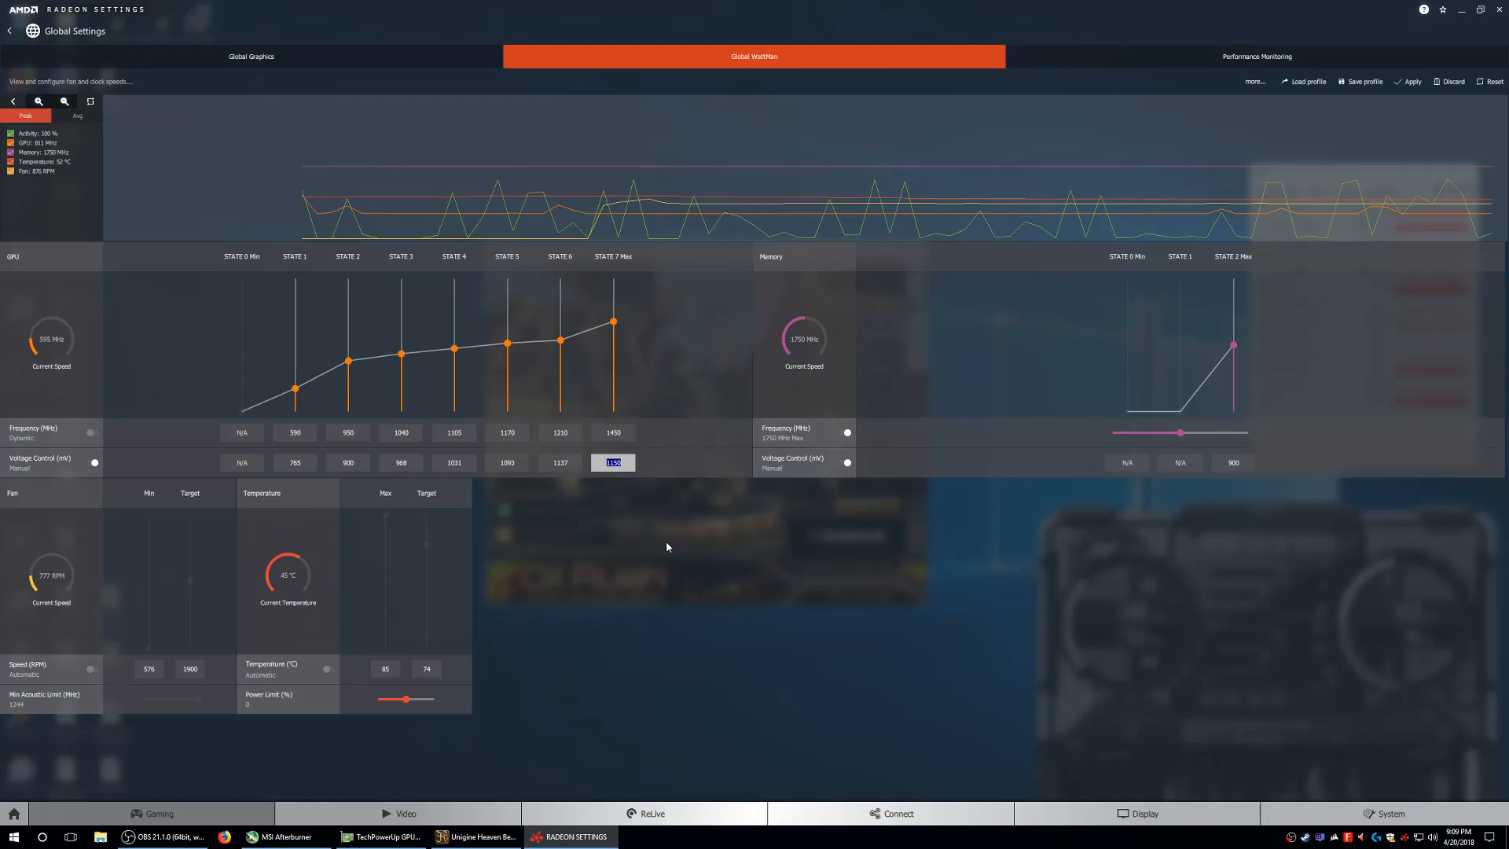
text(1)
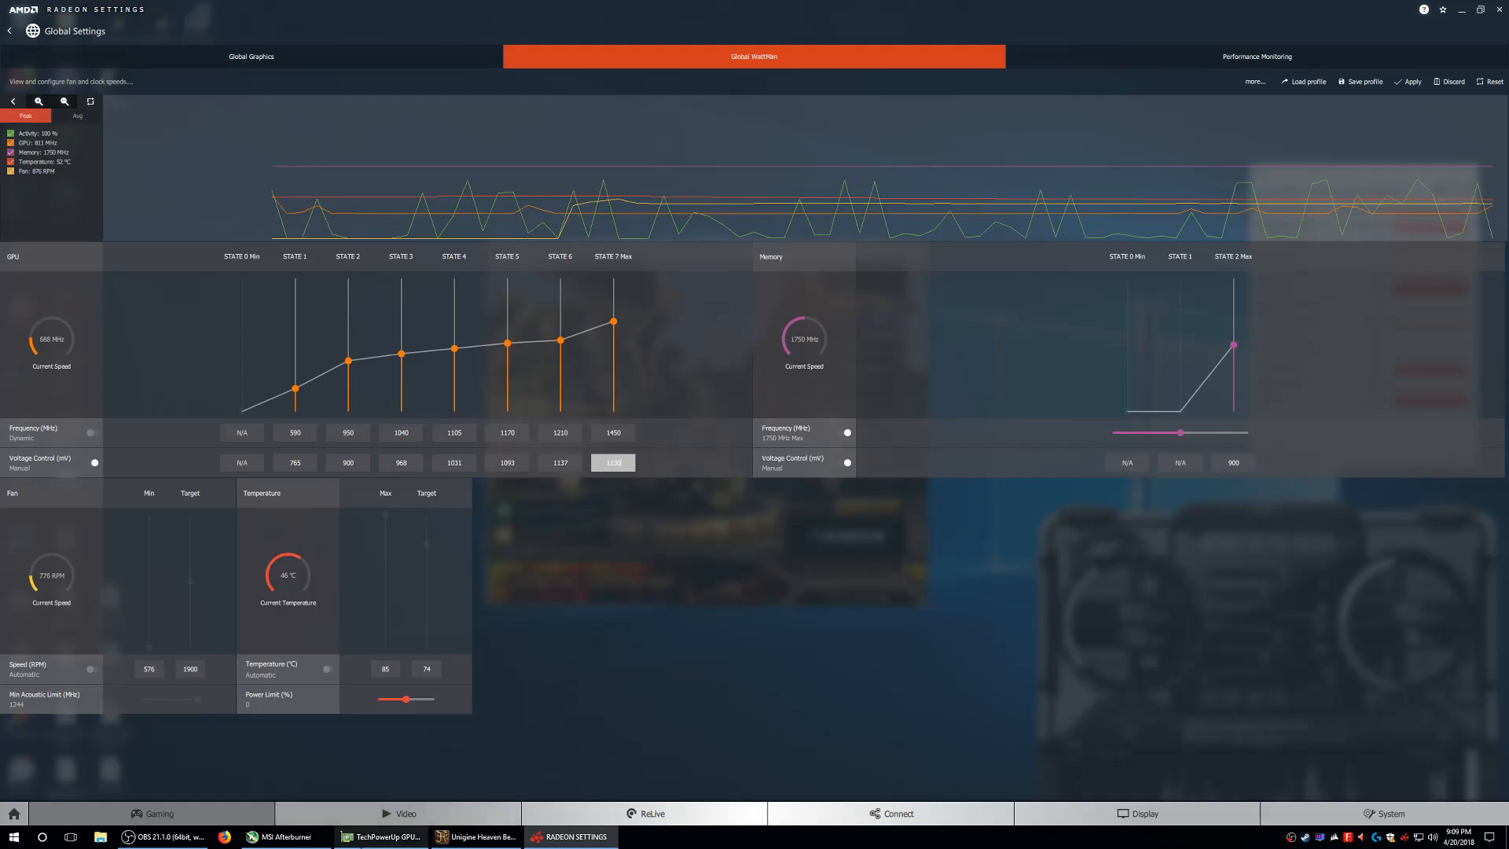
Try lowering the core voltage by about 20 mV in MSI Afterburner, reset it, and return to Radeon Settings.
click(282, 836)
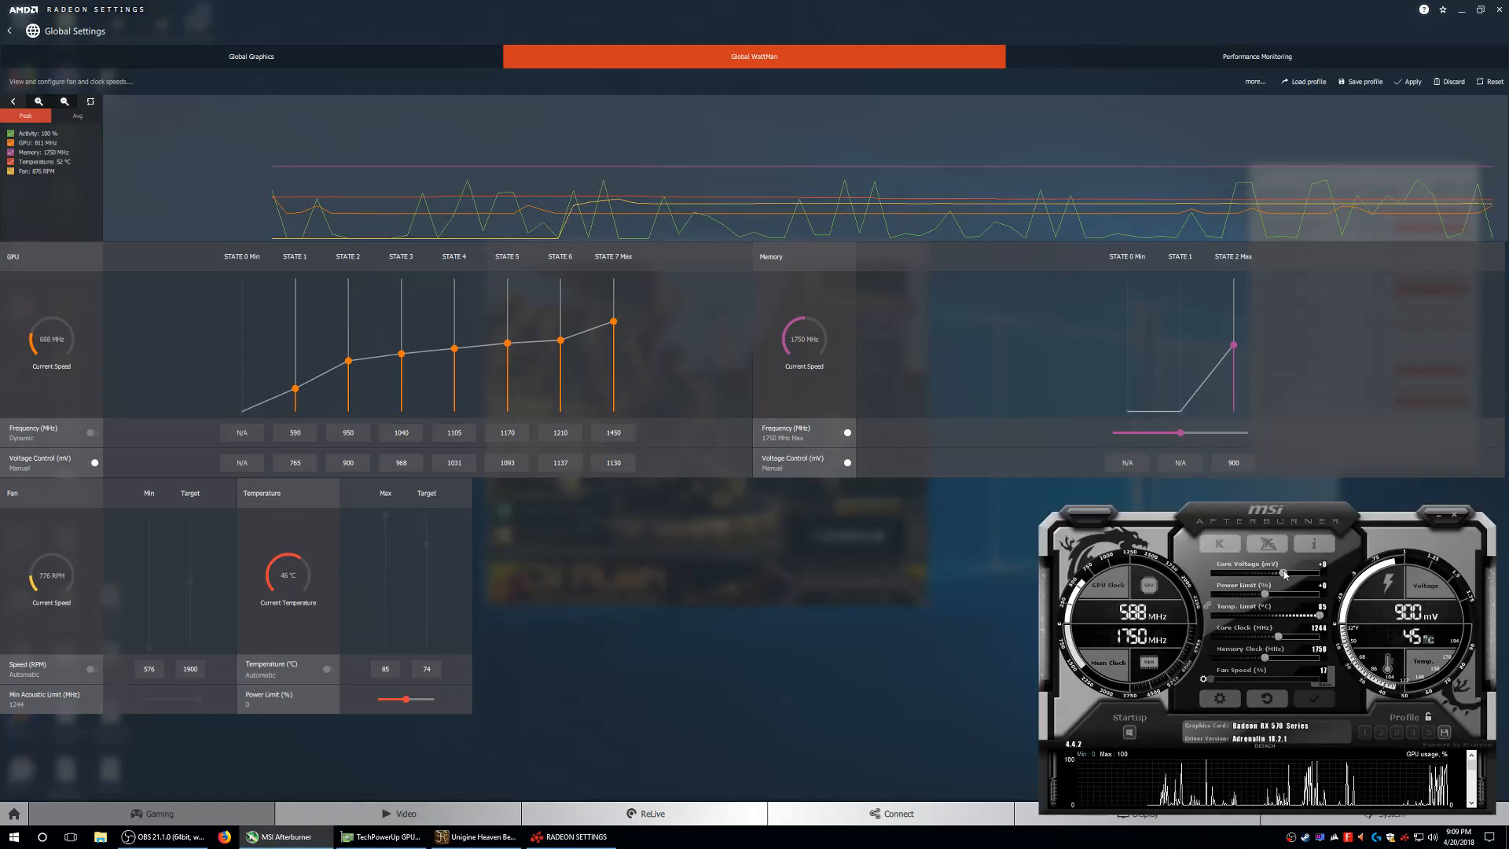
drag(1284, 574, 1278, 576)
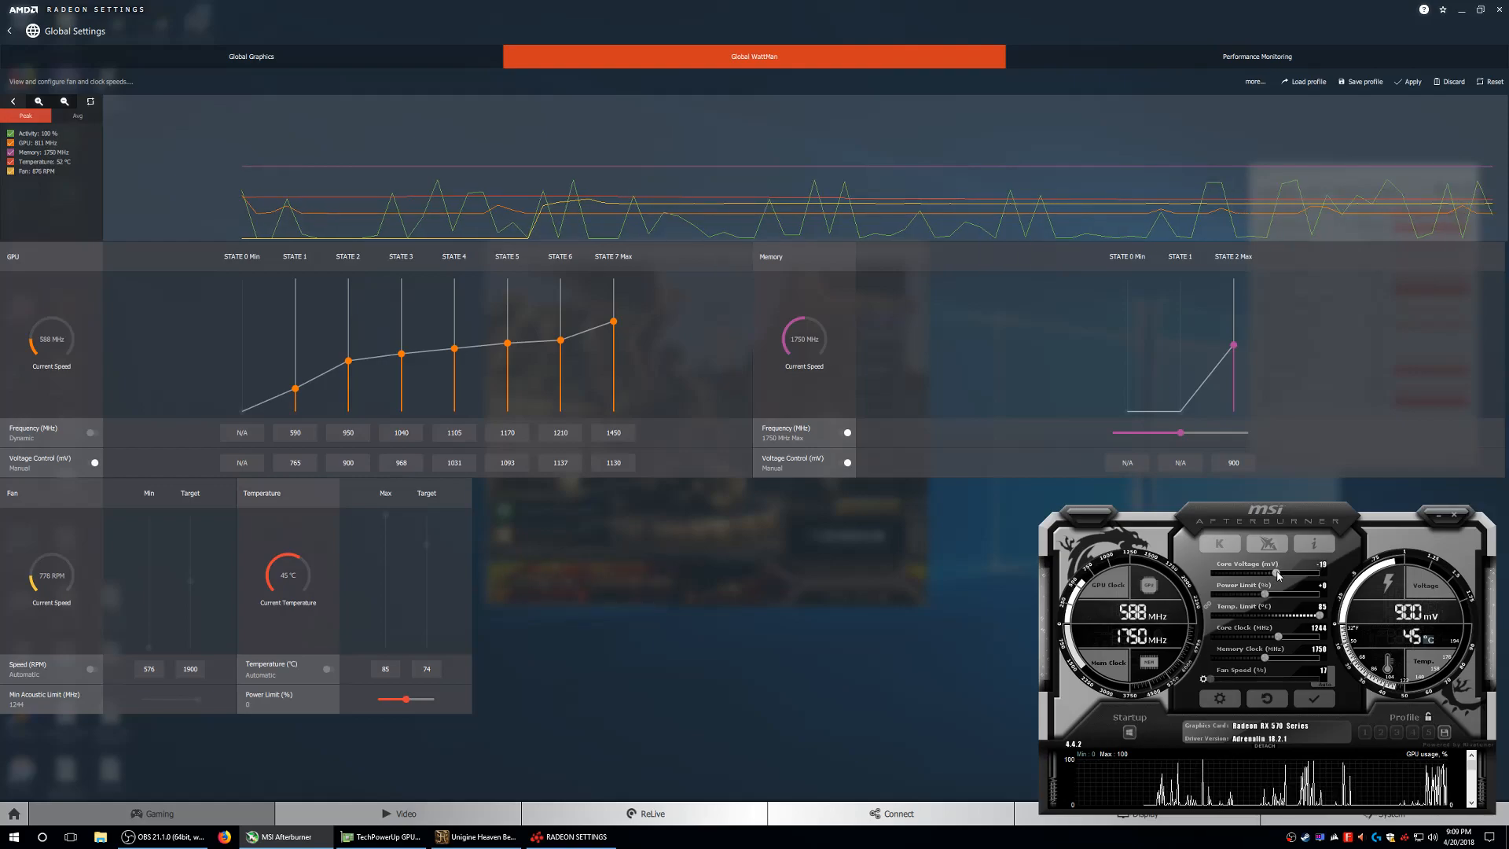
click(609, 462)
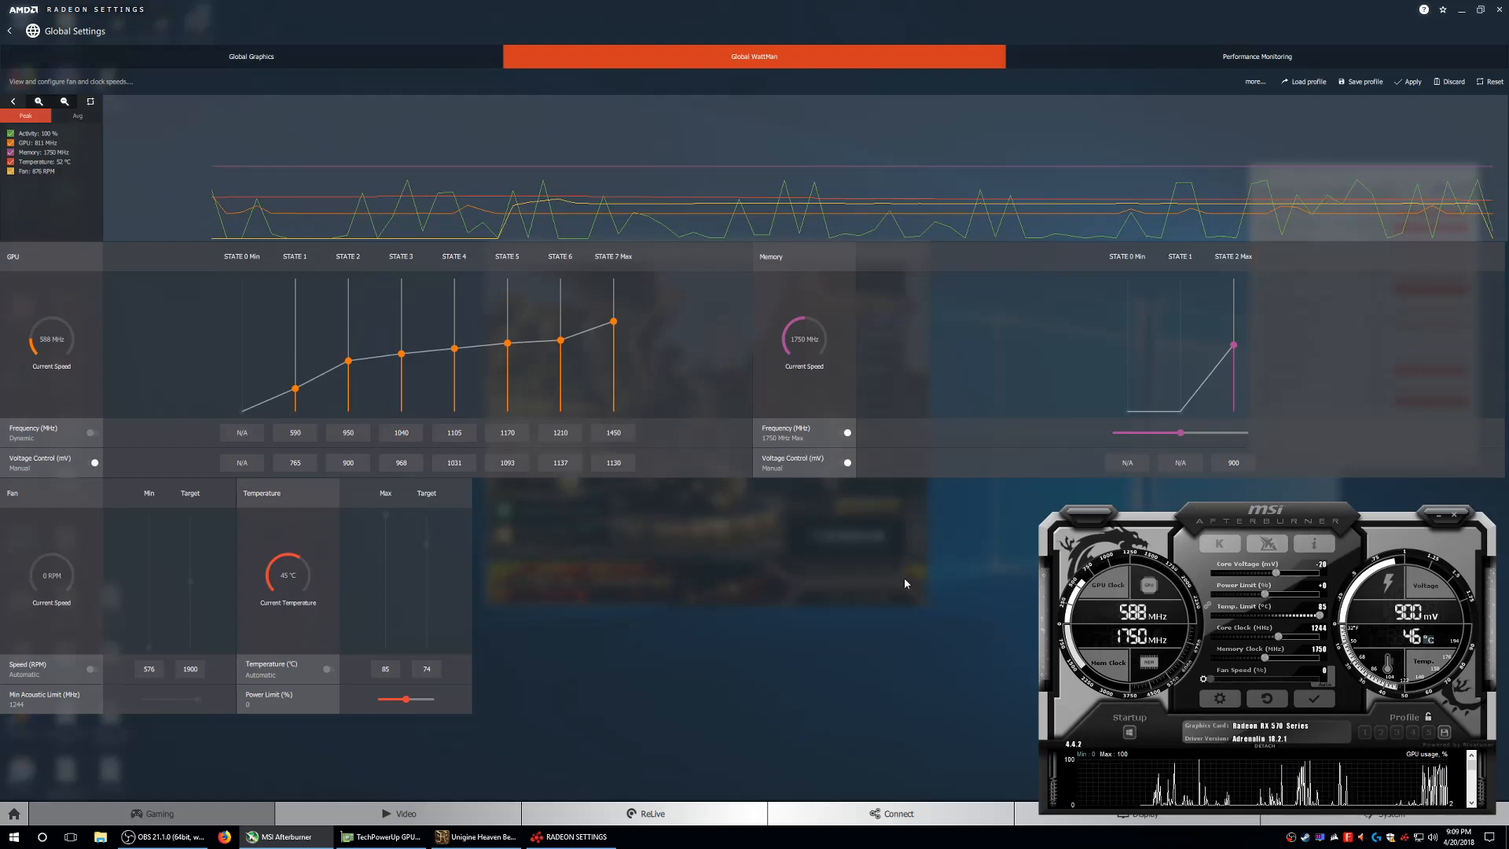
click(1265, 697)
click(614, 513)
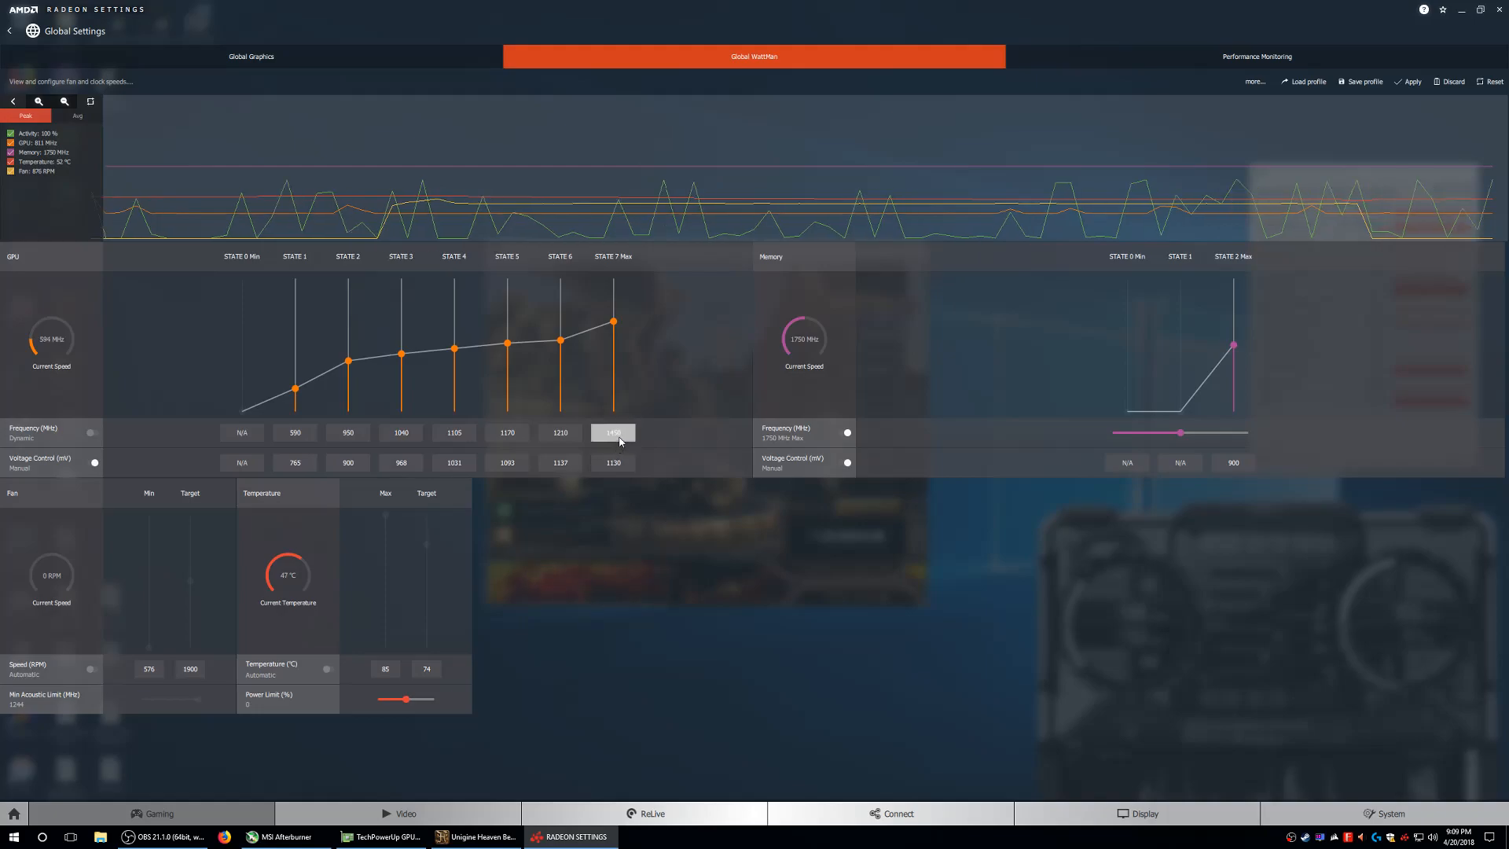
Reset the WattMan settings and turn dynamic GPU frequency and manual voltage control back on.
click(626, 466)
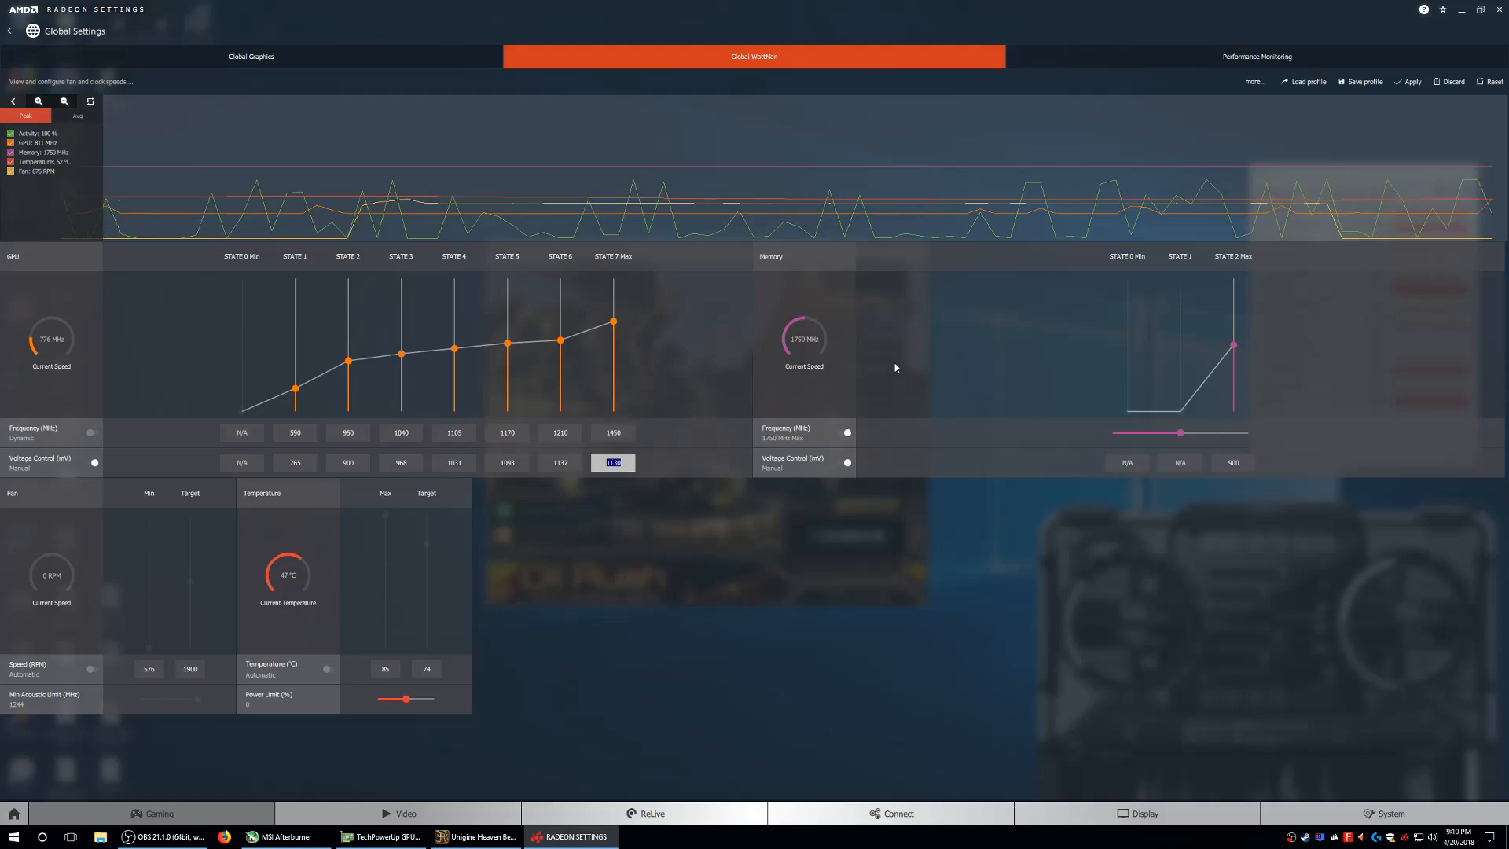
click(1491, 81)
click(1089, 444)
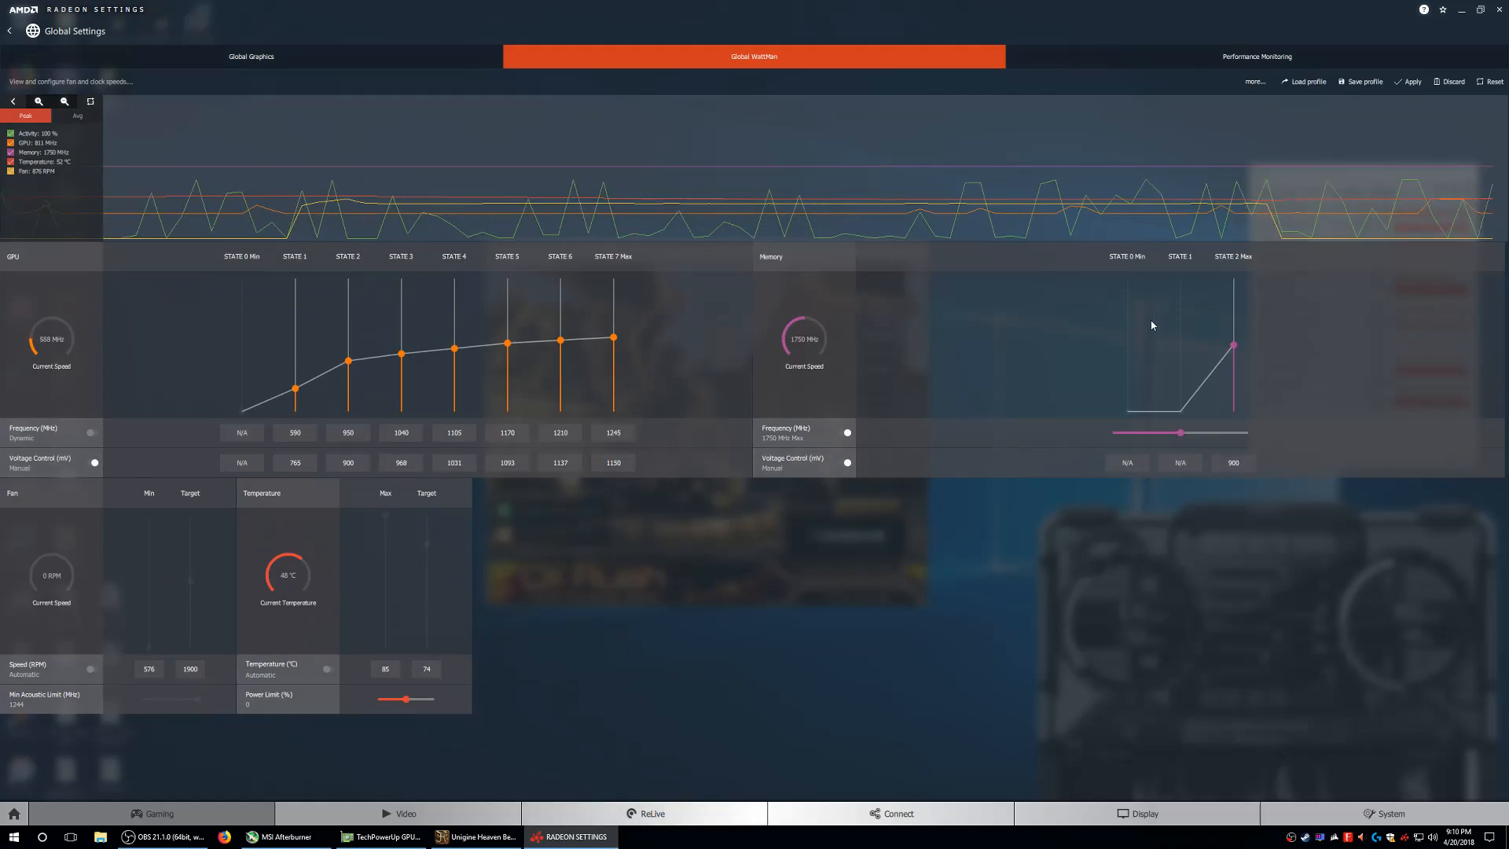
Check the voltage fields of GPU state 7 and memory state 2, and switch voltage control to automatic.
click(627, 461)
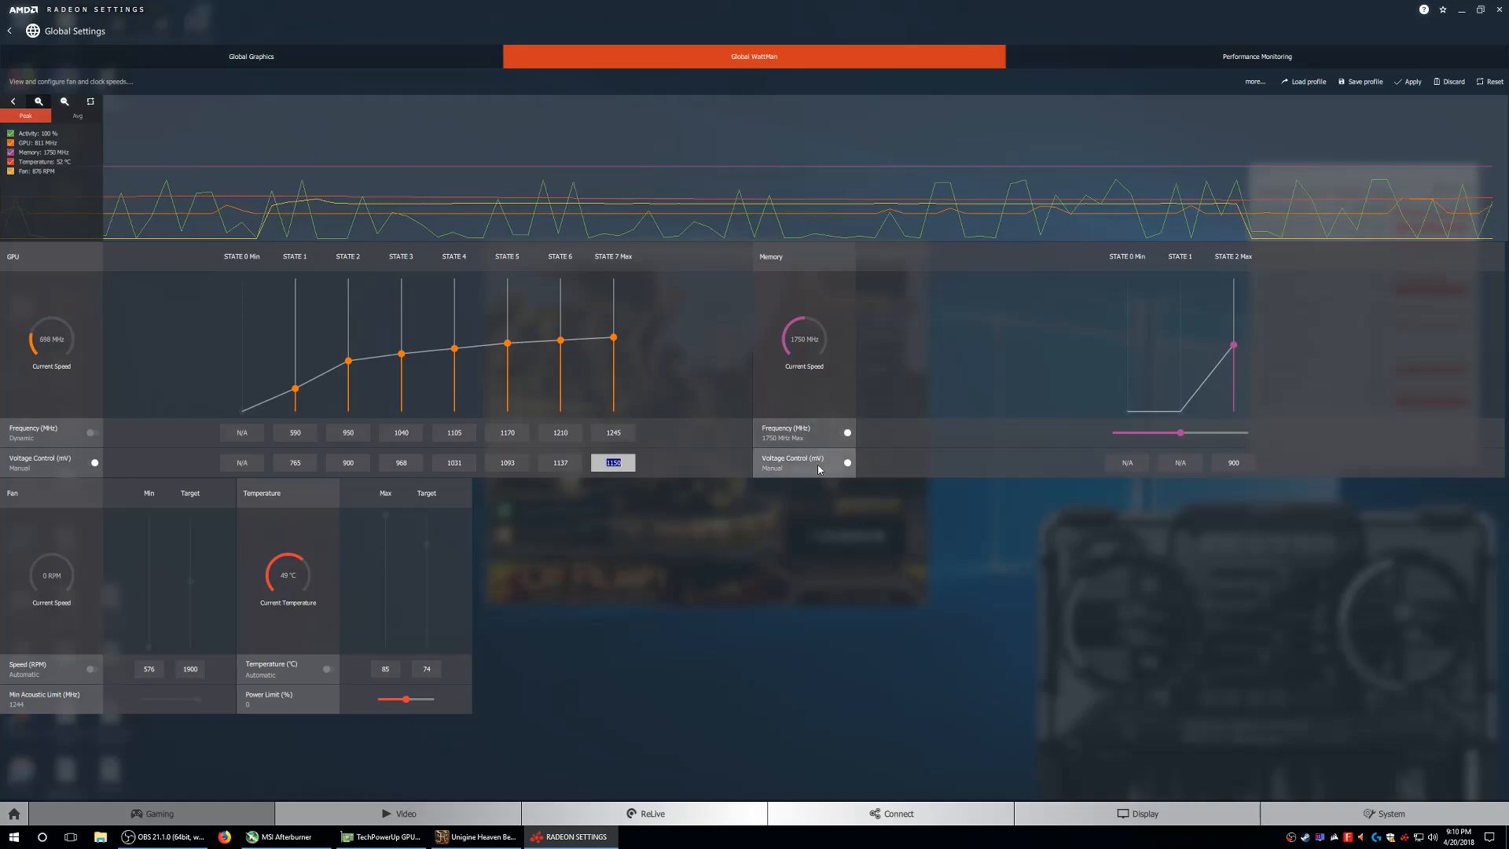
click(1246, 464)
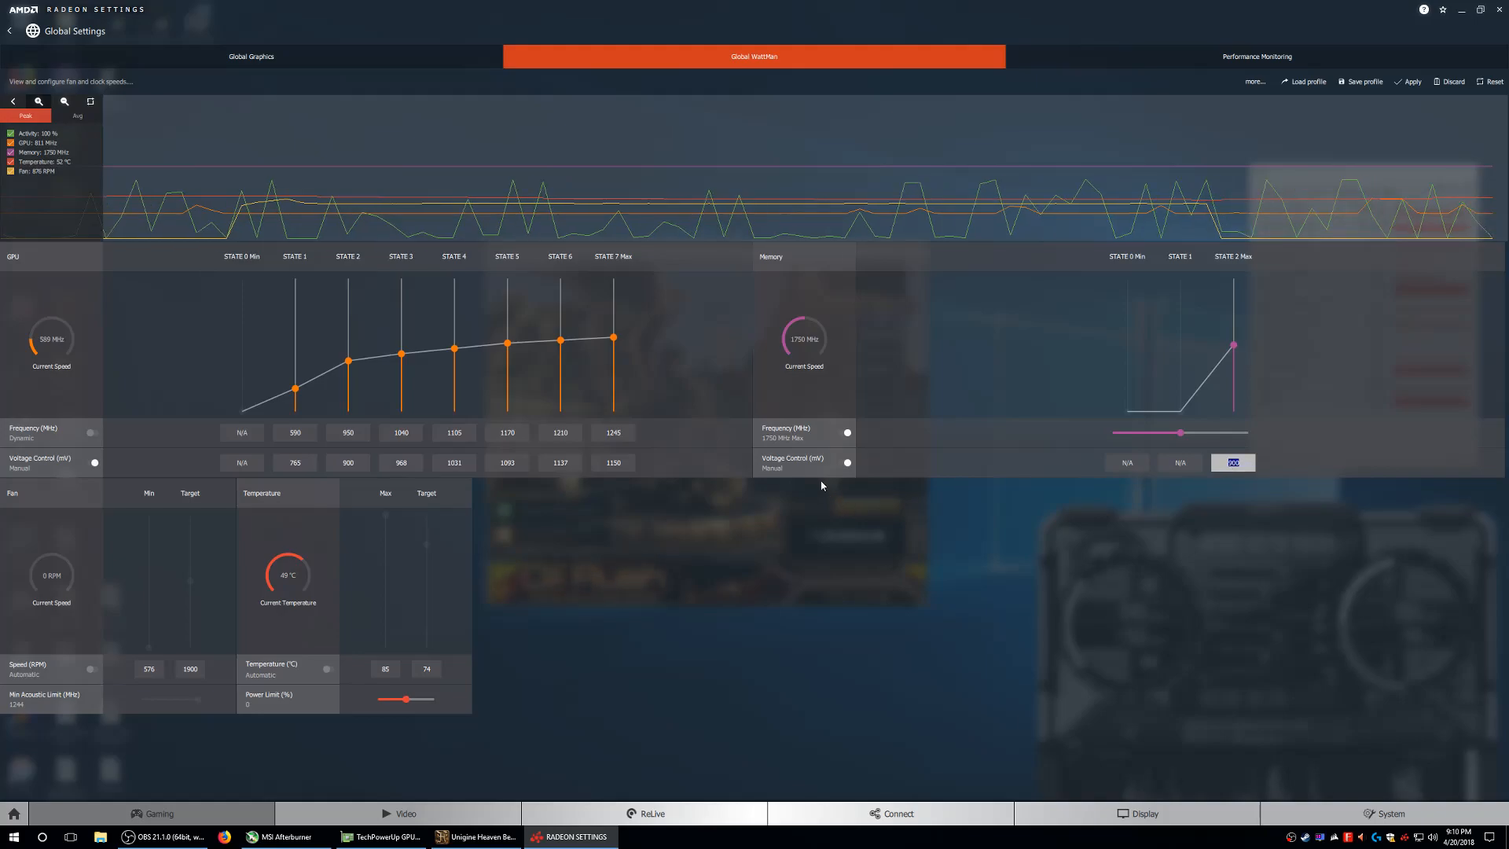
click(846, 462)
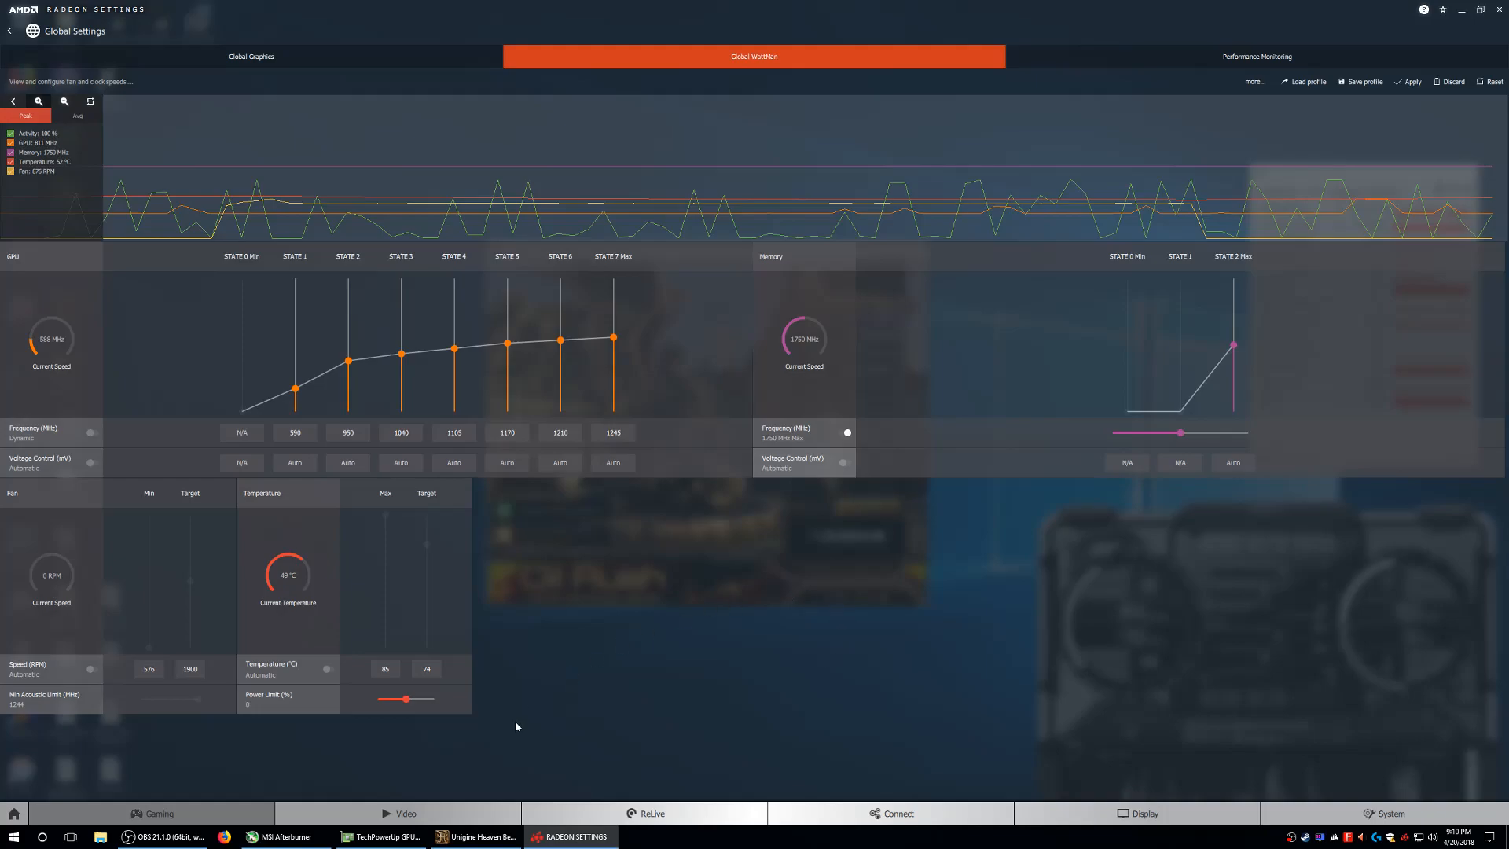
Try raising the memory clock to 1995 MHz in MSI Afterburner, reset it, and return to Radeon Settings.
click(283, 836)
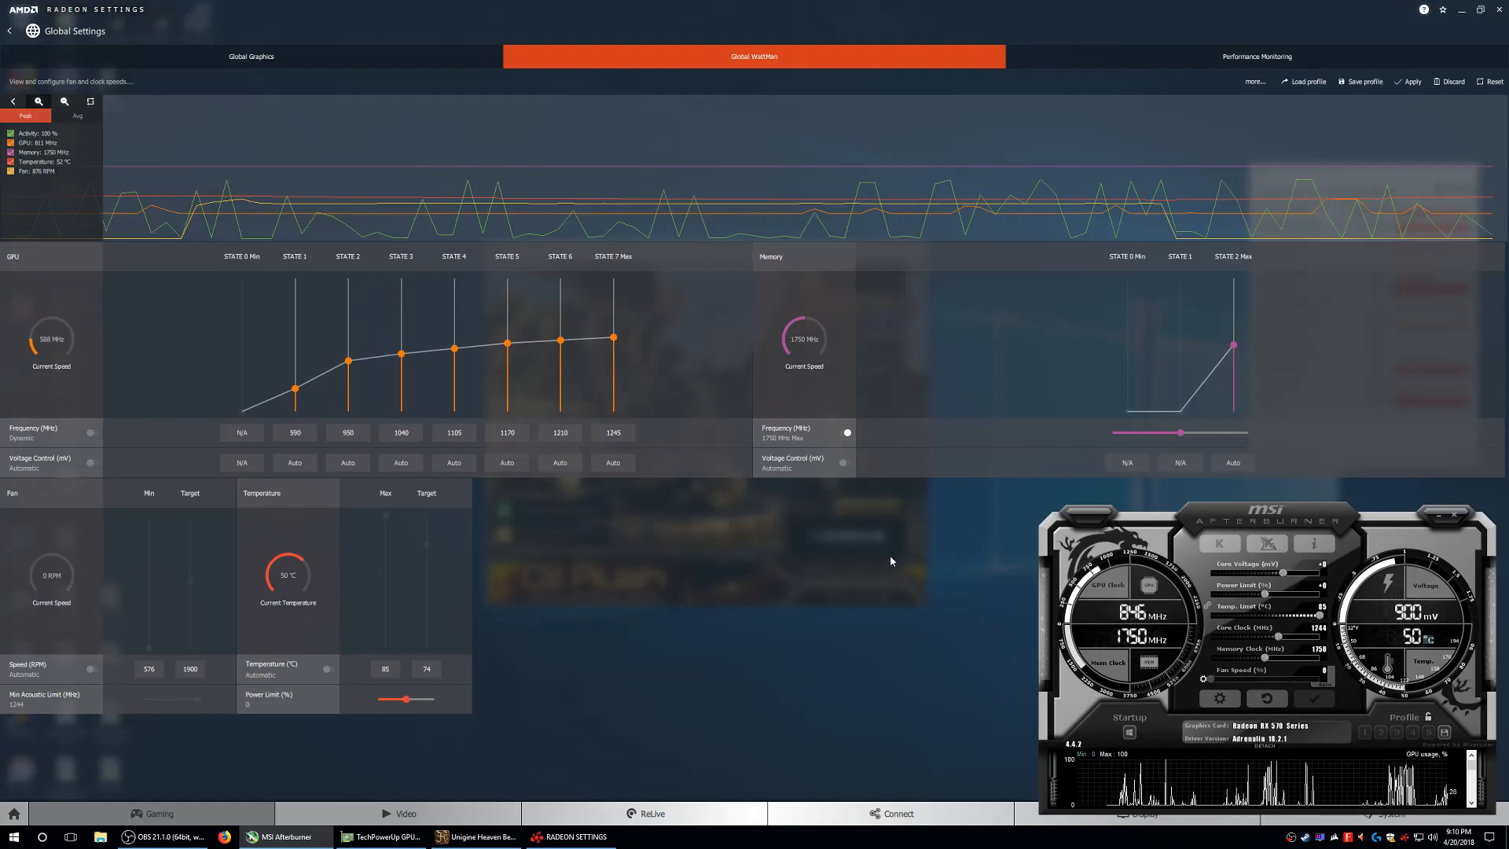
drag(1269, 662, 1282, 662)
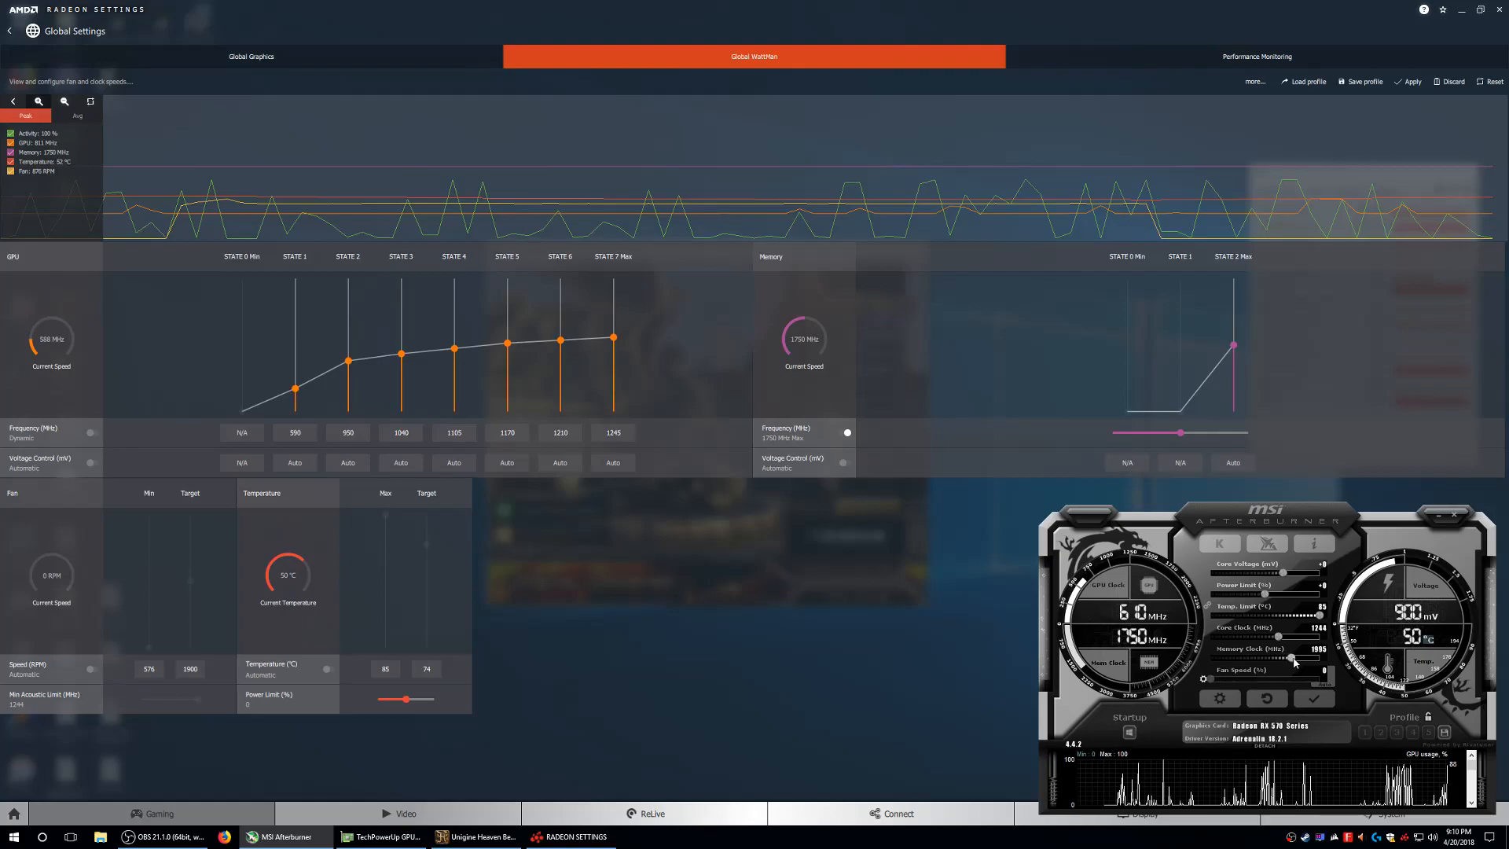
click(1269, 699)
click(864, 541)
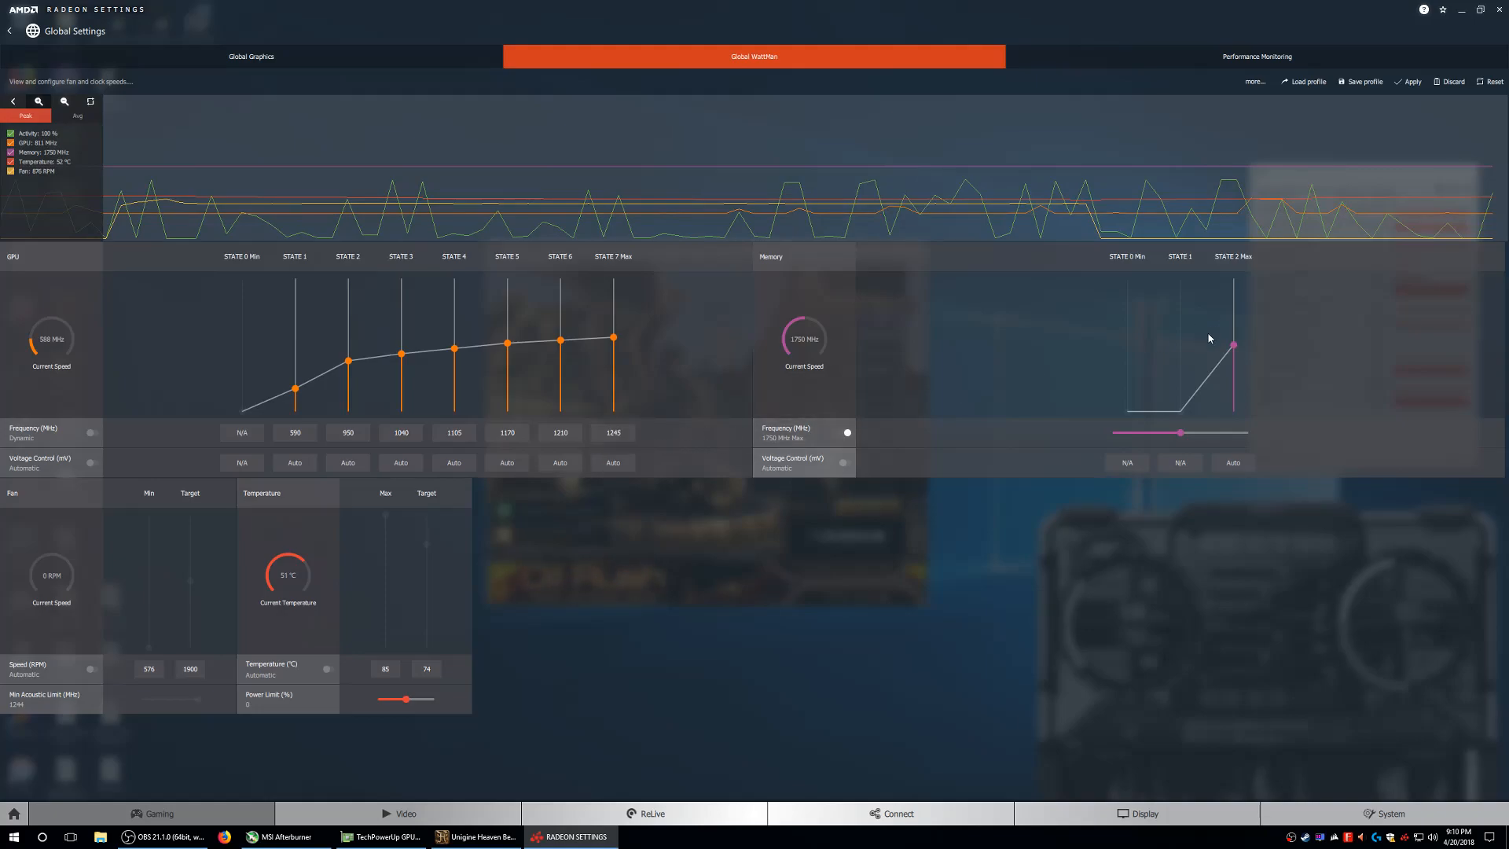
Try 2150 MHz for memory state 2 in WattMan, switch memory frequency to dynamic, and set the state to 2000 MHz.
drag(1235, 348, 1237, 292)
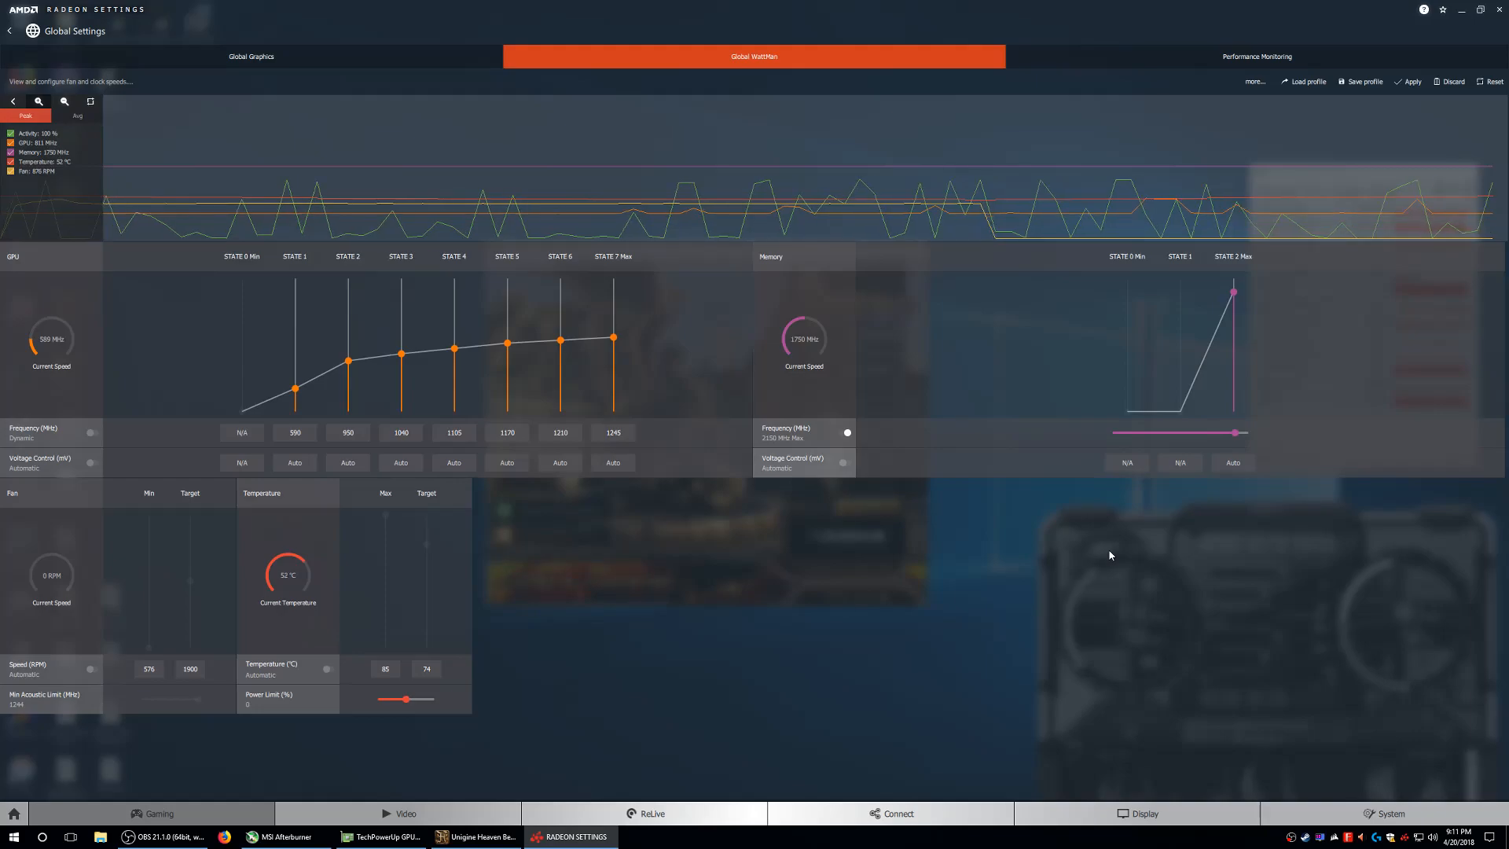
click(801, 461)
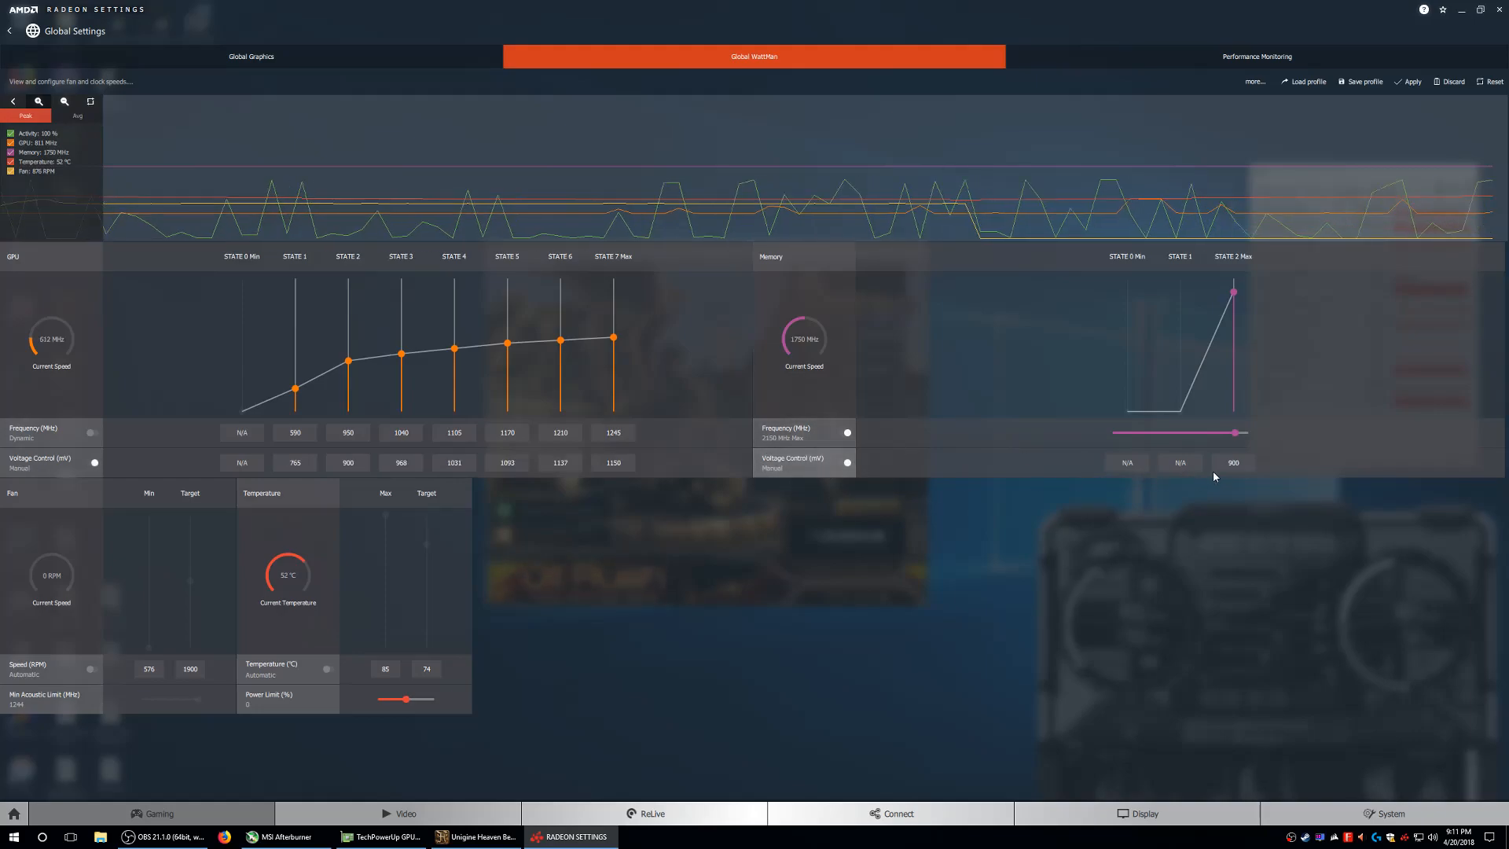
click(802, 460)
drag(1232, 293, 1235, 328)
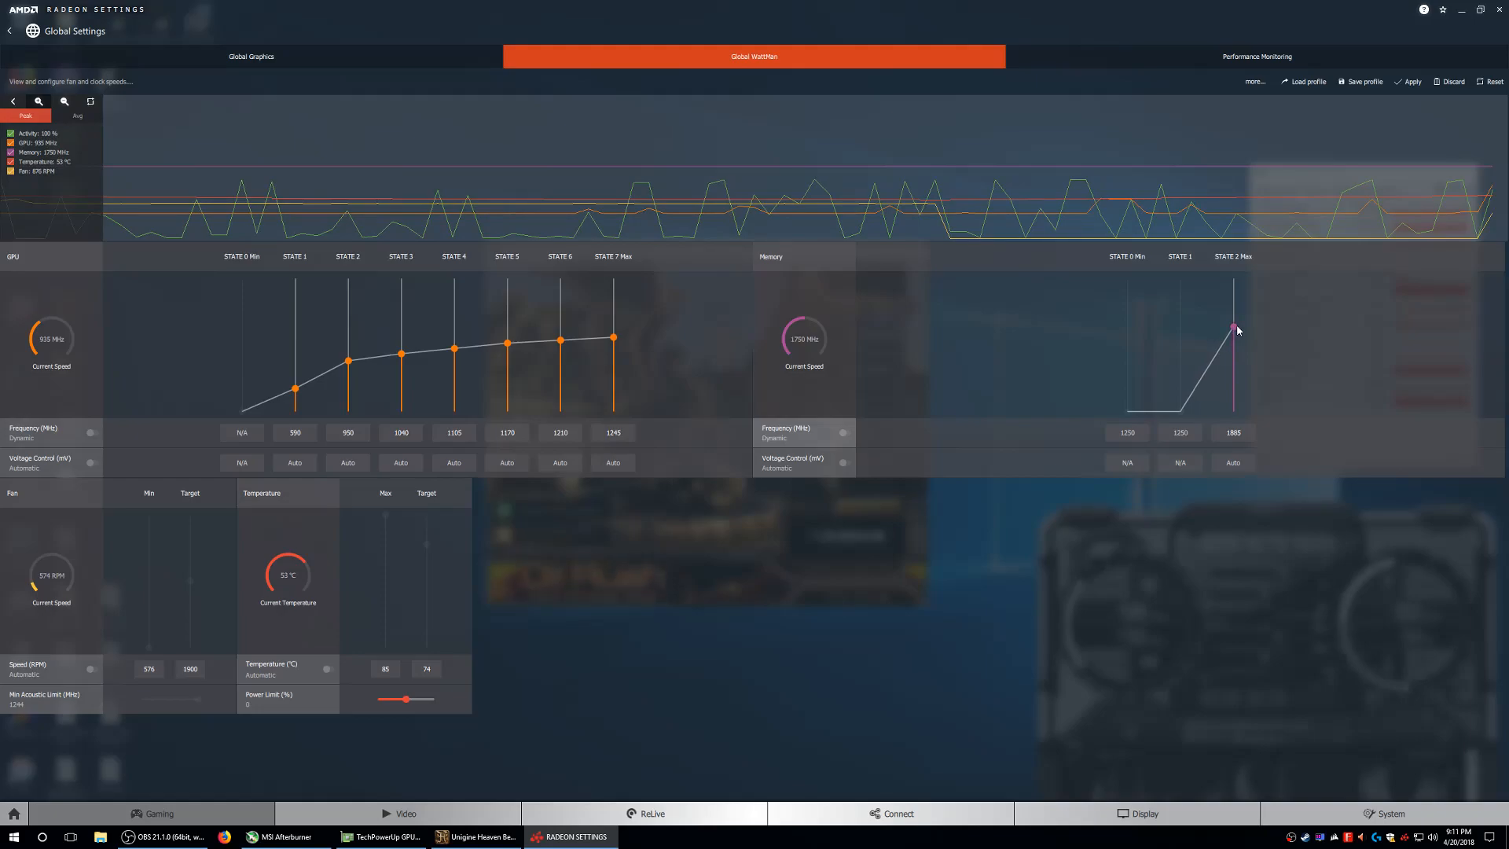
mouse_move(1234, 330)
mouse_down()
mouse_move(1239, 302)
mouse_move(1235, 315)
mouse_up()
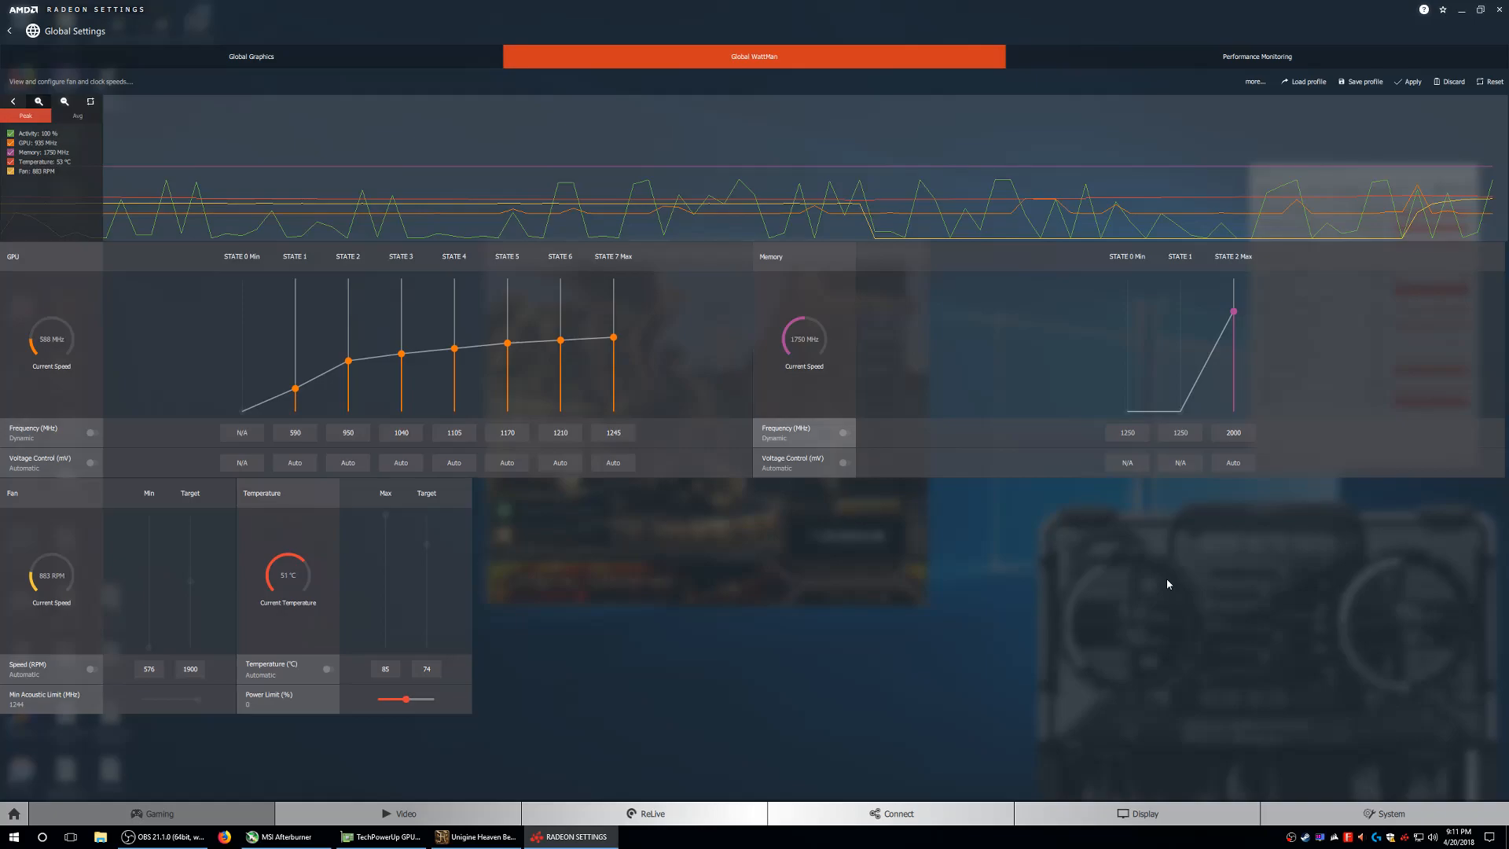
Switch voltage control to manual and set the GPU state 7 frequency to 1450 MHz in WattMan.
click(842, 462)
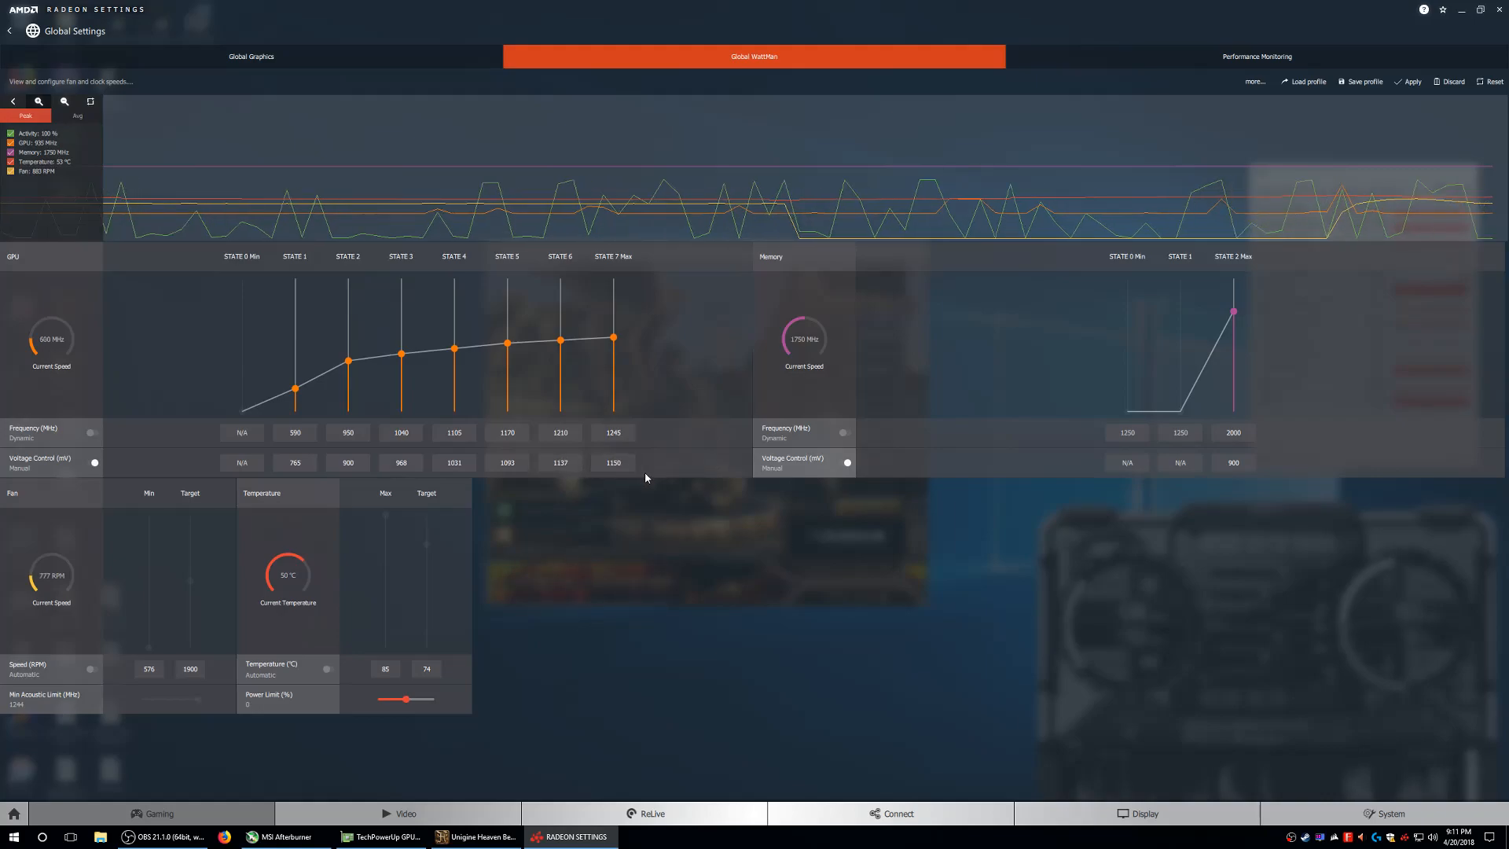
click(623, 433)
text(1450)
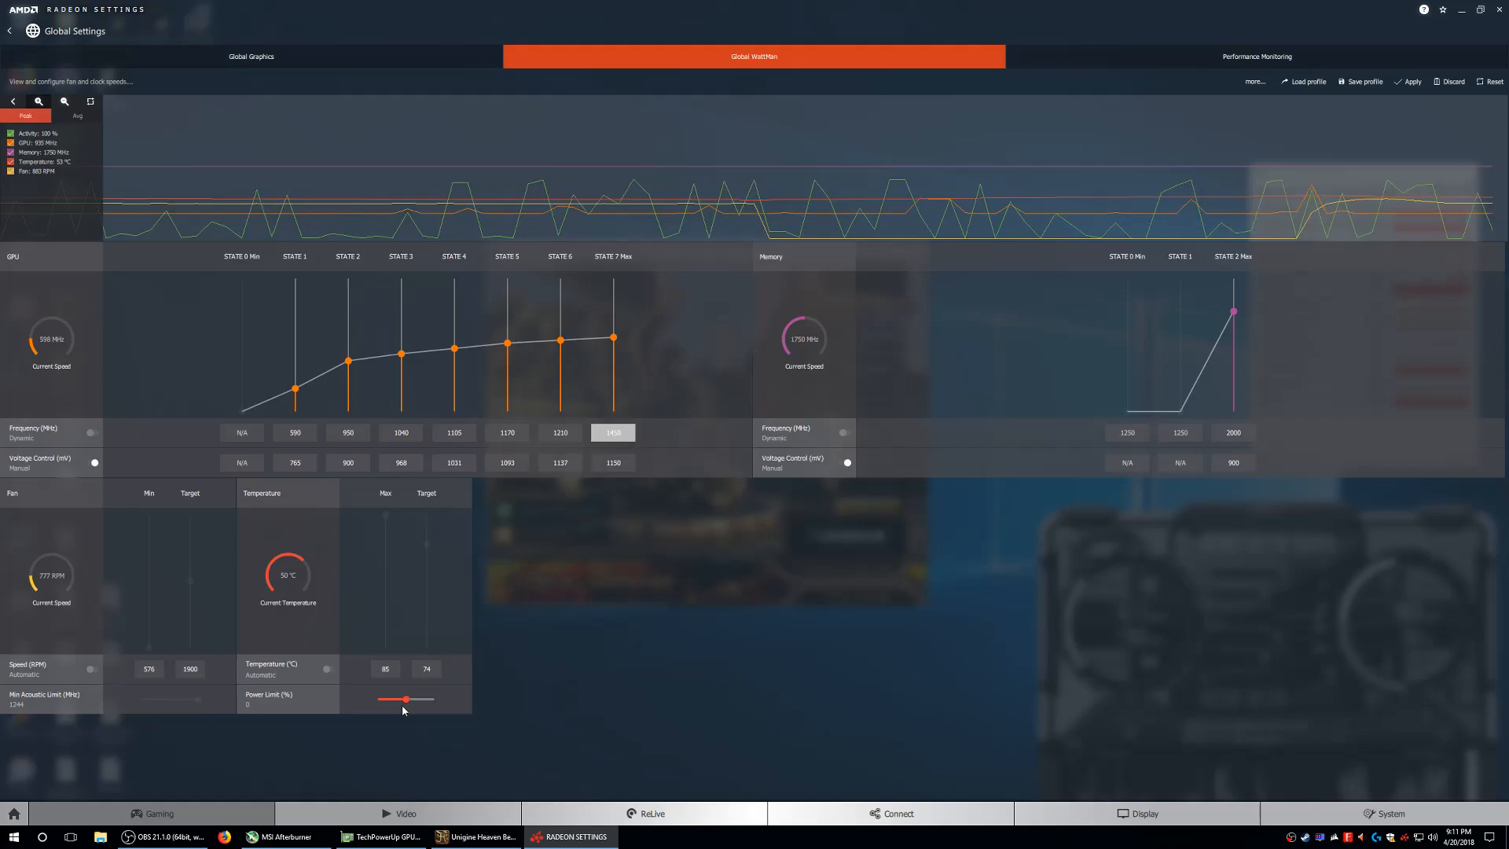
Try a 20% power limit in WattMan, reset all WattMan settings to their defaults, and close Radeon Settings.
drag(408, 702, 592, 717)
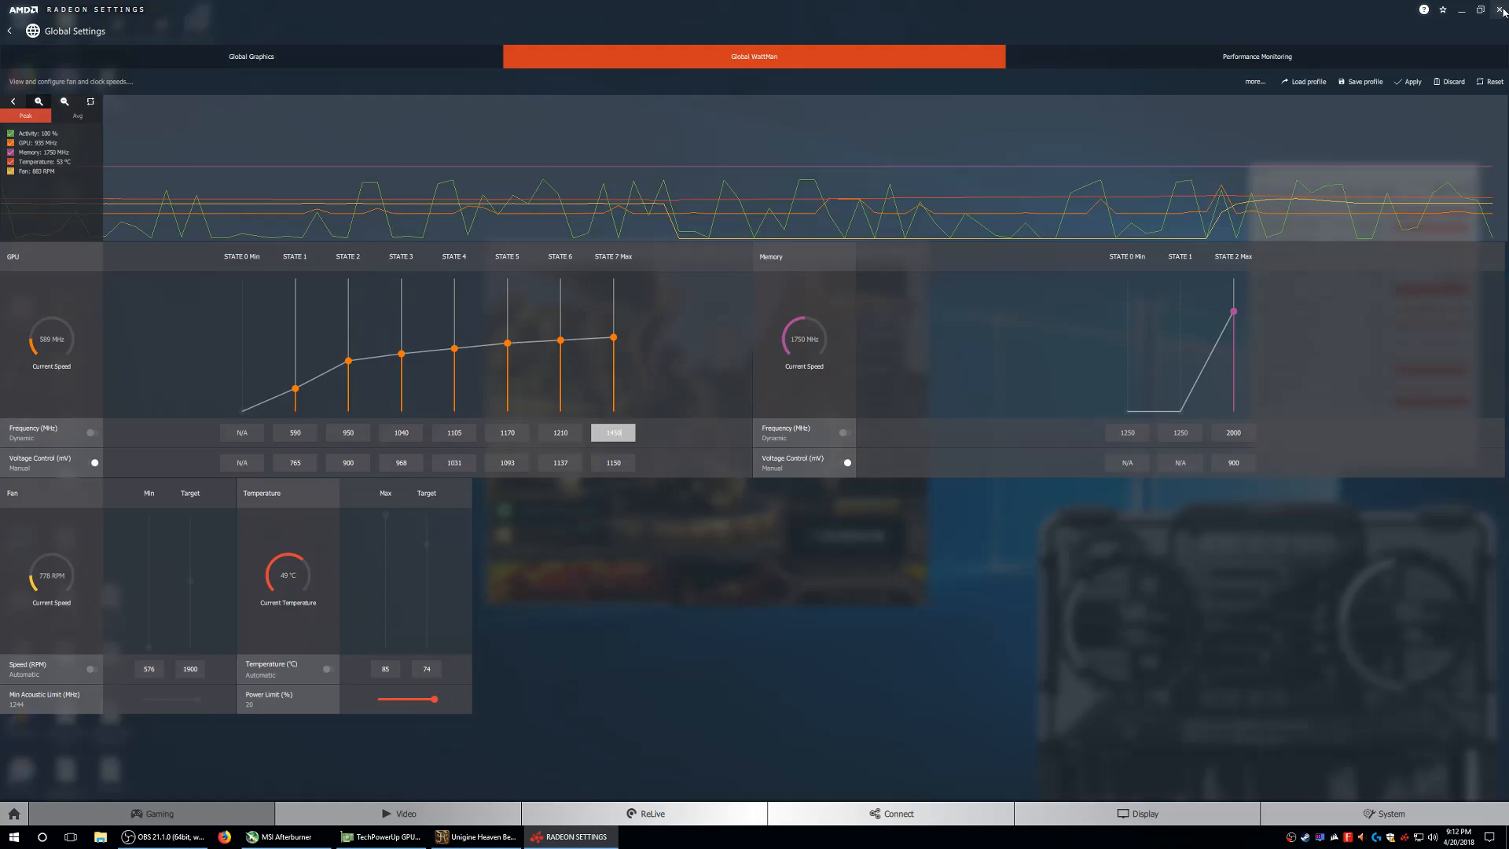
click(1490, 82)
click(1084, 444)
click(1499, 10)
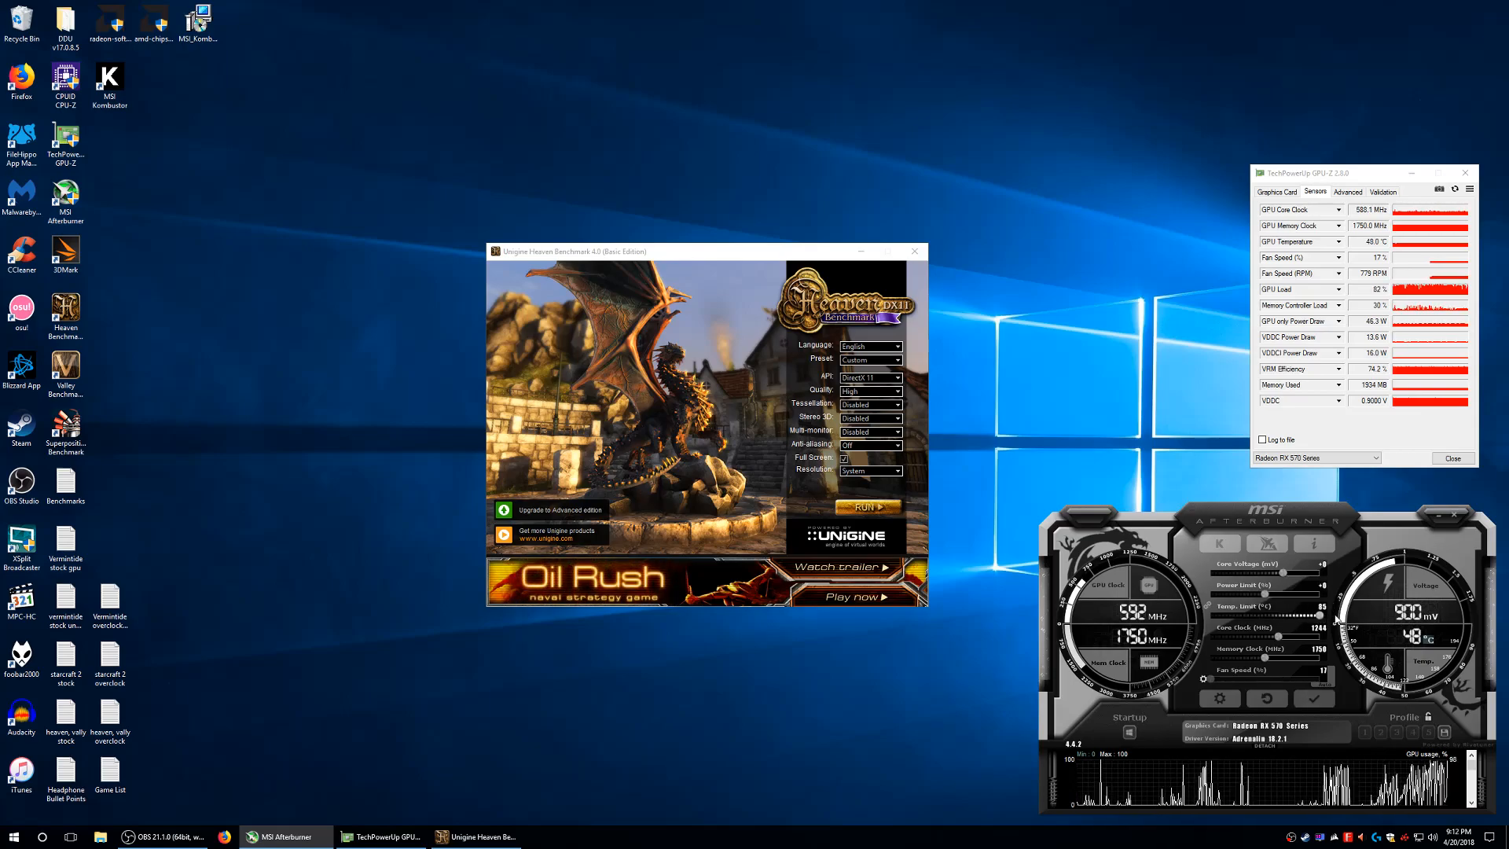
Raise the power limit to +20% in MSI Afterburner and close the Heaven benchmark launcher.
drag(1264, 594, 1320, 594)
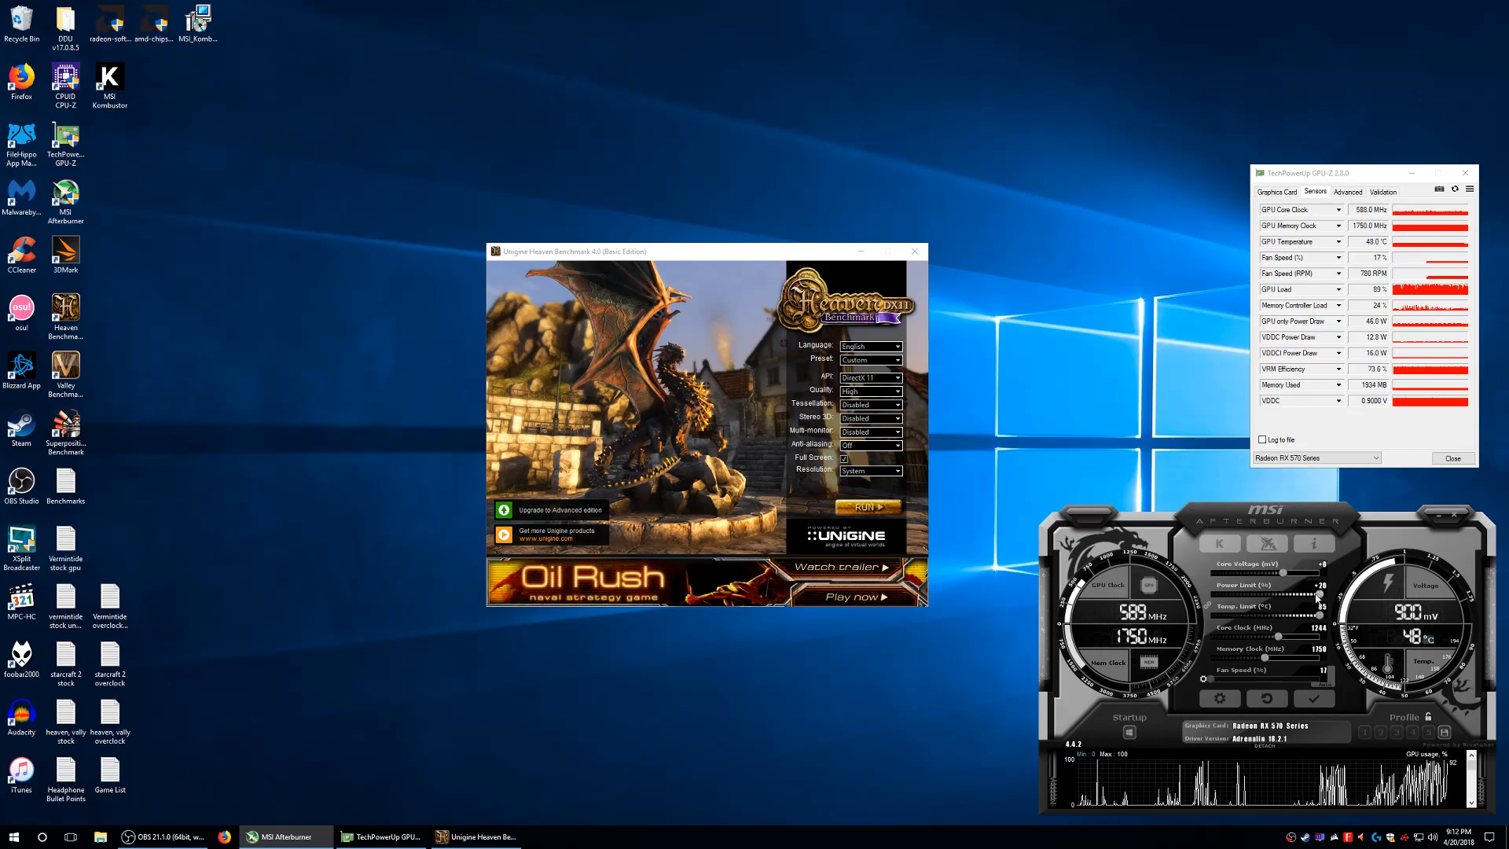
mouse_move(1318, 596)
mouse_down()
mouse_move(1292, 597)
mouse_move(1318, 595)
mouse_up()
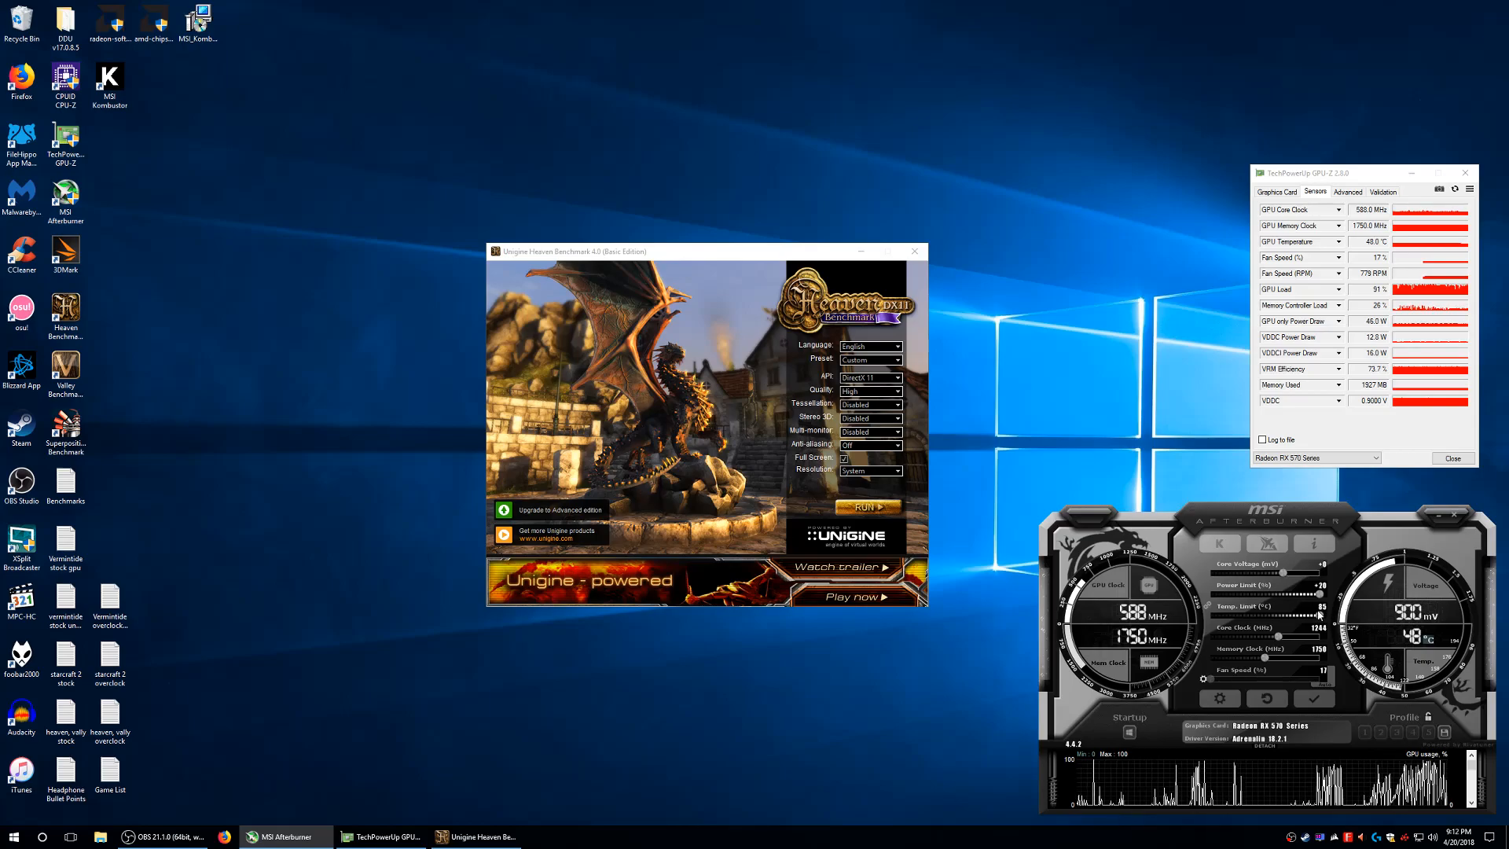
drag(1319, 595, 1320, 595)
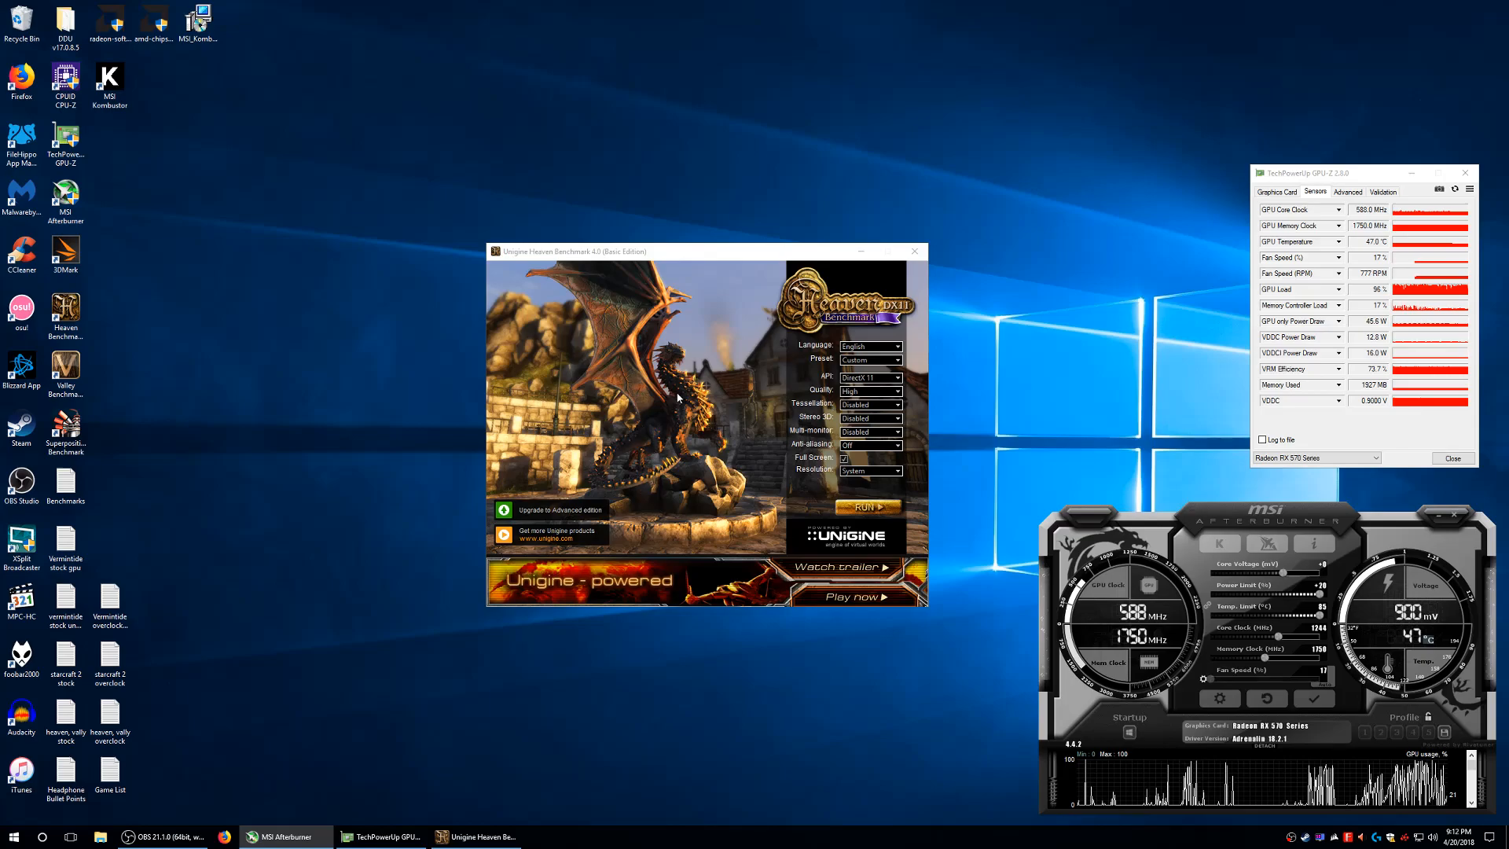
click(915, 251)
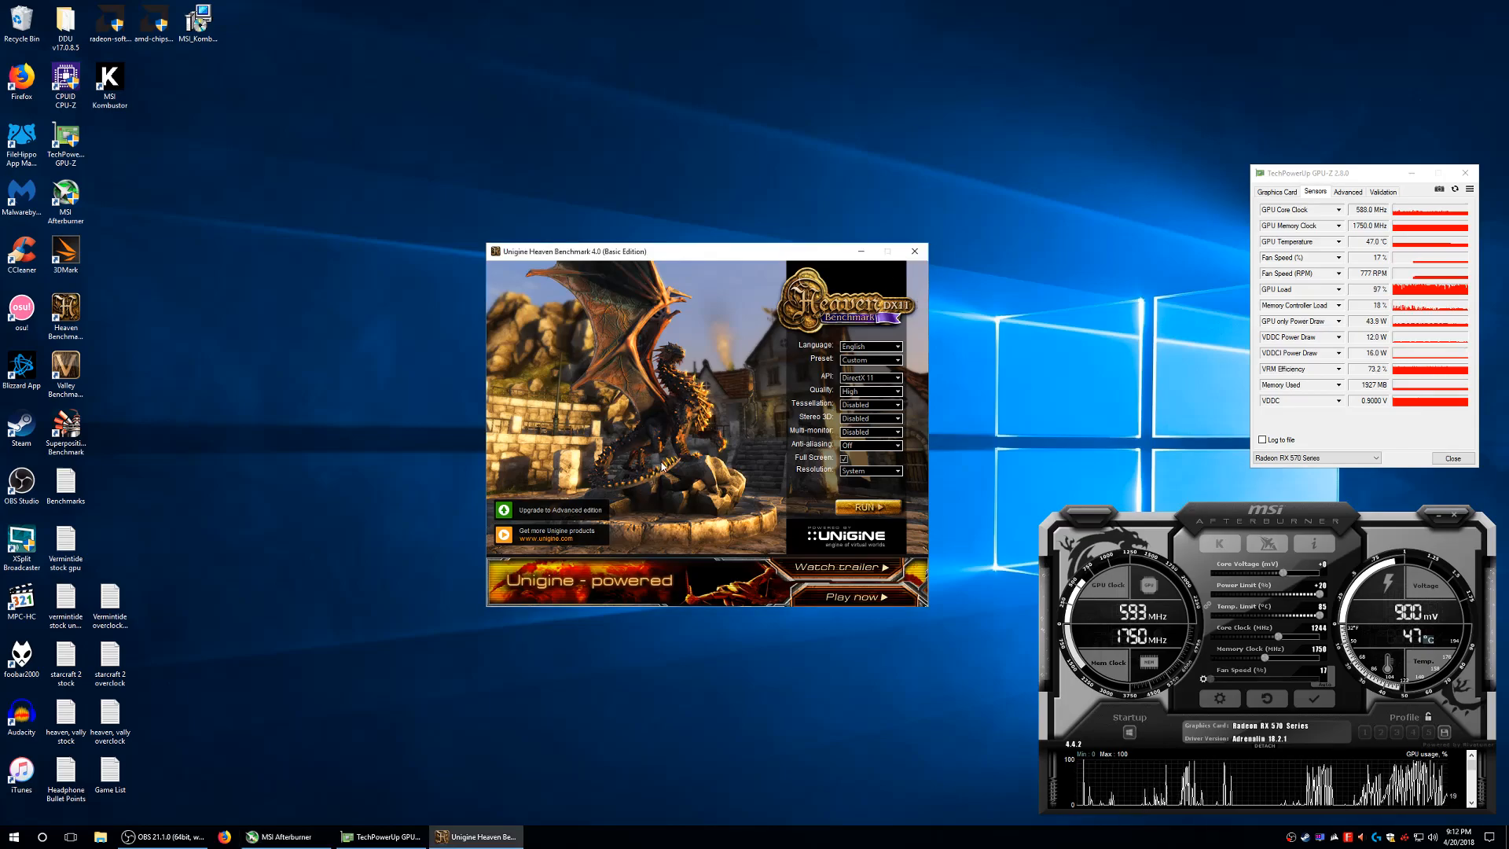
click(915, 251)
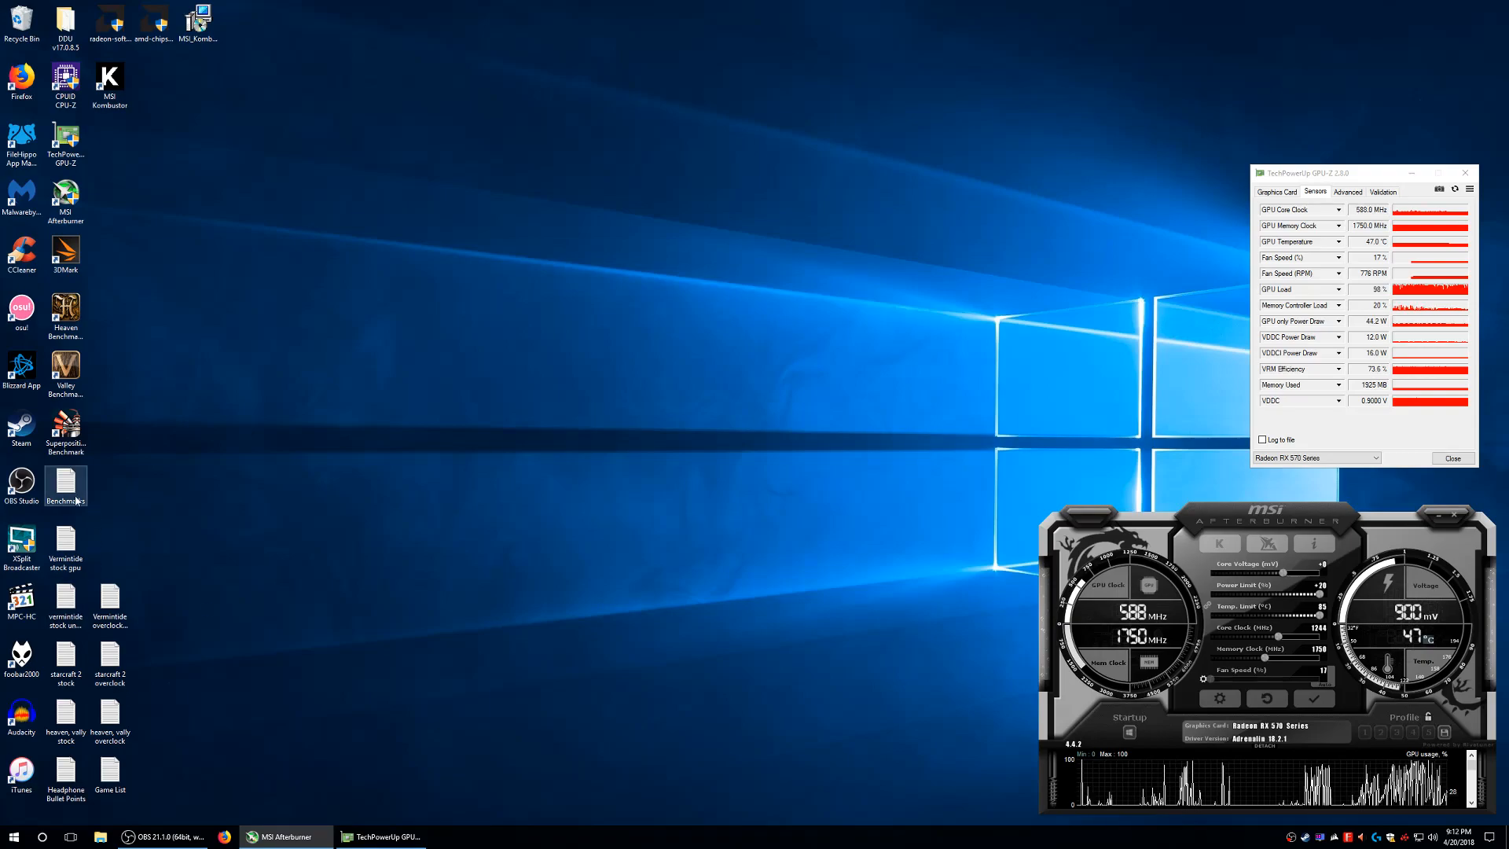
Open the "heaven, vally stock" notes in a maximized window and examine the first configuration's clocks, voltages and power draw.
double_click(66, 716)
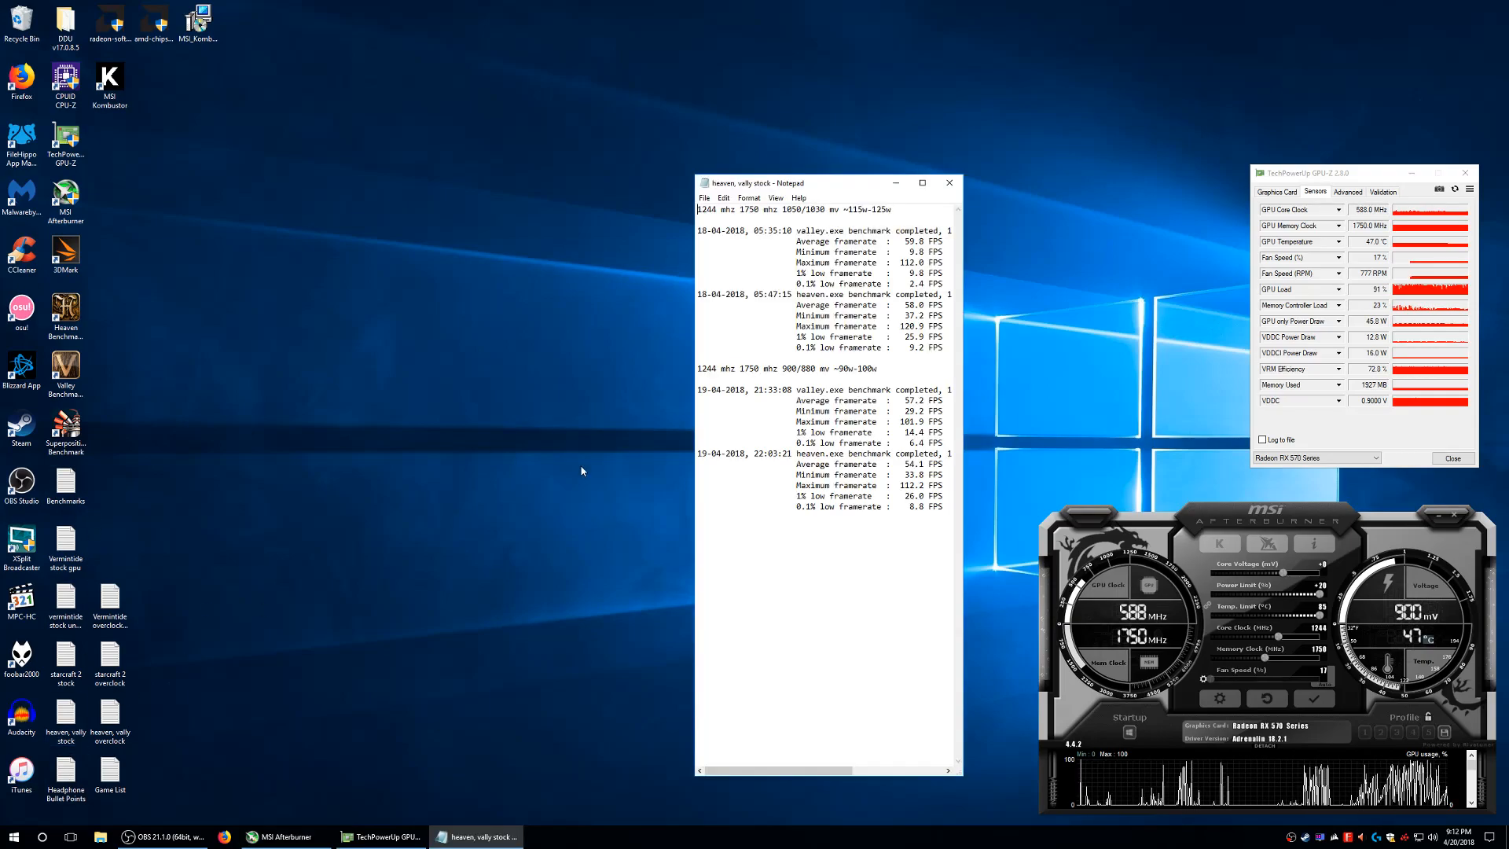
click(922, 184)
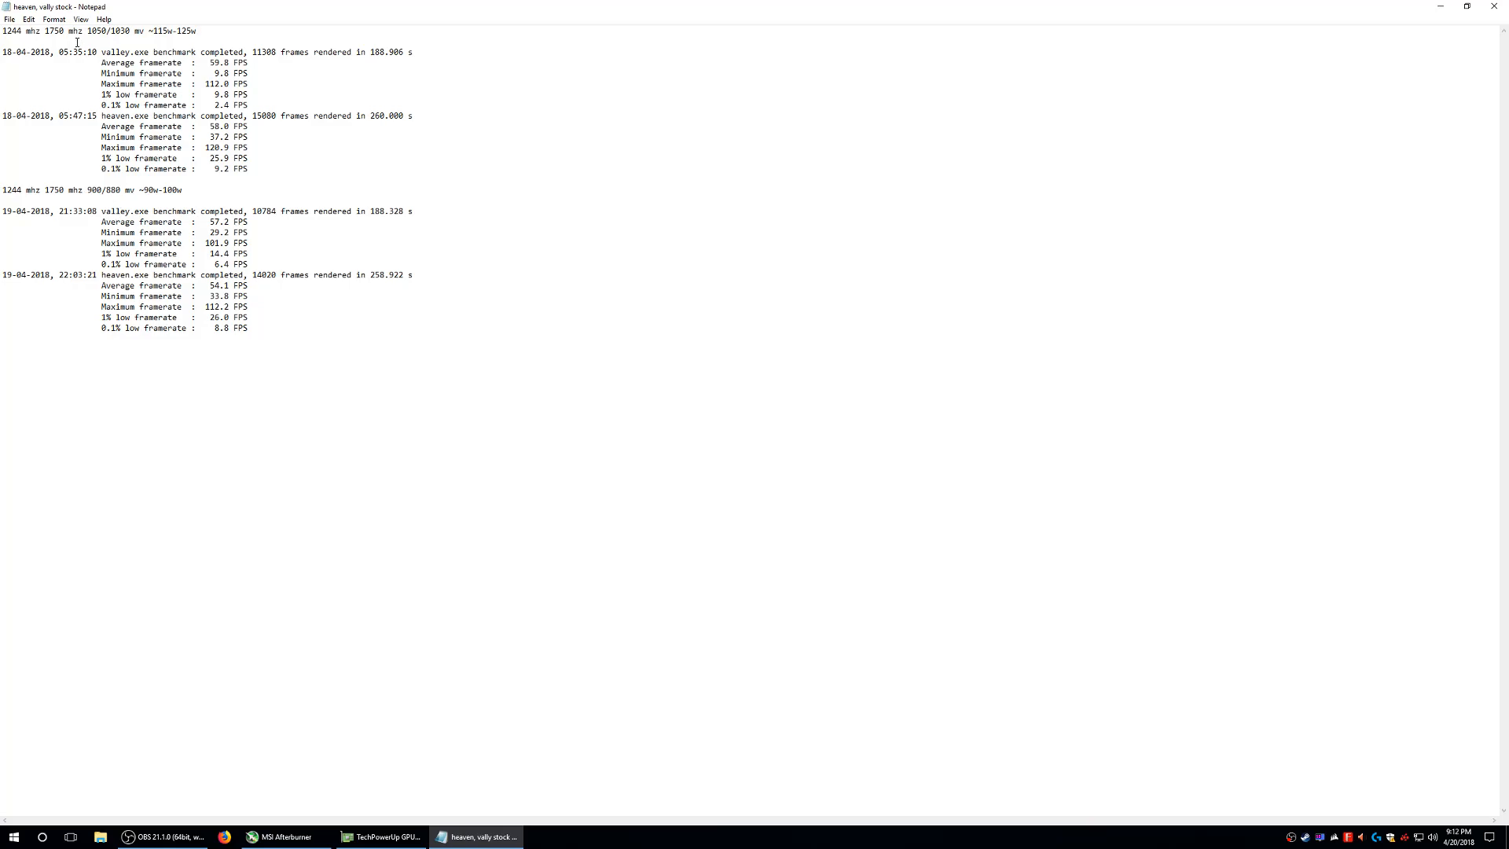
drag(4, 31, 145, 32)
drag(3, 31, 84, 31)
click(149, 31)
drag(150, 31, 199, 29)
Compare the undervolted configuration's noted voltage with GPU-Z's VDDC reading, close GPU-Z, and check the noted power draw.
drag(88, 189, 107, 190)
click(382, 836)
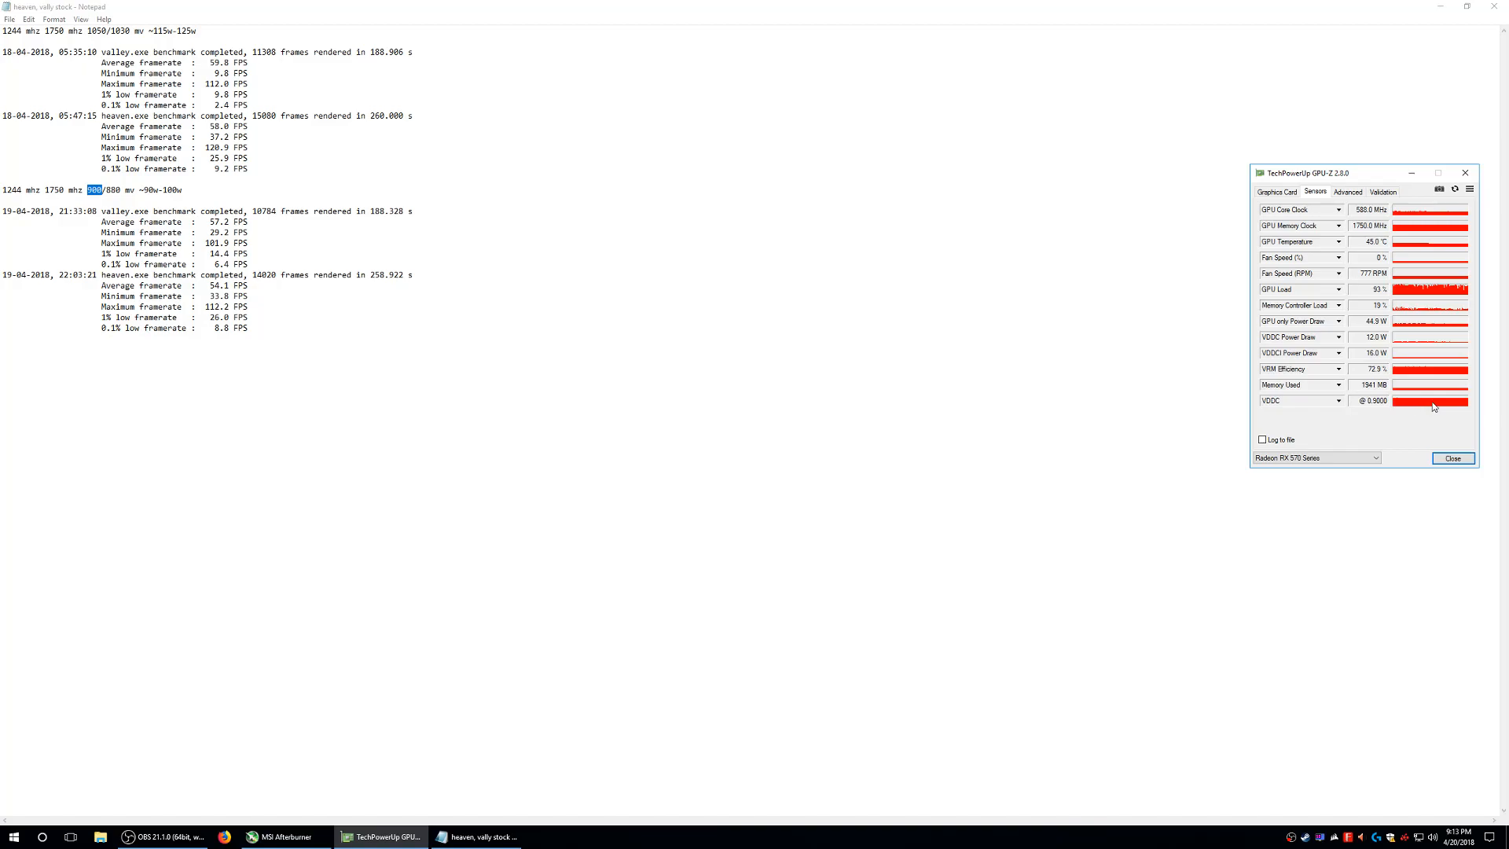
click(1465, 174)
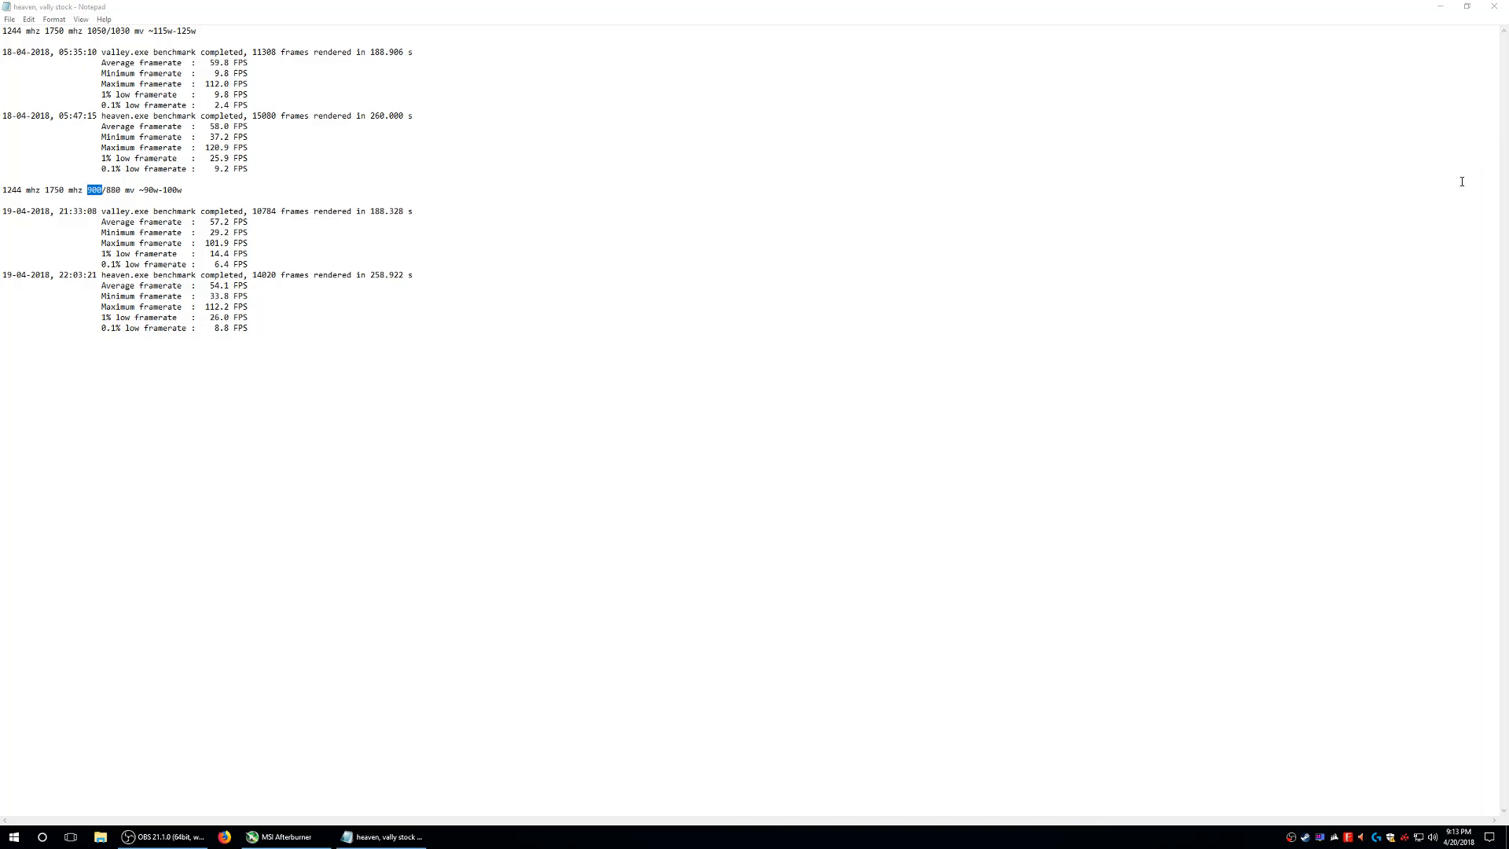
click(121, 190)
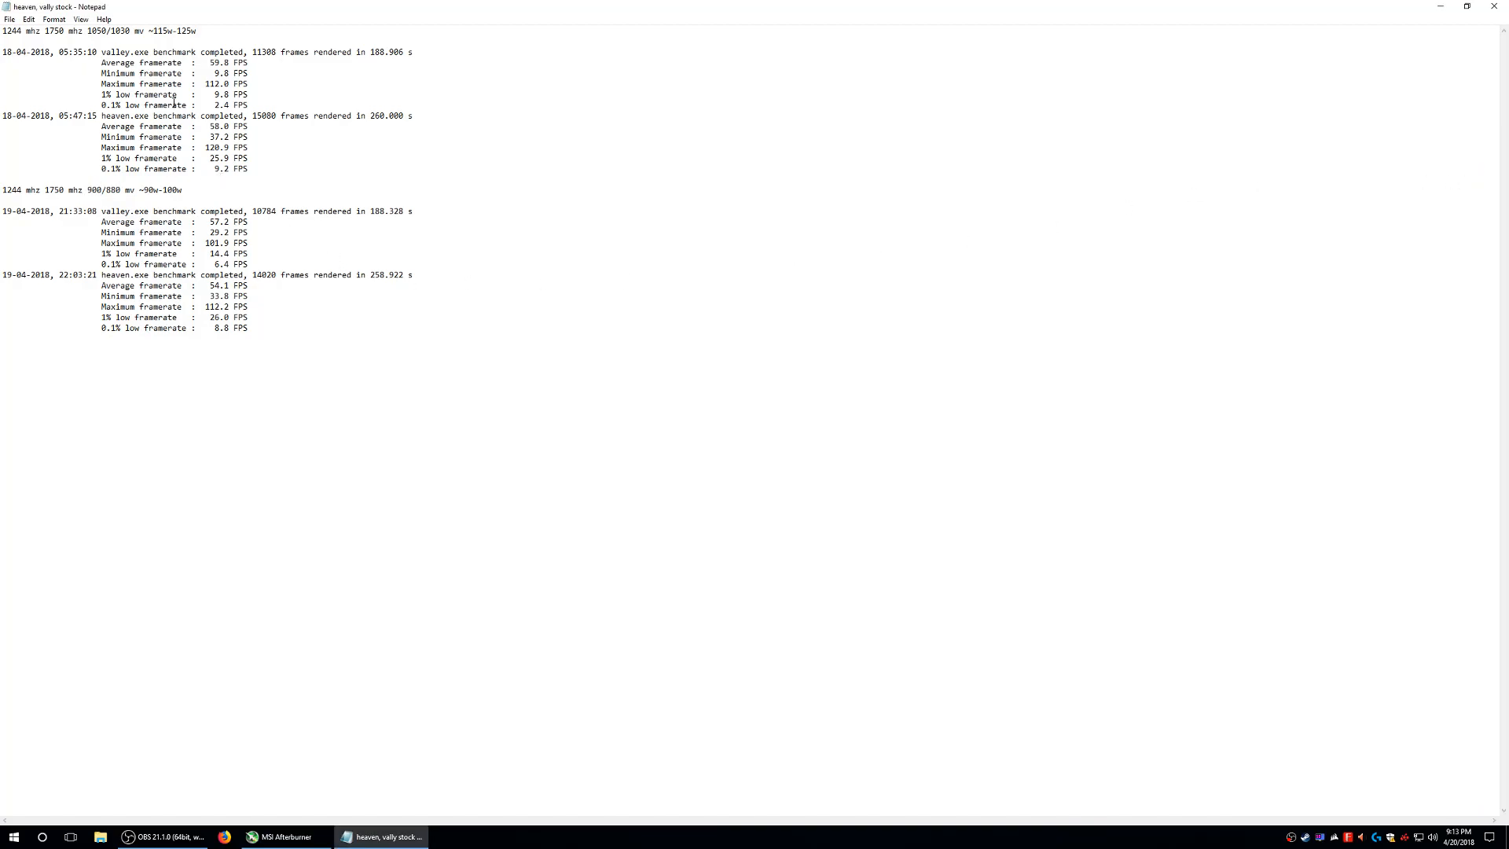
drag(144, 190, 192, 191)
Compare the Valley and Heaven framerates of the stock-voltage and undervolted configurations in the stock notes.
click(248, 196)
drag(204, 220, 252, 221)
drag(257, 100, 187, 61)
drag(264, 106, 261, 73)
drag(248, 169, 150, 116)
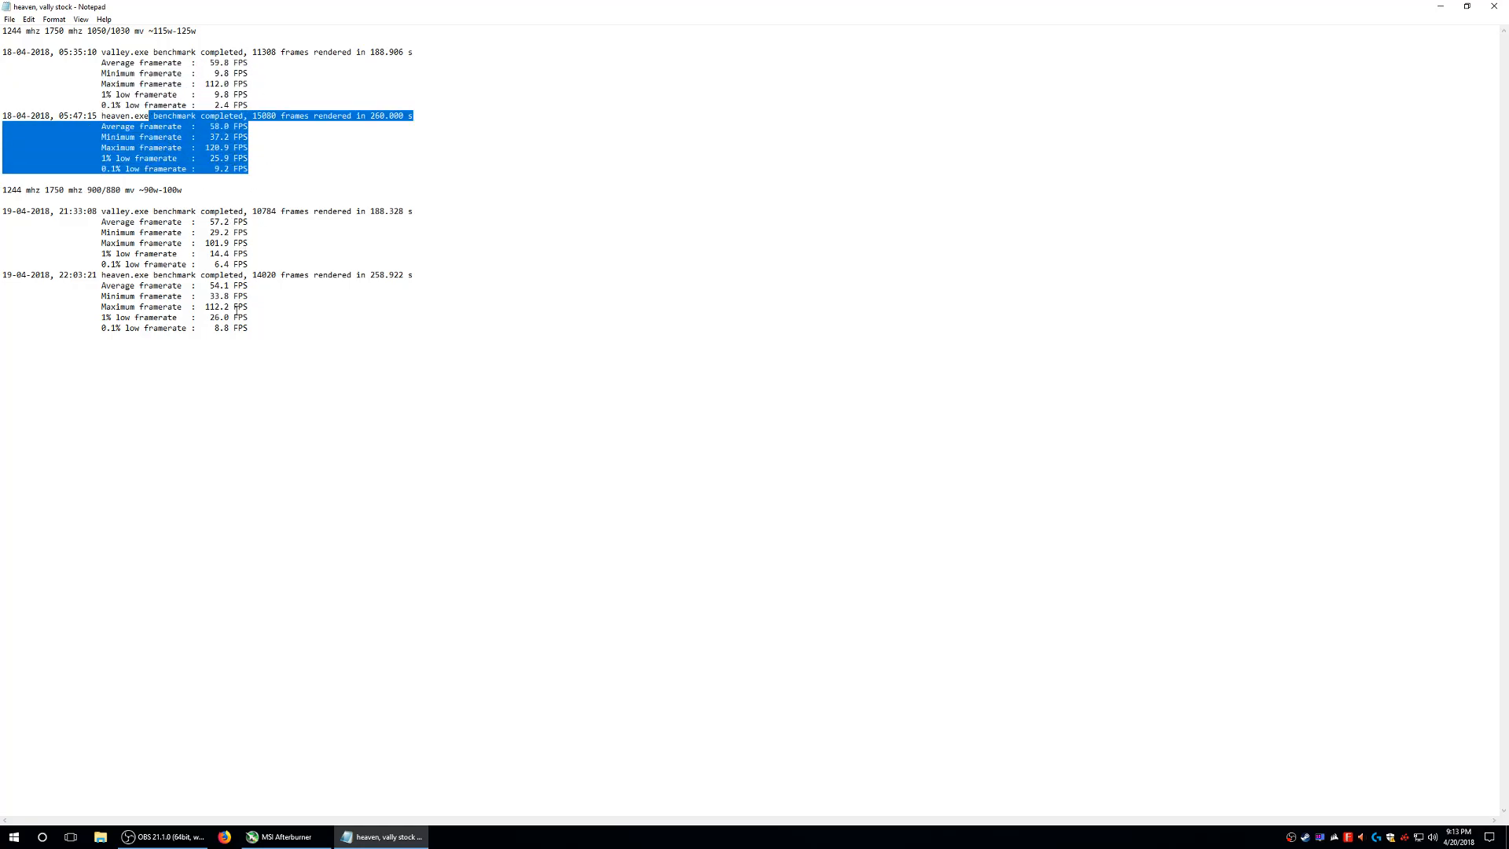
drag(210, 286, 250, 296)
drag(200, 307, 251, 307)
drag(196, 317, 251, 318)
drag(219, 329, 251, 328)
click(269, 332)
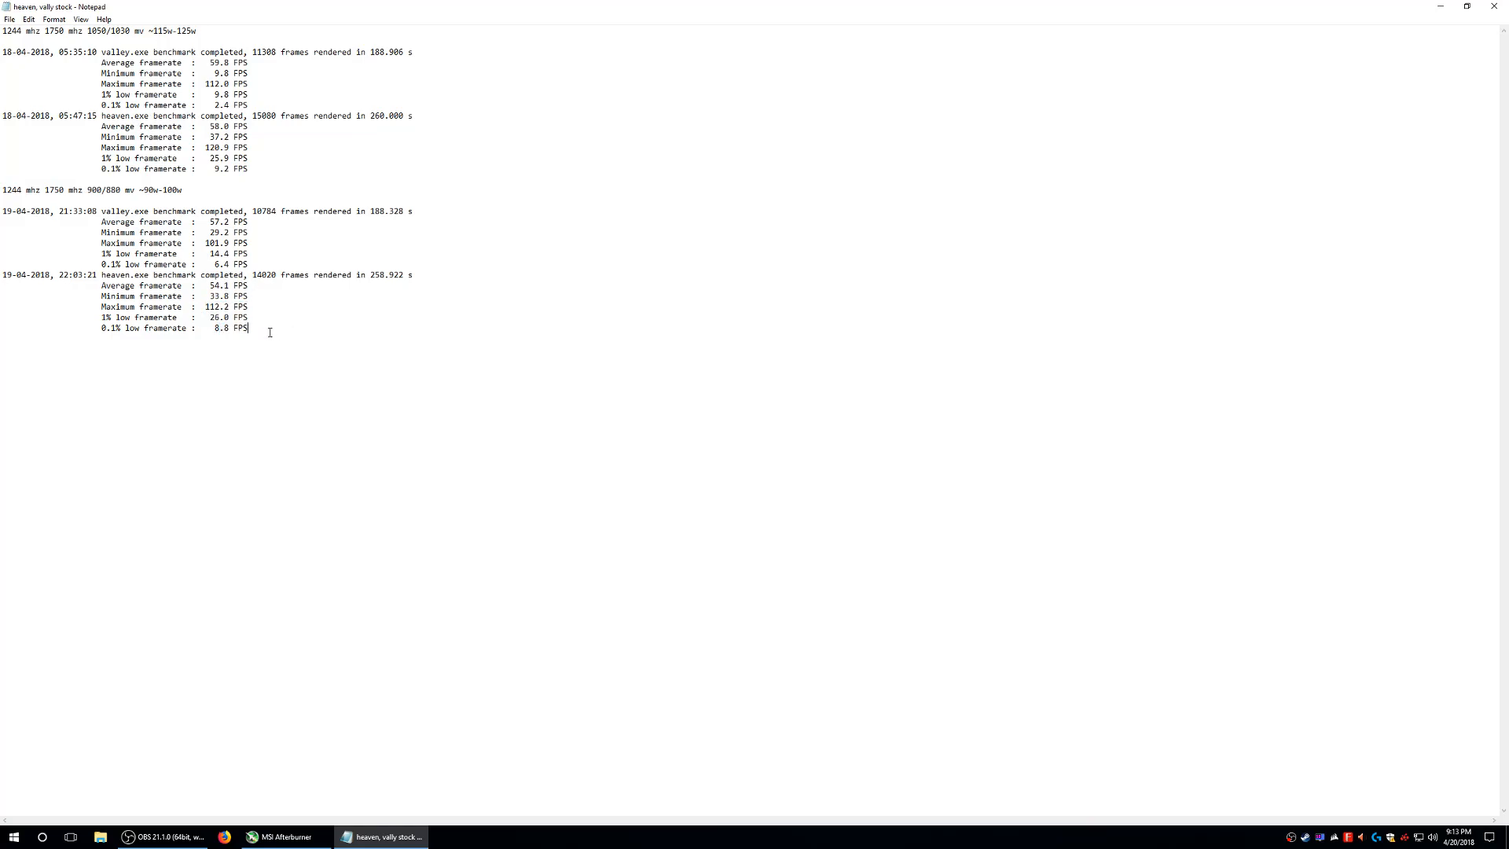
mouse_move(189, 190)
mouse_down()
mouse_move(4, 191)
mouse_move(187, 190)
mouse_up()
Replace the stock notes with a maximized view of "heaven, vally overclock" and compare the three configurations' core and memory clocks.
click(1493, 7)
double_click(110, 715)
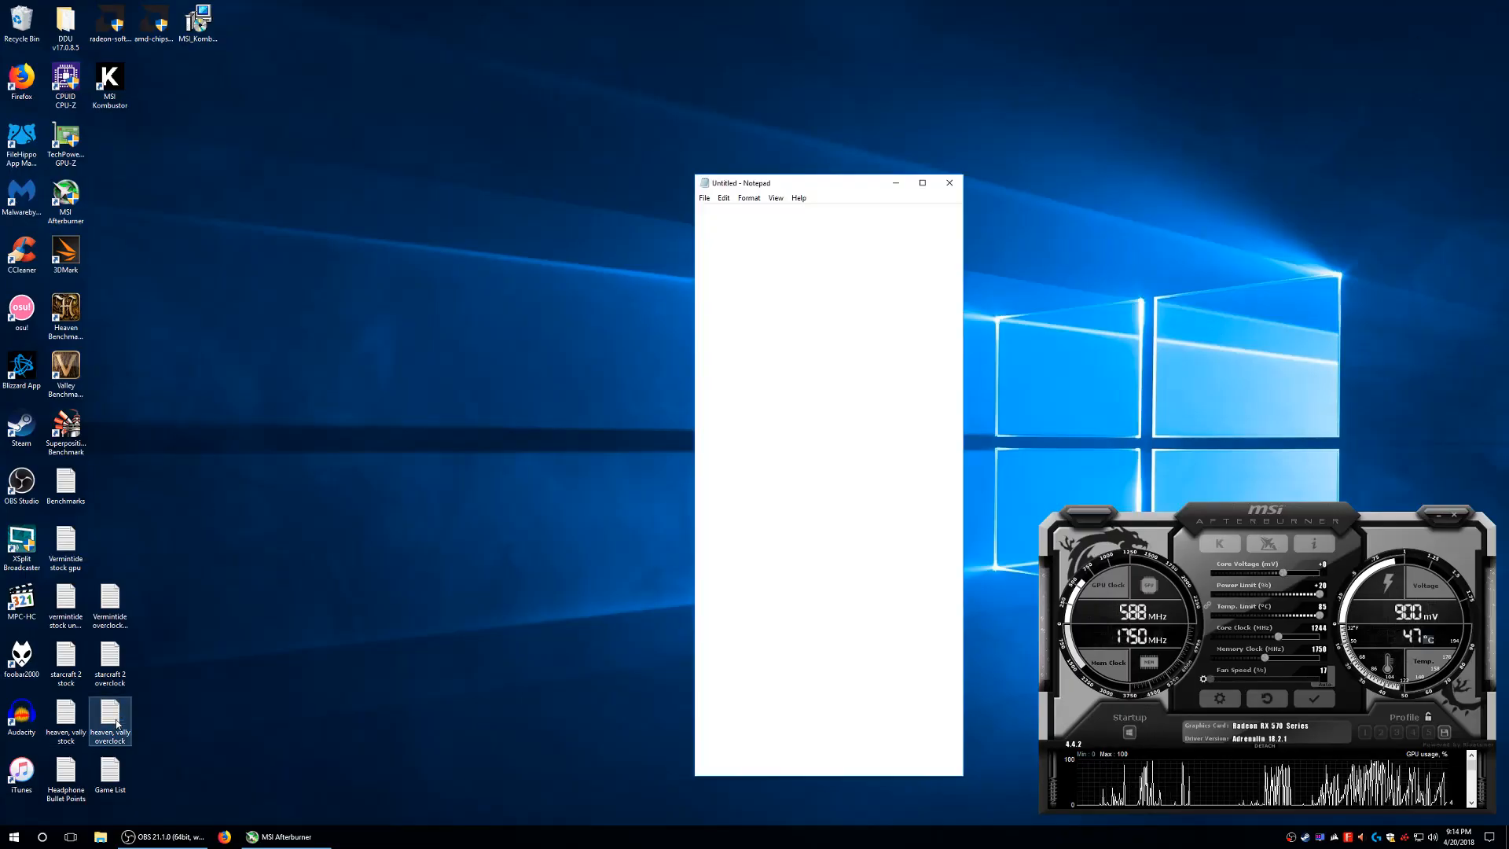
click(922, 183)
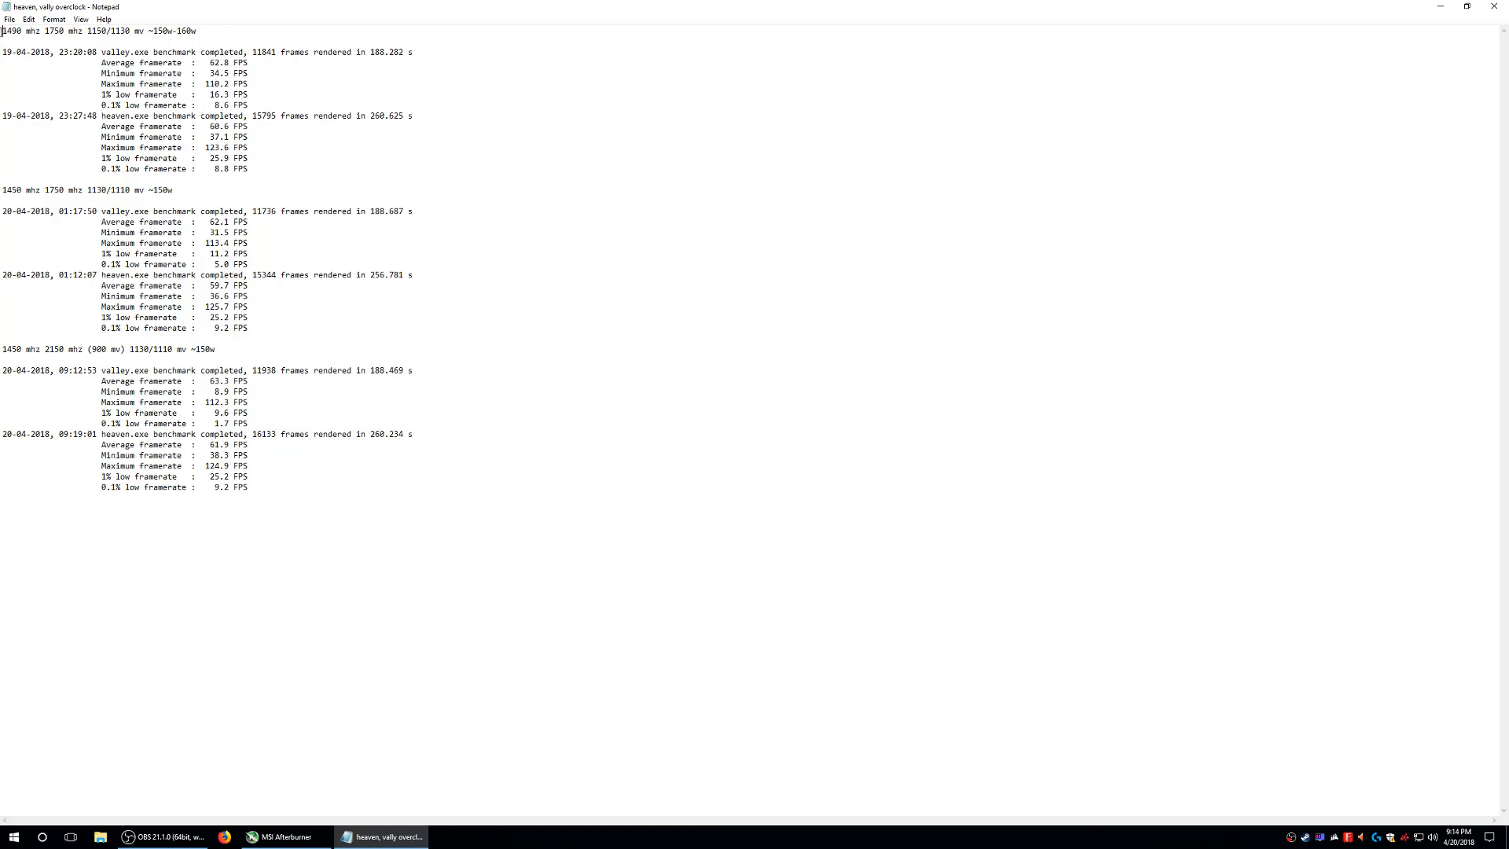
drag(3, 32, 37, 35)
click(26, 31)
drag(4, 31, 40, 32)
drag(3, 189, 42, 190)
drag(7, 349, 119, 350)
drag(129, 349, 151, 348)
Compare the voltages and power draw noted for the three overclock configurations.
drag(87, 31, 111, 32)
drag(88, 189, 111, 191)
drag(129, 349, 145, 349)
click(155, 30)
drag(89, 31, 201, 31)
drag(87, 190, 148, 190)
drag(256, 352, 188, 341)
click(190, 341)
Compare the Valley average framerates of the three overclock configurations against their core and memory clocks.
drag(2, 31, 38, 23)
drag(2, 189, 45, 189)
drag(3, 348, 53, 348)
click(260, 233)
drag(255, 61, 207, 63)
drag(251, 221, 202, 223)
drag(253, 381, 206, 382)
drag(41, 348, 82, 346)
drag(250, 381, 210, 380)
Compare the Heaven average framerates across the three overclock configurations.
drag(205, 125, 250, 126)
drag(202, 287, 249, 287)
drag(201, 126, 263, 119)
drag(203, 287, 252, 288)
drag(207, 445, 264, 445)
drag(267, 445, 208, 440)
drag(256, 485, 676, 302)
click(739, 327)
Check the first overclock configuration's core clock against its noted power draw.
drag(143, 31, 206, 32)
click(237, 32)
drag(3, 32, 42, 31)
drag(206, 32, 148, 32)
click(234, 34)
Close the overclock notes, then open "heaven, vally stock" and "heaven, vally overclock" side by side.
click(1493, 6)
double_click(67, 719)
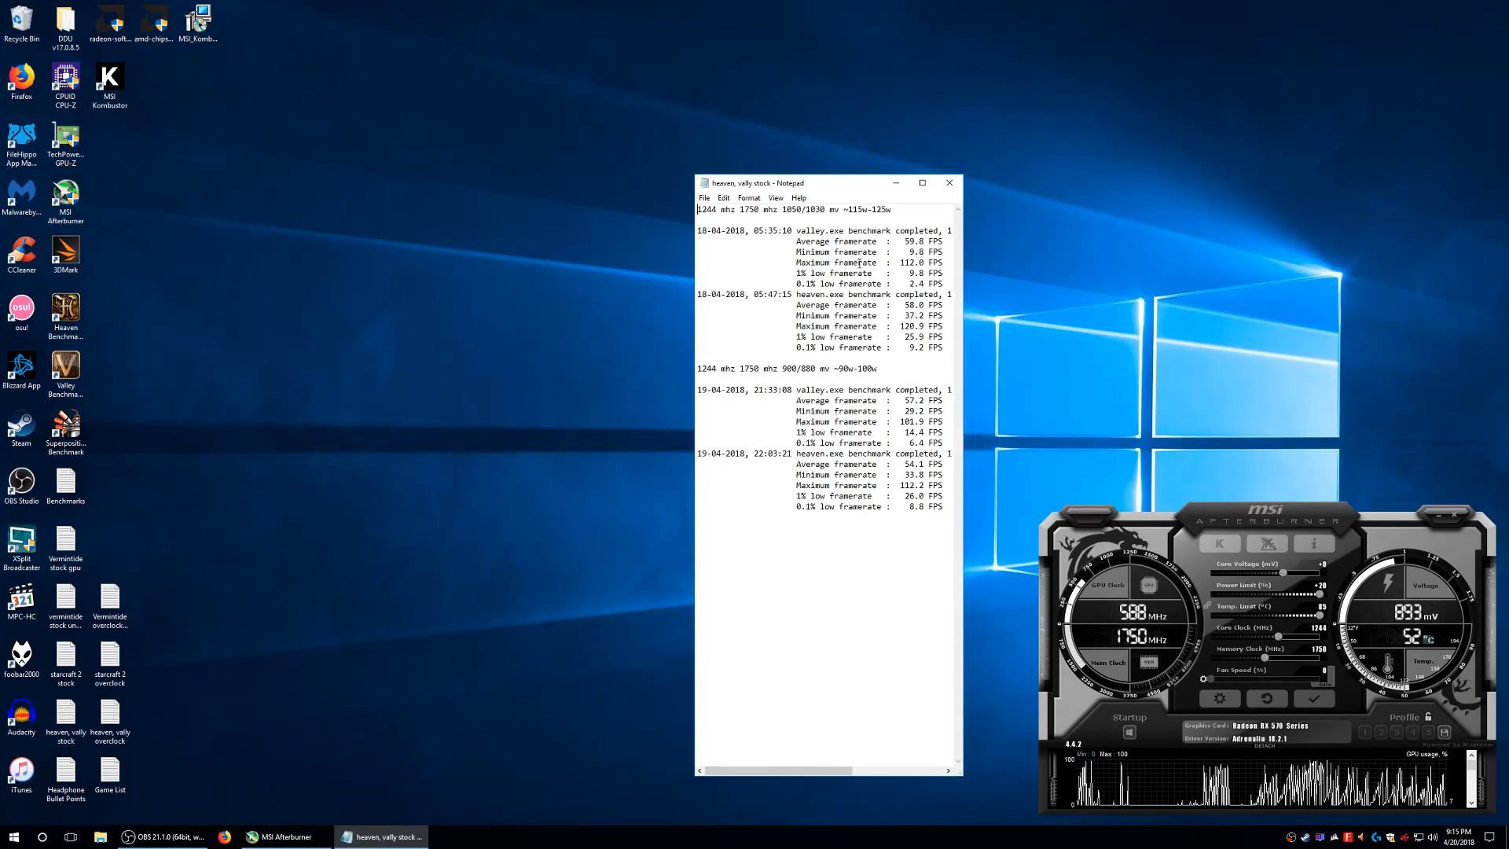
click(889, 209)
drag(891, 209, 537, 188)
click(124, 724)
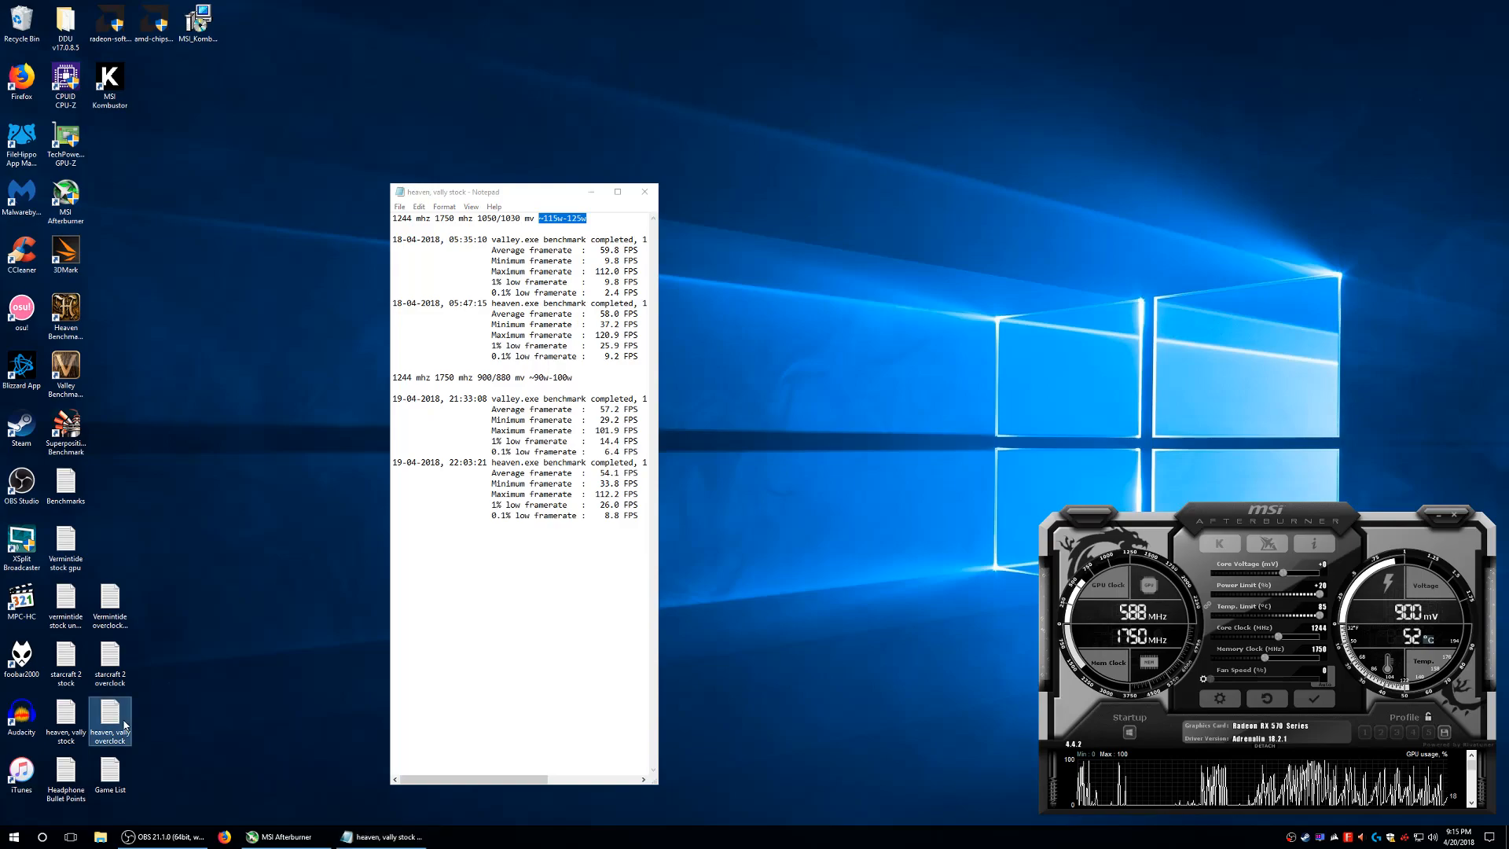
double_click(124, 724)
drag(817, 185, 796, 189)
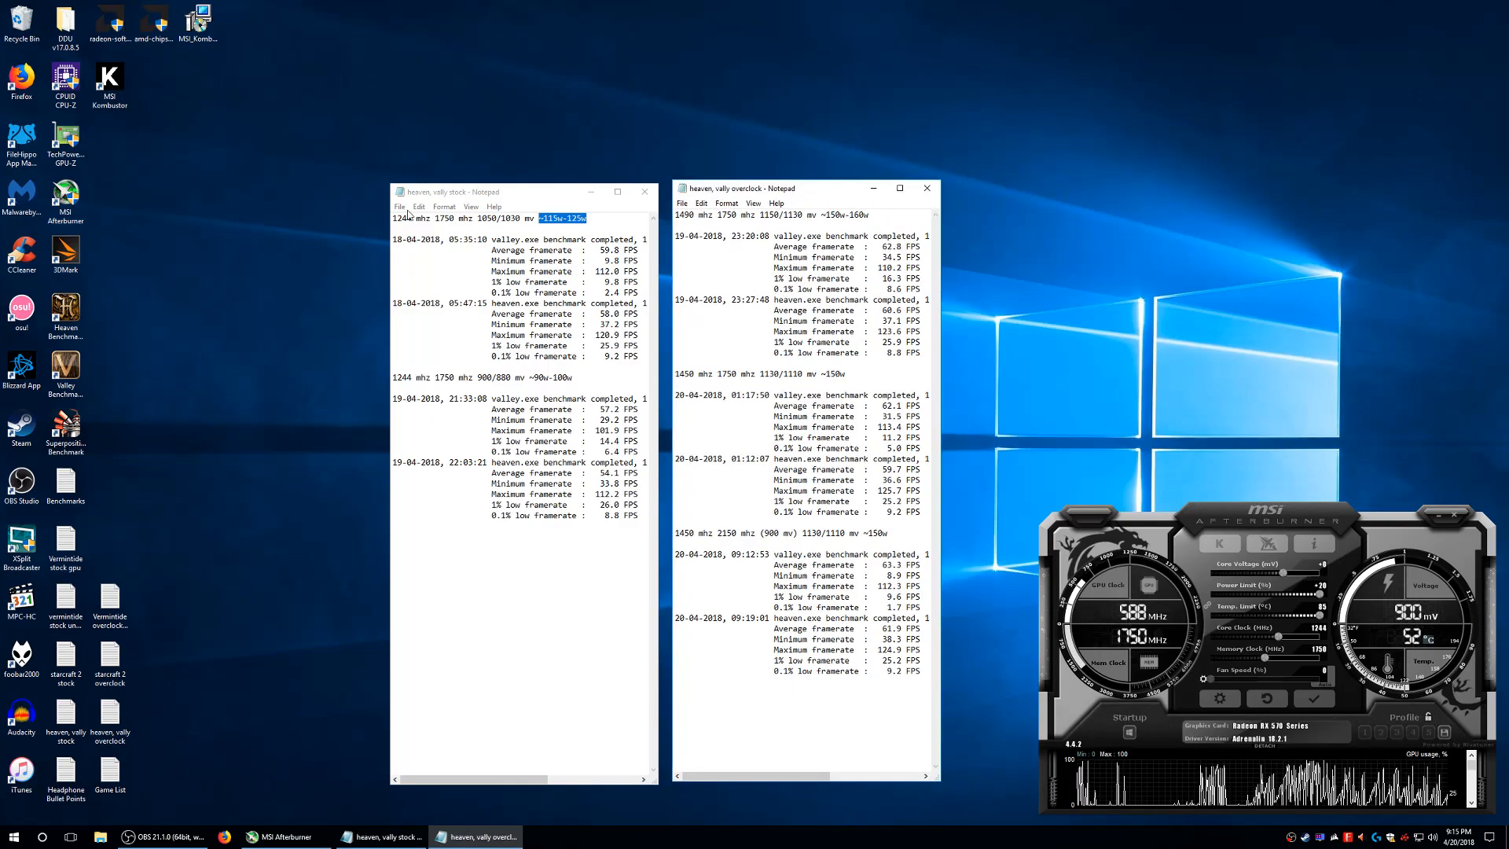
Compare the Valley and Heaven average framerates of the undervolted stock configuration and the 2150 MHz memory overclock.
drag(393, 218, 587, 217)
drag(396, 376, 626, 418)
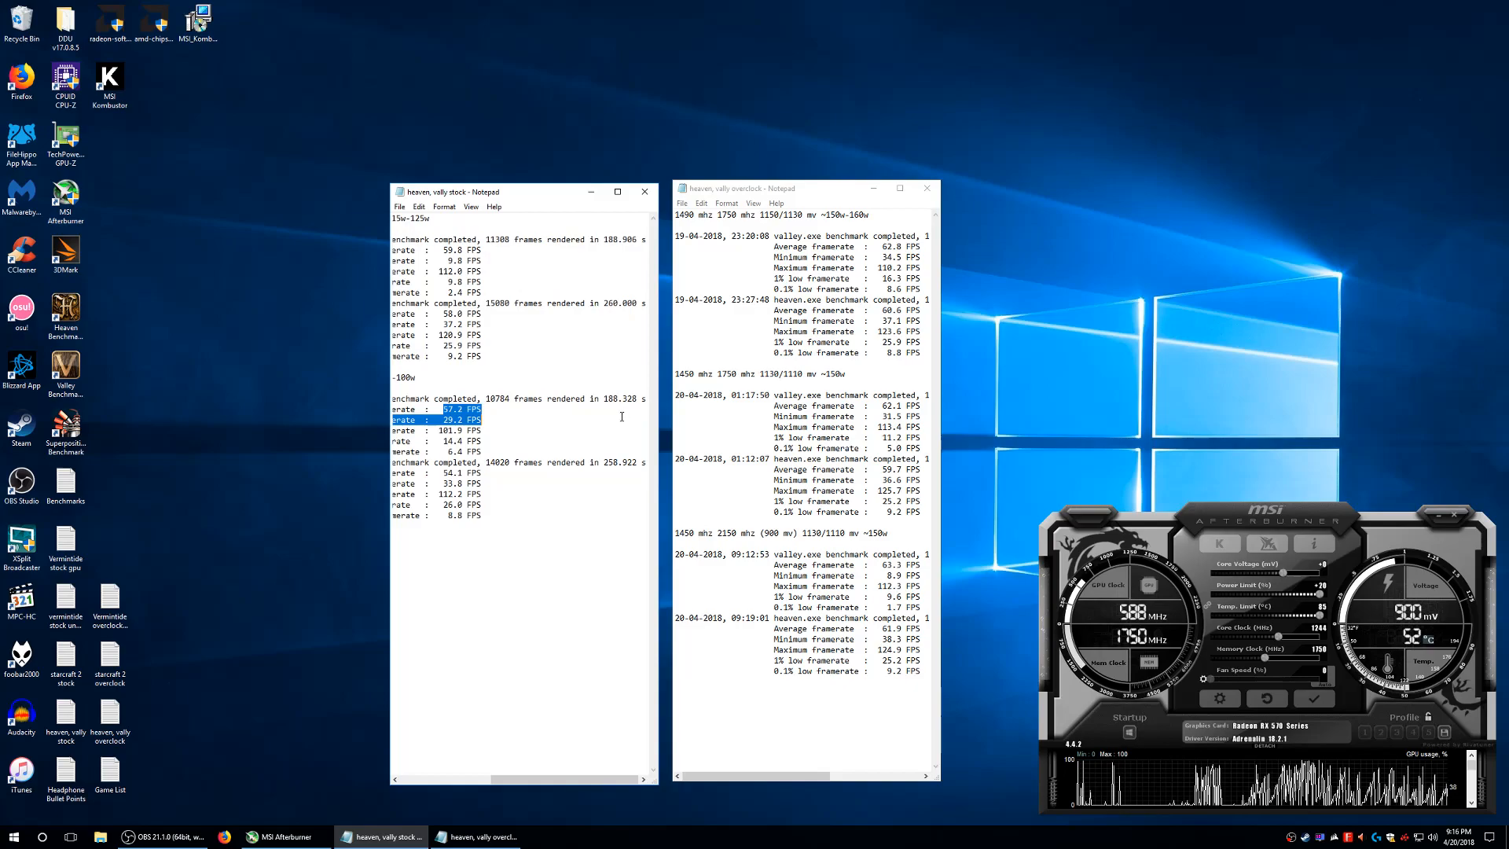
click(440, 474)
drag(440, 474, 506, 475)
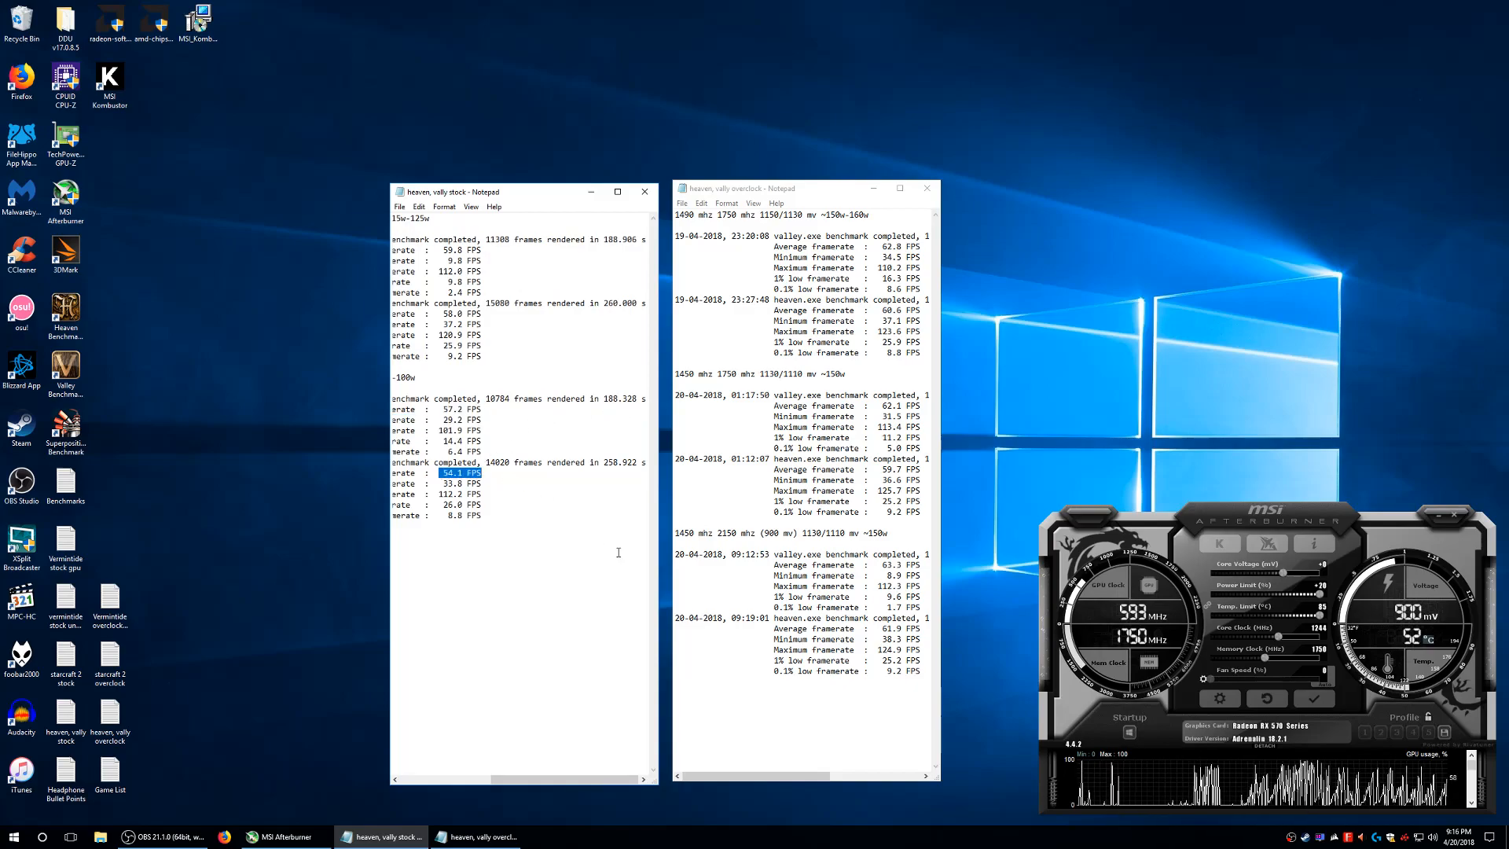
drag(877, 564, 921, 565)
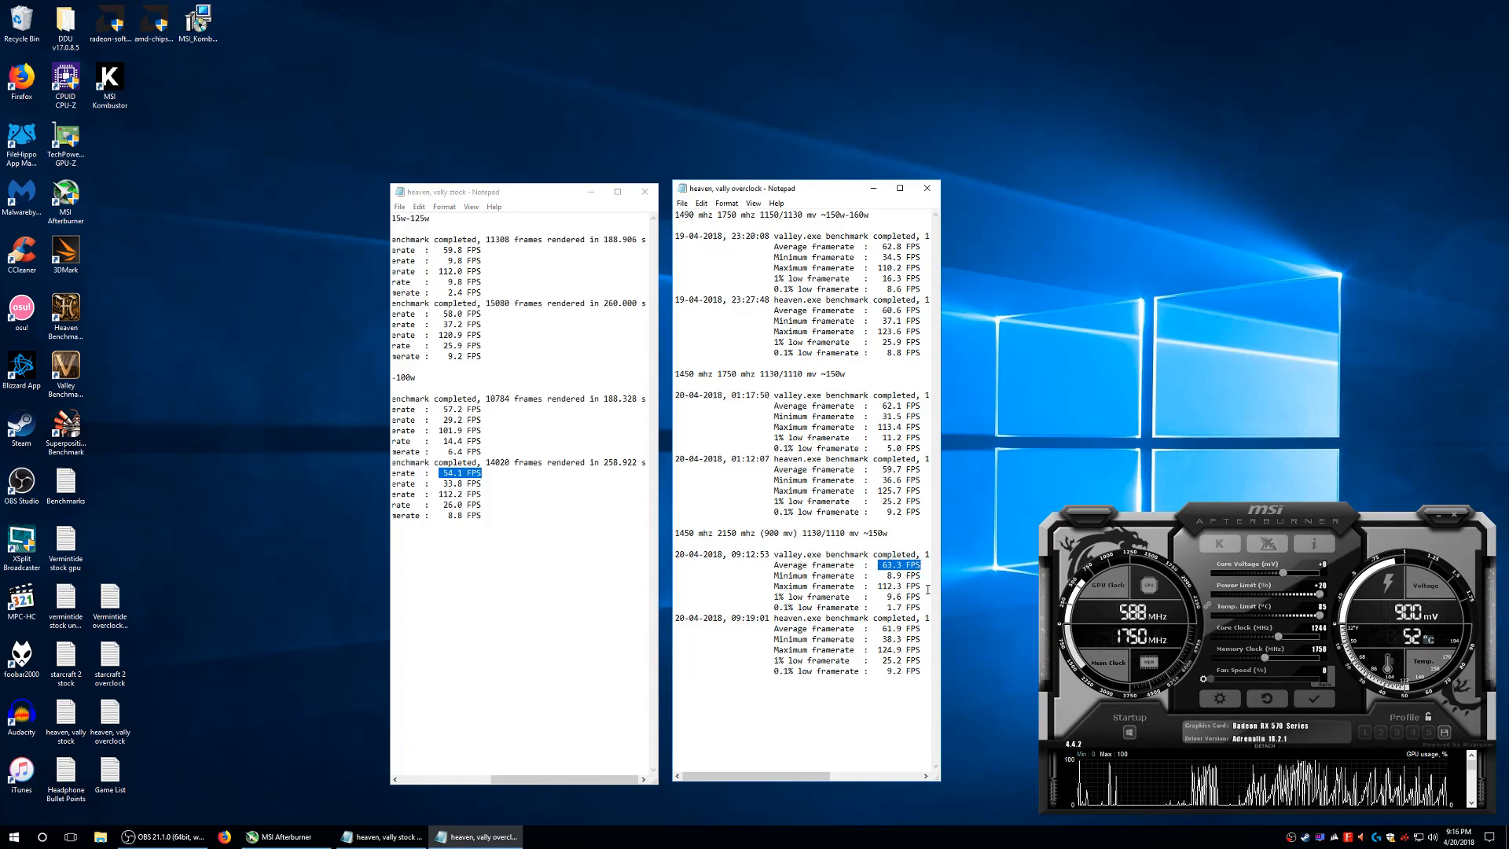
drag(881, 628, 922, 633)
Compare the power draw of the 2150 MHz memory overclock with the undervolted configuration, and check the overclock's Valley average.
drag(873, 532, 889, 532)
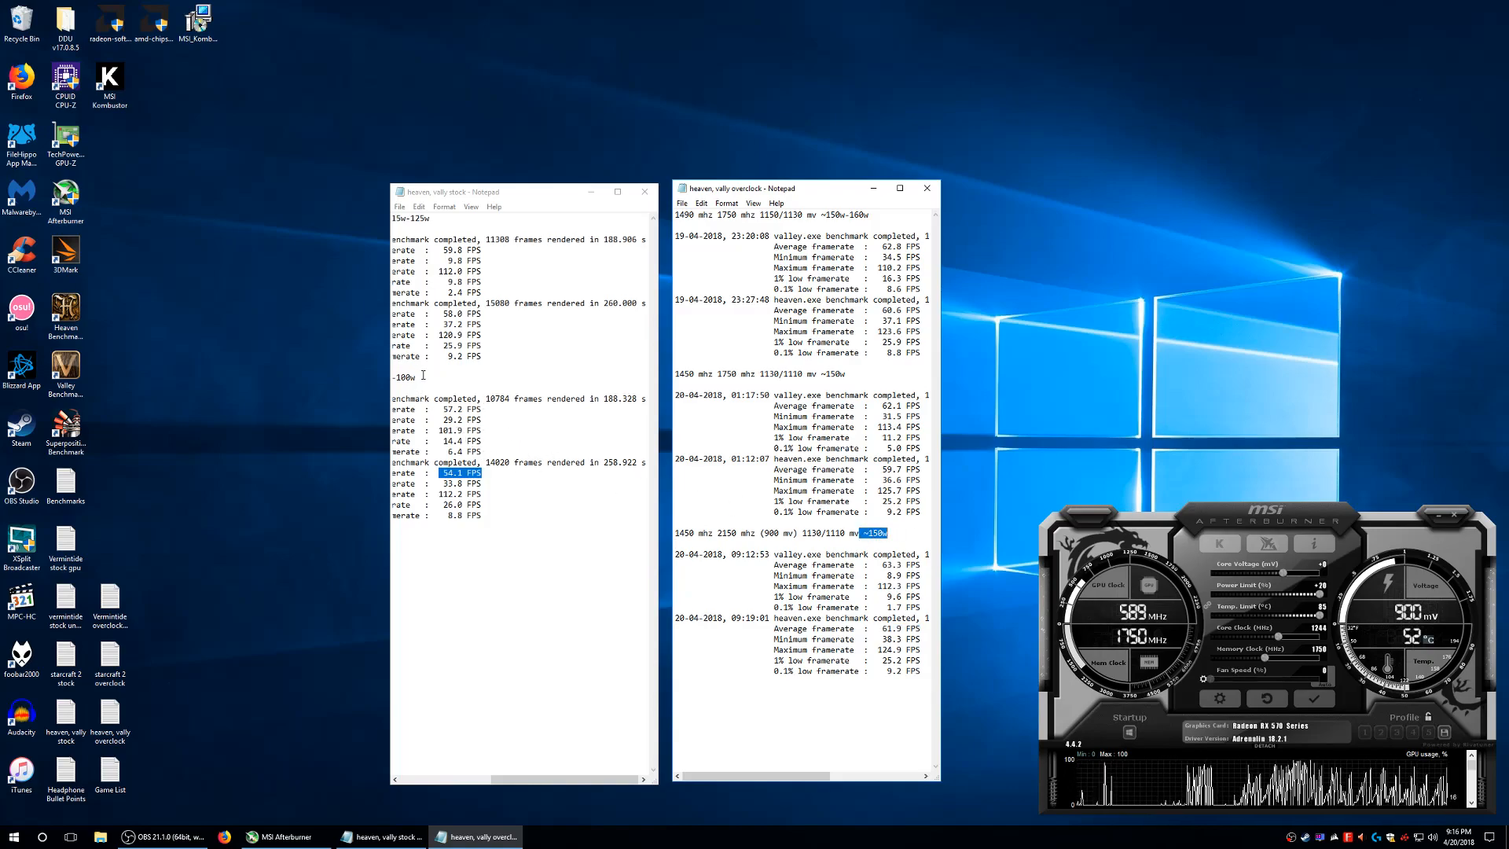
drag(422, 376, 391, 377)
drag(575, 377, 535, 377)
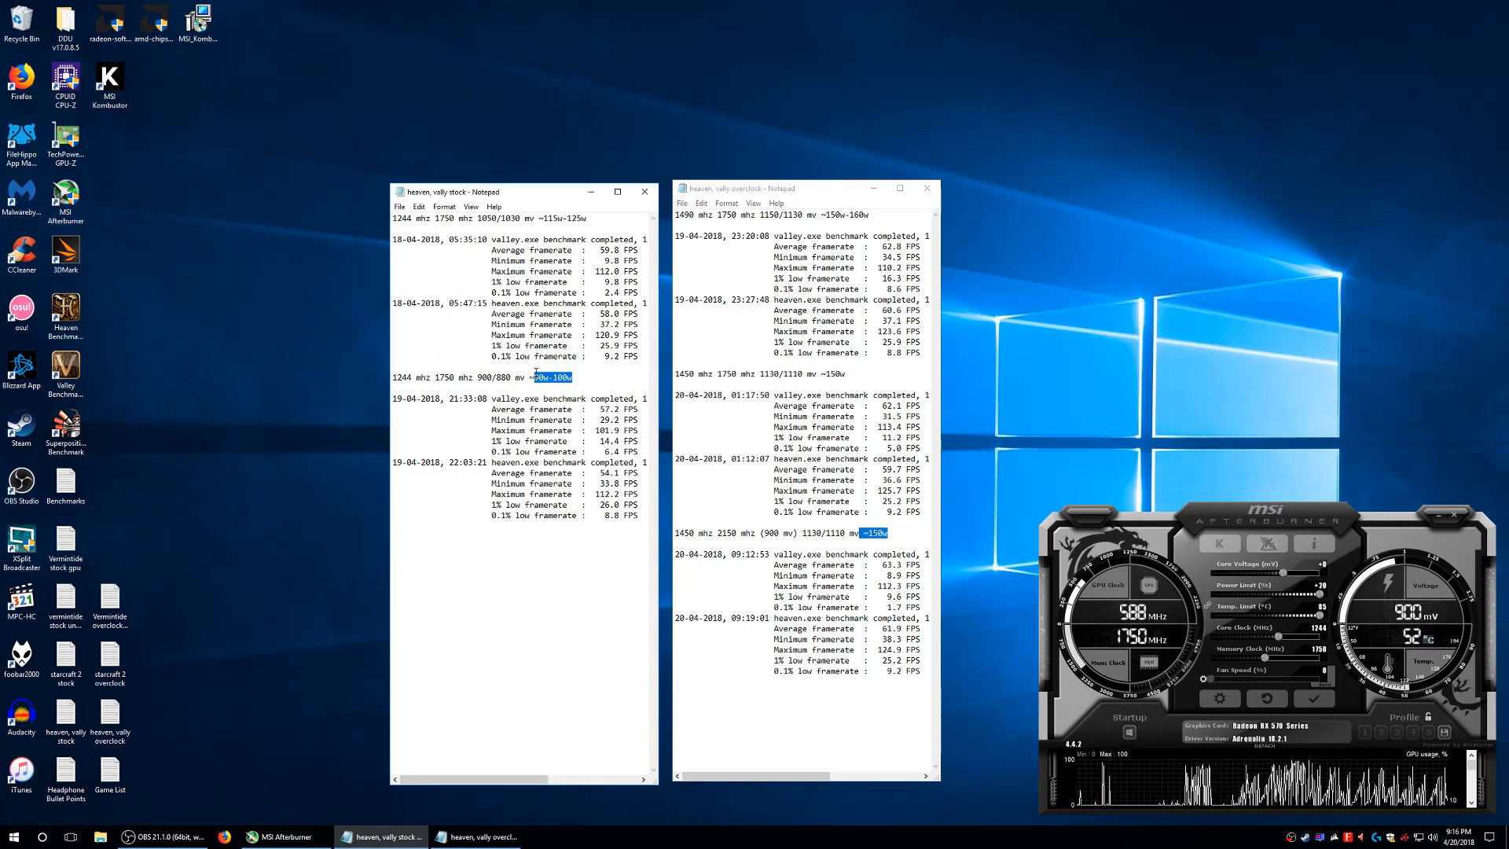
click(886, 542)
drag(888, 533, 926, 564)
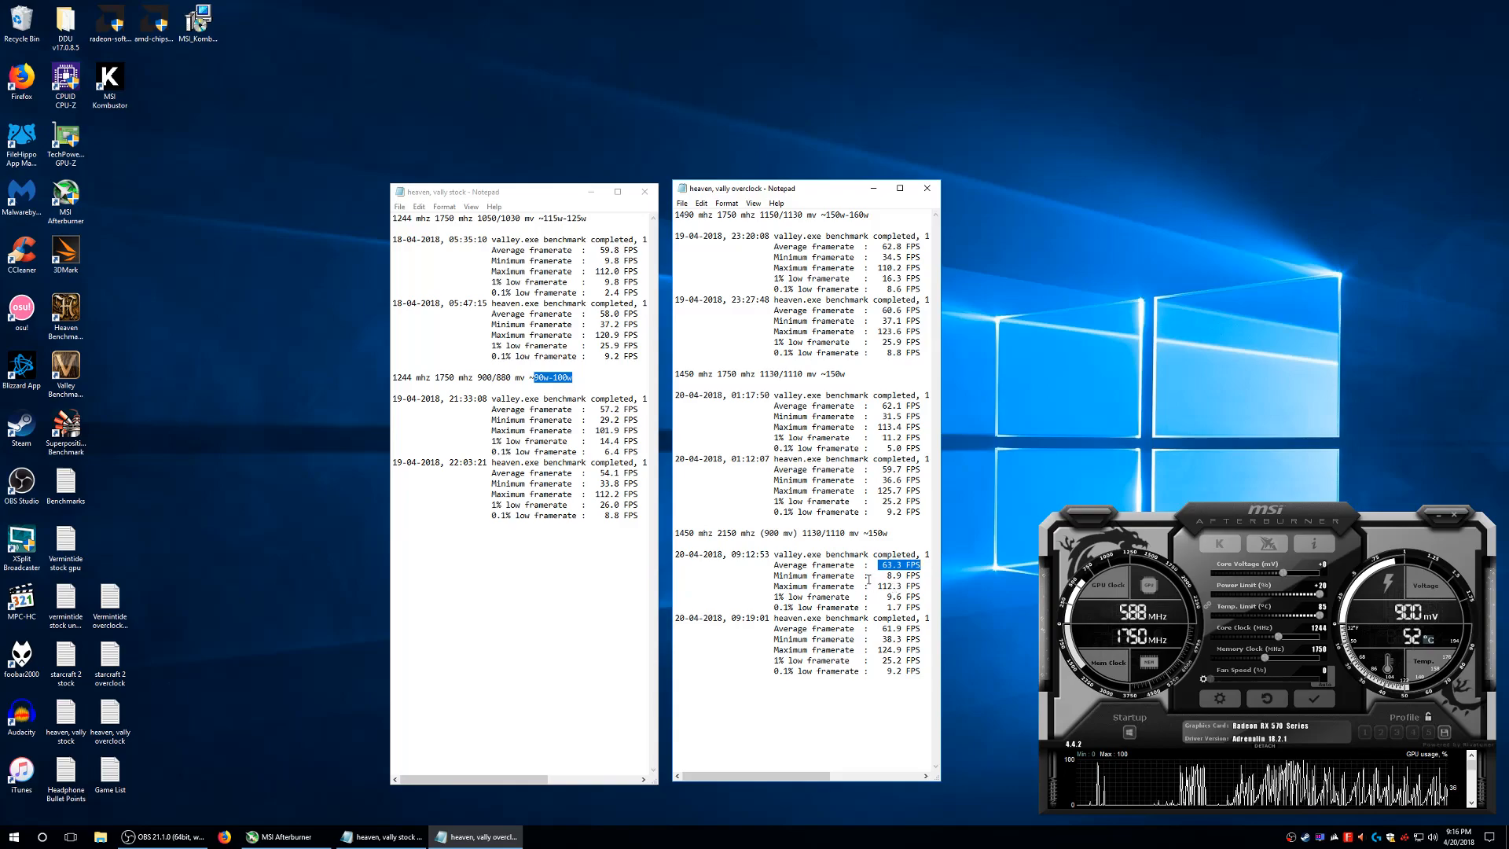
Examine the undervolted configuration's memory clock, voltage and power draw in the stock notes.
click(473, 377)
drag(434, 379, 475, 378)
click(434, 378)
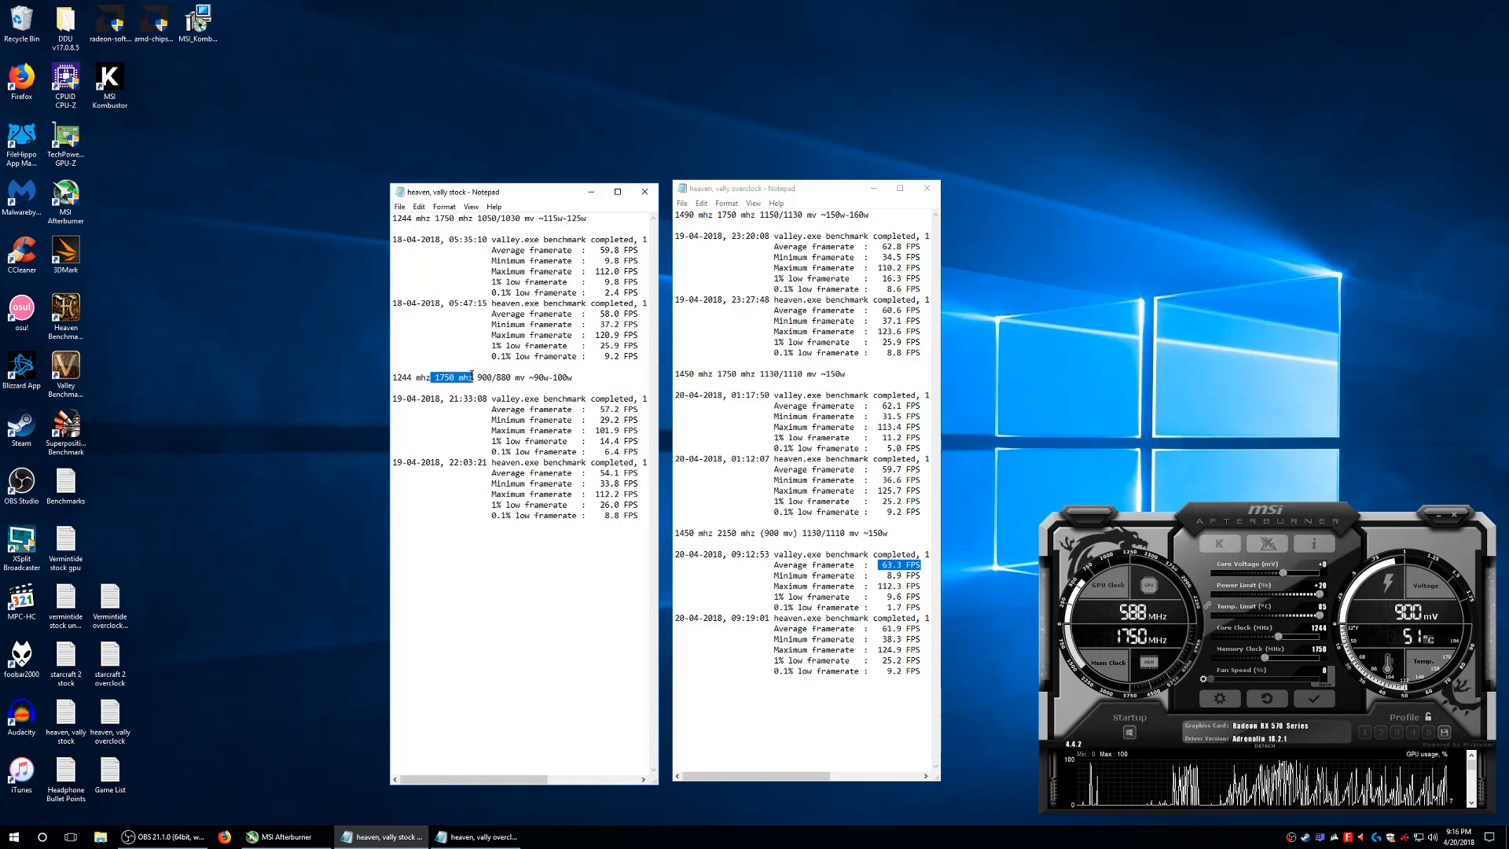
drag(573, 378, 530, 378)
drag(434, 378, 473, 377)
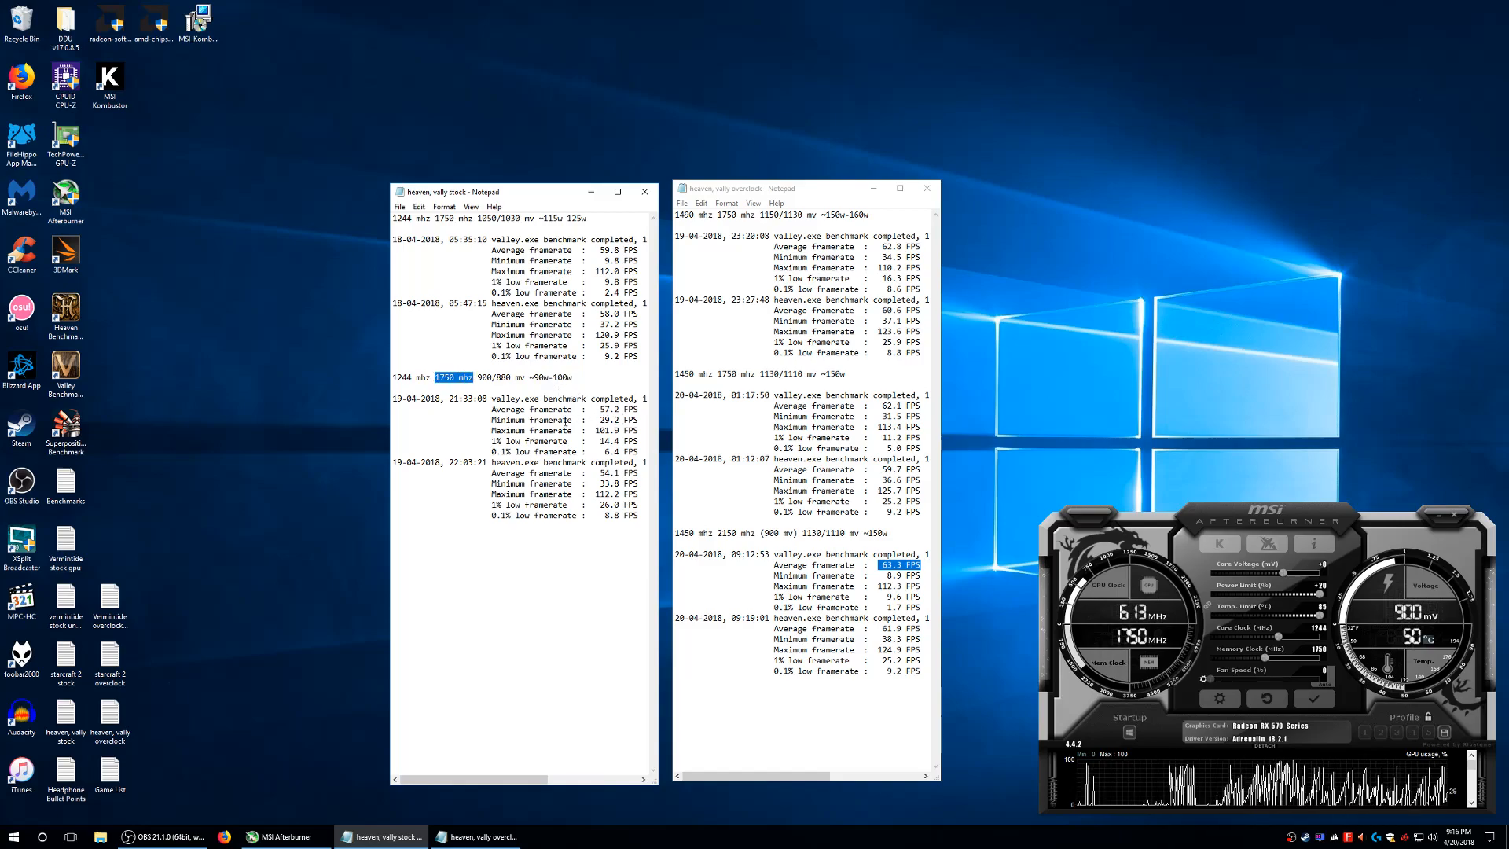
click(437, 377)
drag(438, 376, 470, 376)
click(434, 376)
click(488, 377)
drag(572, 377, 638, 409)
click(599, 377)
click(629, 420)
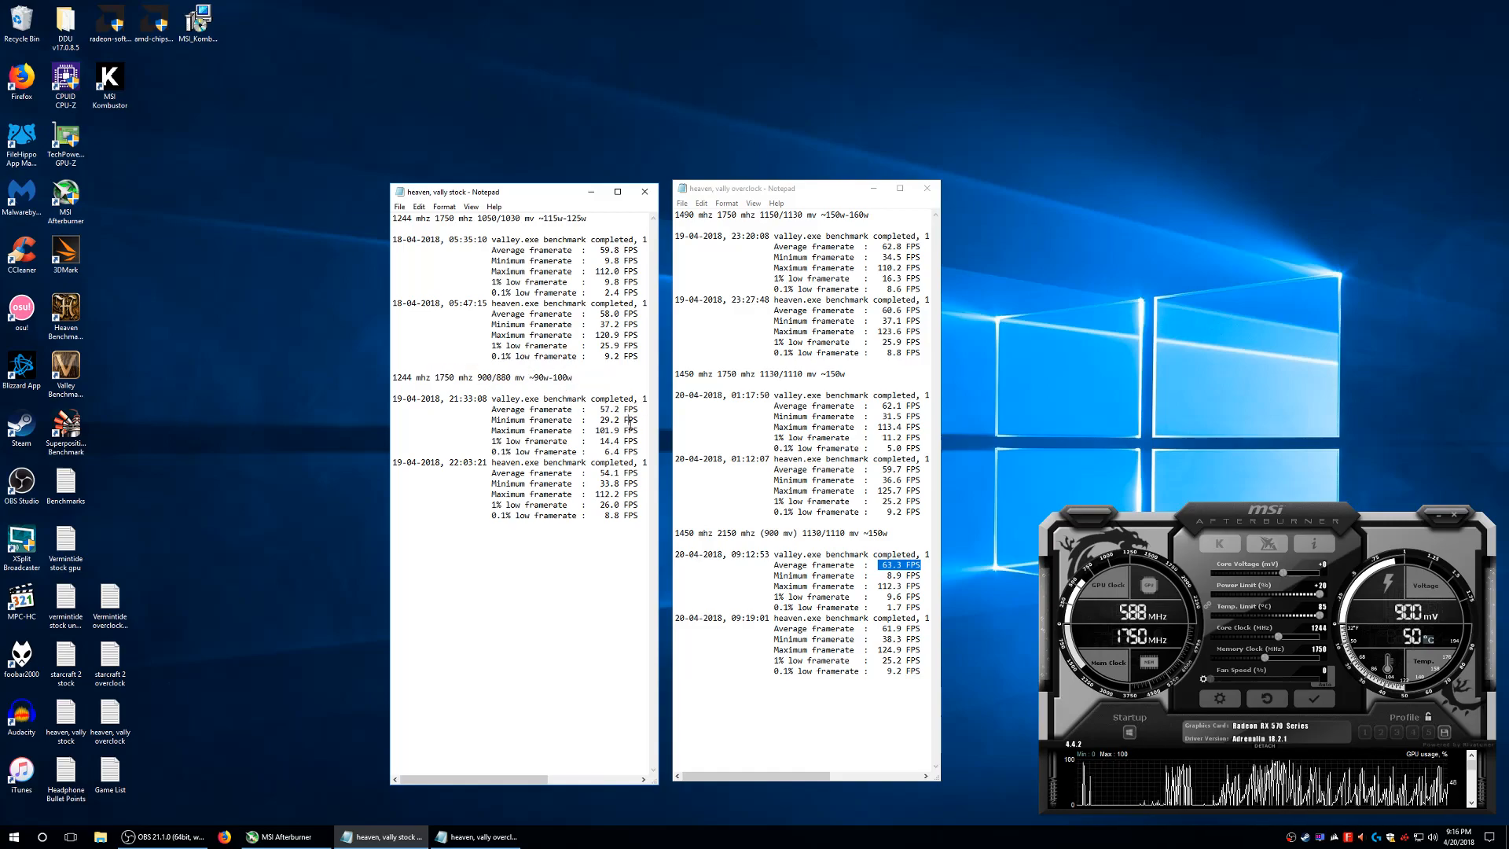
Review the 2150 MHz memory overclock's framerates, clocks and power draw, and close both notes files.
drag(879, 564, 917, 670)
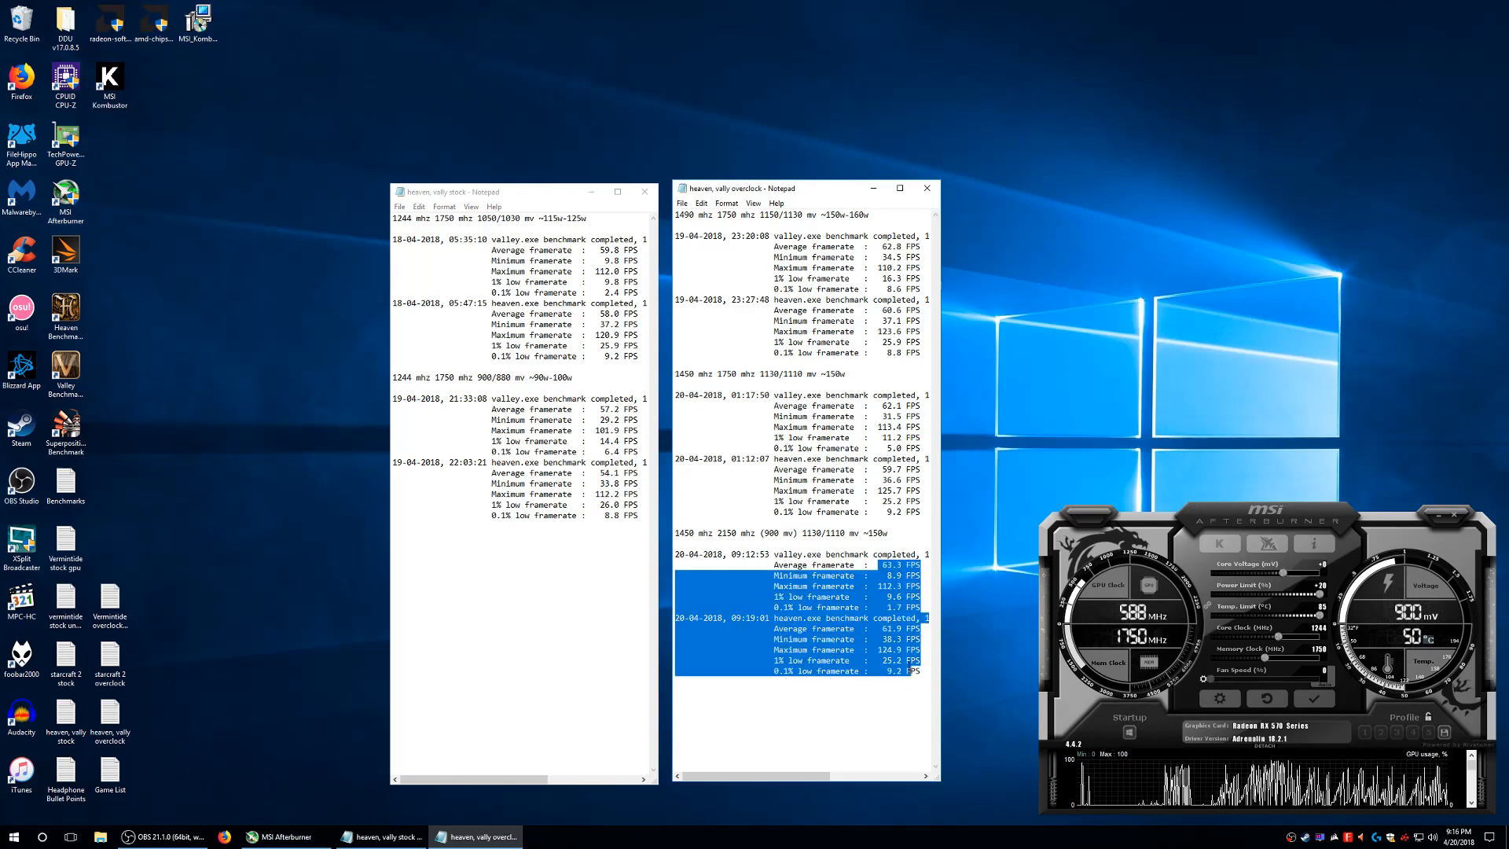
click(868, 532)
drag(890, 533, 781, 525)
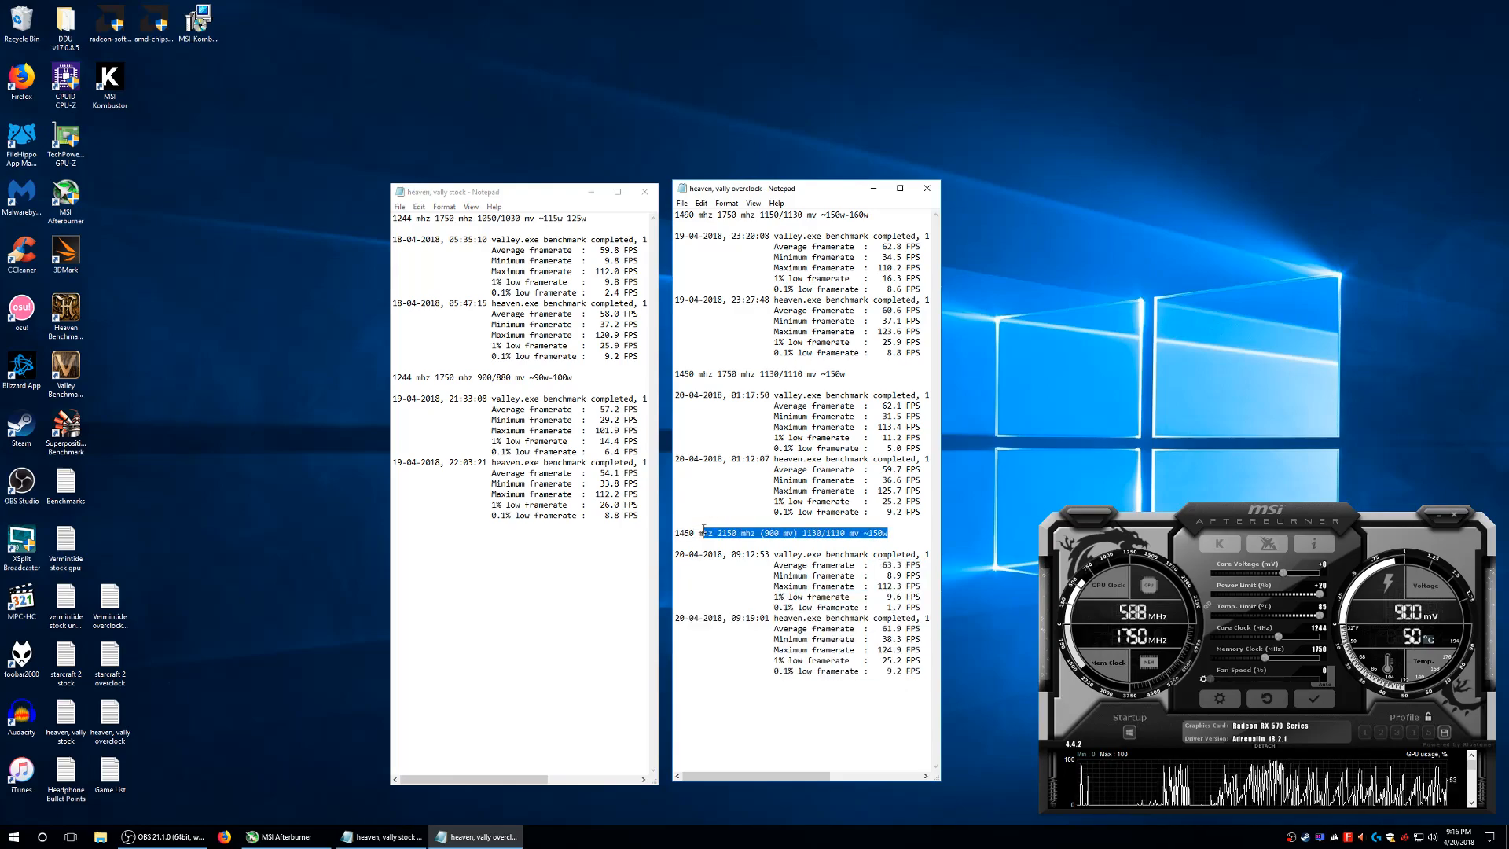
click(898, 533)
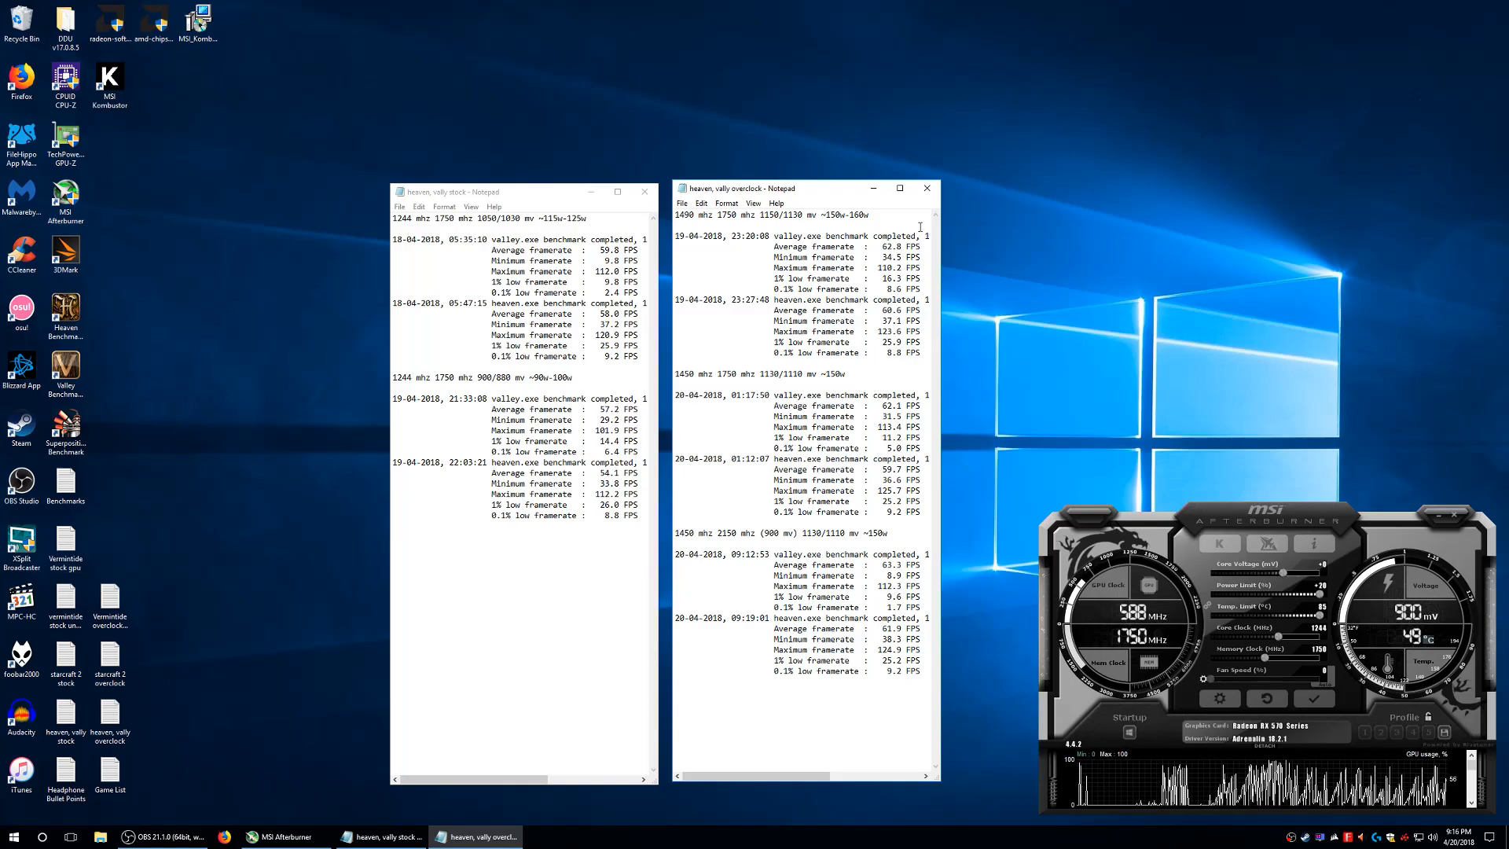
click(928, 188)
click(644, 191)
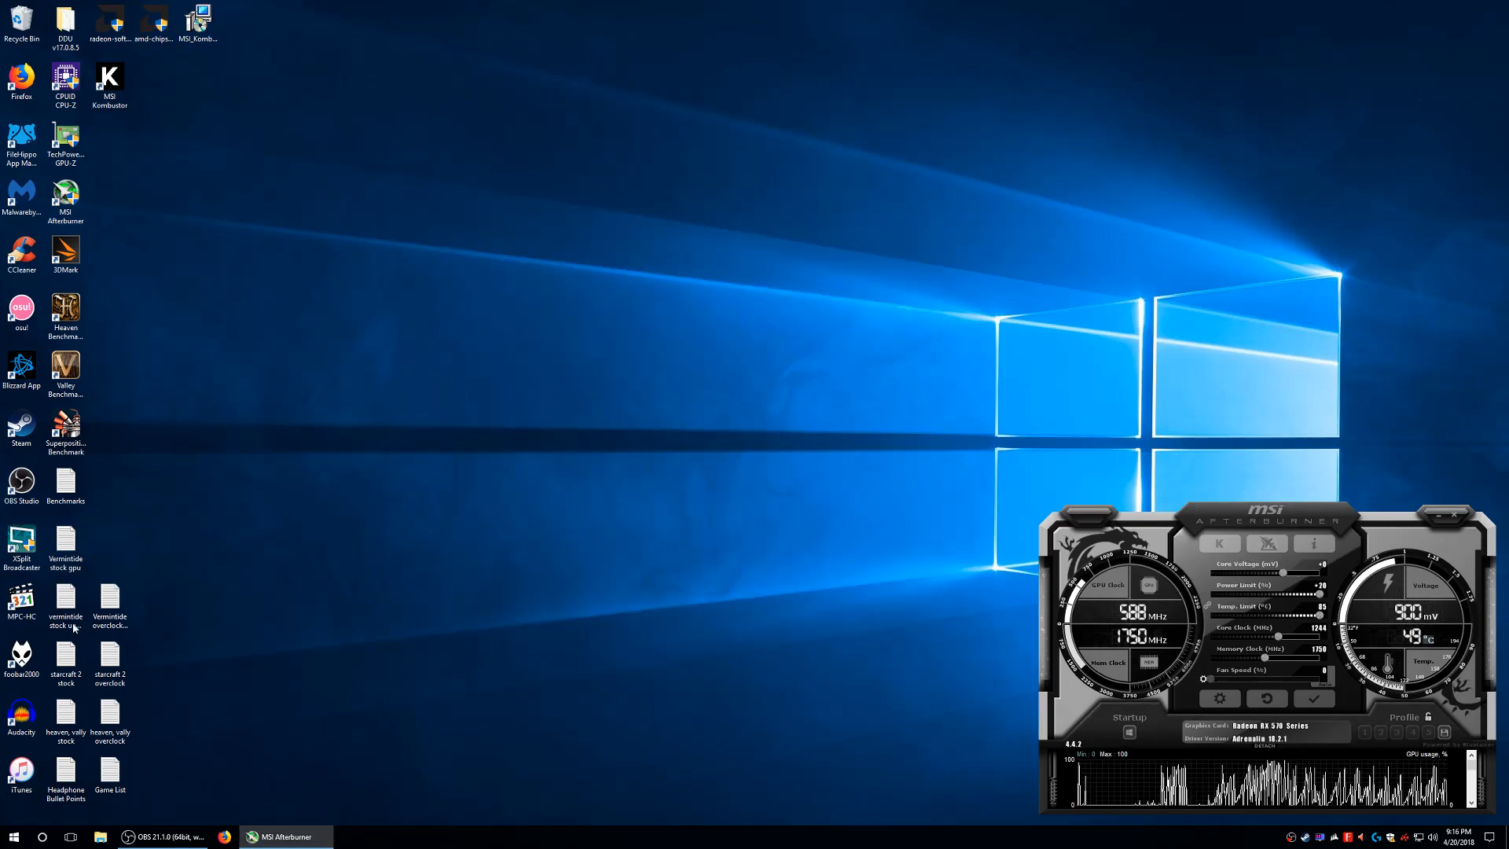
Open the "Benchmarks" notes in a maximized window and compare the first three configurations' clocks, voltages and power draw.
double_click(66, 483)
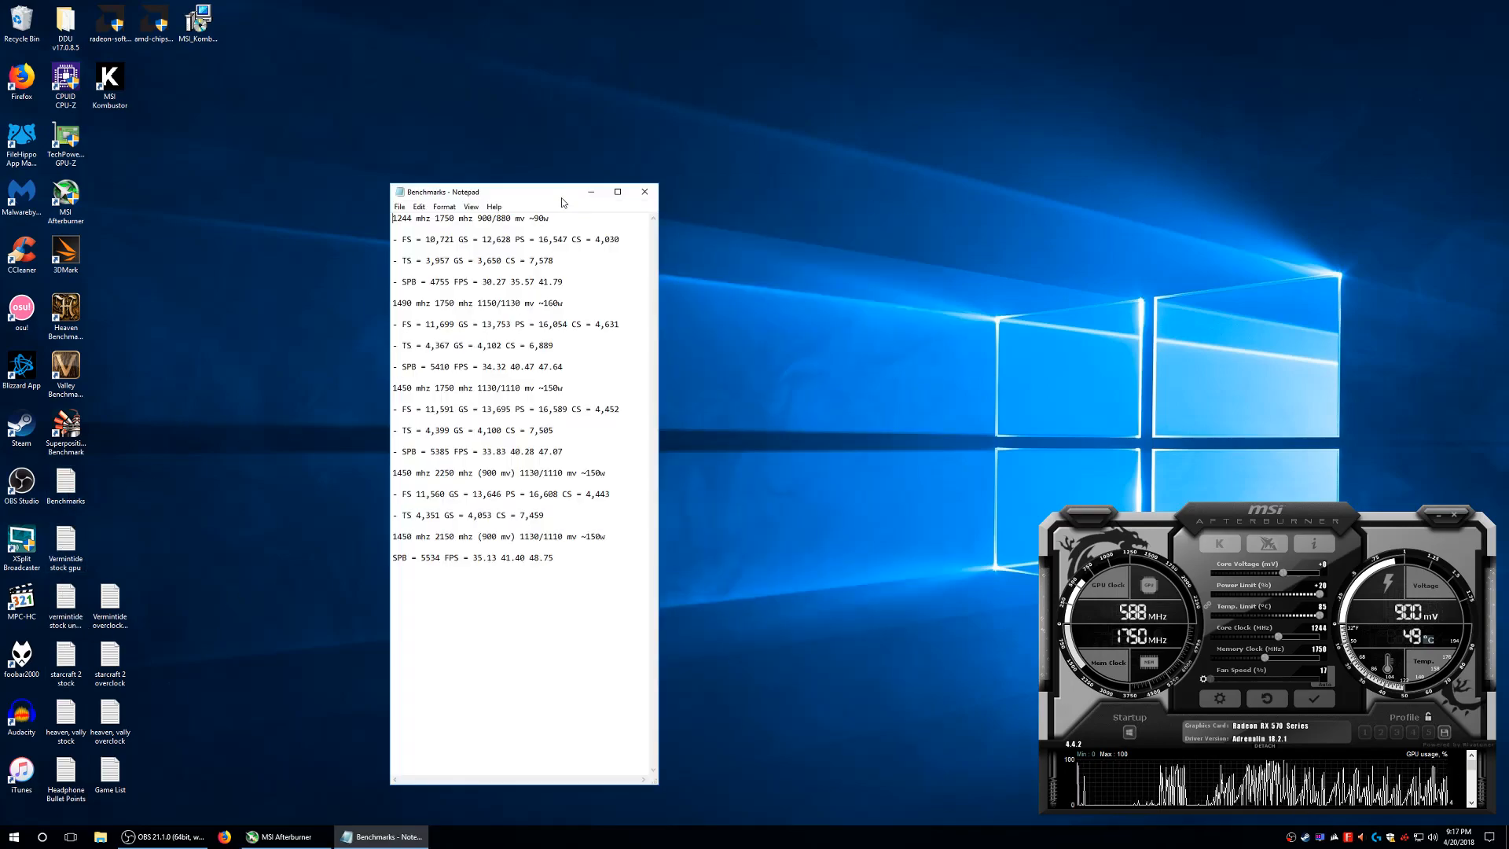
click(617, 191)
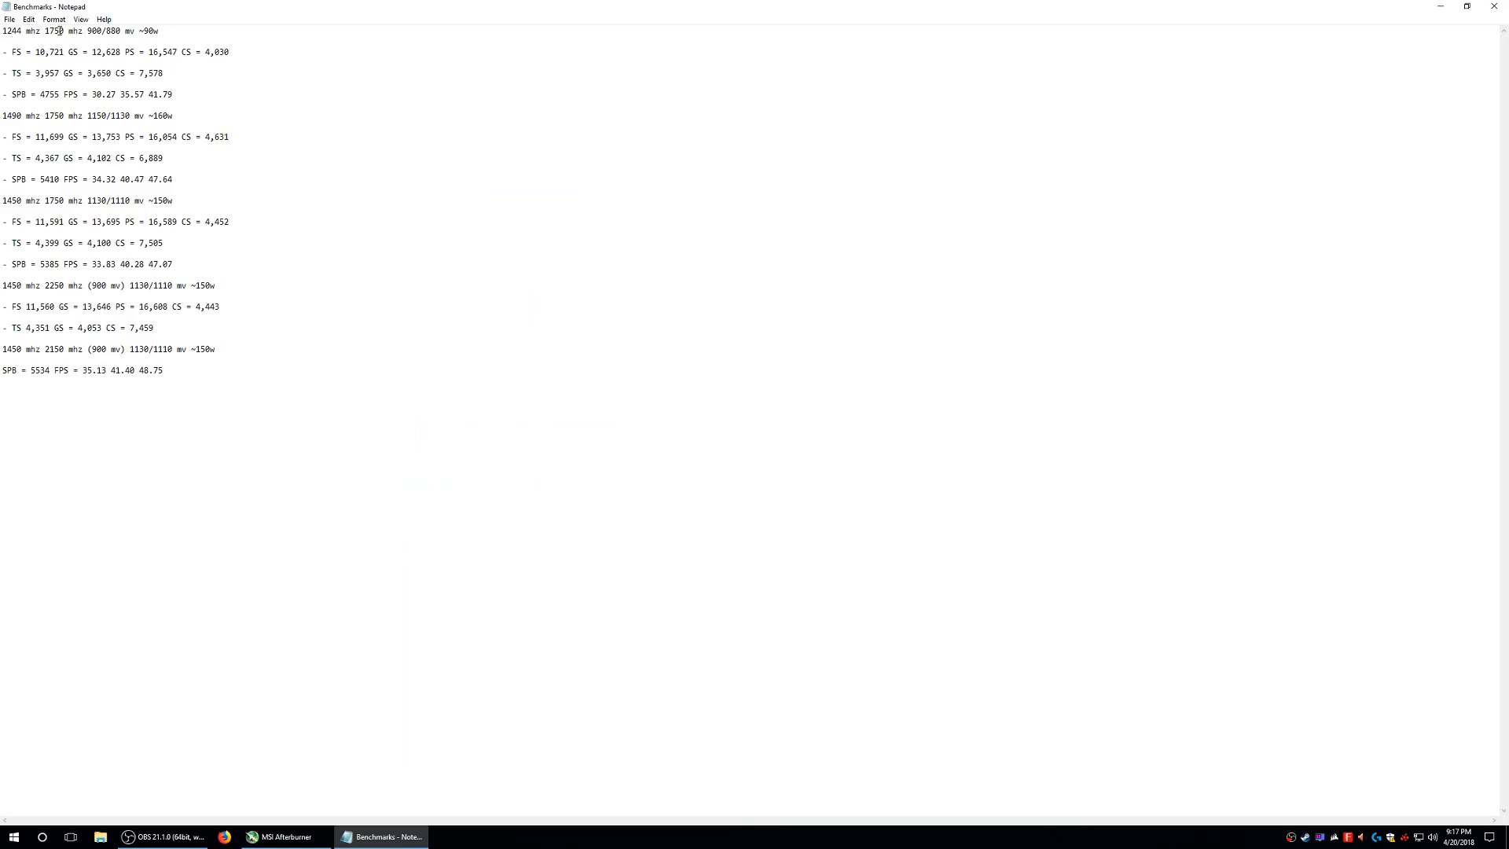
drag(4, 32, 159, 31)
drag(8, 116, 173, 116)
drag(3, 201, 178, 199)
click(185, 199)
drag(175, 117, 91, 117)
drag(84, 116, 107, 116)
mouse_move(169, 201)
mouse_down()
mouse_move(106, 201)
mouse_move(148, 200)
mouse_up()
Examine the memory clock and power draw of the 2250 MHz memory configuration in the Benchmarks notes.
drag(3, 221, 84, 286)
click(24, 305)
click(139, 286)
drag(216, 286, 190, 285)
drag(45, 286, 82, 285)
click(17, 318)
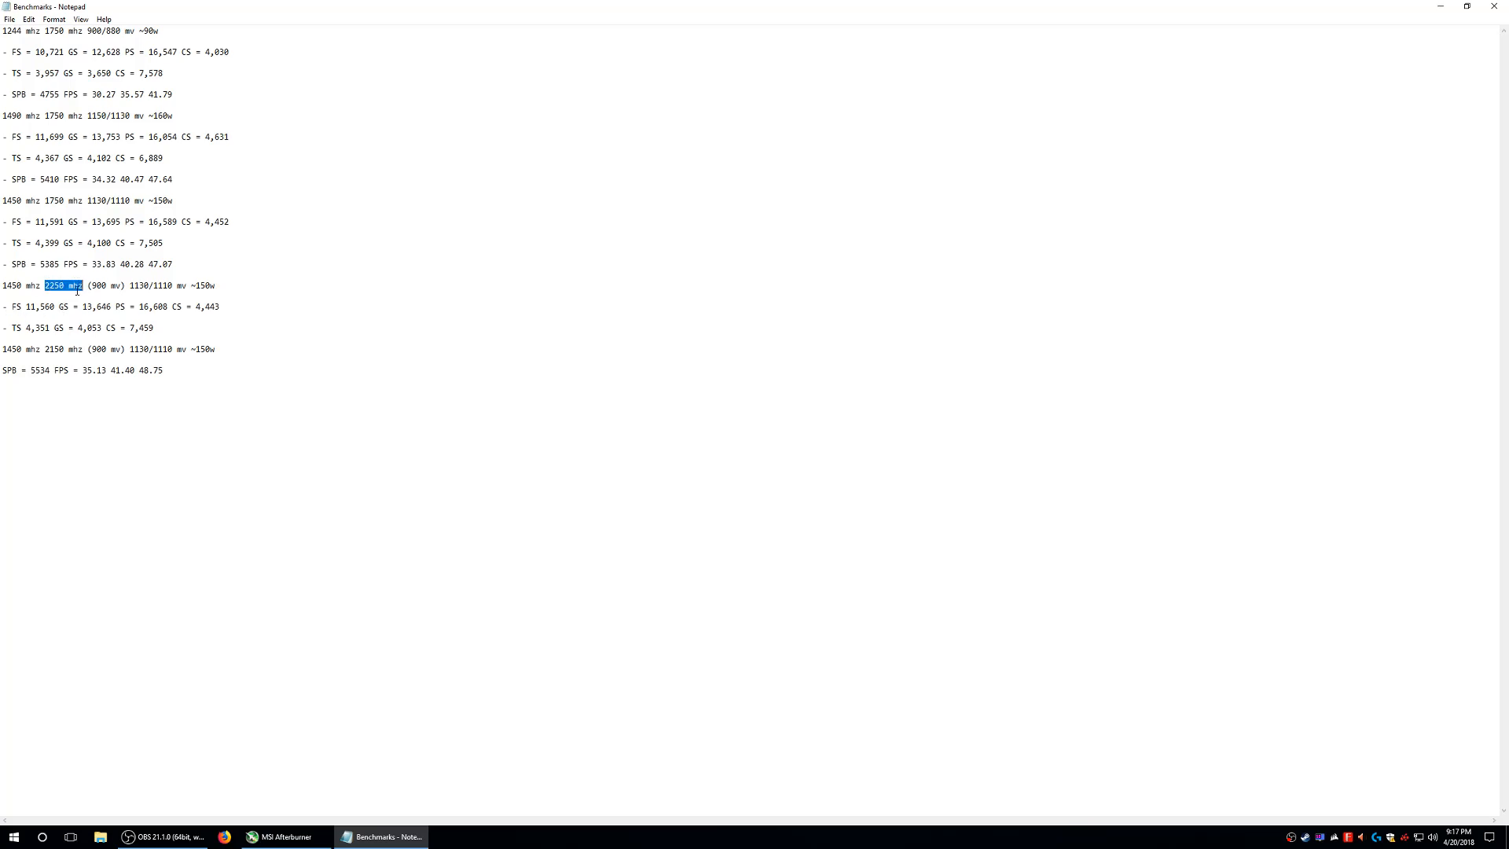
Examine the core clock, memory clock and power draw of the last configuration in the Benchmarks notes.
double_click(17, 370)
drag(16, 370, 87, 349)
click(209, 367)
drag(190, 349, 217, 349)
click(240, 342)
Review the first configuration's core clock, voltages and FS, GS, PS and CS scores.
drag(36, 136, 83, 136)
click(156, 63)
double_click(17, 32)
drag(84, 32, 135, 32)
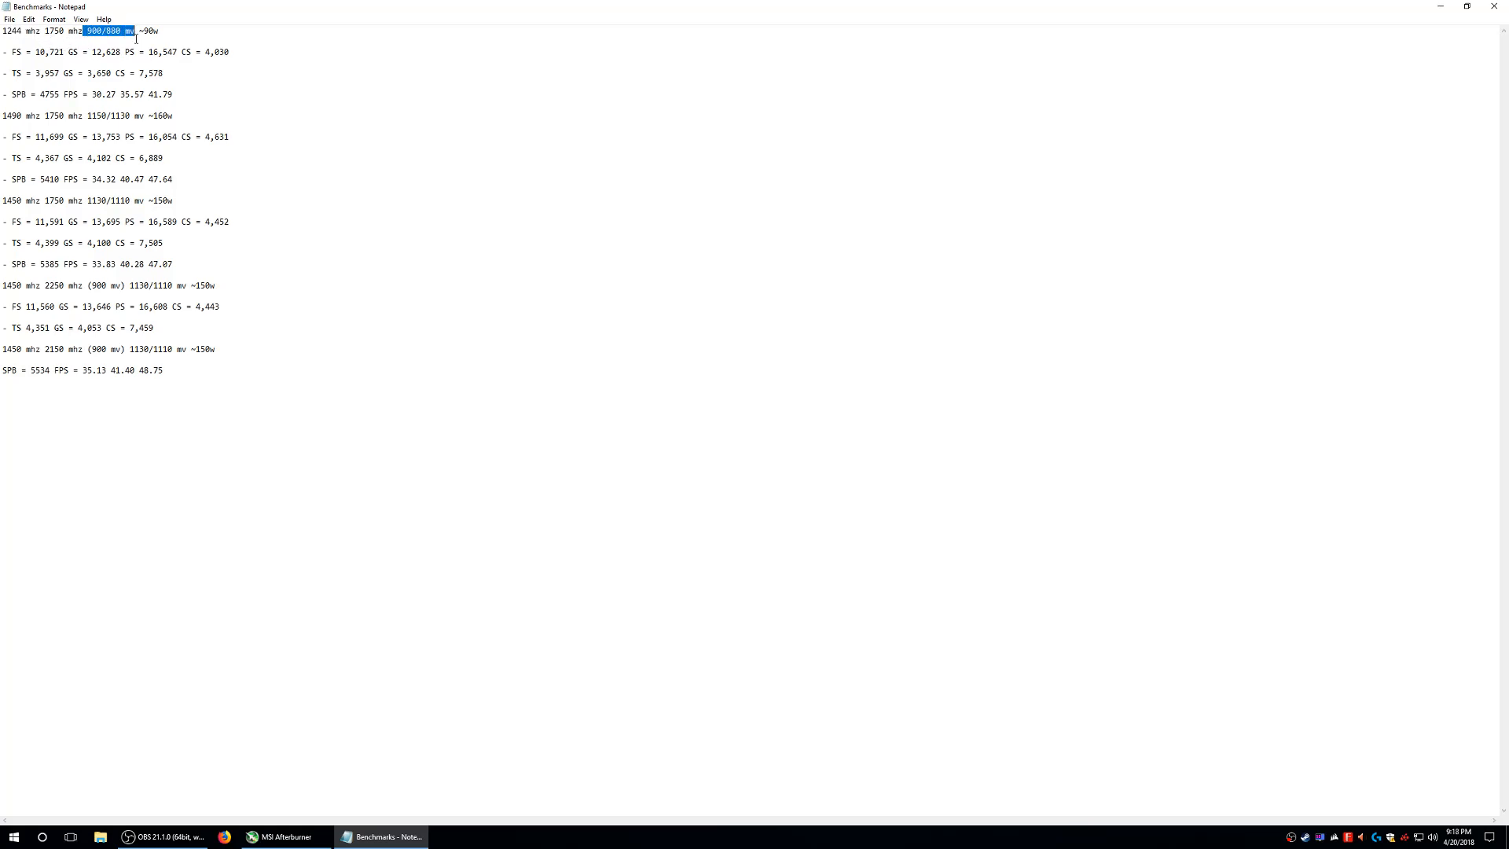
drag(35, 52, 173, 52)
click(267, 88)
drag(125, 52, 234, 53)
double_click(38, 52)
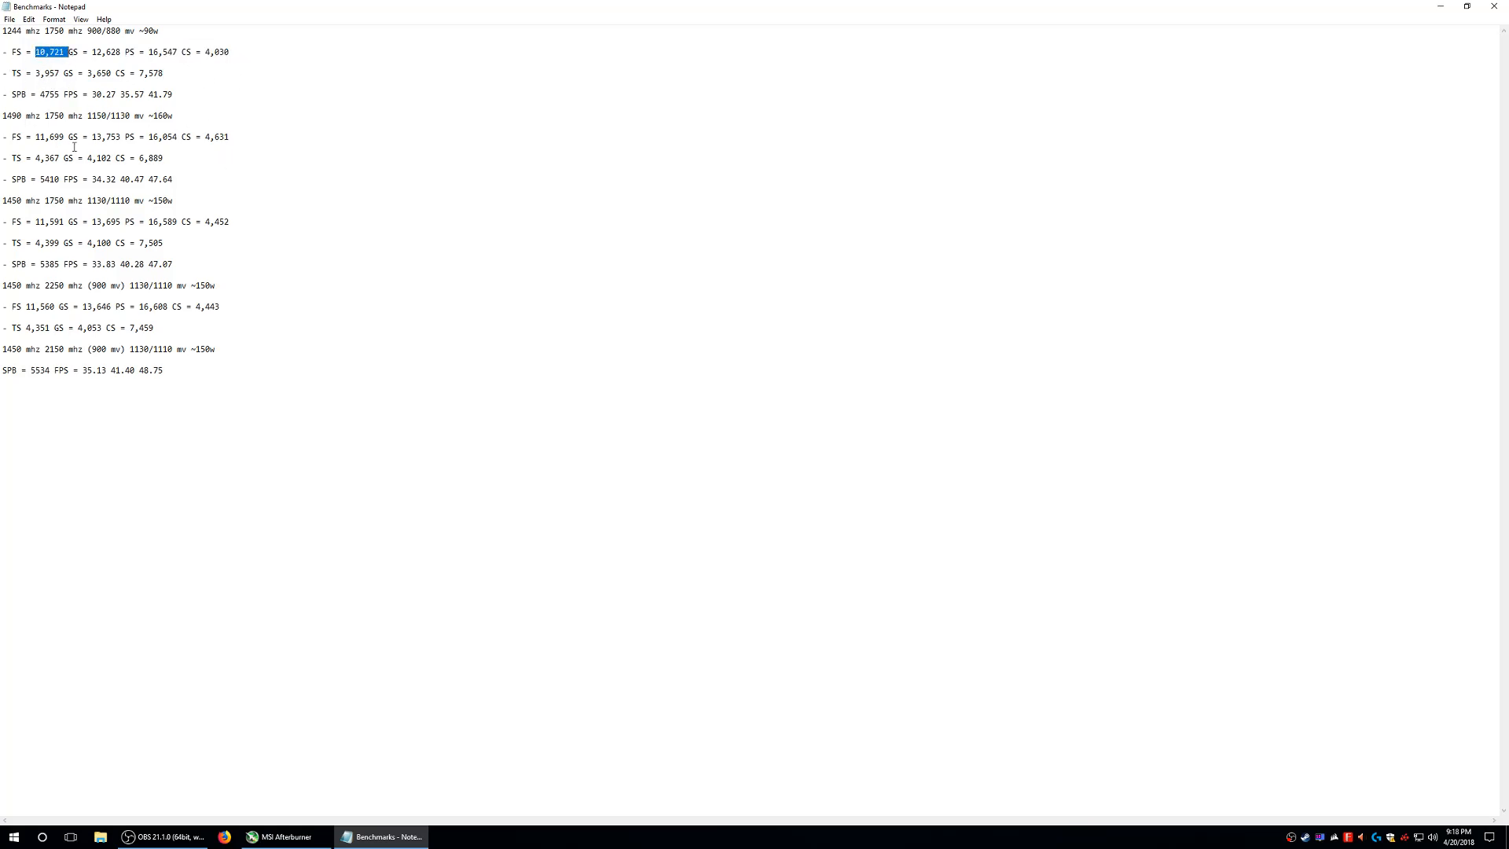
Compare the overall FS scores of the overclocked configurations.
drag(35, 138, 73, 139)
drag(36, 224, 65, 223)
drag(2, 117, 65, 140)
drag(19, 223, 74, 222)
drag(21, 306, 60, 307)
Compare the overall TS scores across the four configurations that list one.
drag(25, 74, 71, 74)
drag(26, 158, 64, 158)
drag(35, 243, 62, 243)
drag(22, 327, 62, 328)
Compare the SPB score of the 2150 MHz memory configuration with the 1450 MHz core, 1750 MHz memory one.
click(36, 370)
click(40, 287)
drag(30, 306, 67, 373)
click(43, 370)
drag(4, 371, 55, 372)
click(77, 372)
drag(39, 263, 66, 264)
drag(31, 370, 47, 369)
click(144, 393)
Review the SPB score and FPS values of the 2150 MHz memory configuration and close the Benchmarks notes.
drag(28, 367, 54, 373)
click(57, 370)
drag(26, 370, 163, 370)
click(172, 370)
click(150, 365)
mouse_move(121, 266)
mouse_down()
mouse_move(173, 266)
mouse_move(111, 266)
mouse_up()
drag(82, 371, 165, 374)
click(202, 382)
click(1493, 7)
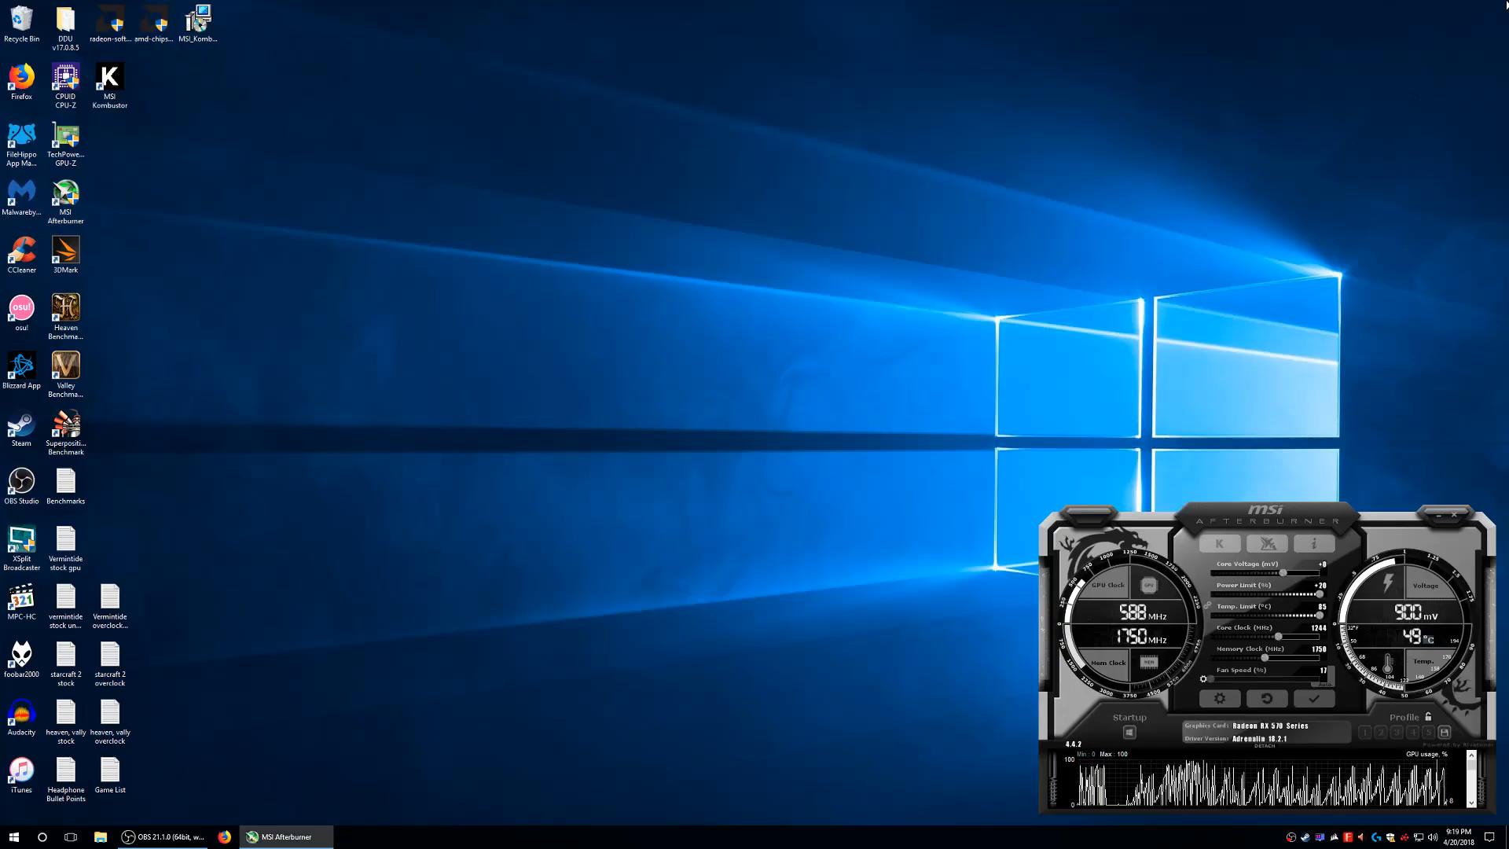
Open the "vermintide stock undervolt" notes in a maximized window and compare both configurations' settings and power draw.
double_click(73, 605)
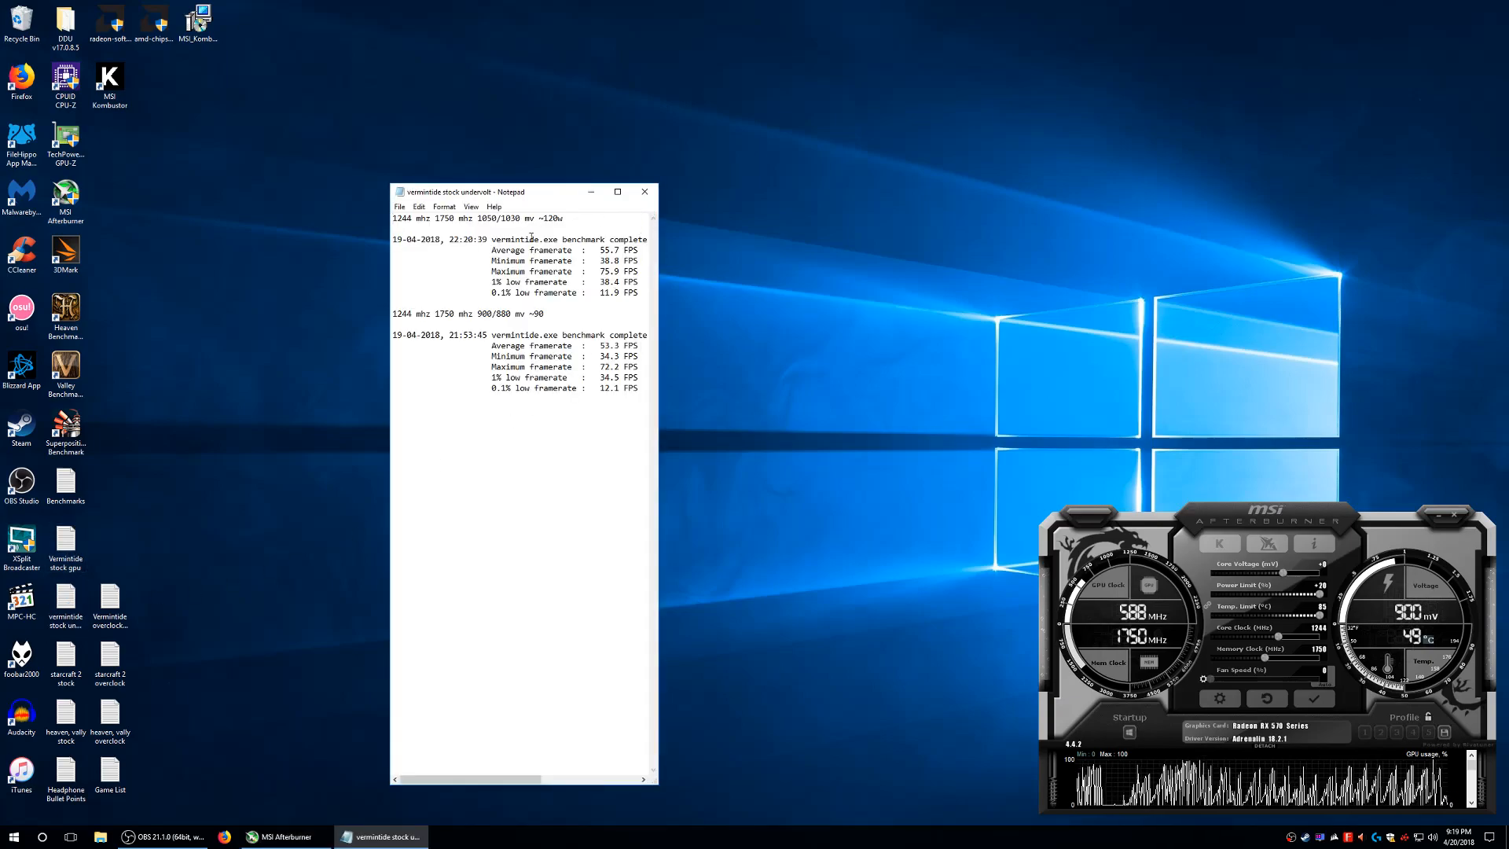
click(618, 191)
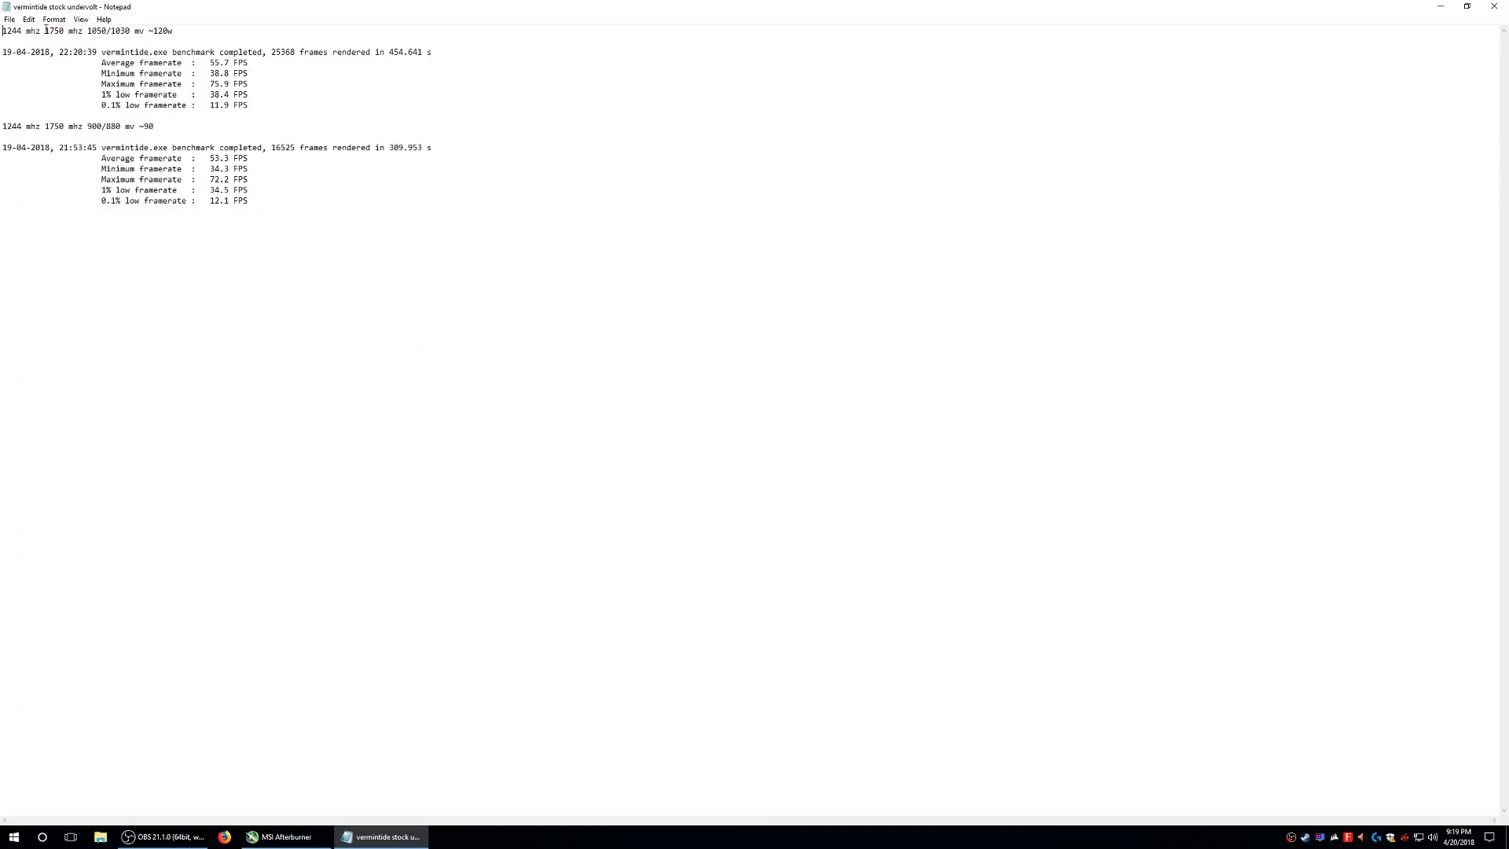
drag(3, 30, 174, 29)
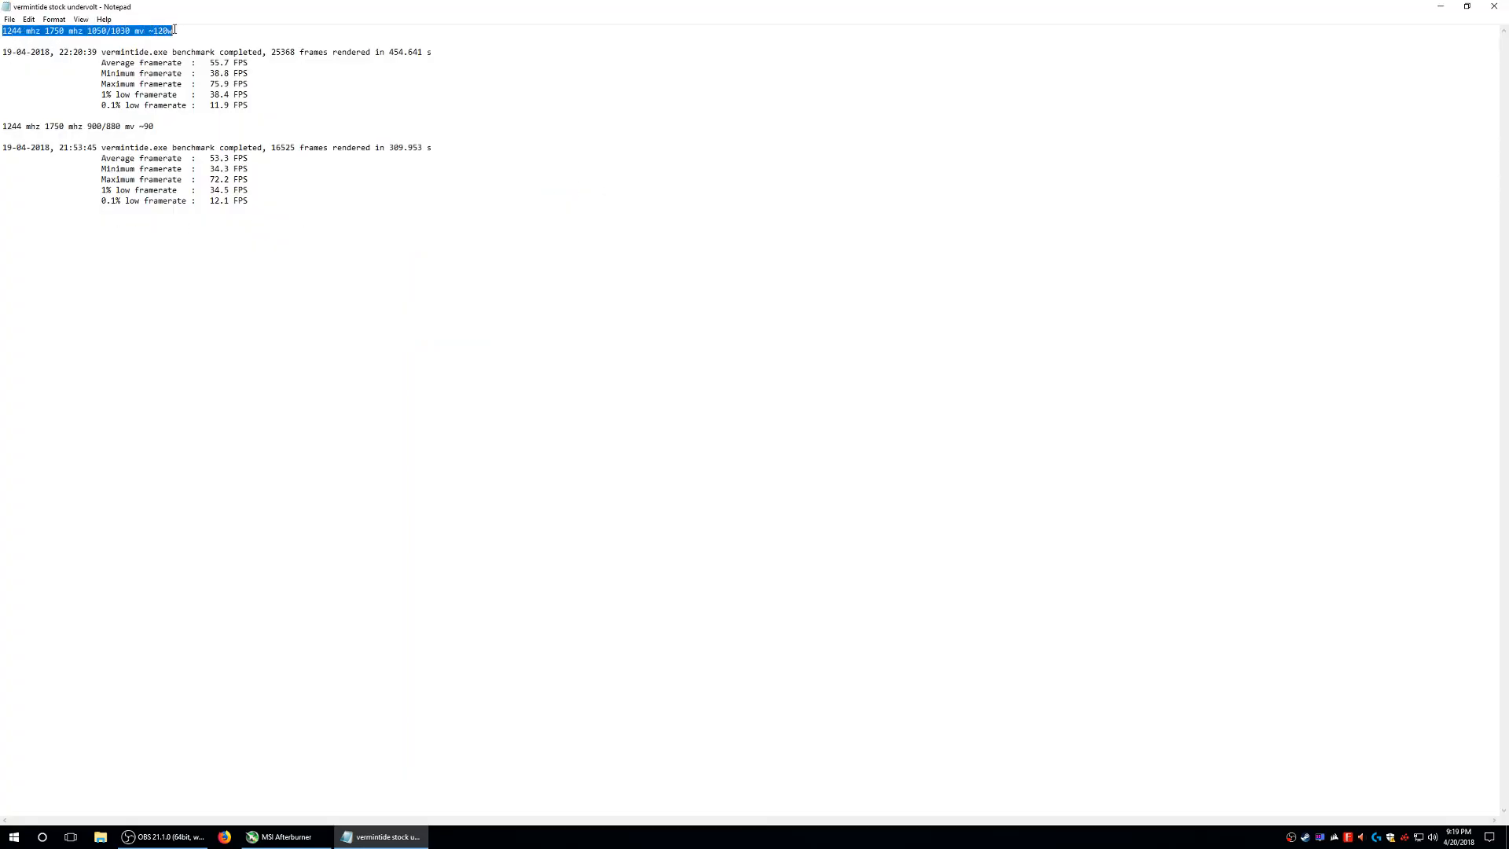
drag(73, 125, 154, 126)
click(155, 125)
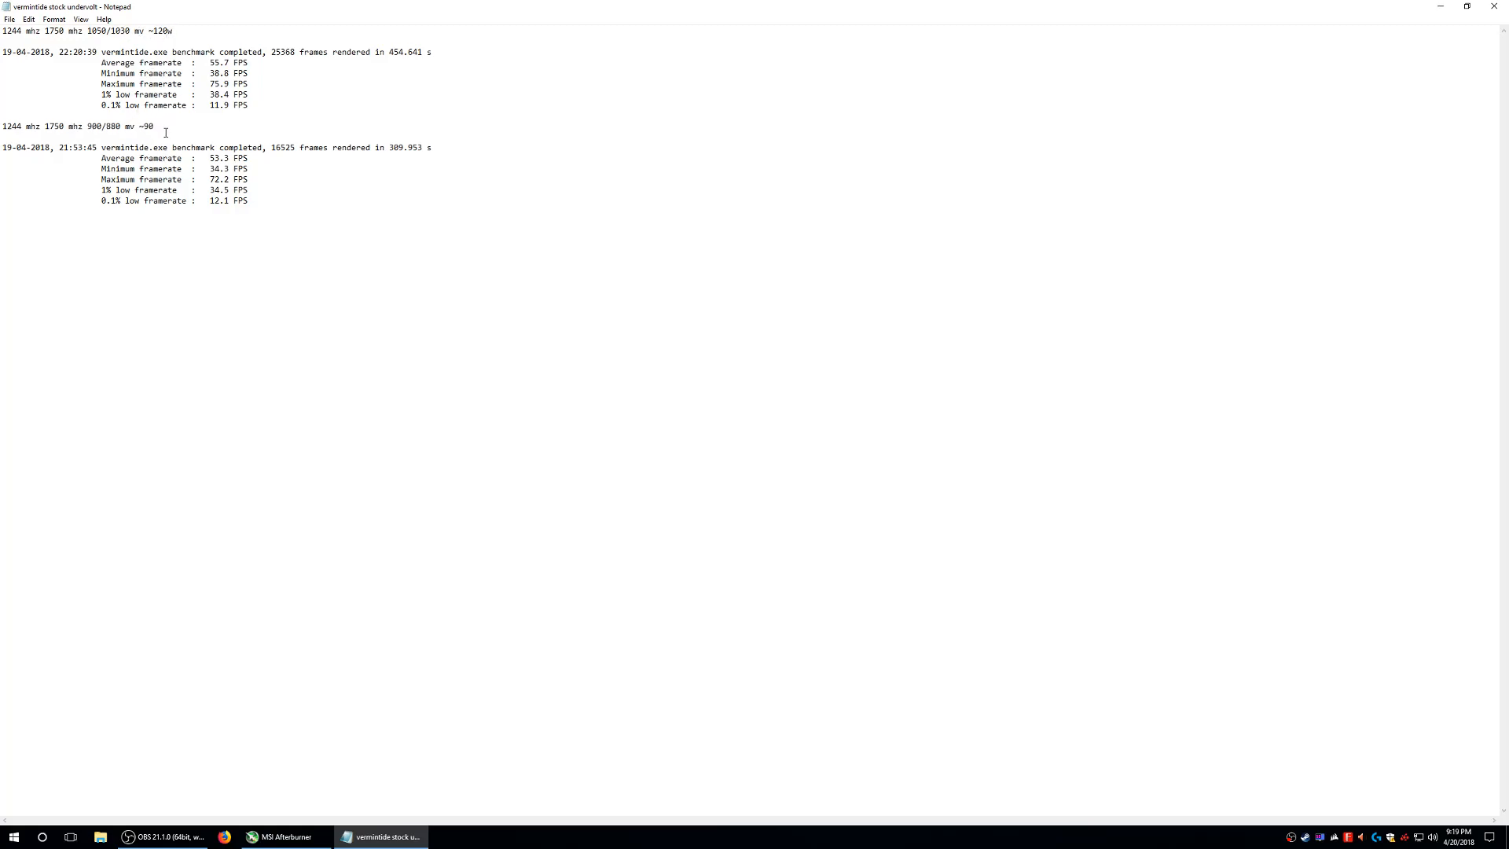
drag(174, 31, 149, 31)
Check the average framerate and power draw of the 900/880 mV configuration.
click(191, 126)
drag(249, 158, 206, 158)
click(255, 182)
drag(138, 126, 156, 126)
click(264, 187)
Restore the stock undervolt notes window, then open the "Vermintide overclocked gpu" notes beside it and maximize them.
click(1466, 6)
double_click(110, 608)
drag(521, 194, 809, 197)
click(917, 194)
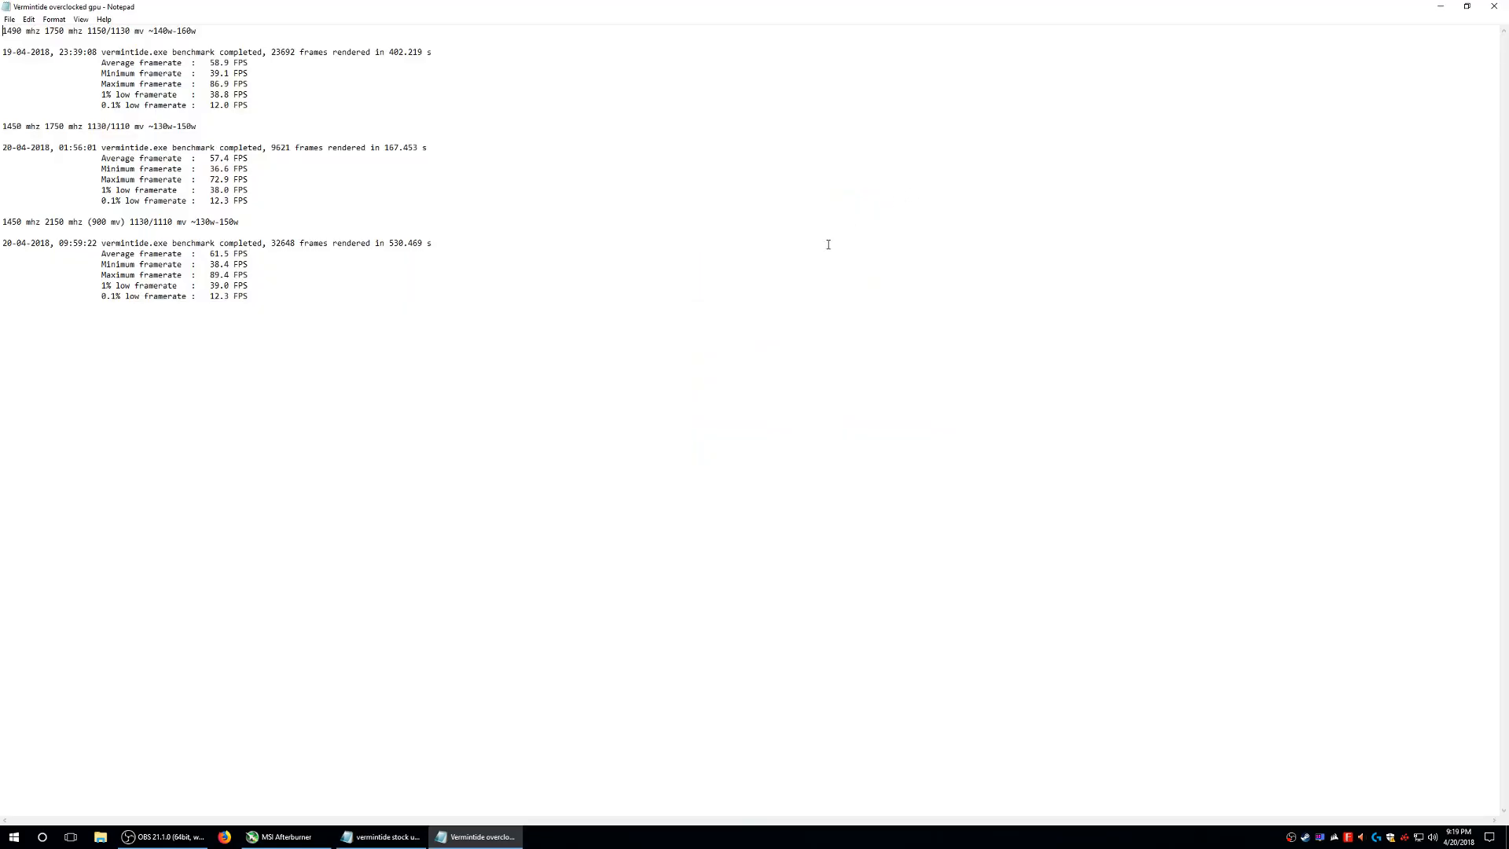
Compare the three overclocked configurations' clocks, voltages and power draw, and restore the notes window beside the stock notes.
drag(6, 31, 32, 31)
drag(8, 124, 83, 124)
drag(34, 219, 88, 222)
click(215, 222)
drag(82, 125, 111, 126)
drag(126, 221, 154, 222)
drag(88, 31, 197, 31)
drag(87, 125, 204, 124)
click(240, 202)
click(1466, 6)
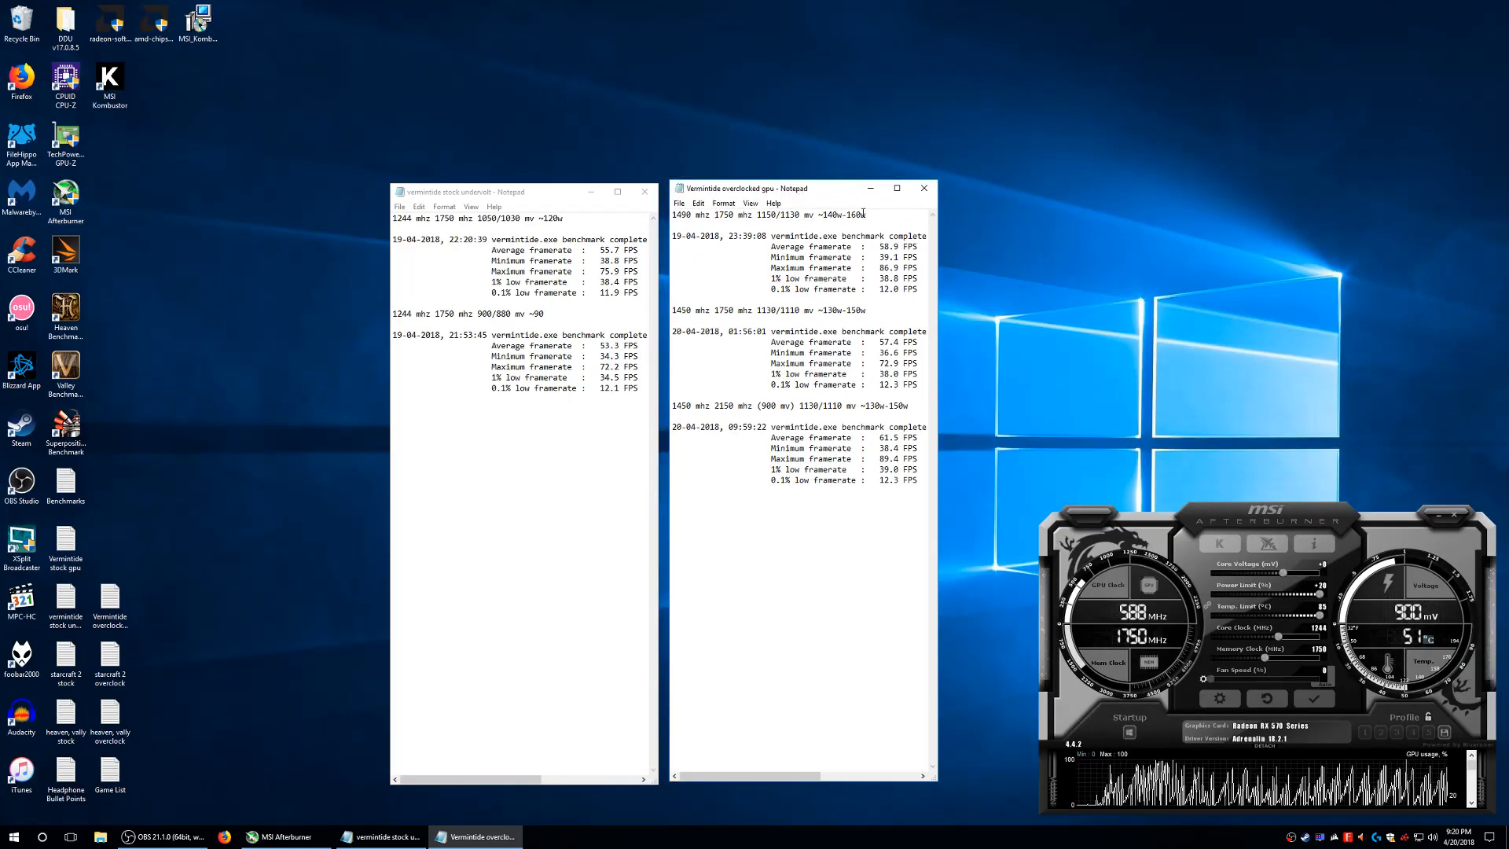
Compare the power draw of the 2150 MHz memory overclock with that of the stock and undervolted configurations.
double_click(873, 406)
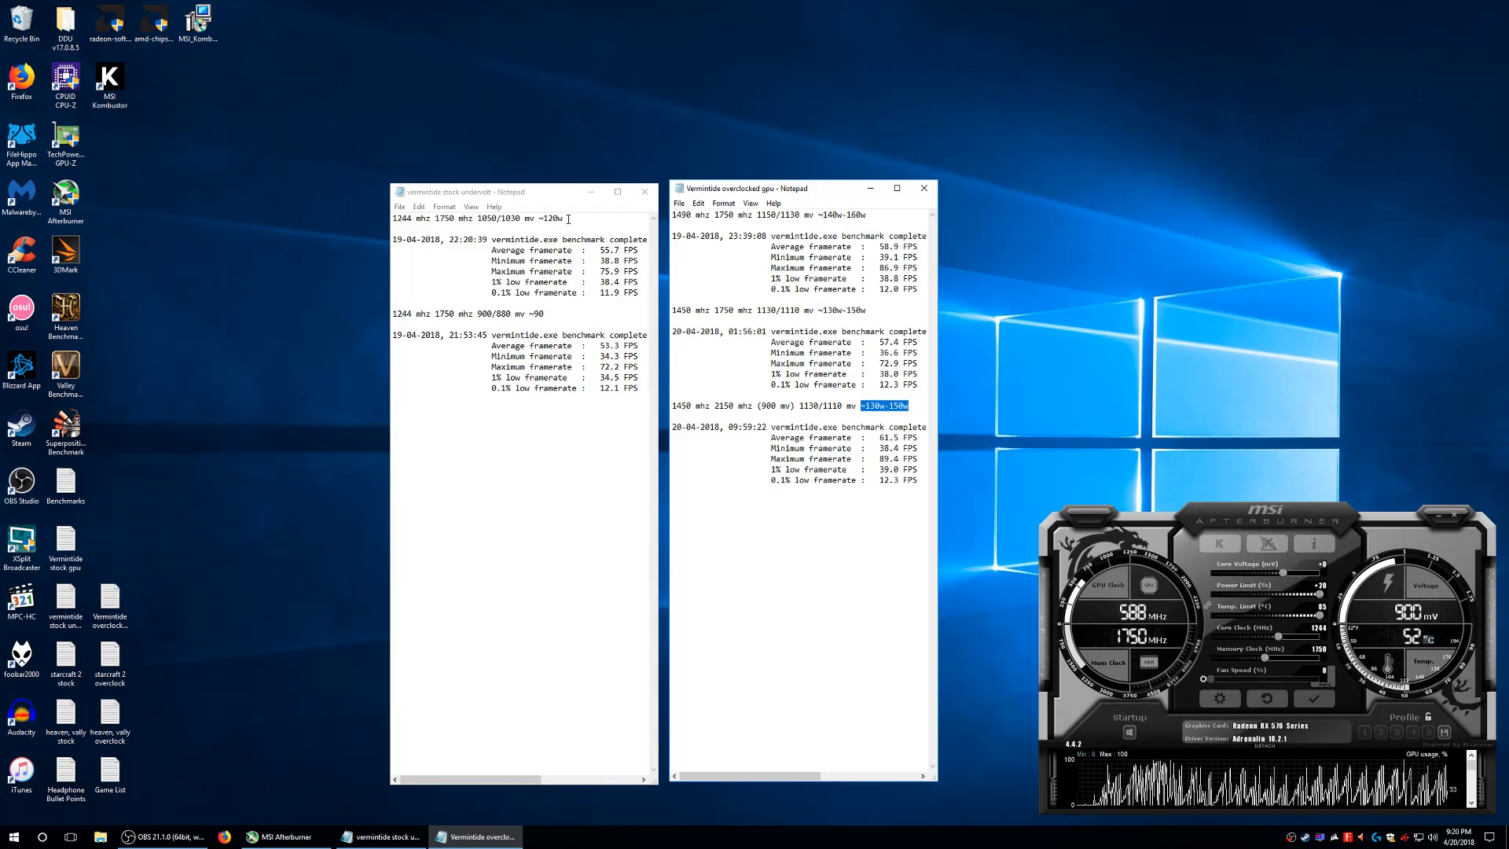
drag(568, 220, 529, 219)
drag(553, 306, 540, 312)
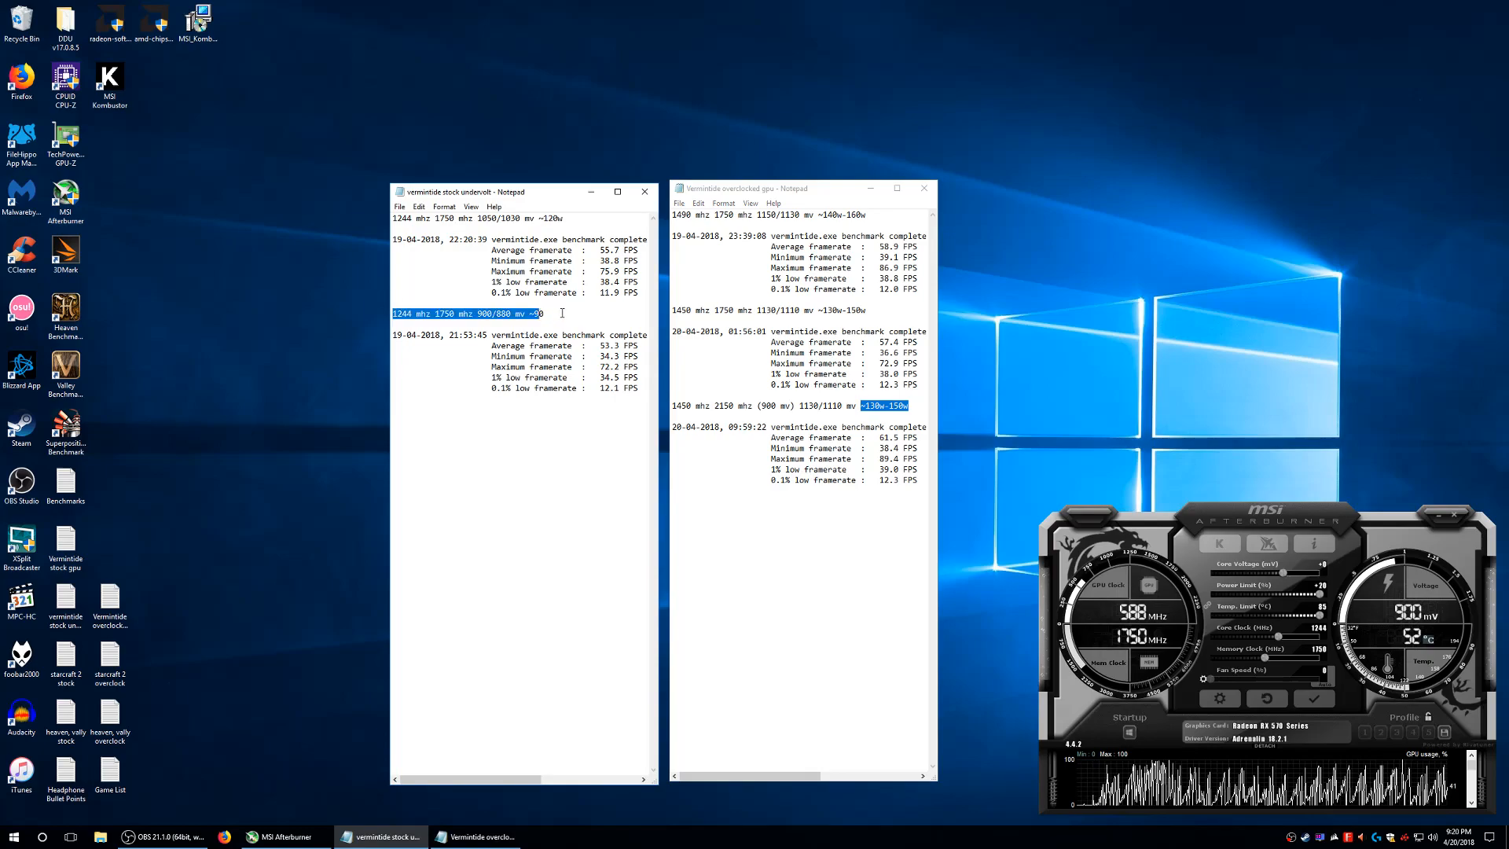
click(560, 312)
key(shift+Left)
key(shift+Left)
key(shift+Left)
key(shift+Left)
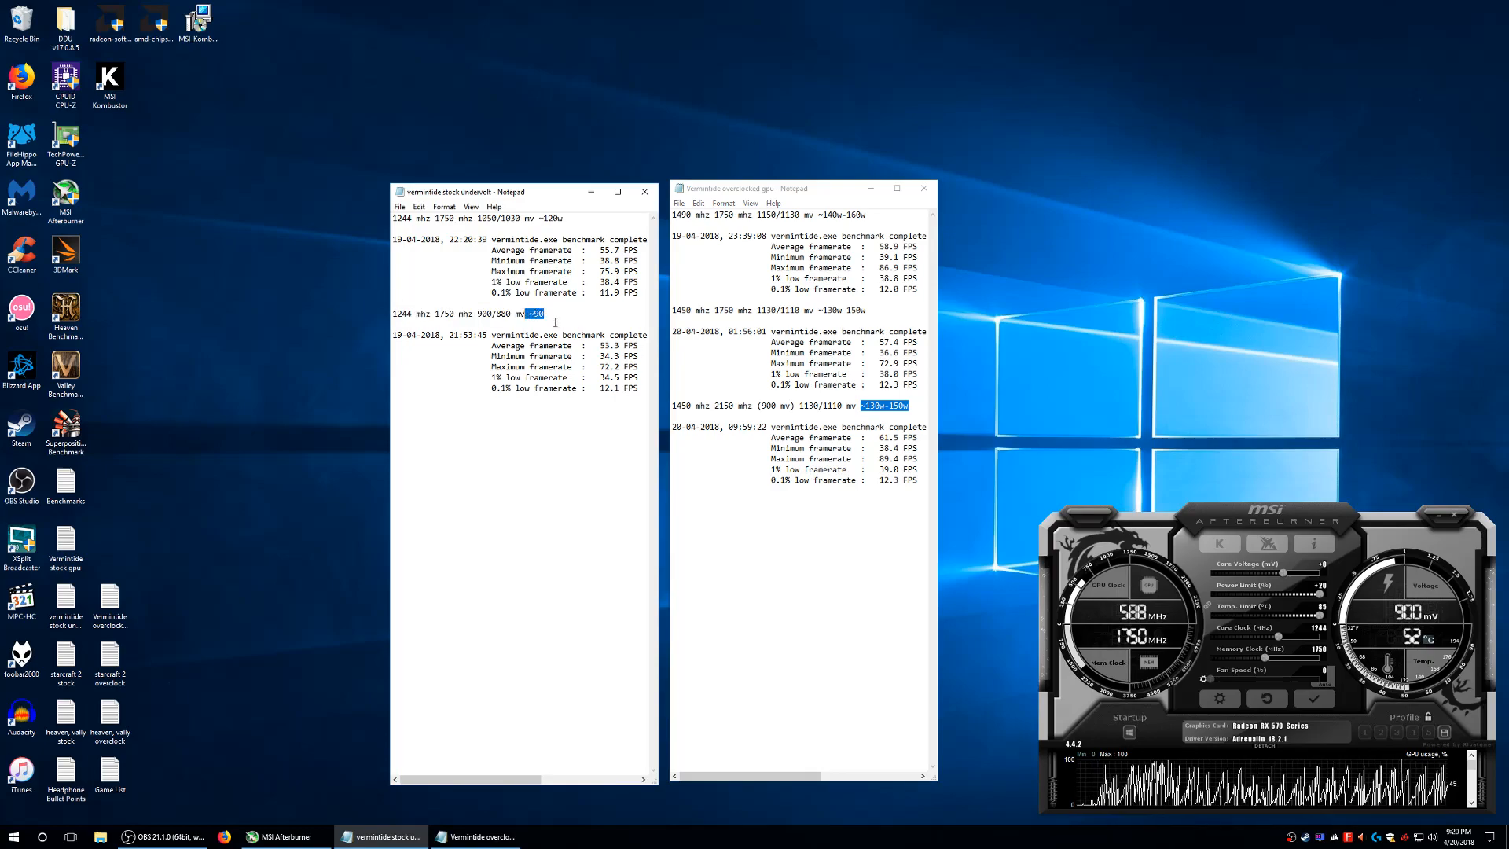
click(914, 406)
drag(862, 406, 914, 406)
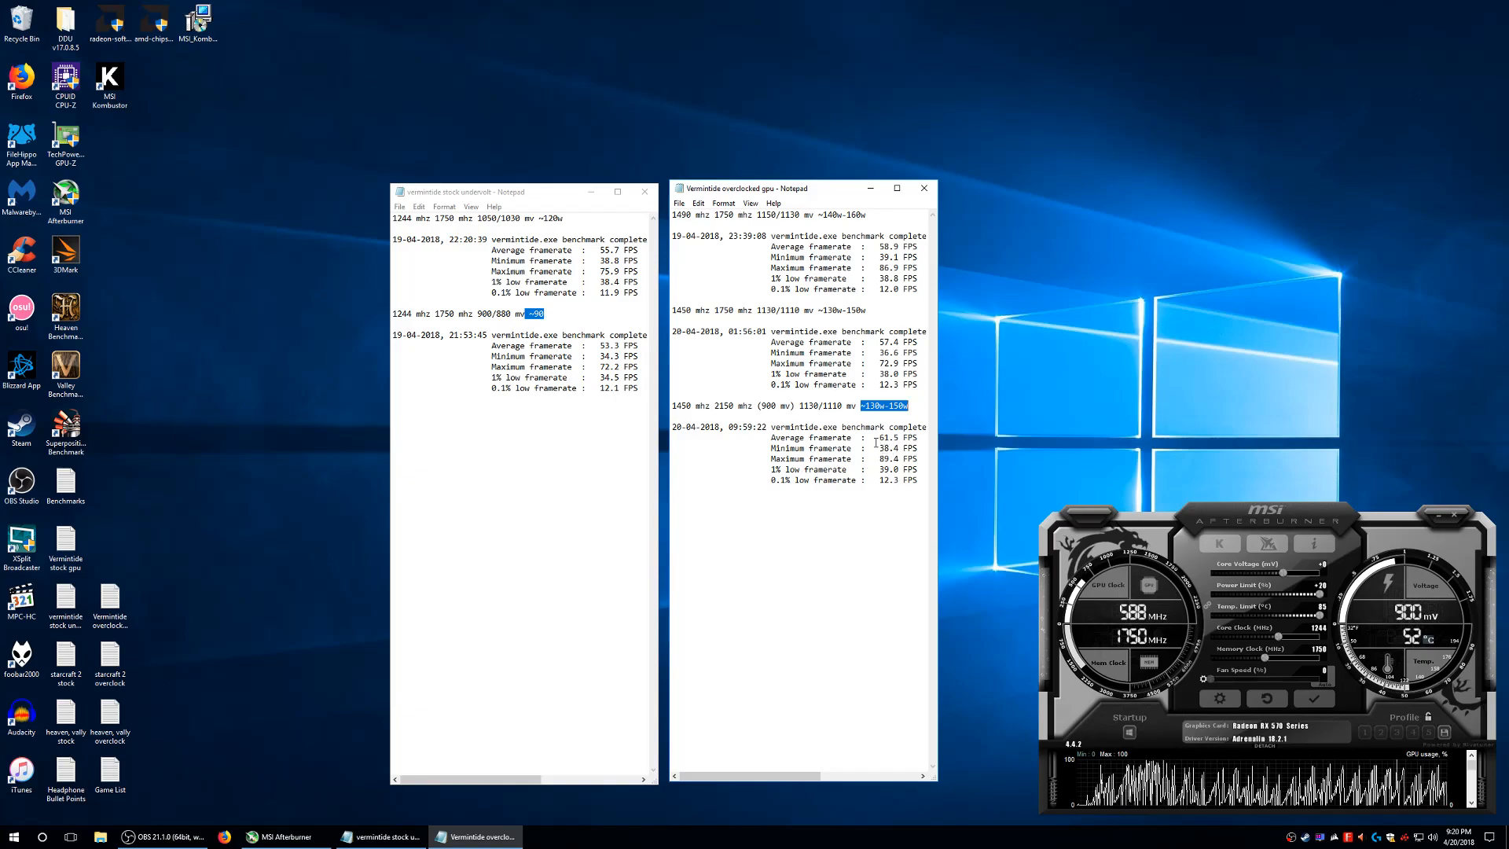
Compare the 2150 MHz memory overclock's average framerate and power draw with the 900/880 mV undervolt's framerate and memory clock.
drag(870, 437, 920, 439)
drag(435, 313, 474, 312)
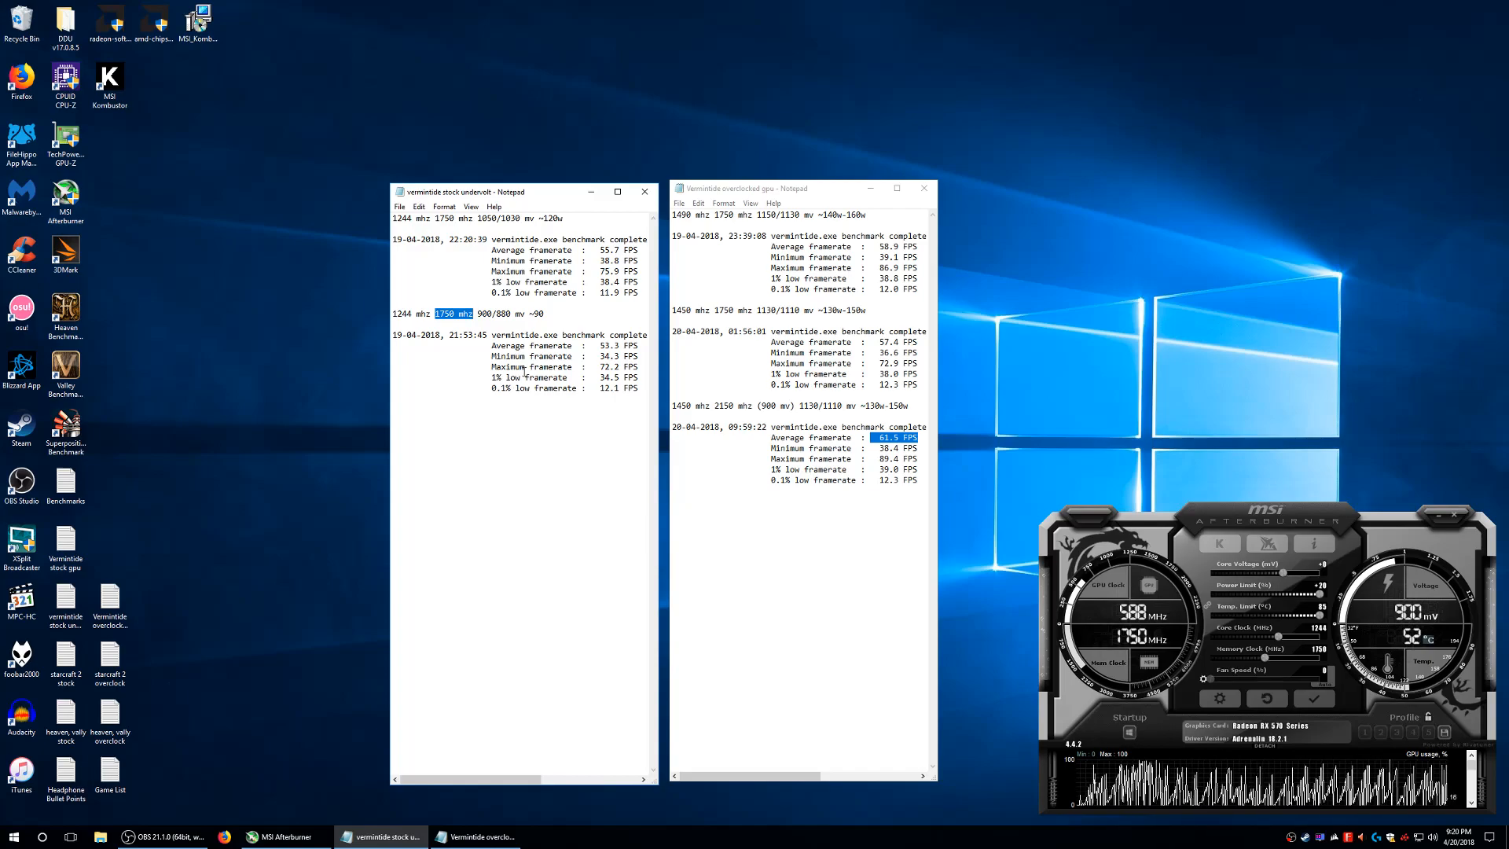
drag(594, 346, 637, 353)
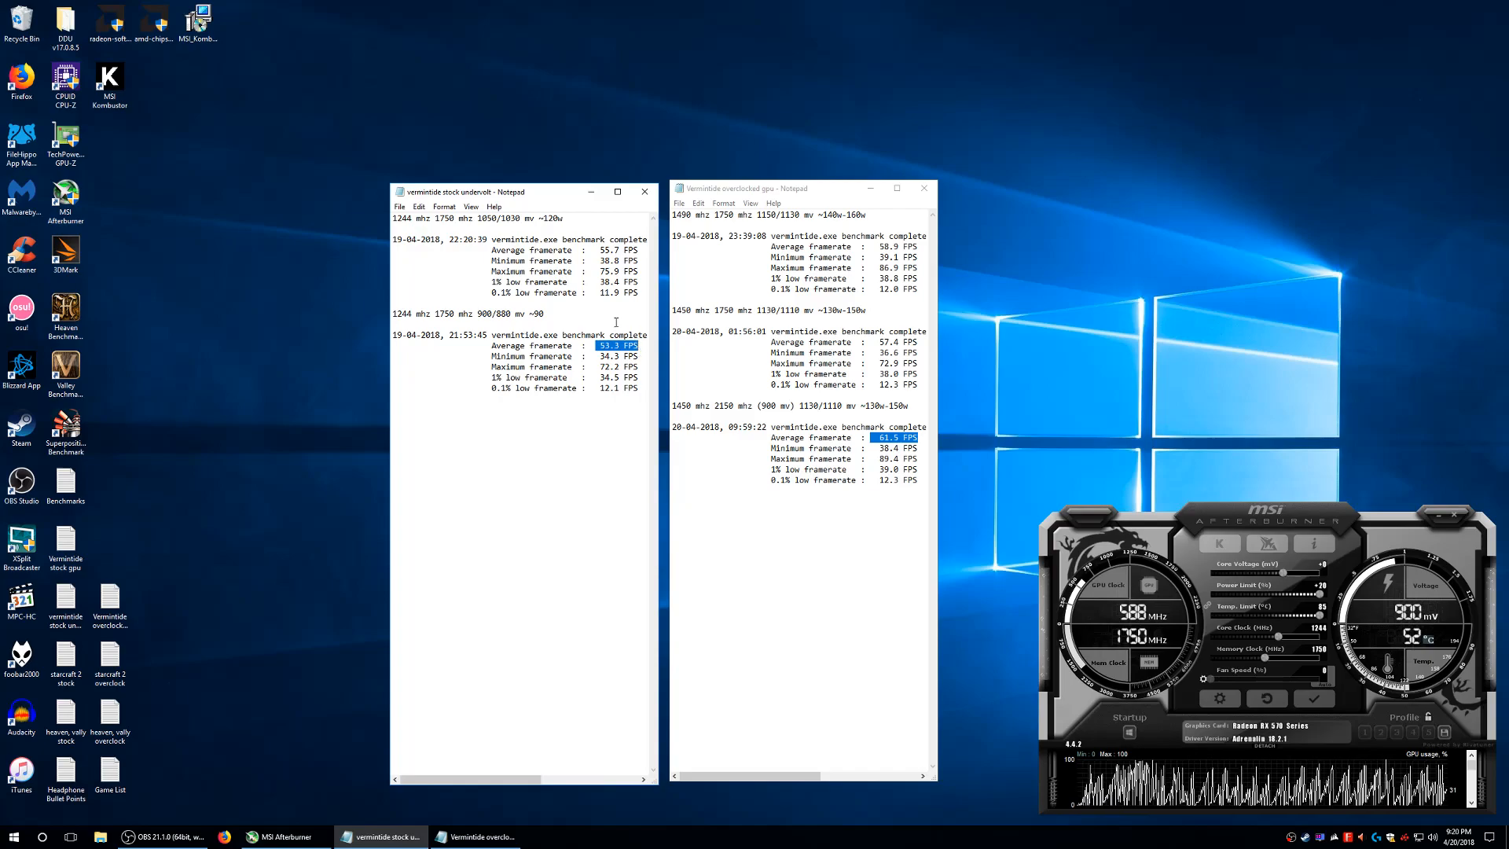
drag(875, 438, 920, 439)
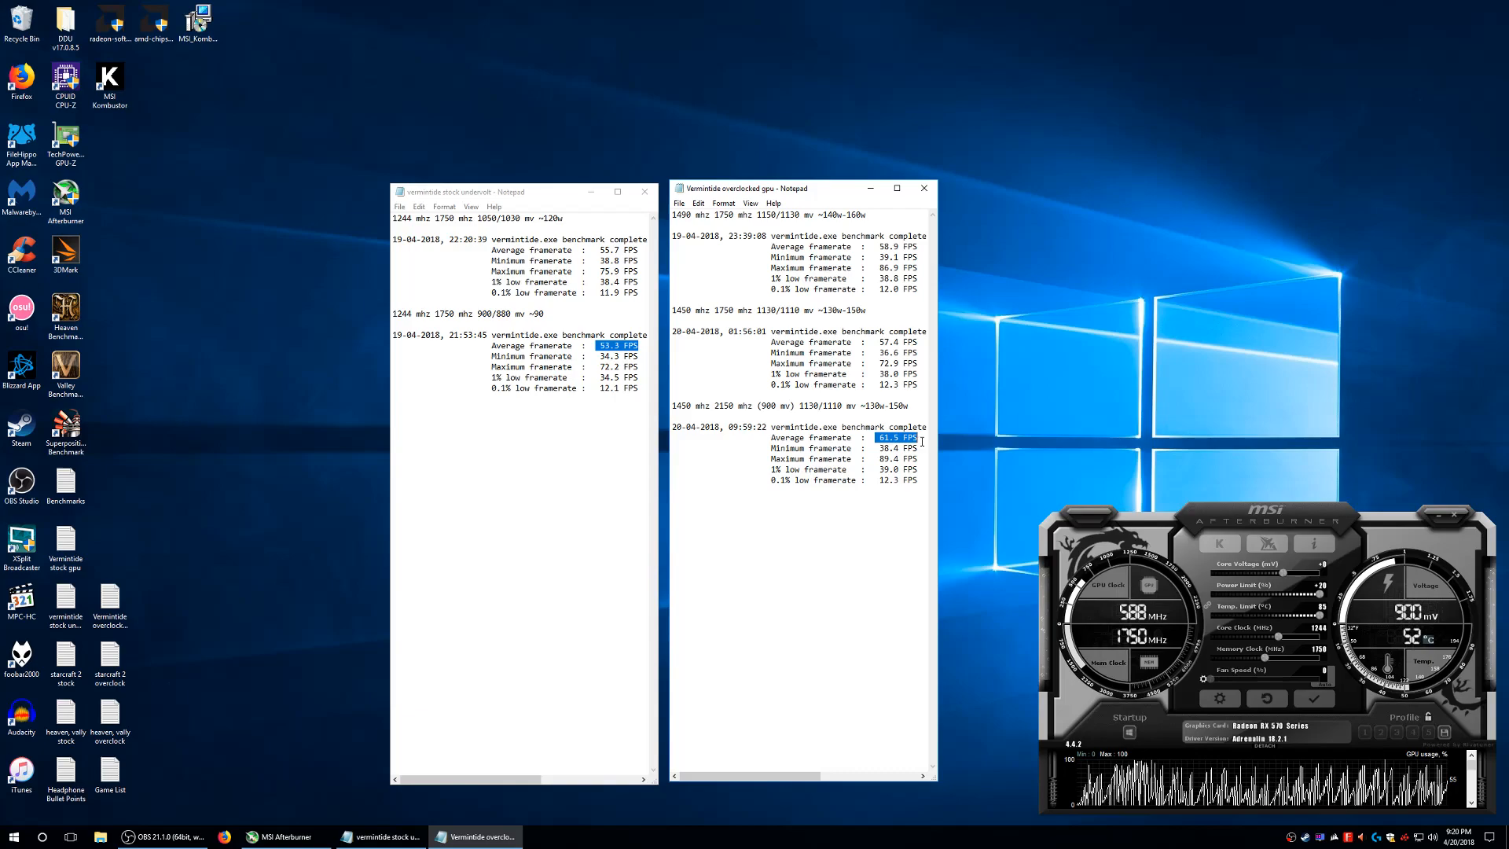
click(720, 388)
click(645, 347)
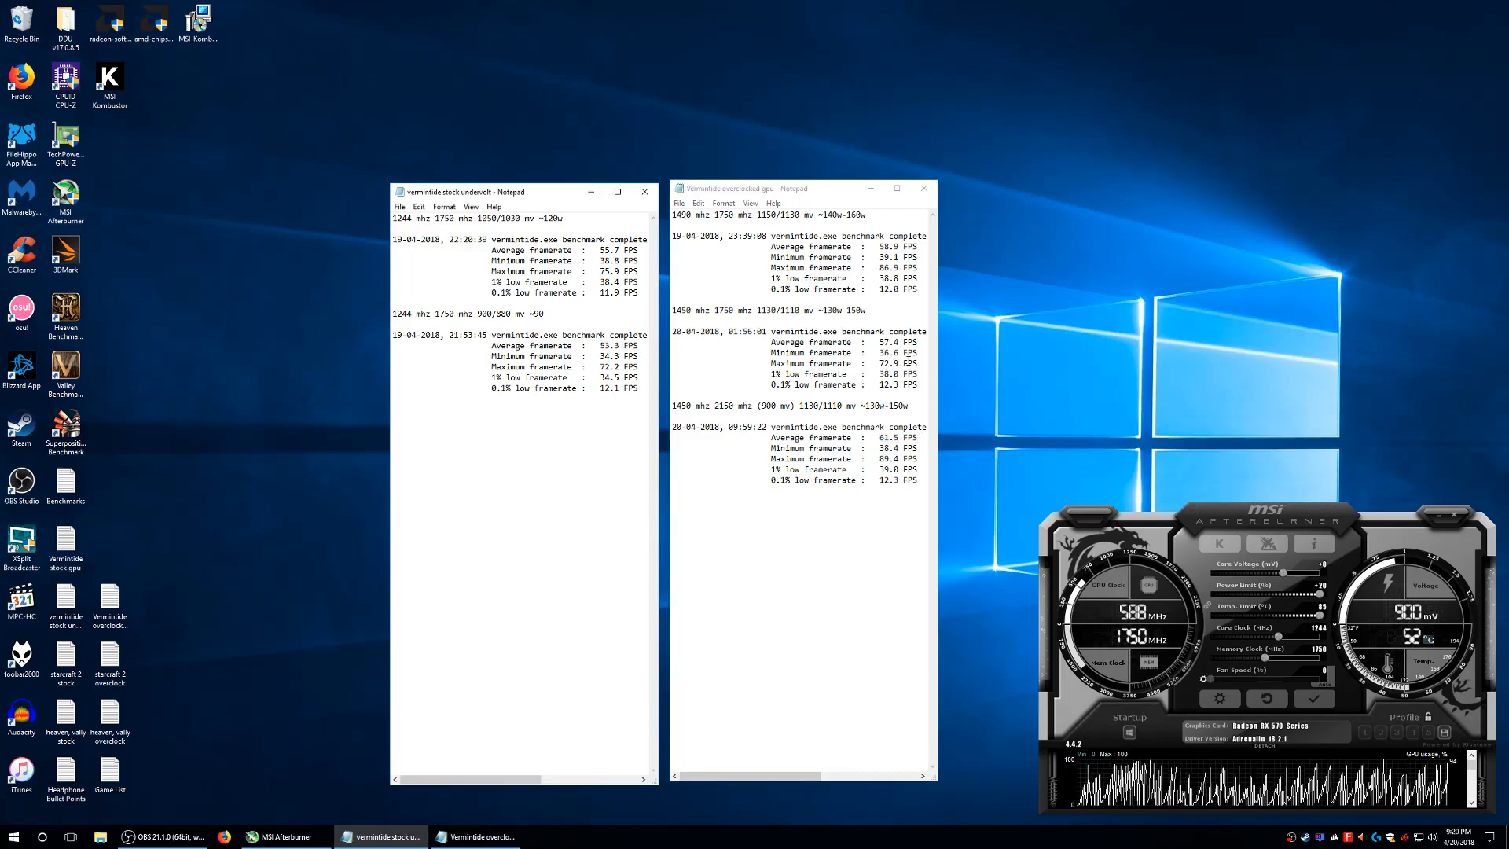
drag(908, 406, 864, 406)
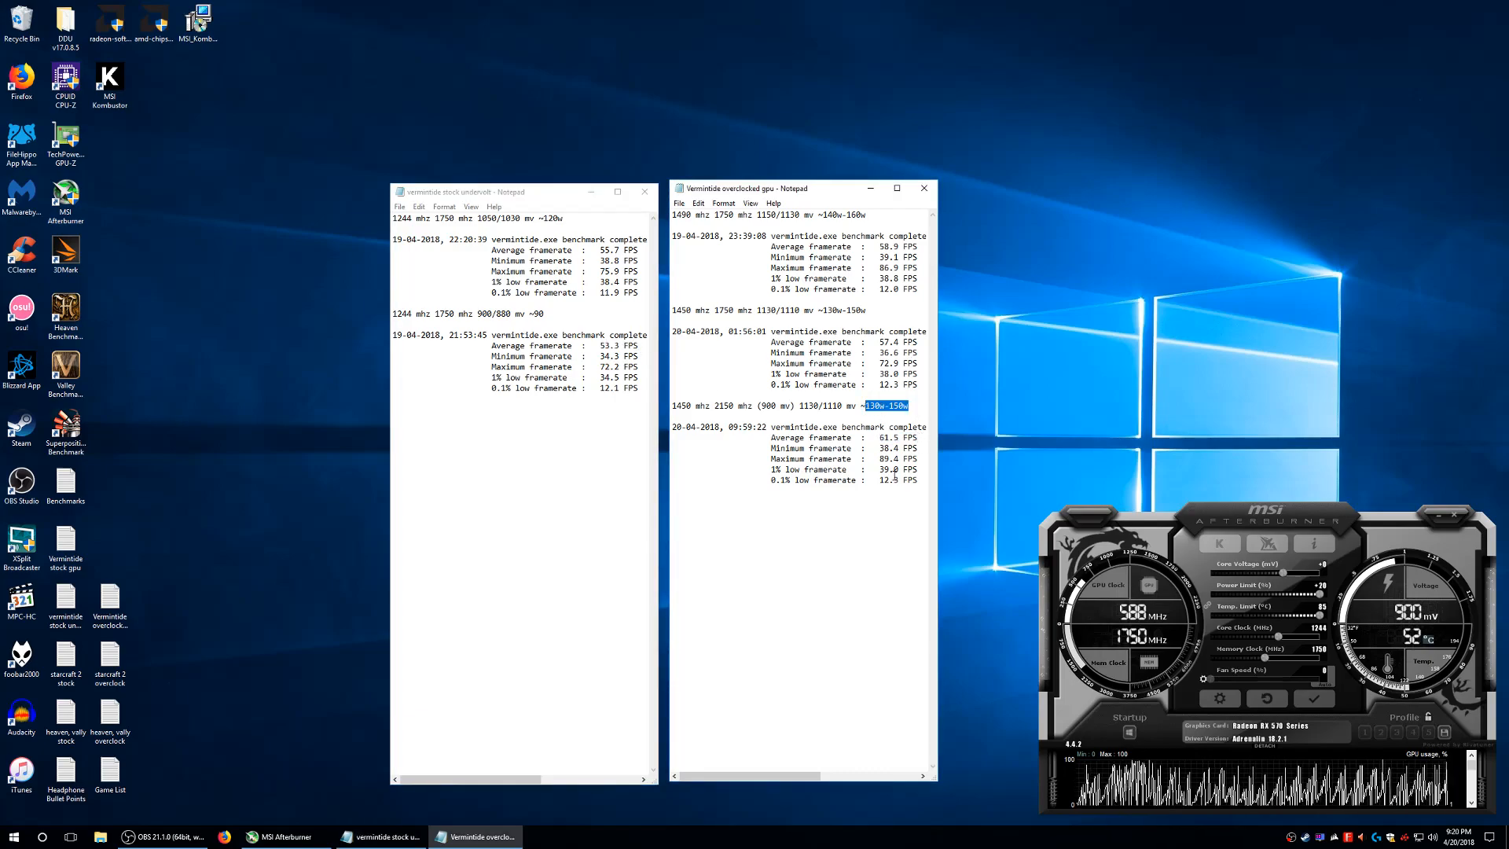
click(876, 441)
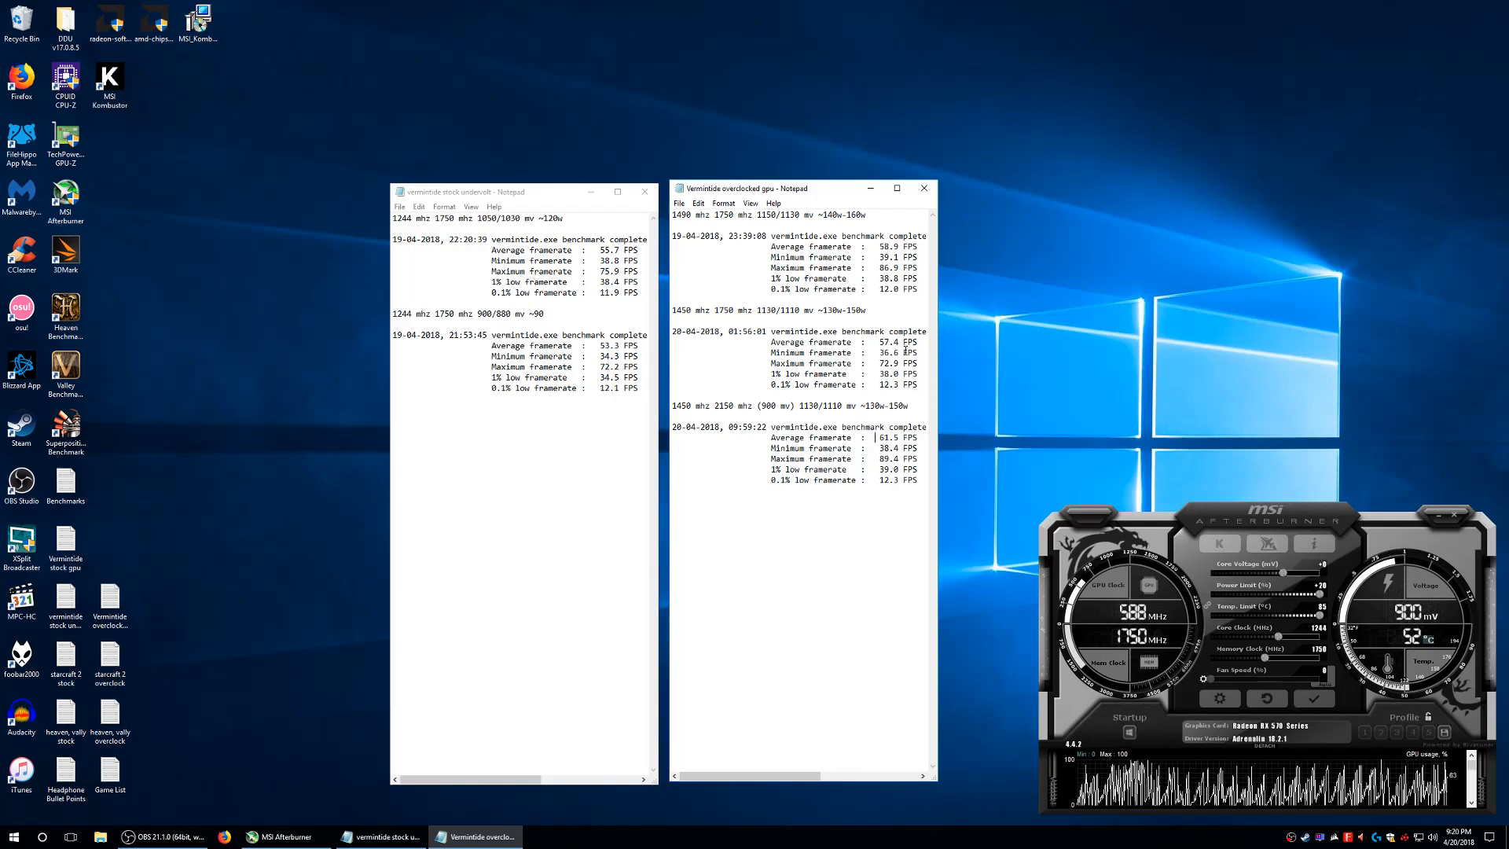
Compare the clocks and average framerates of the three configurations in the Vermintide overclock notes.
drag(714, 214, 752, 216)
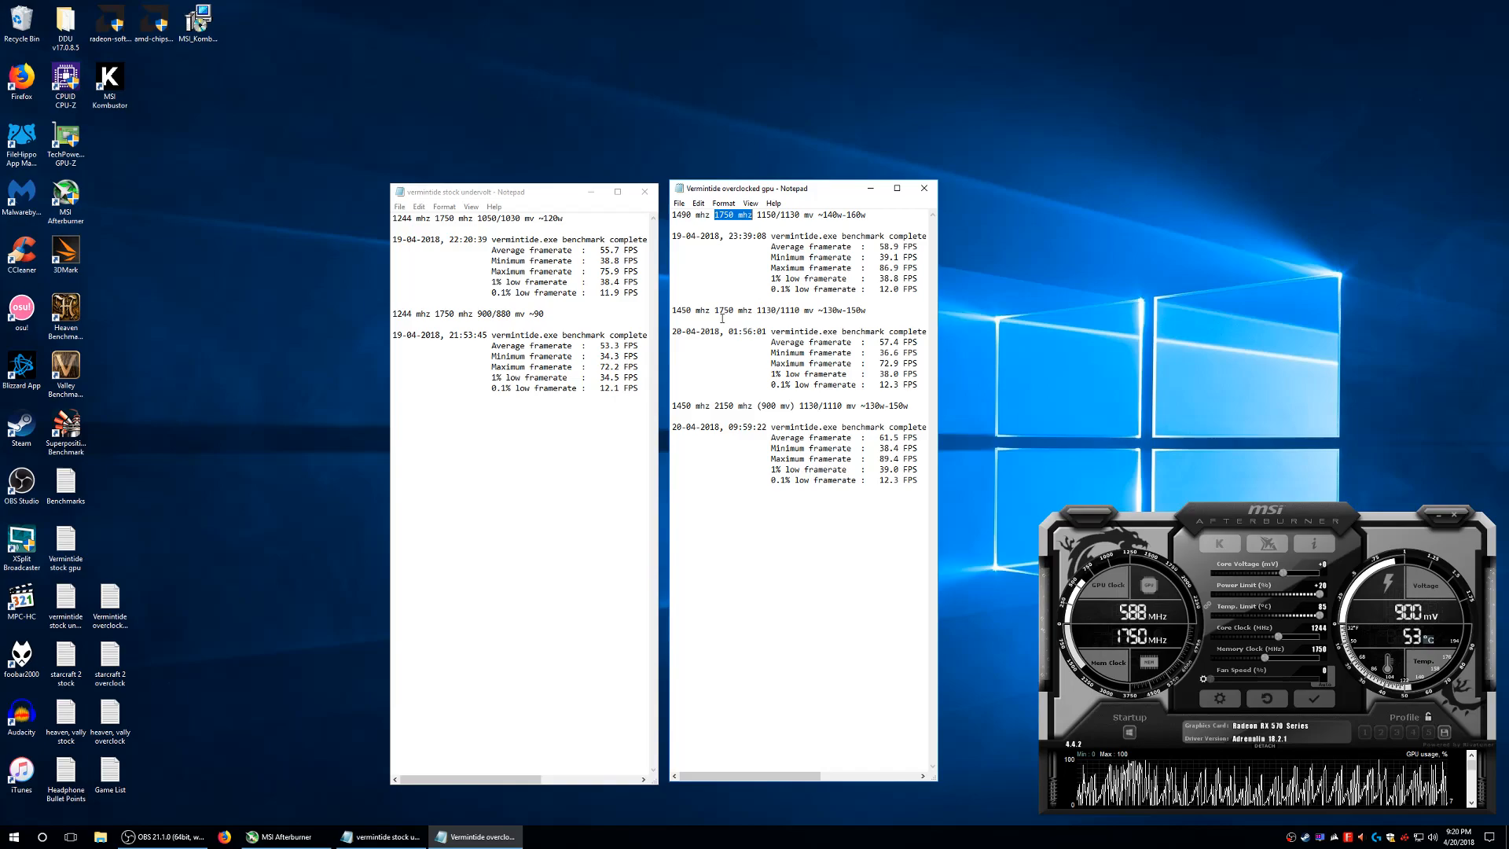
drag(670, 330, 715, 313)
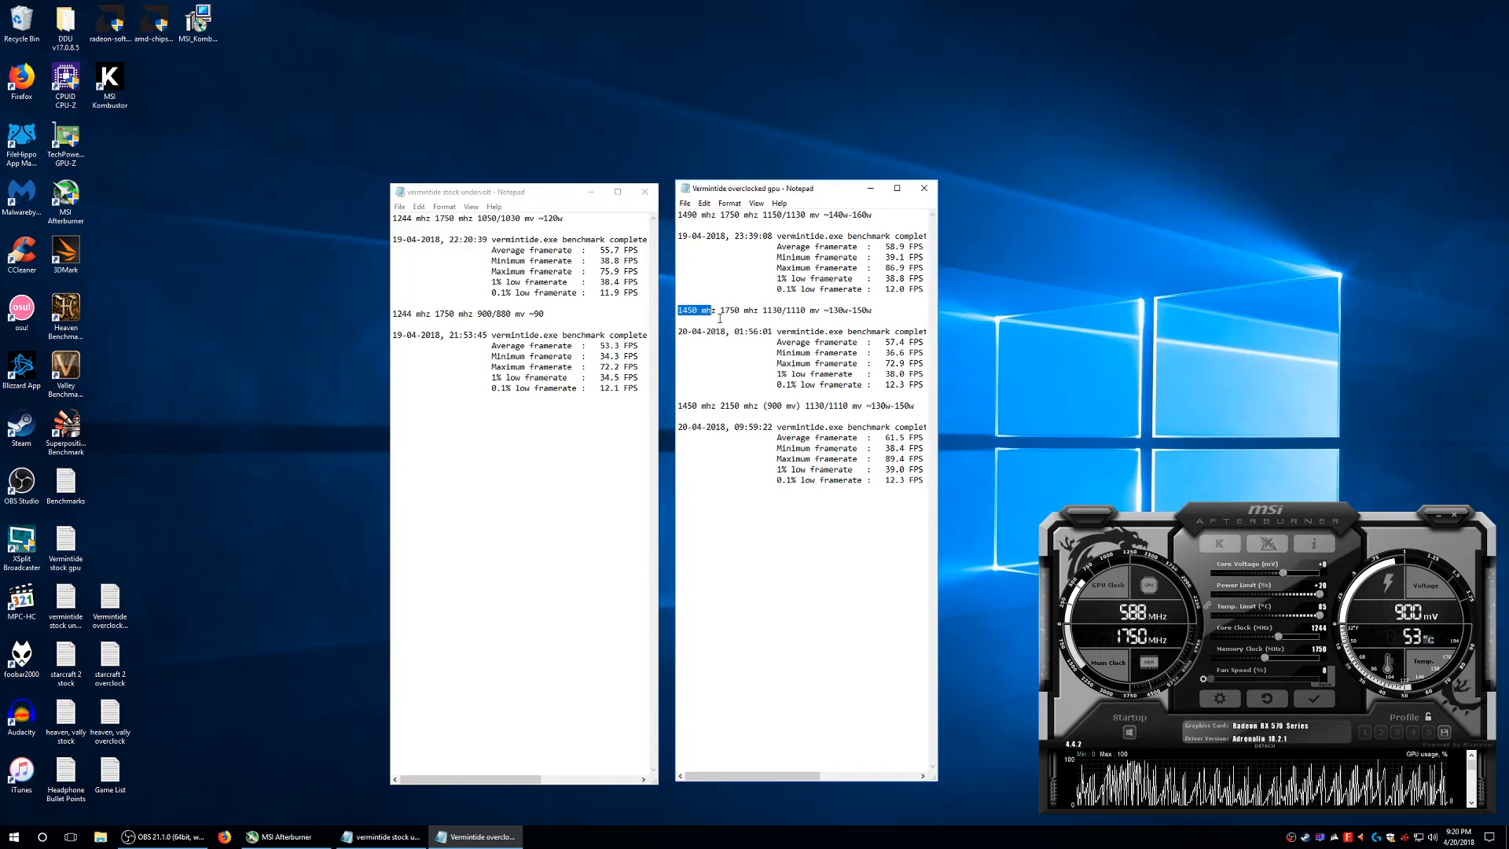
drag(881, 246, 909, 246)
drag(881, 342, 927, 340)
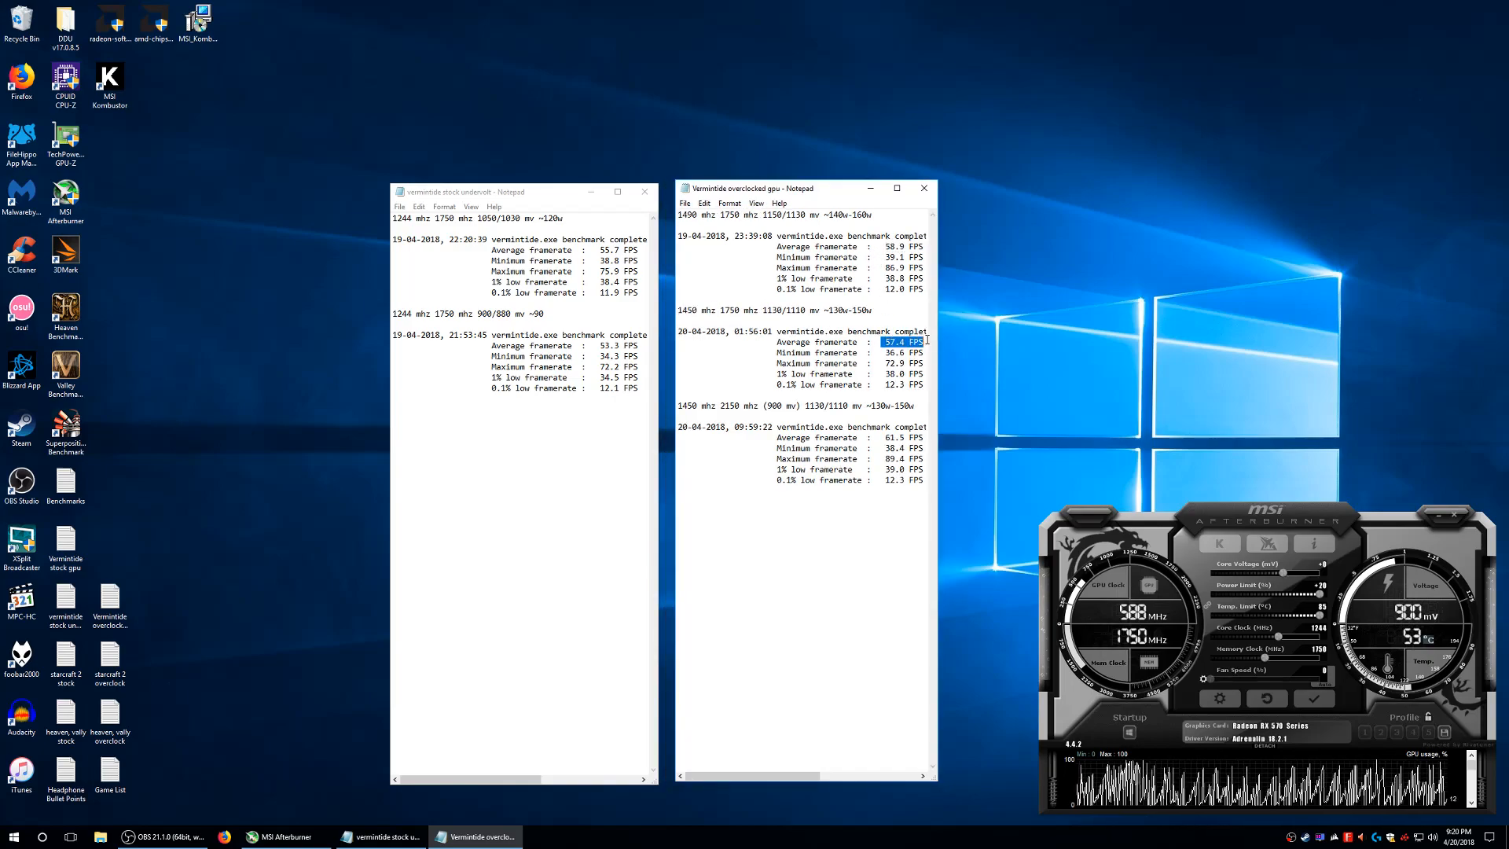
drag(678, 312, 716, 312)
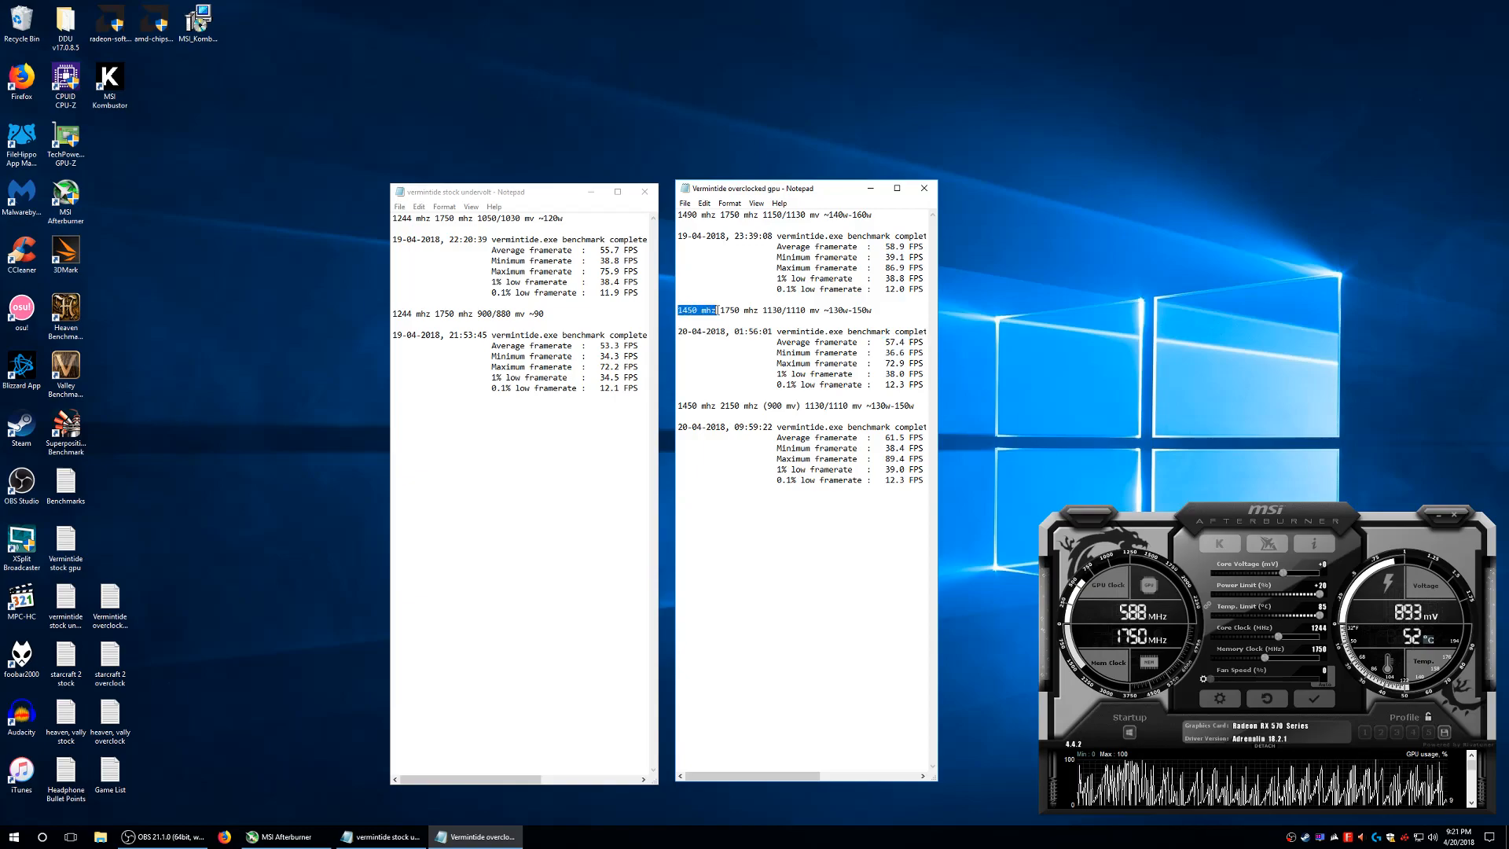
drag(677, 407, 762, 408)
drag(885, 437, 921, 445)
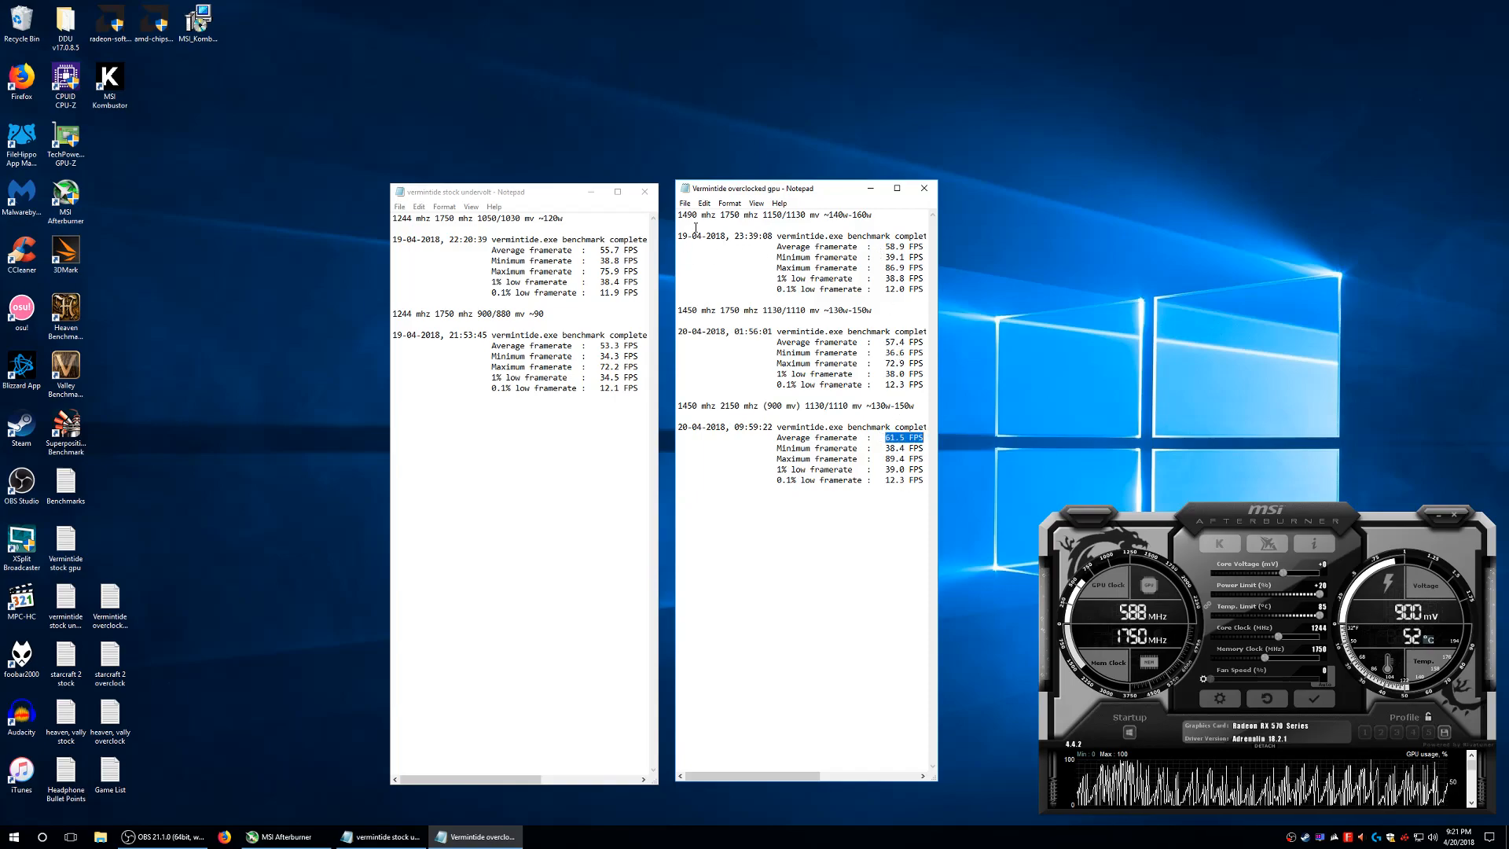
Compare the average framerates of the 1750 MHz memory overclocks with the 1050/1030 mV stock result and the 2150 MHz memory result.
click(884, 248)
drag(882, 246, 924, 246)
drag(882, 343, 923, 344)
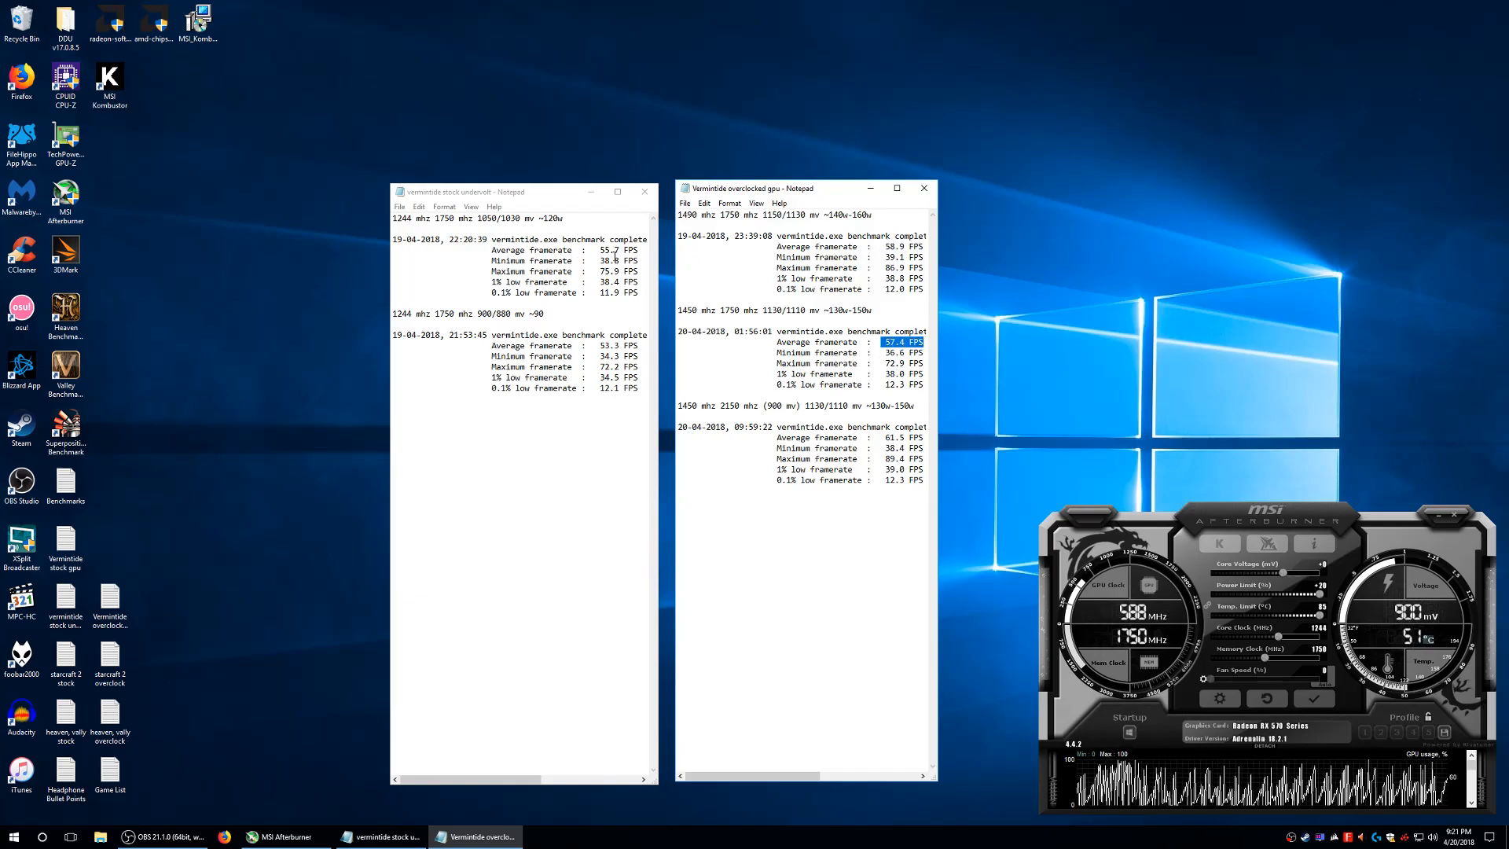
drag(596, 250, 638, 250)
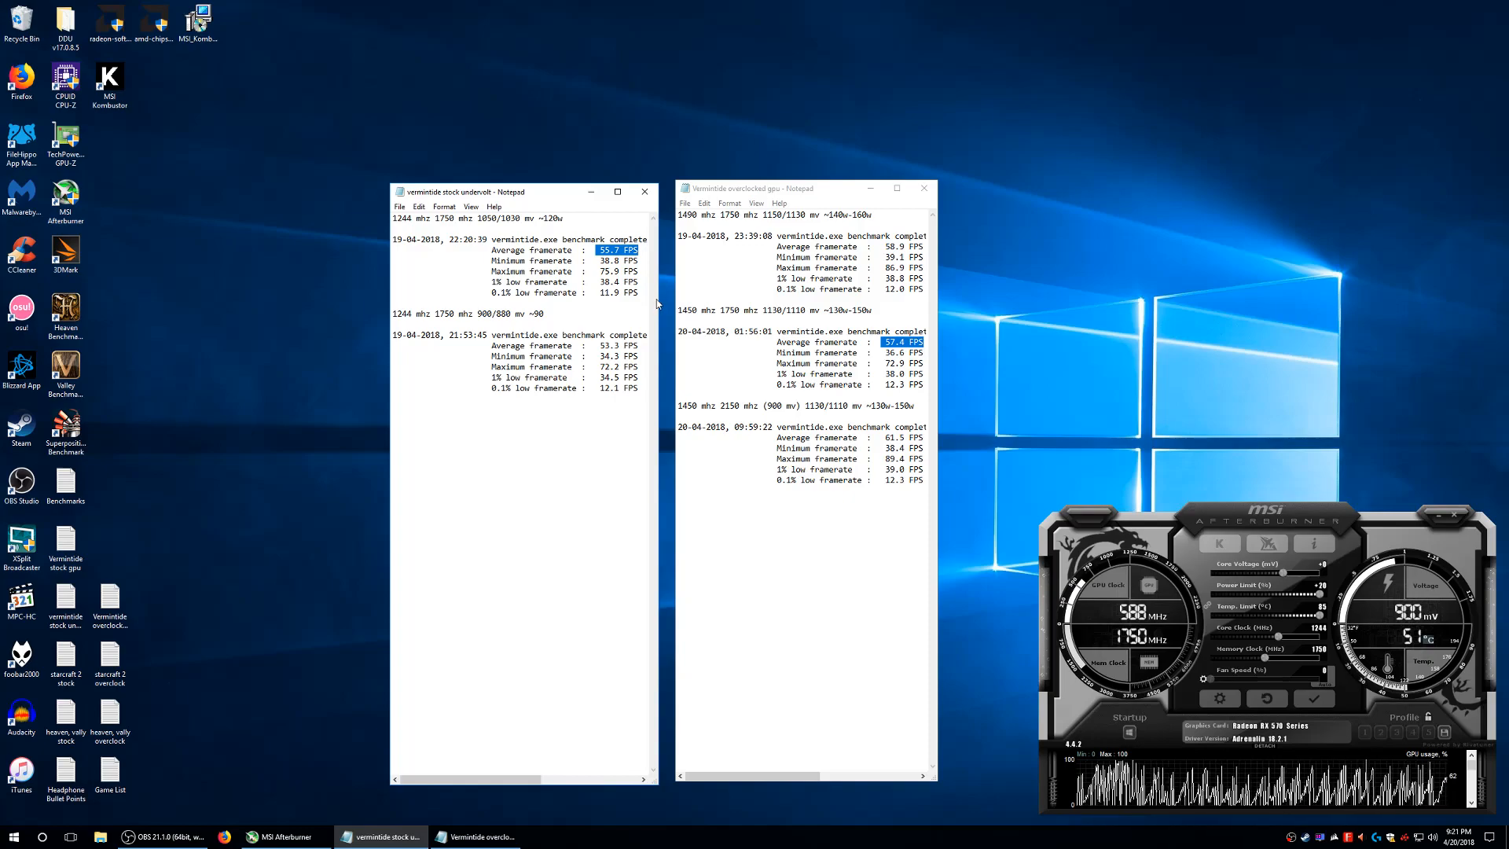
click(885, 341)
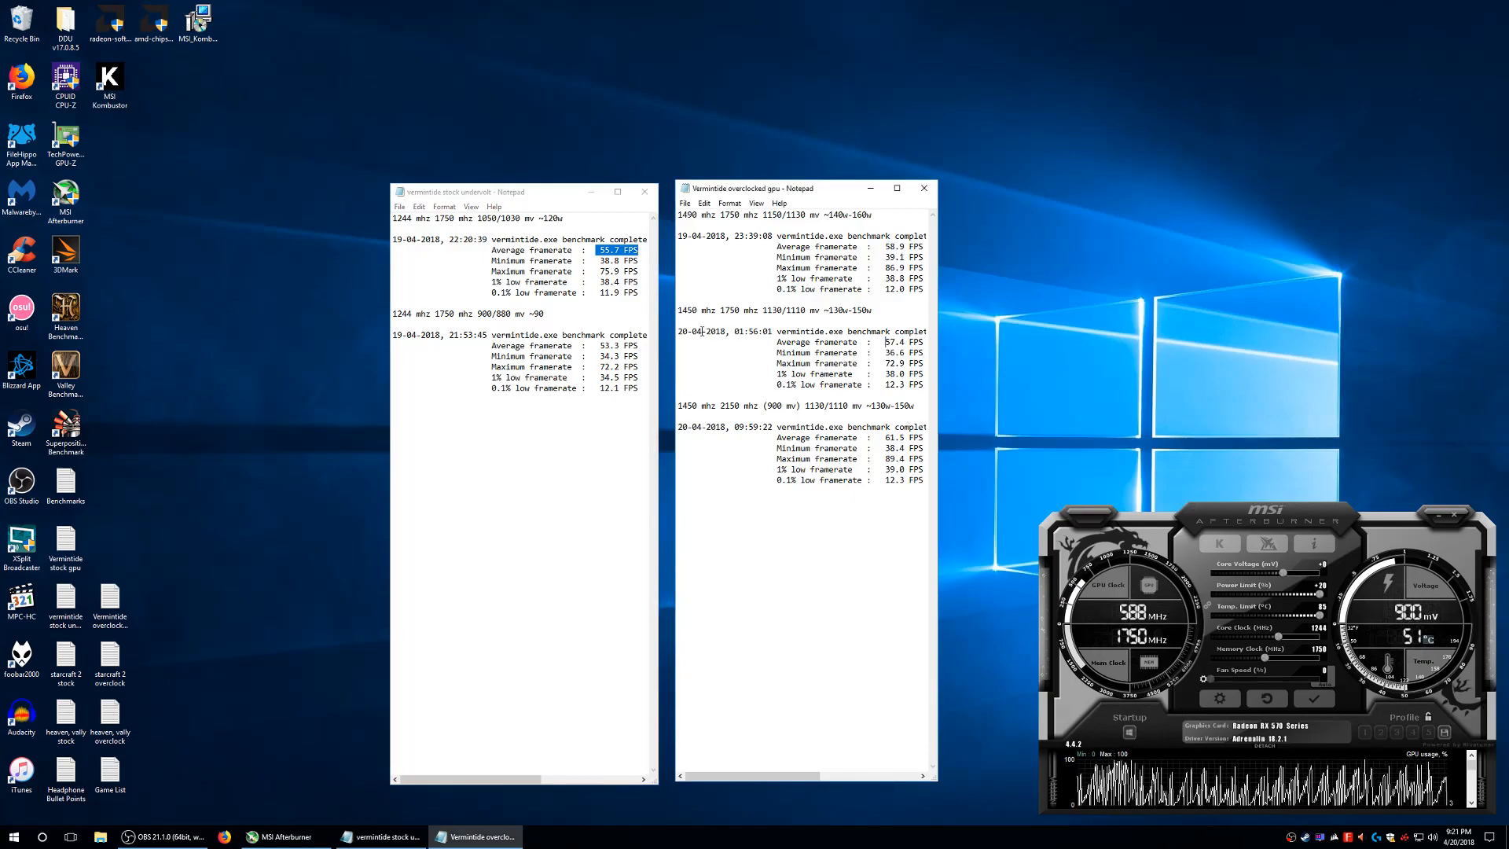
drag(721, 405, 764, 406)
click(910, 427)
drag(878, 437, 923, 438)
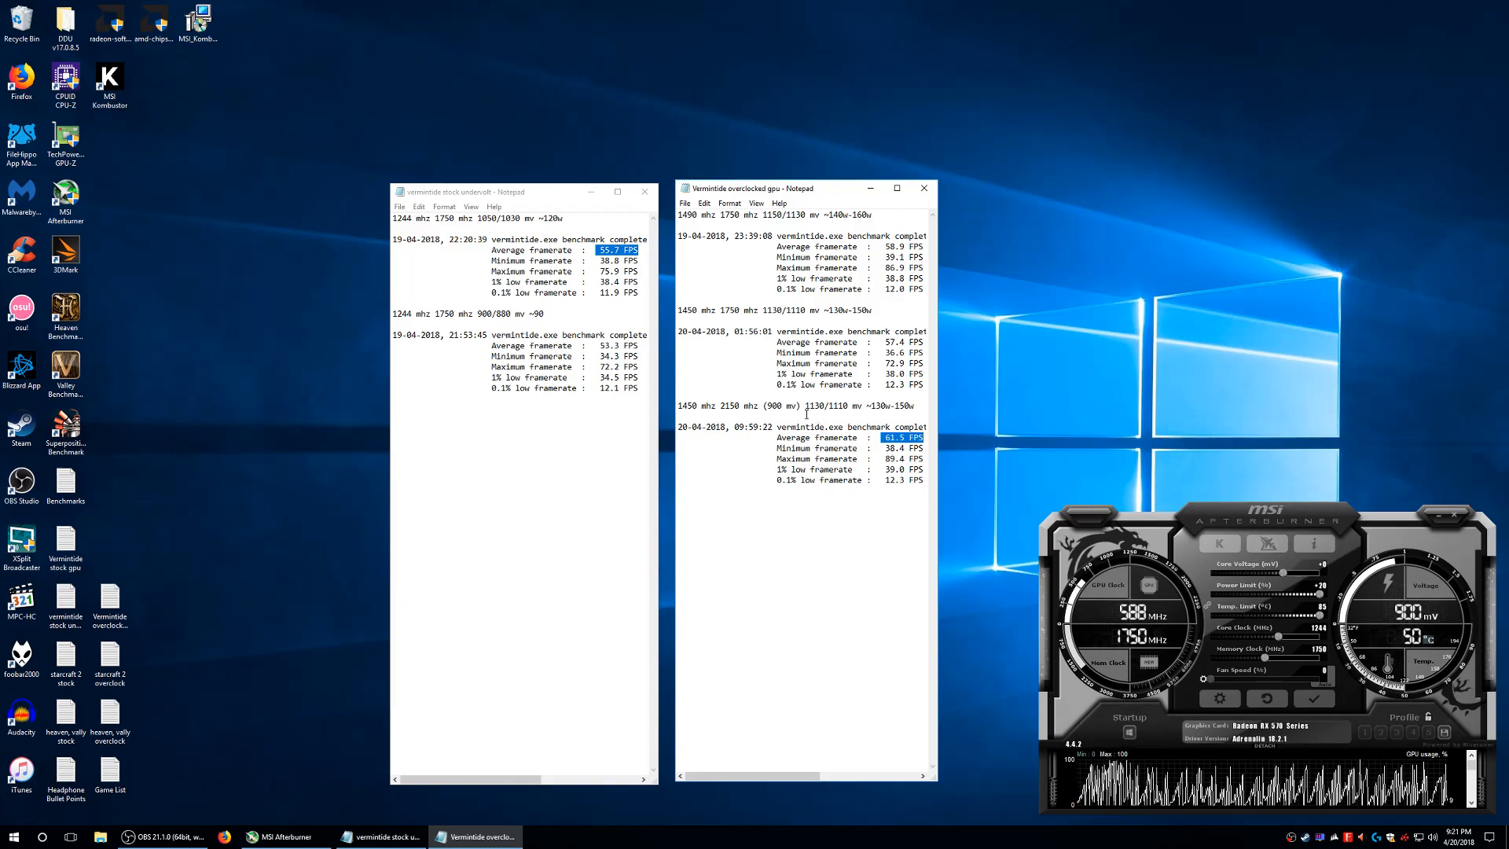
Compare the undervolted configuration's memory clock and average framerate with the average framerate of the 2150 MHz memory overclock.
click(597, 345)
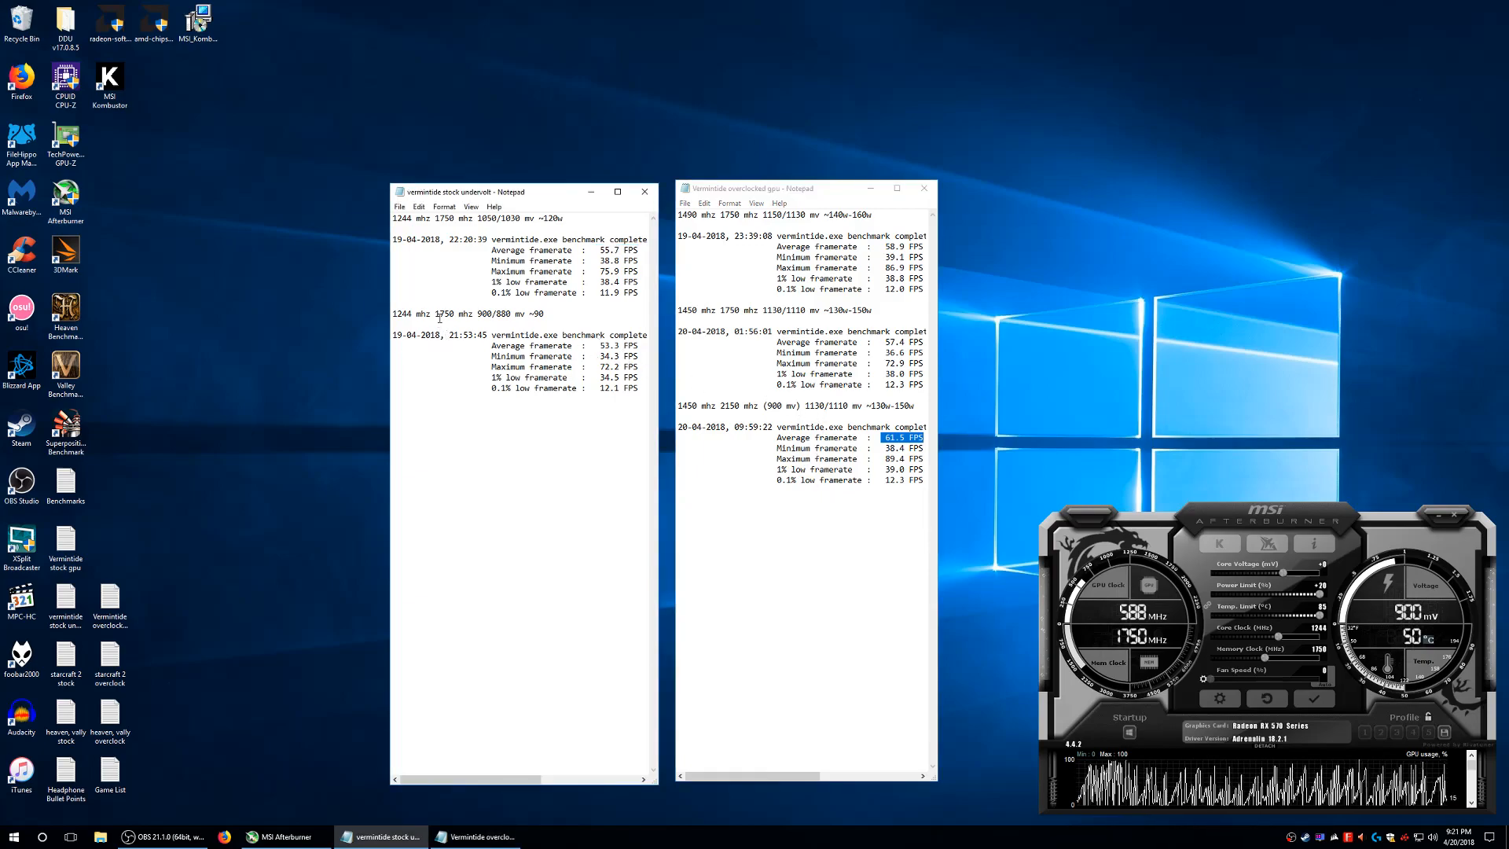
drag(434, 314, 474, 314)
drag(597, 345, 638, 345)
drag(881, 437, 925, 437)
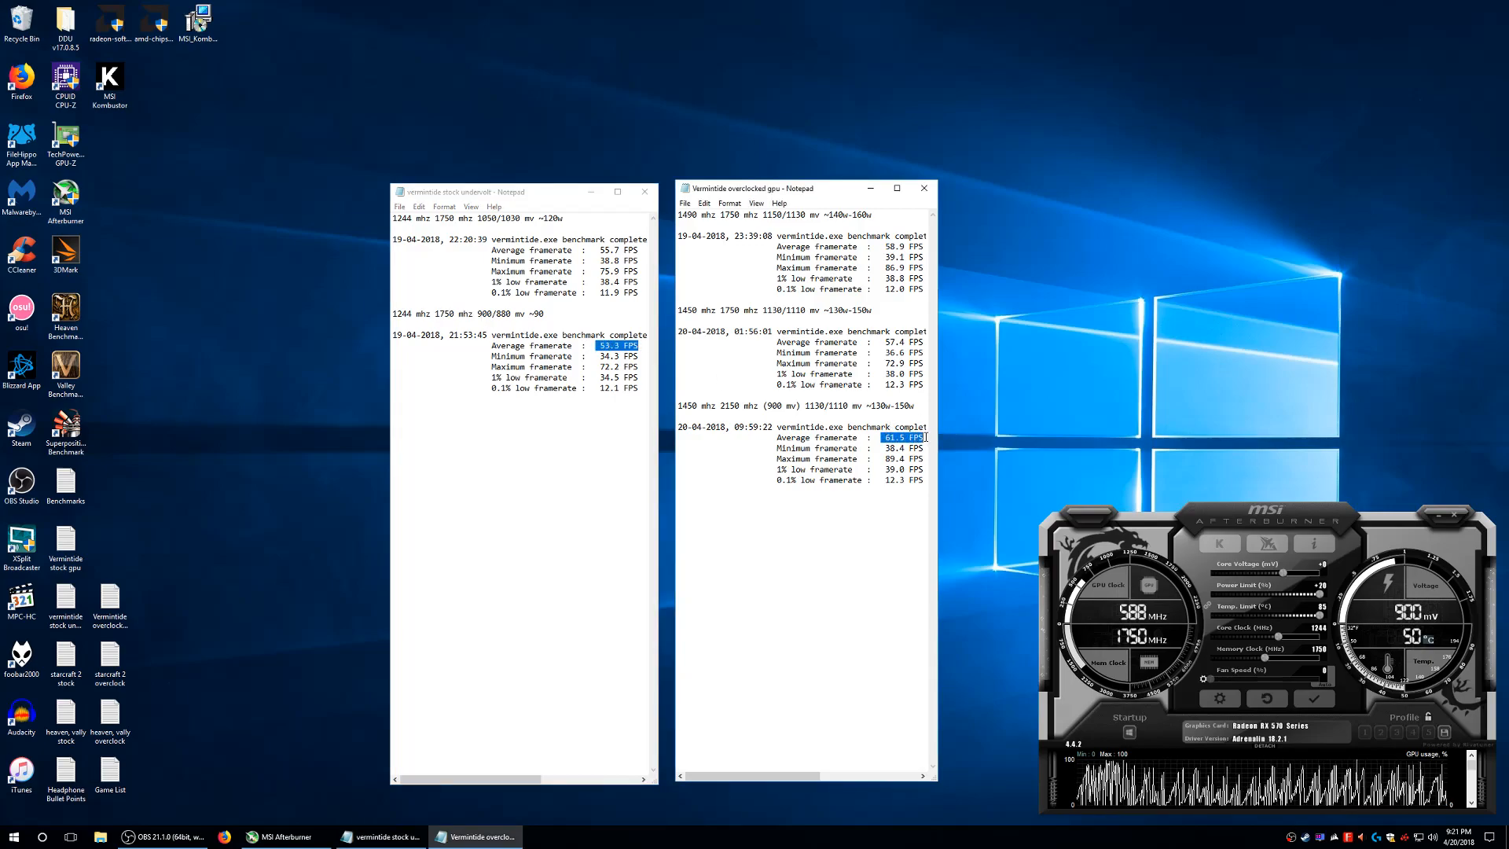
click(921, 395)
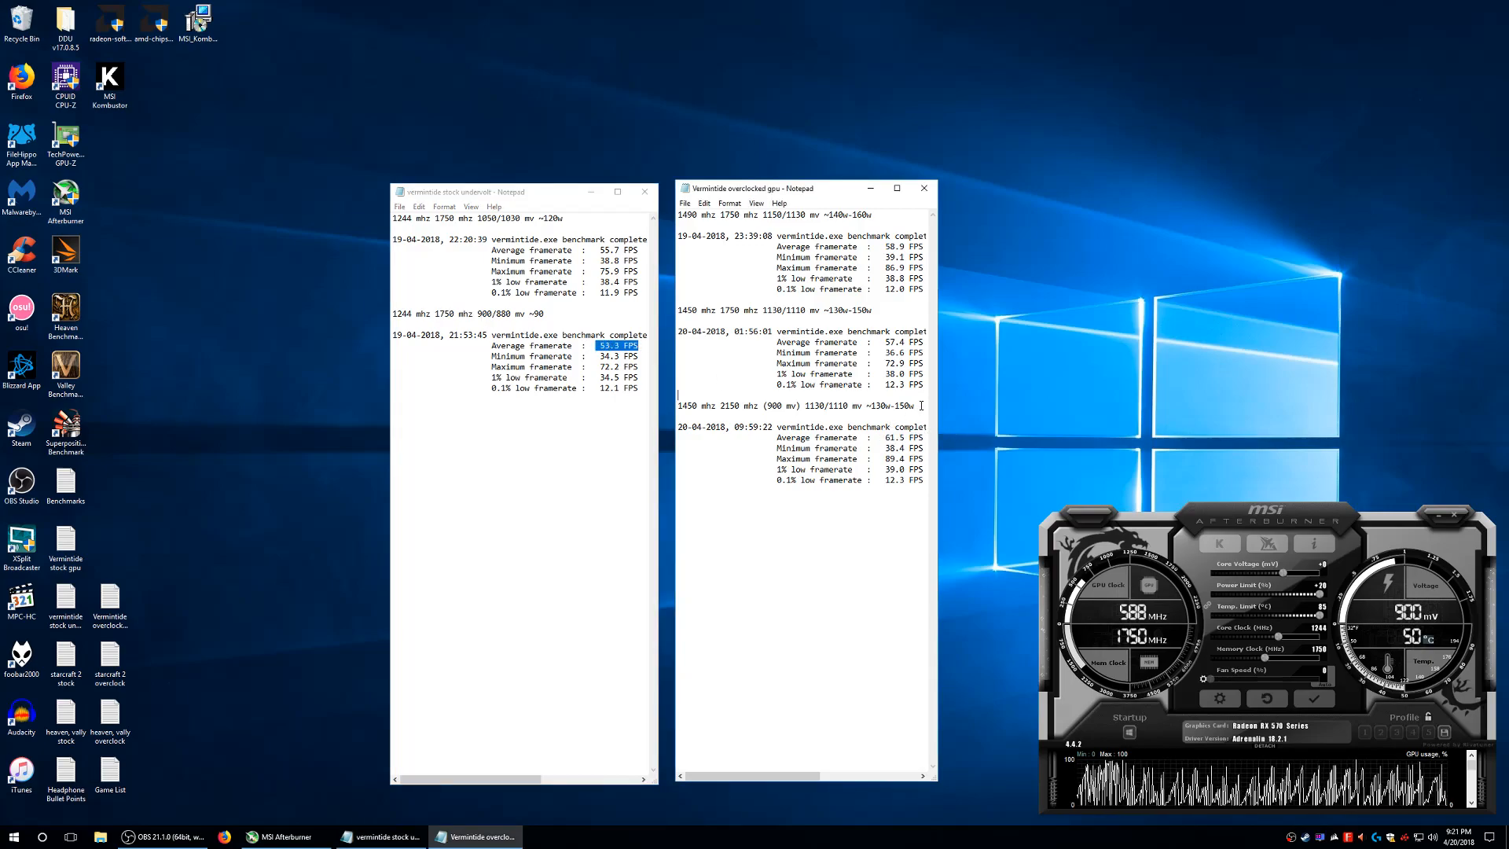
Examine the power draw, core clock, memory clock and voltages of the 900/880 mV configuration in the stock undervolt notes.
double_click(529, 315)
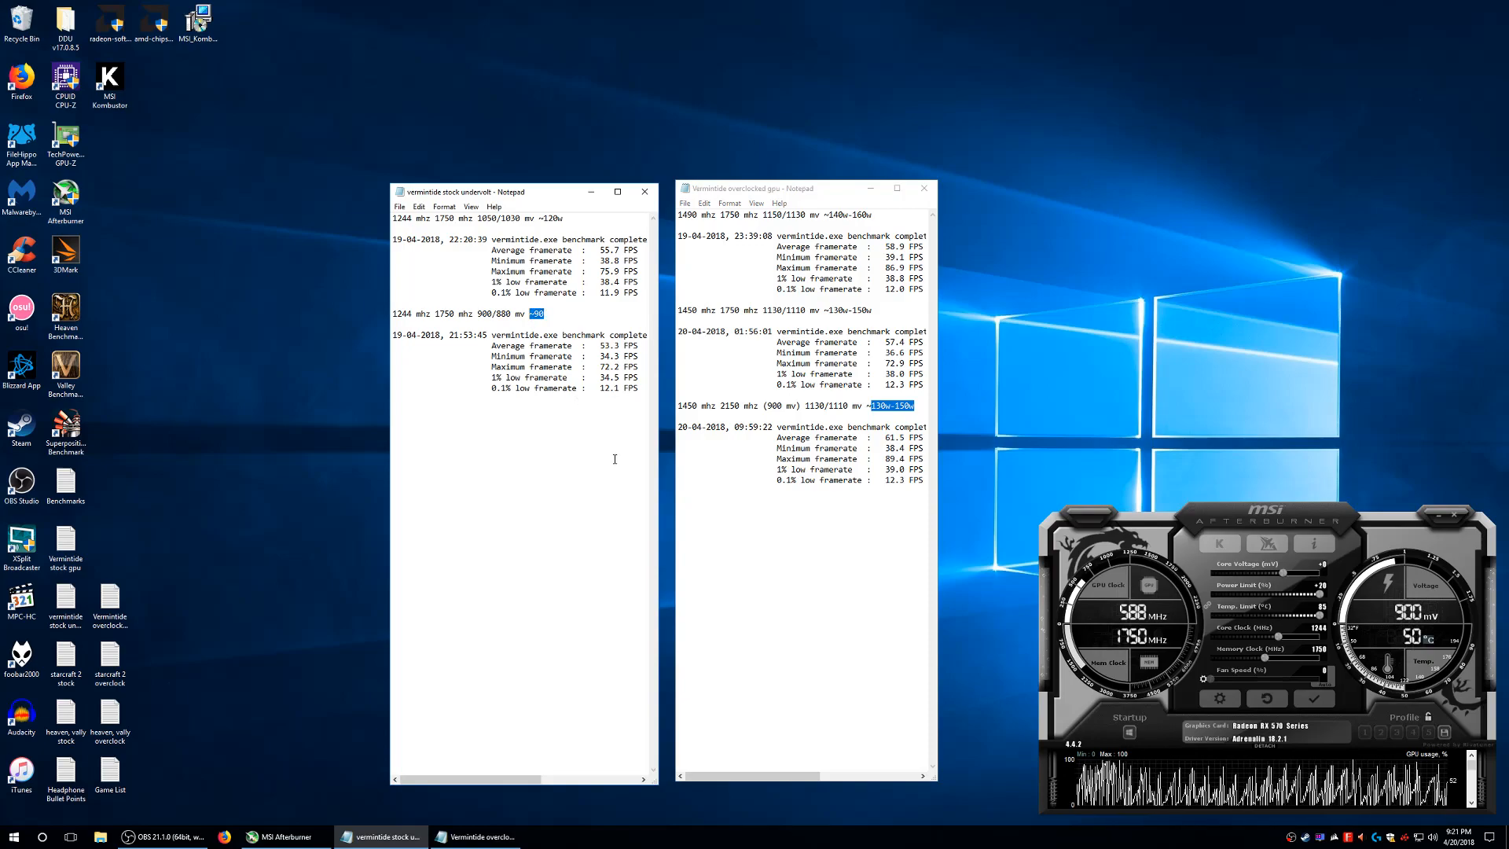
click(602, 344)
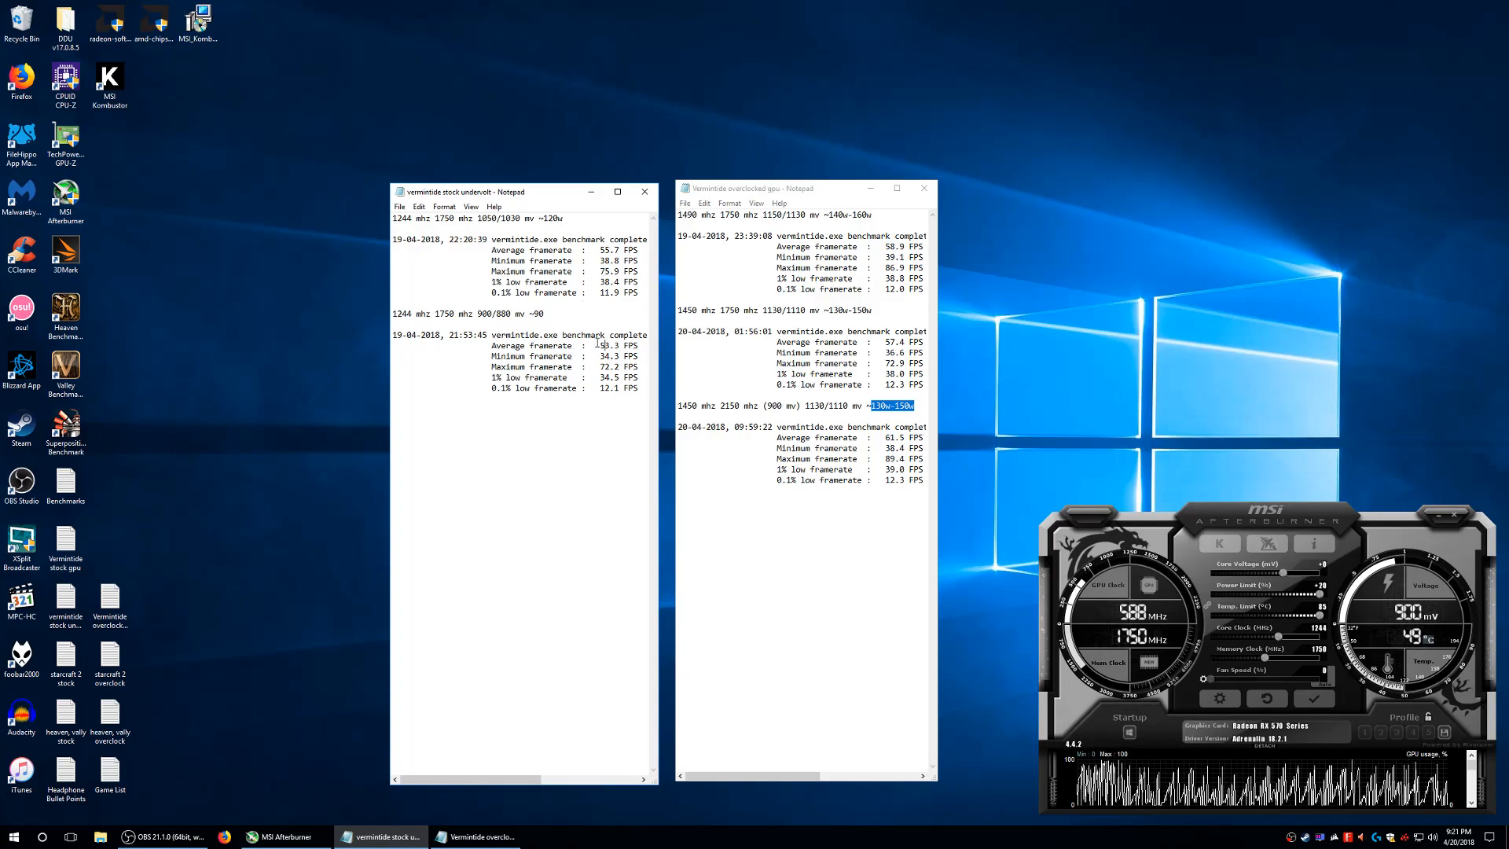
drag(392, 314, 474, 313)
click(445, 323)
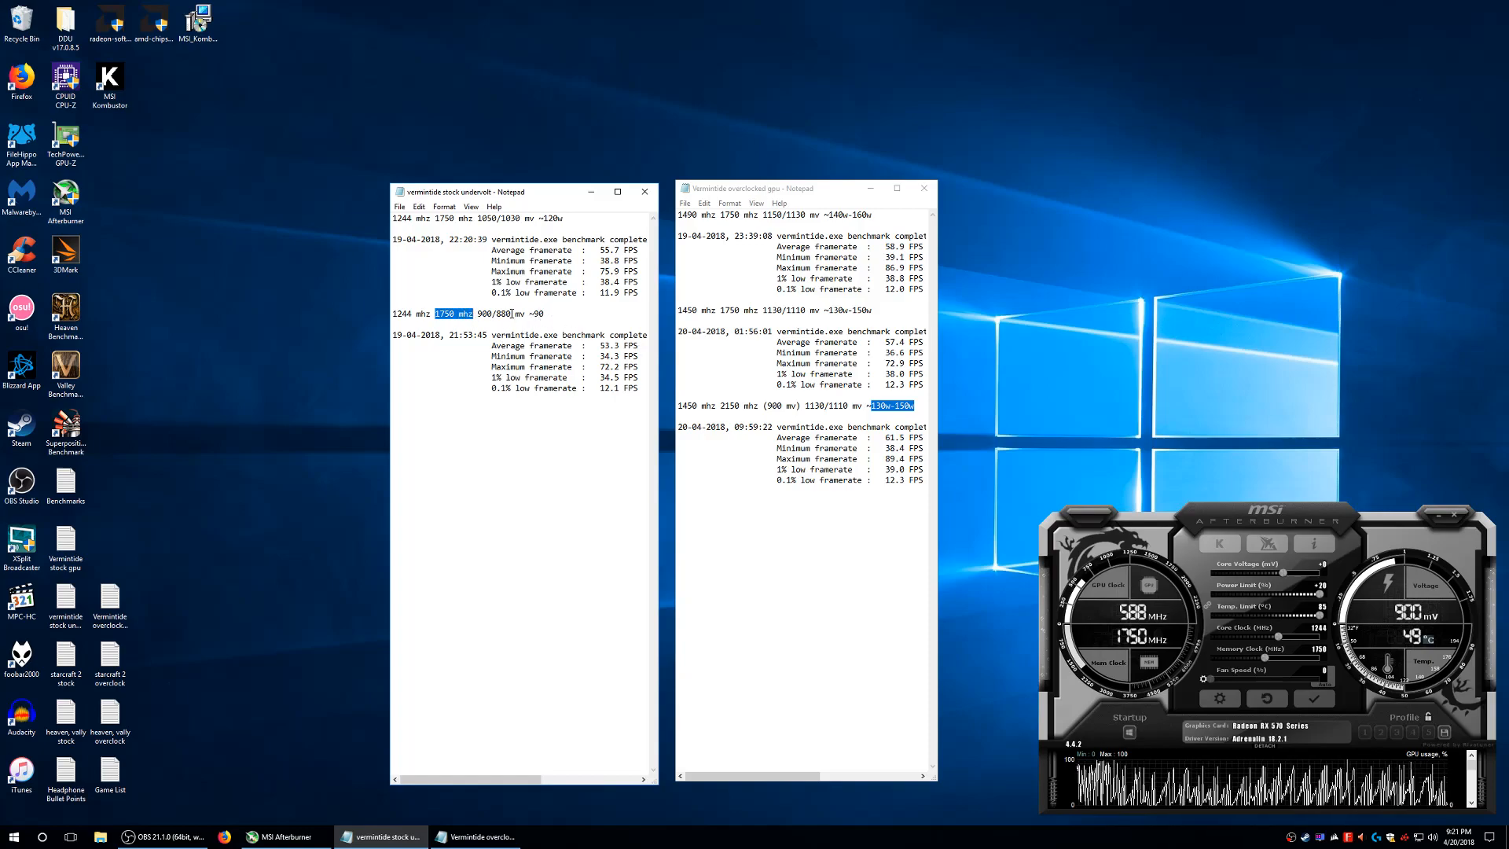
drag(477, 315, 525, 314)
click(568, 317)
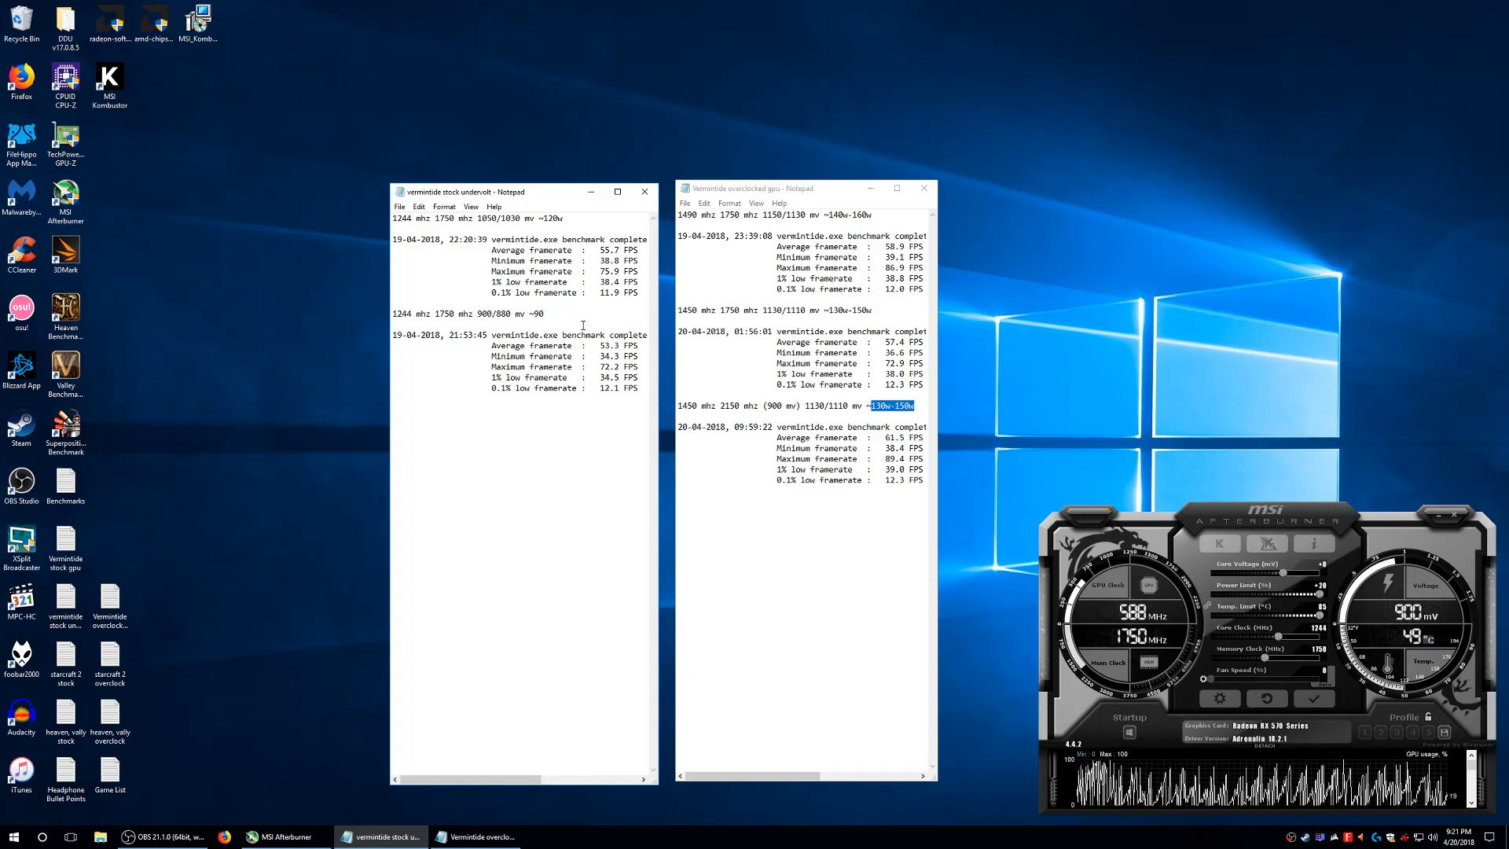
Open Radeon Settings and examine the Chill minimum and maximum FPS limits in the Warhammer End Times - Vermintide graphics profile.
right_click(1404, 836)
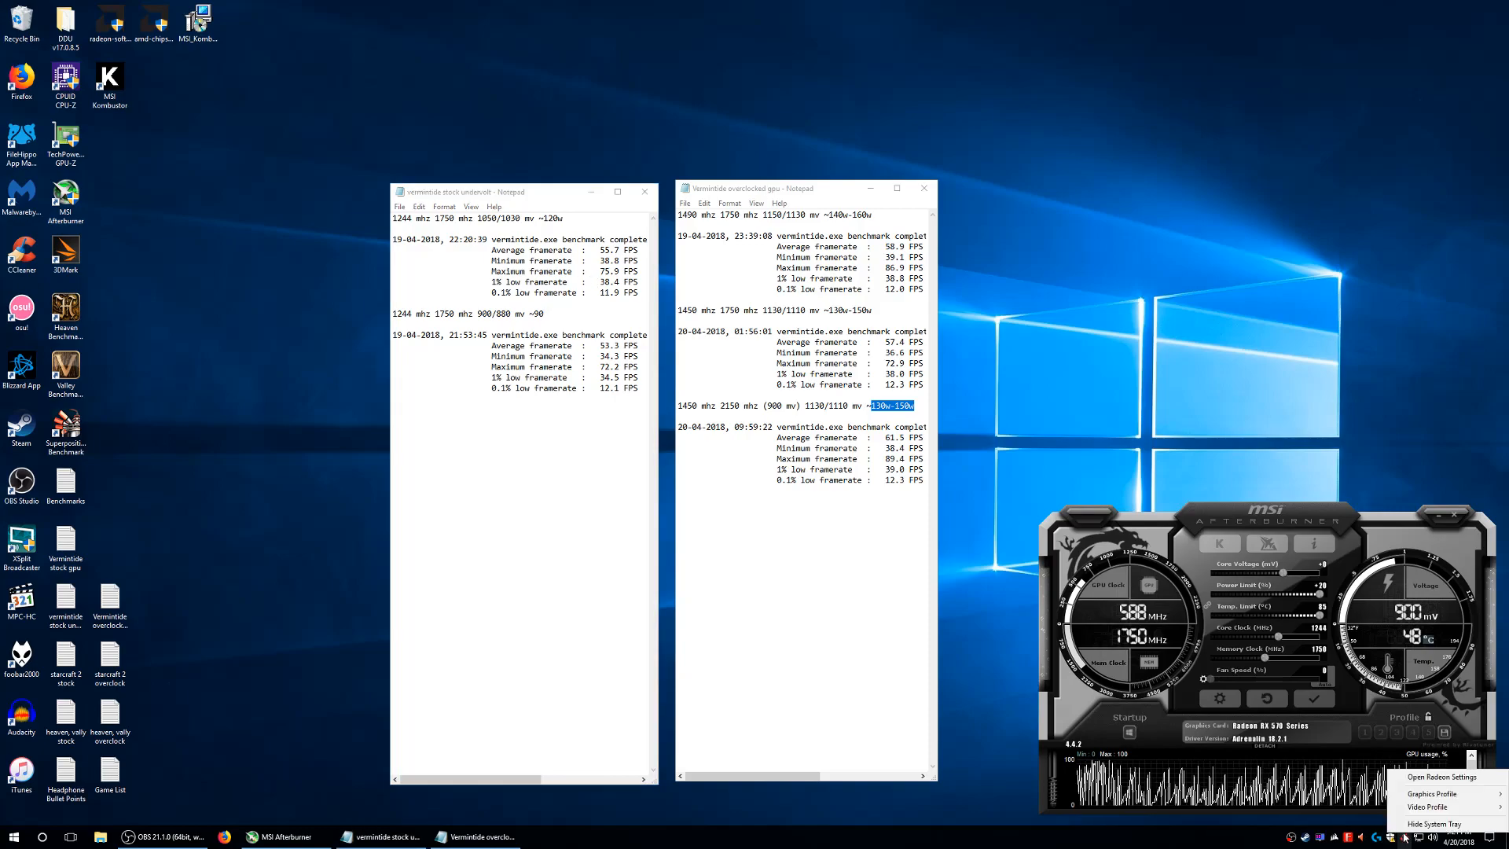
click(1438, 806)
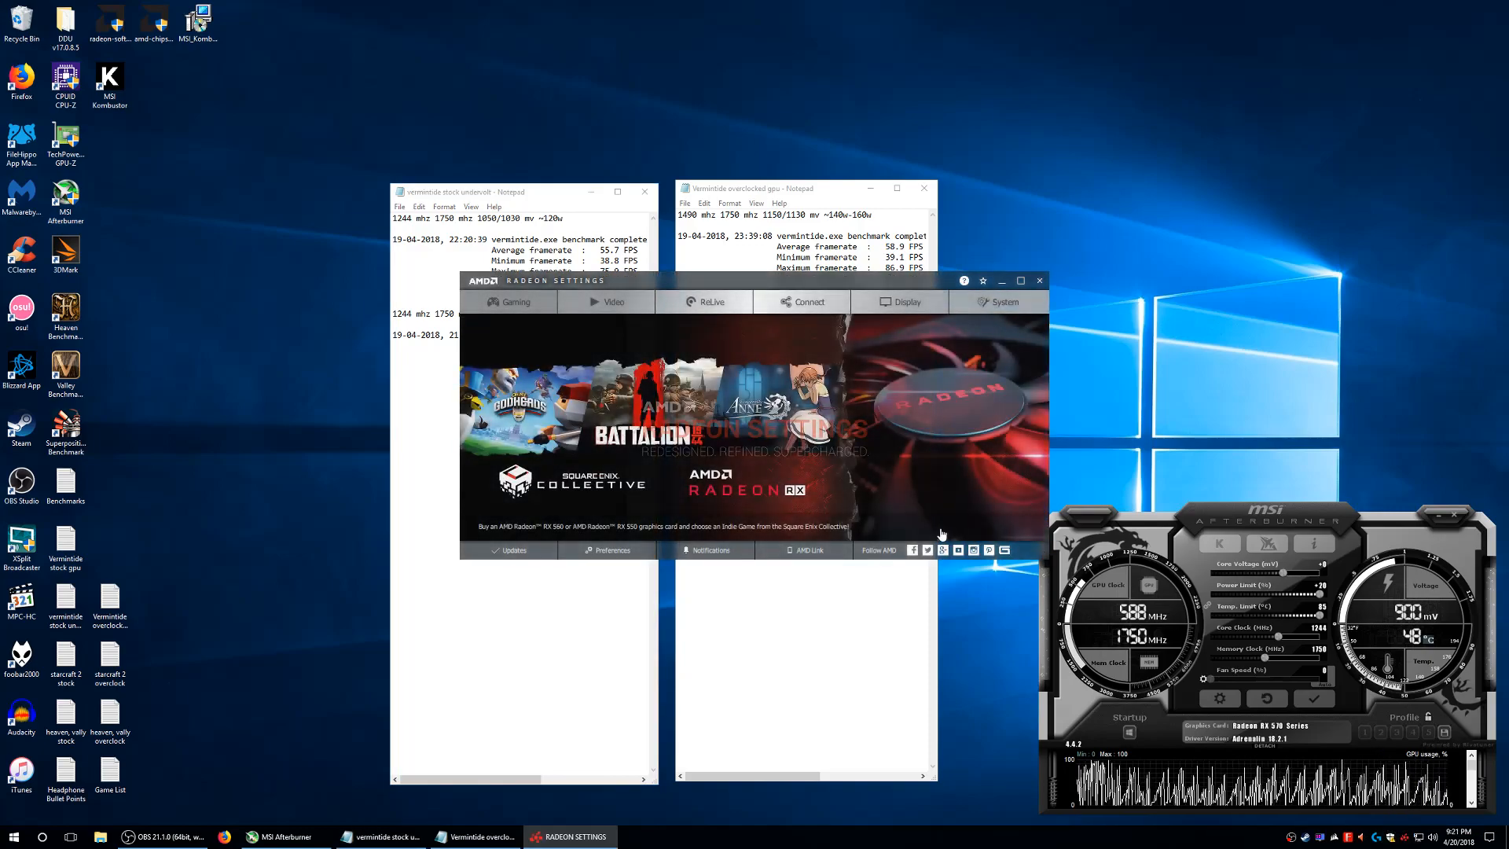
click(515, 303)
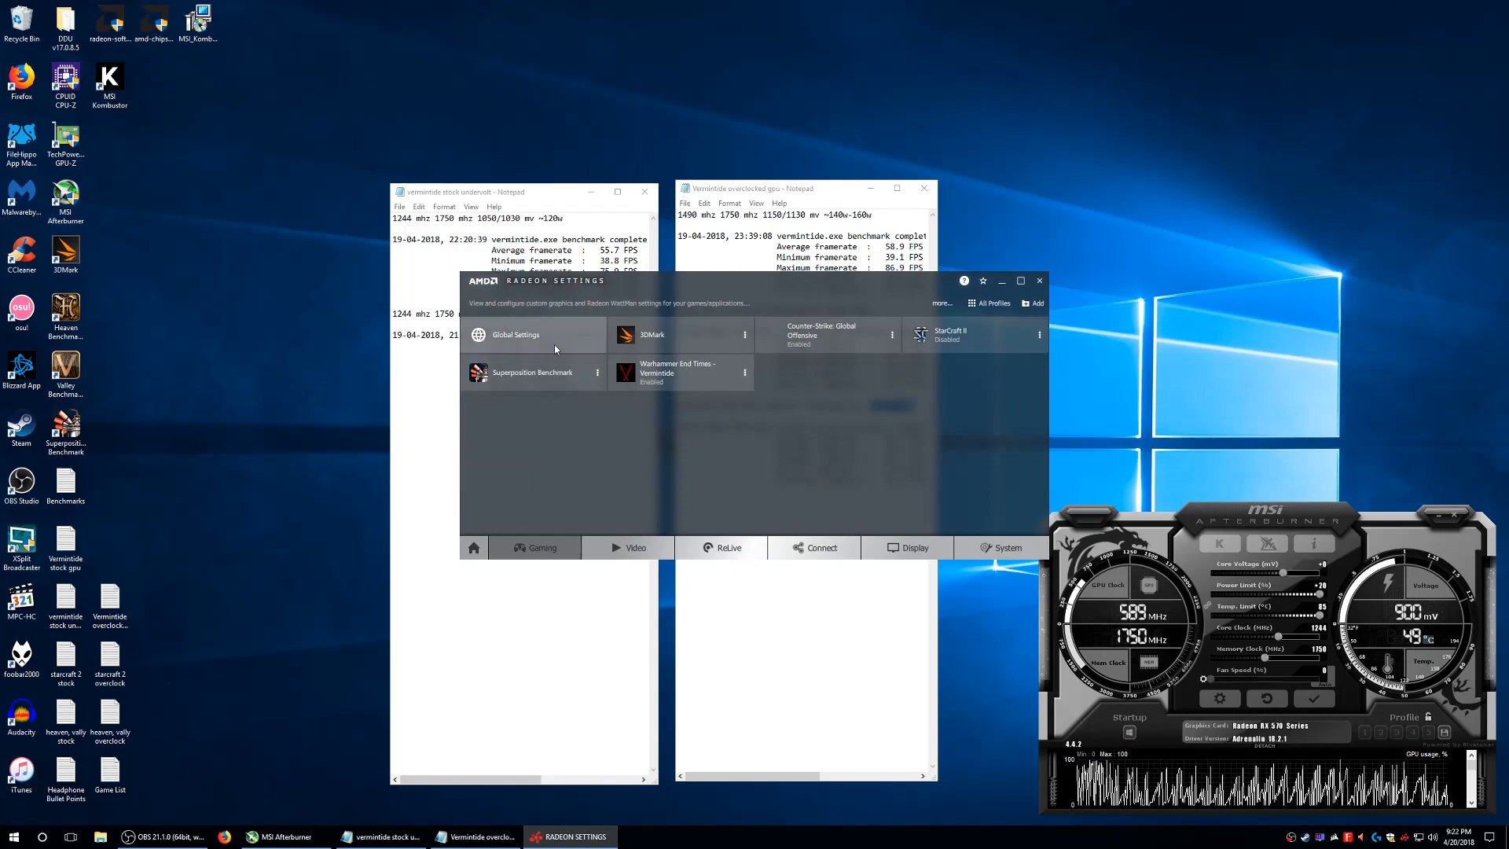
click(683, 377)
scroll(622, 459, down, 2)
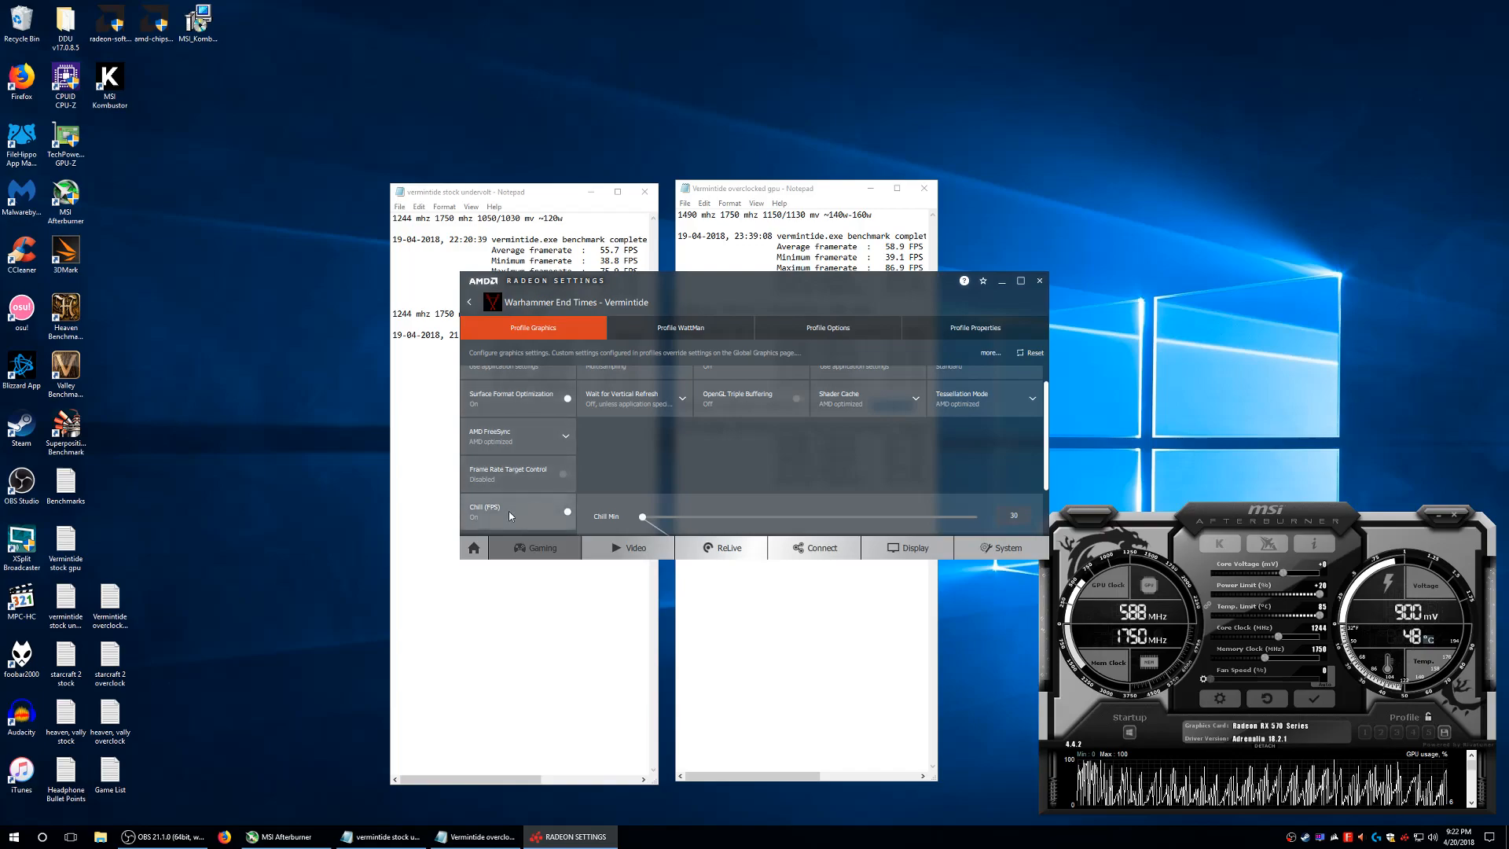
scroll(643, 520, down, 1)
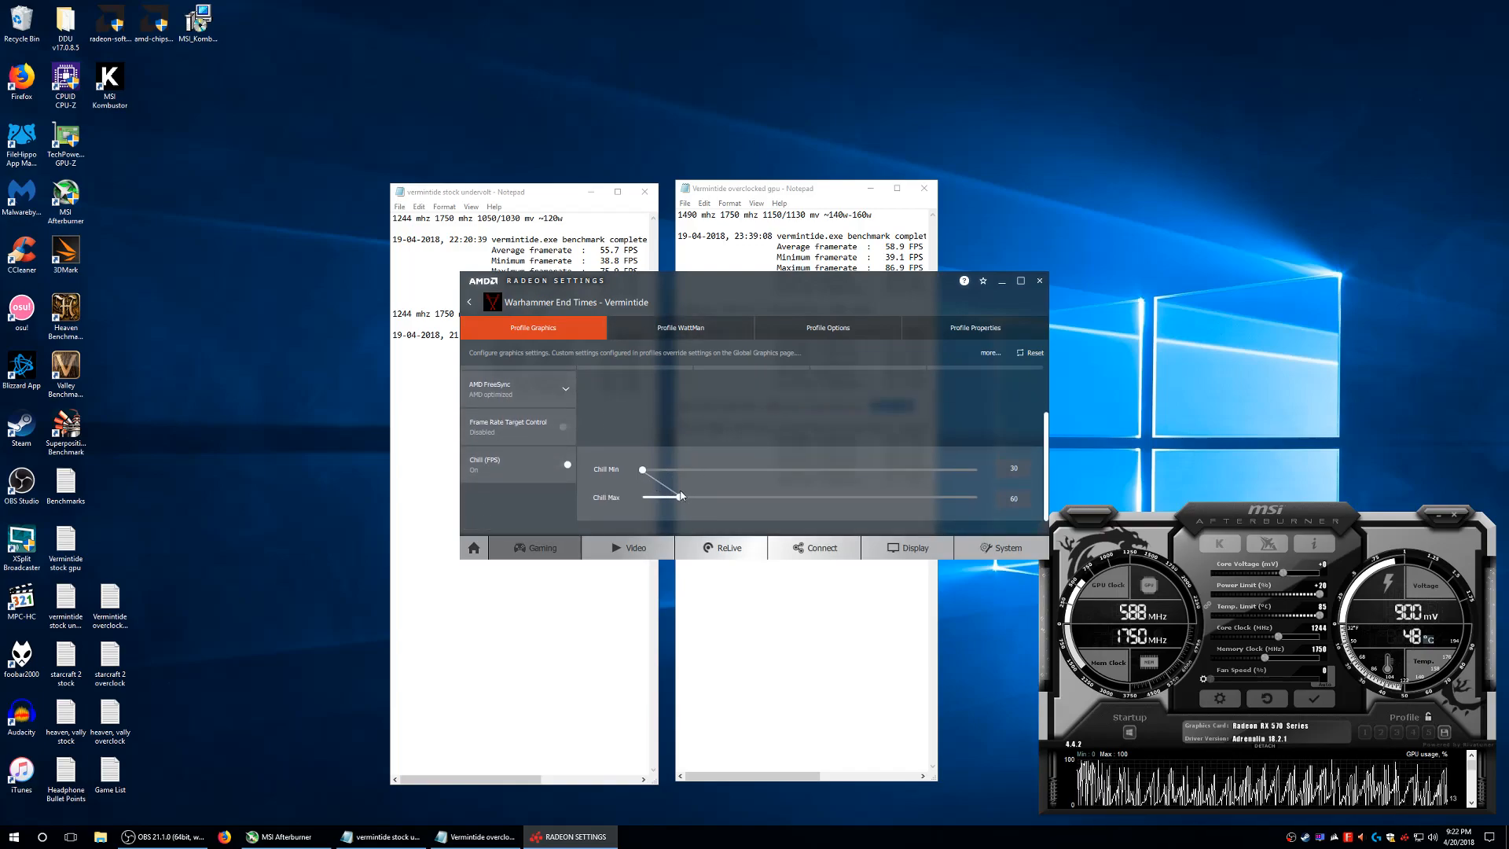
click(1039, 281)
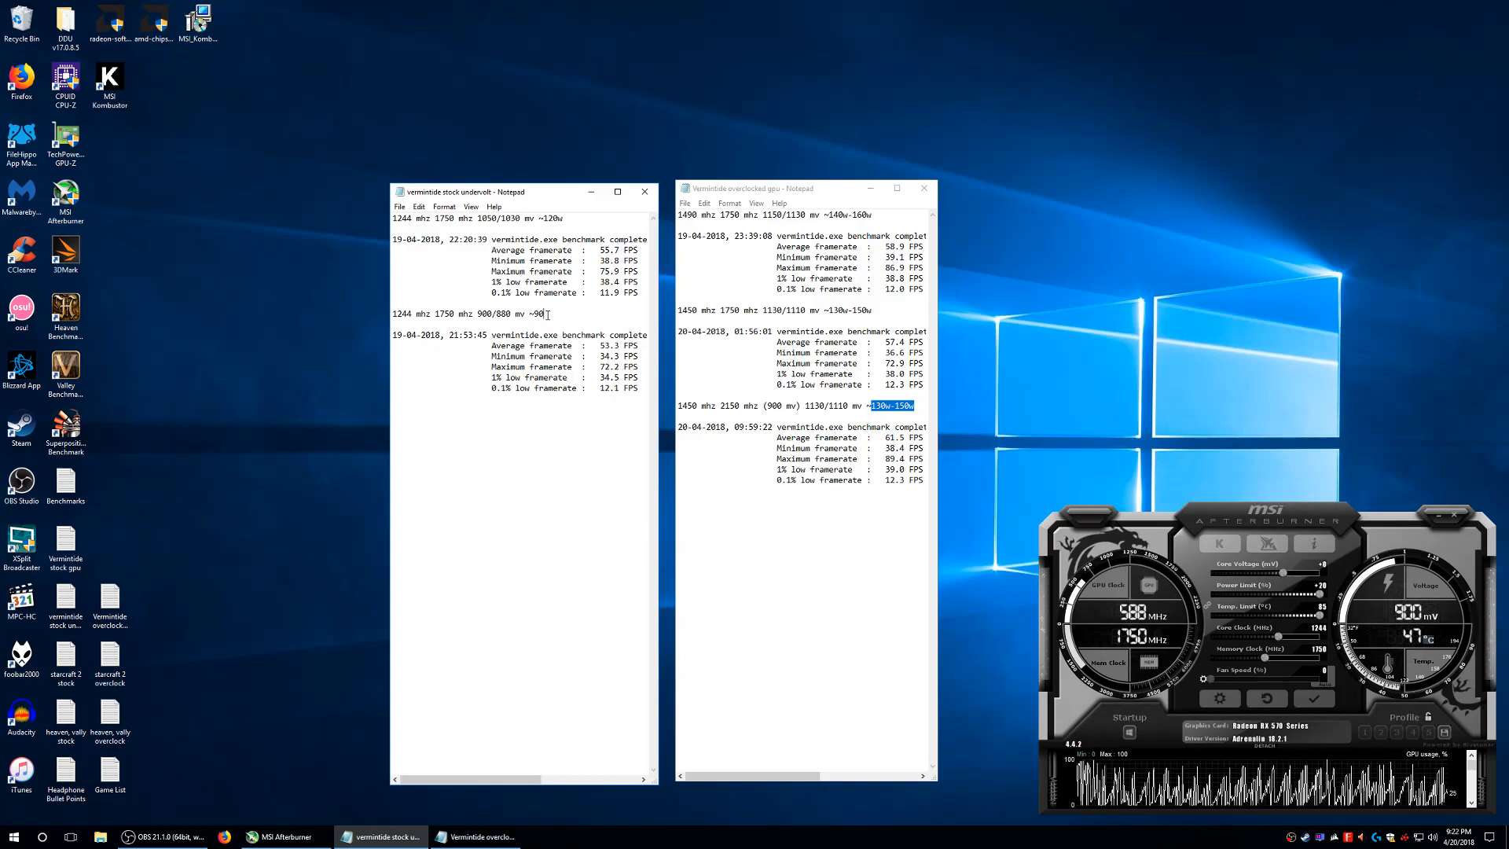
Highlight the power draw noted for the 900/880 mV configuration in the stock undervolt notes.
key(shift+Left)
key(shift+Left)
key(shift+Left)
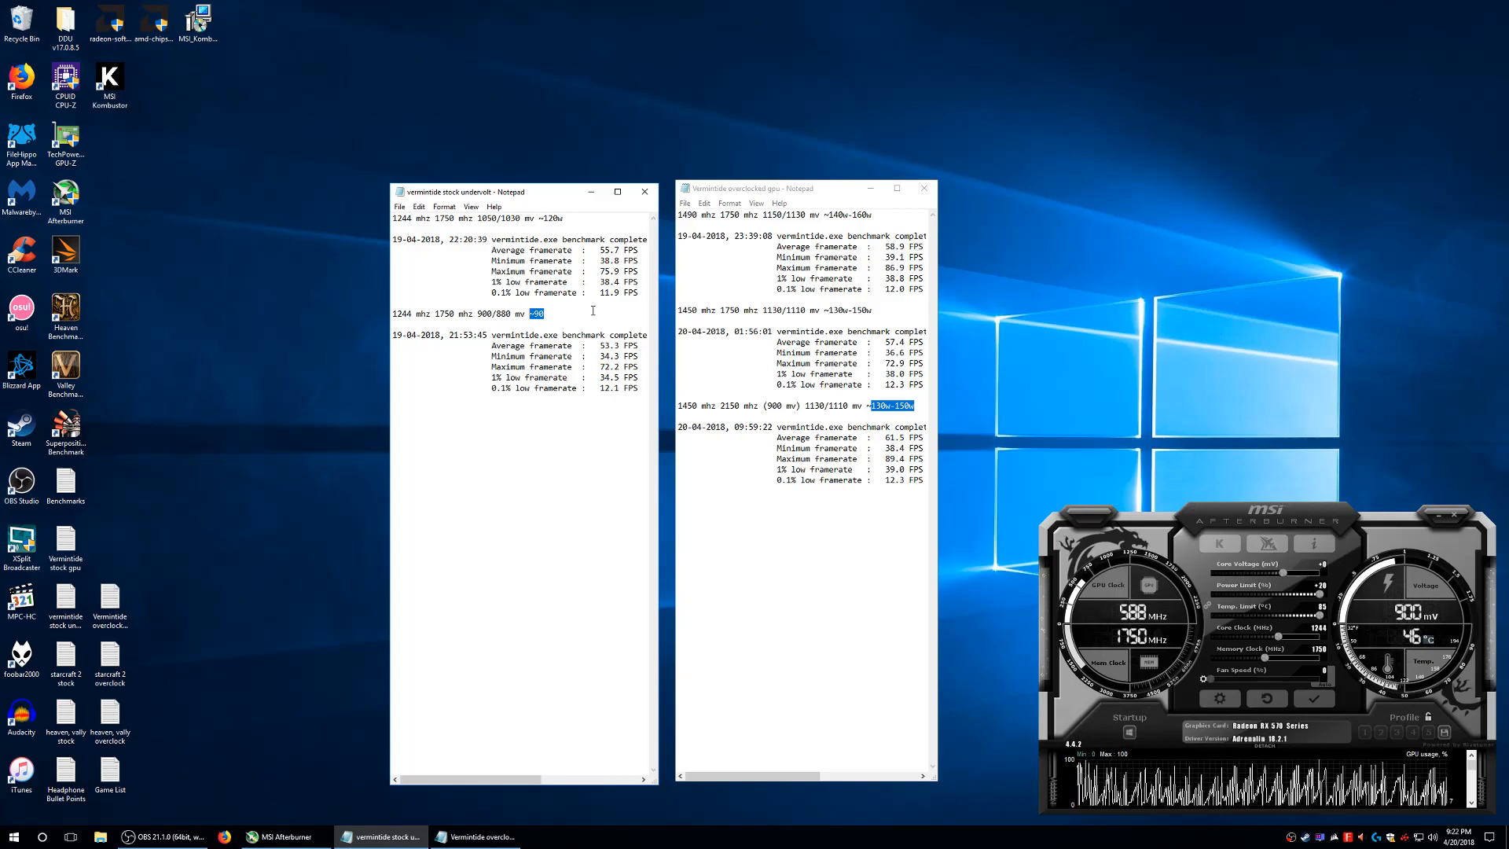
click(21, 363)
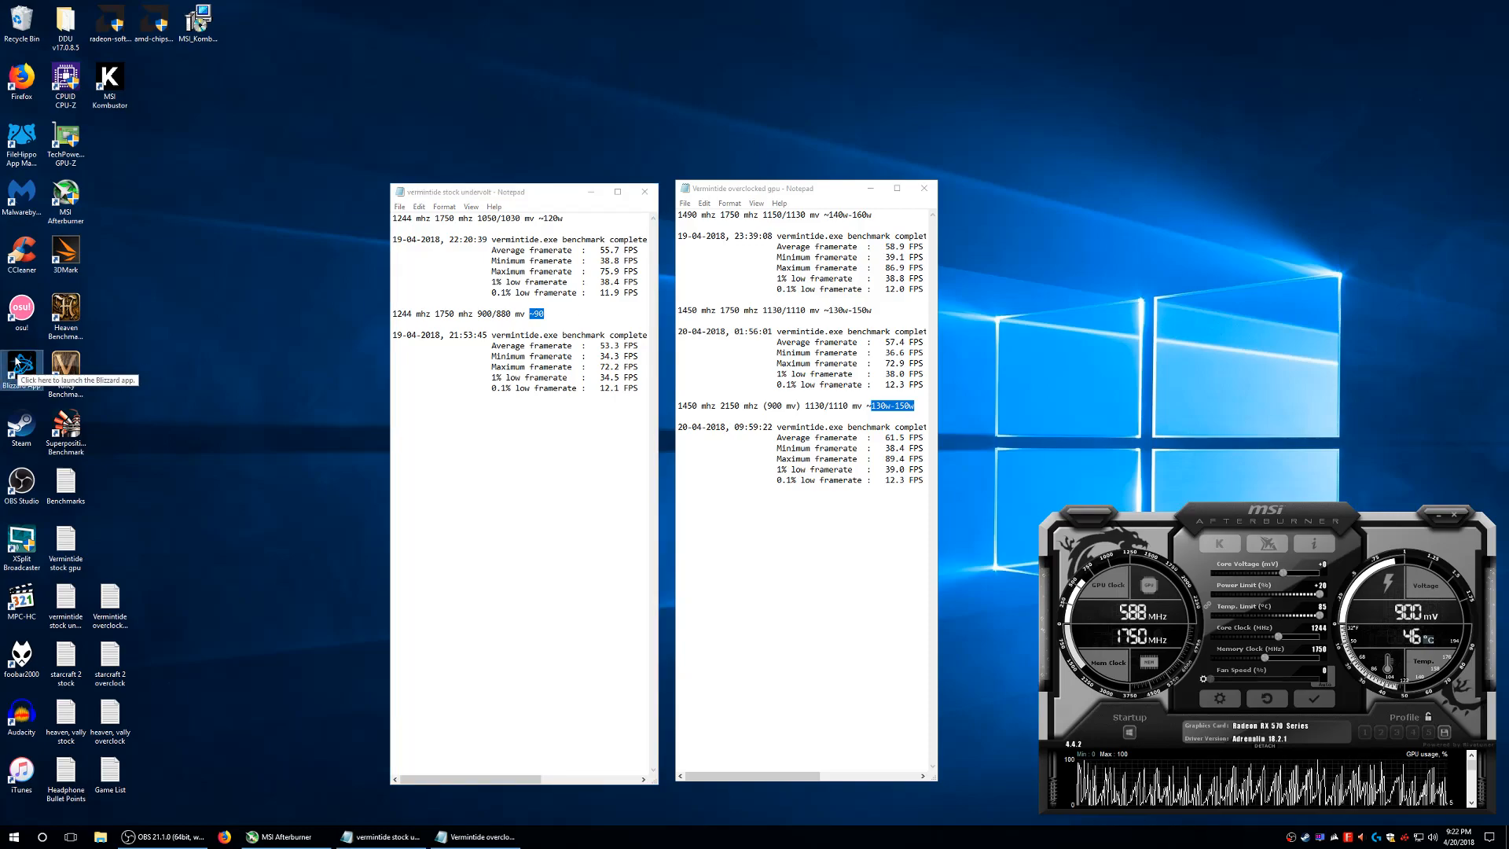
click(552, 320)
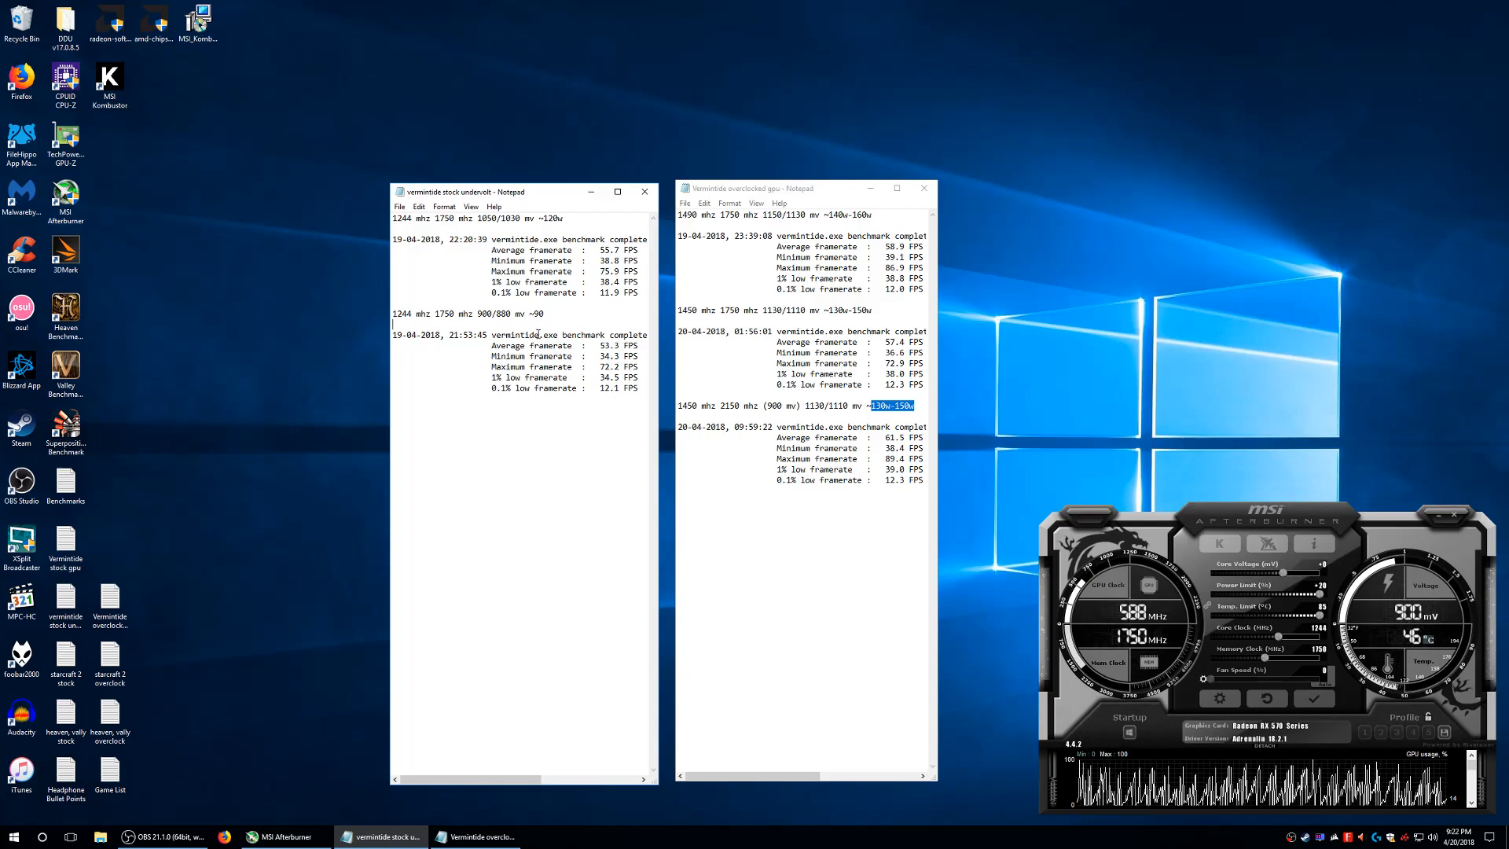
Close both Vermintide notes files and the MSI Afterburner window.
click(643, 197)
click(924, 187)
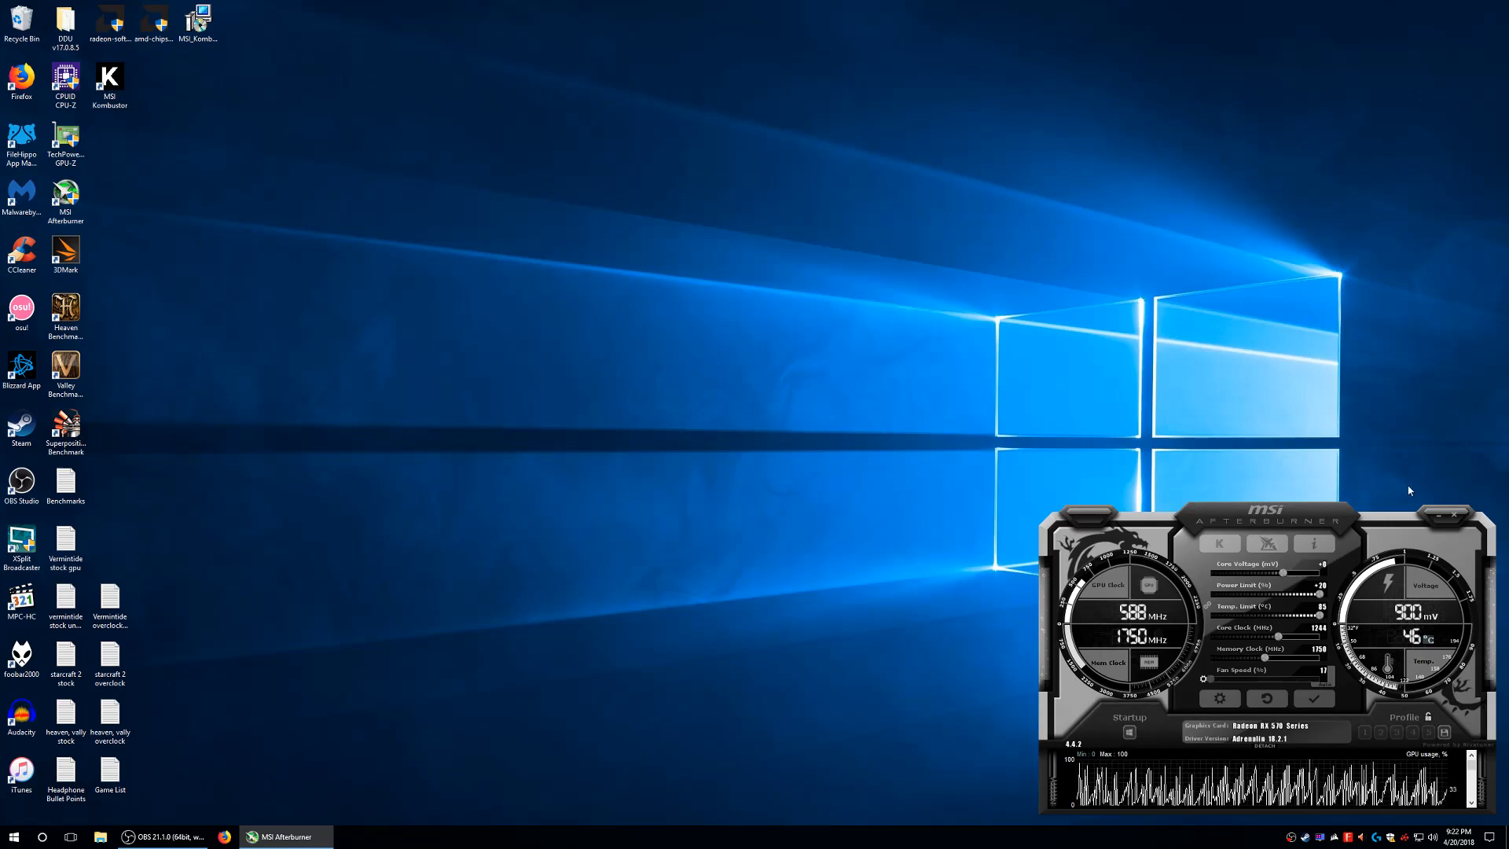
click(1454, 515)
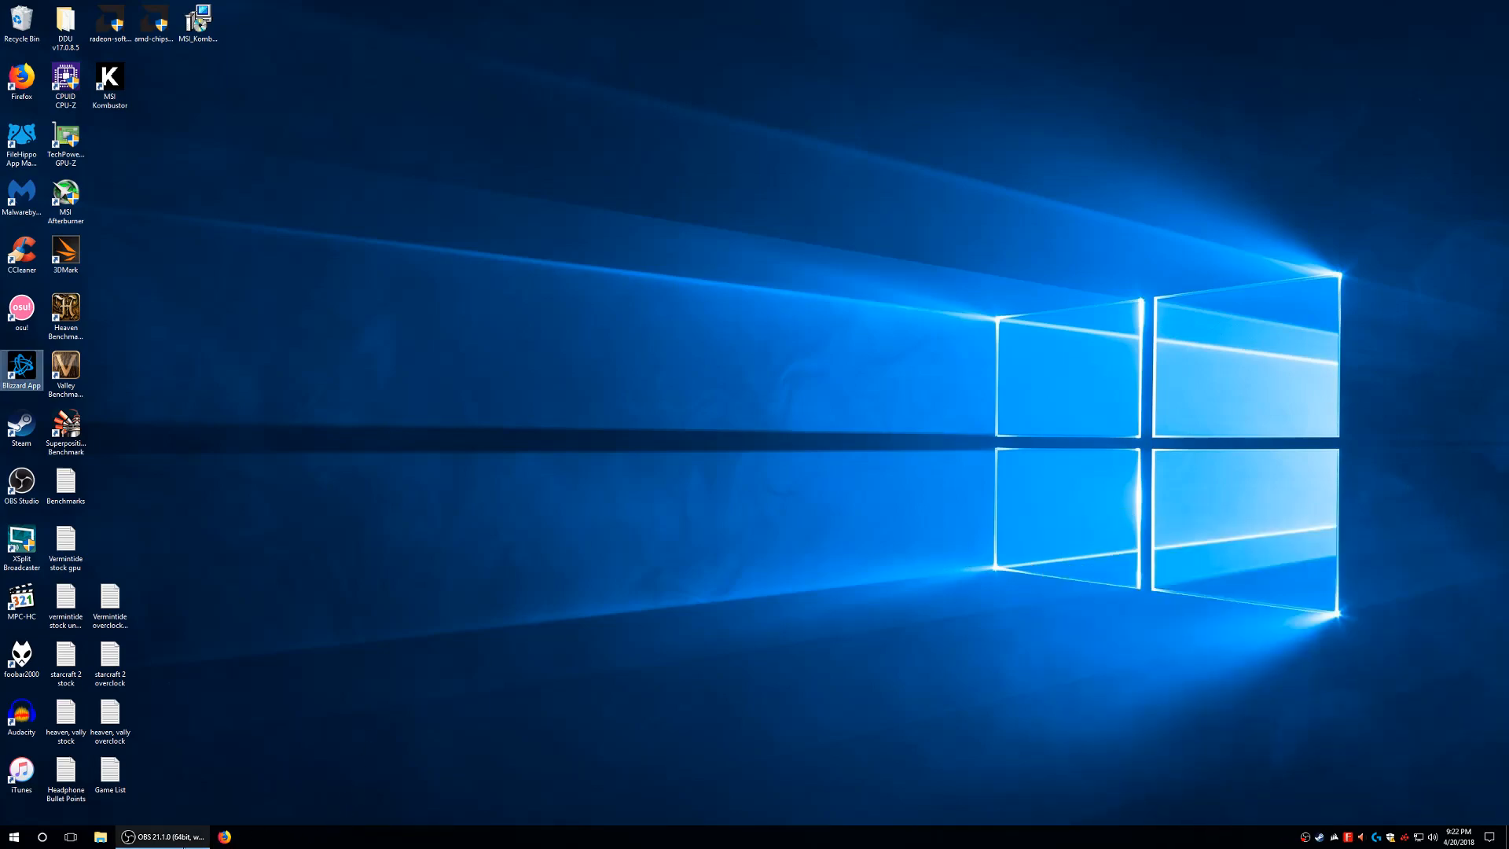